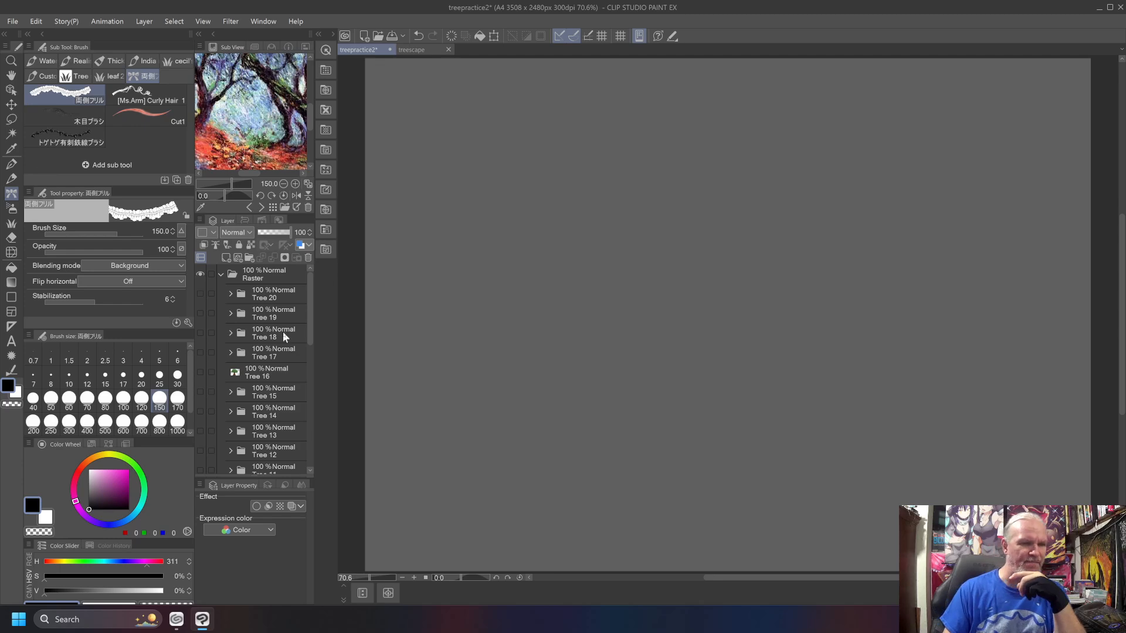
Step: Show the Tree 1 painting from the Raster folder on the canvas to view it, and hide it again
{"action": "left_click_drag", "start_coordinate": [308, 322], "coordinate": [308, 435]}
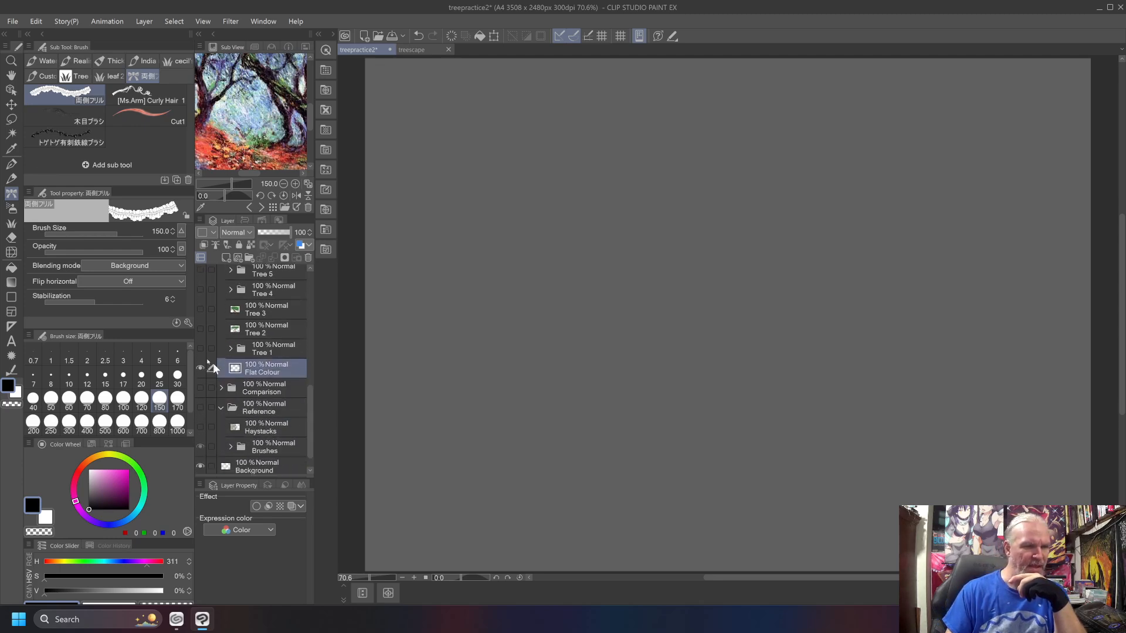
{"action": "left_click", "coordinate": [200, 348]}
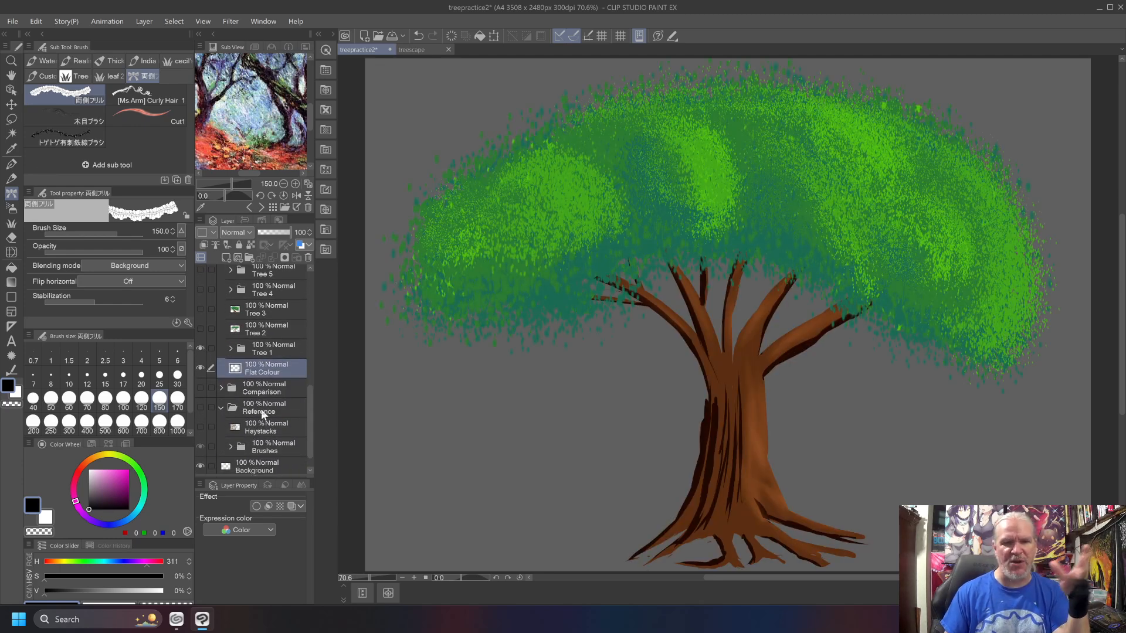
{"action": "left_click_drag", "start_coordinate": [310, 413], "coordinate": [315, 374]}
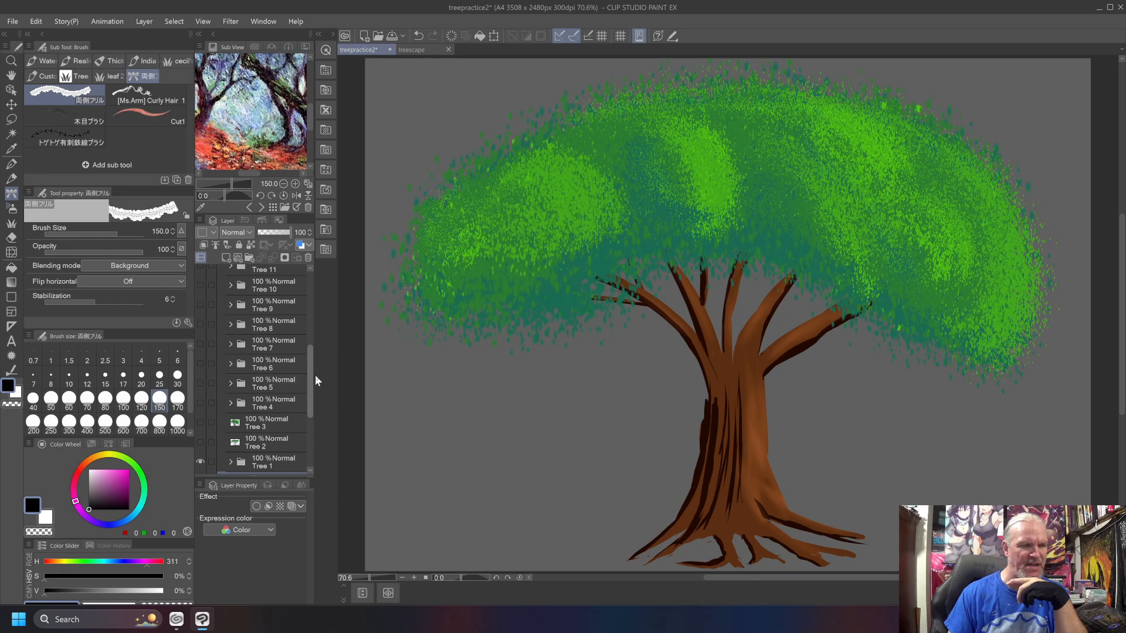
{"action": "left_click", "coordinate": [200, 462]}
Step: Show the Tree 20 painting from the Raster folder to view it, and hide it again
{"action": "left_click_drag", "start_coordinate": [311, 397], "coordinate": [319, 321]}
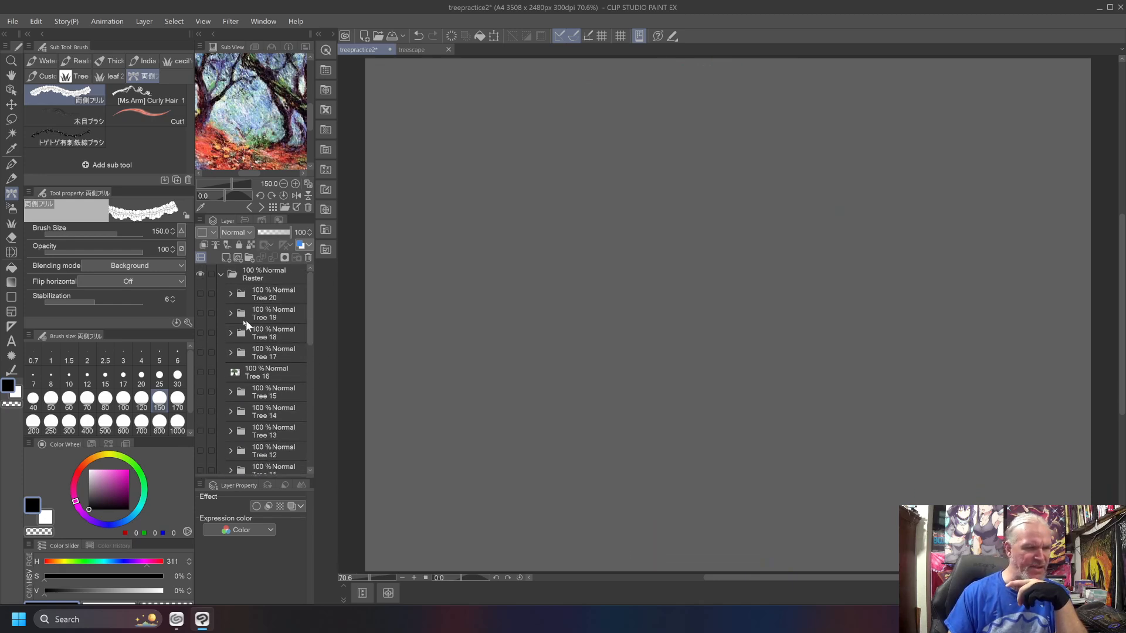
{"action": "left_click", "coordinate": [200, 293]}
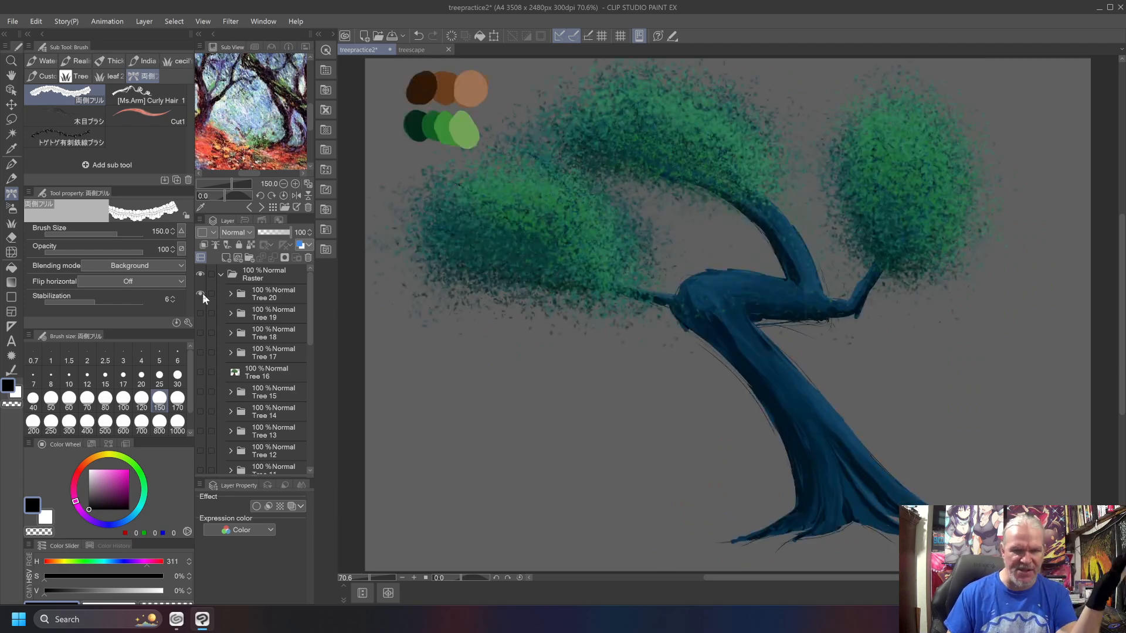
{"action": "left_click", "coordinate": [201, 294]}
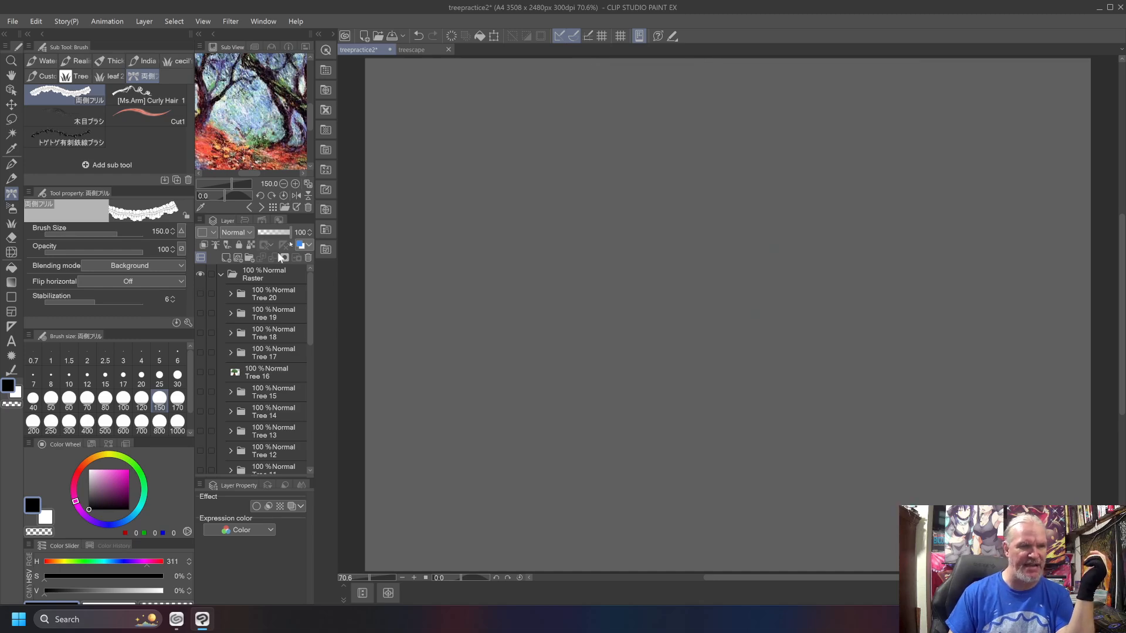
Step: View the painting in the treescape document and return to the treepractice2 document
{"action": "left_click", "coordinate": [402, 49]}
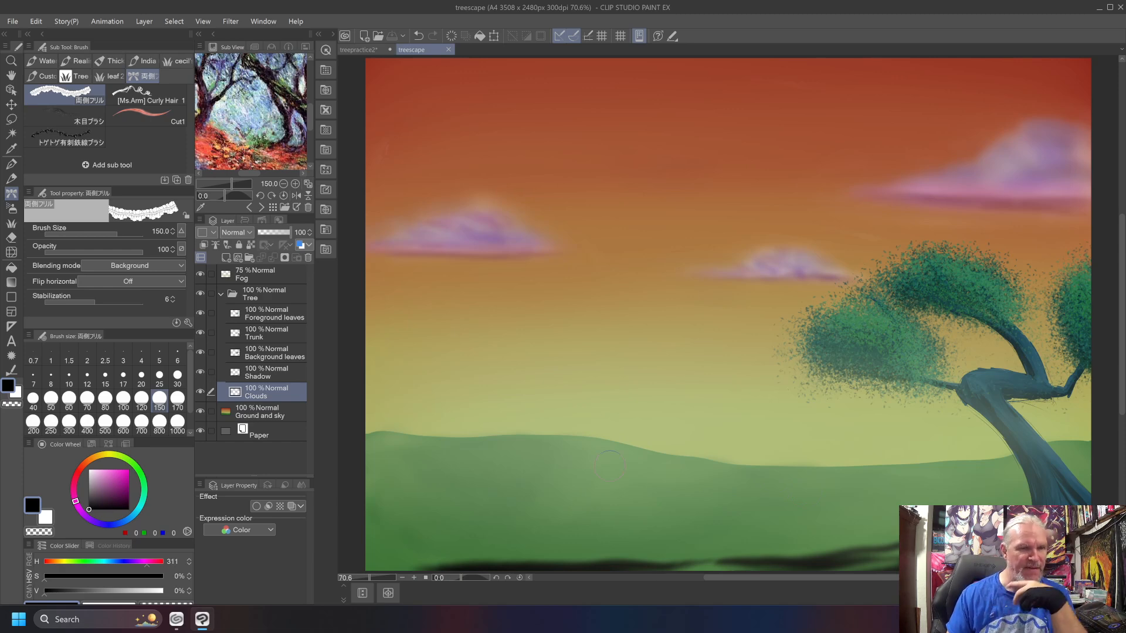
{"action": "left_click", "coordinate": [348, 52]}
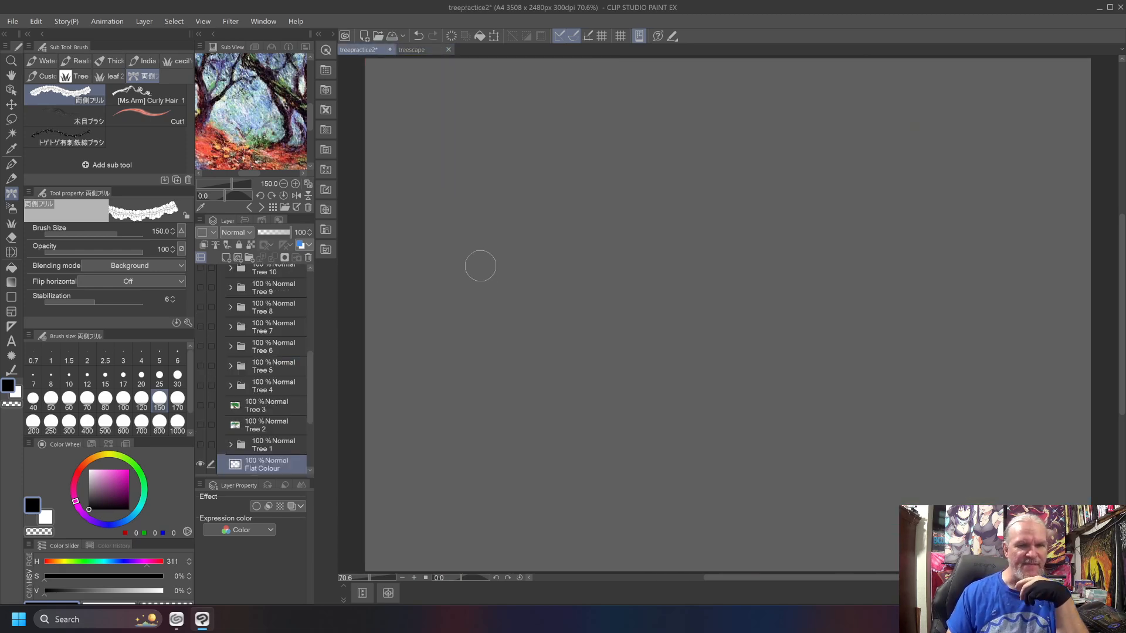
{"action": "left_click_drag", "start_coordinate": [308, 405], "coordinate": [326, 439]}
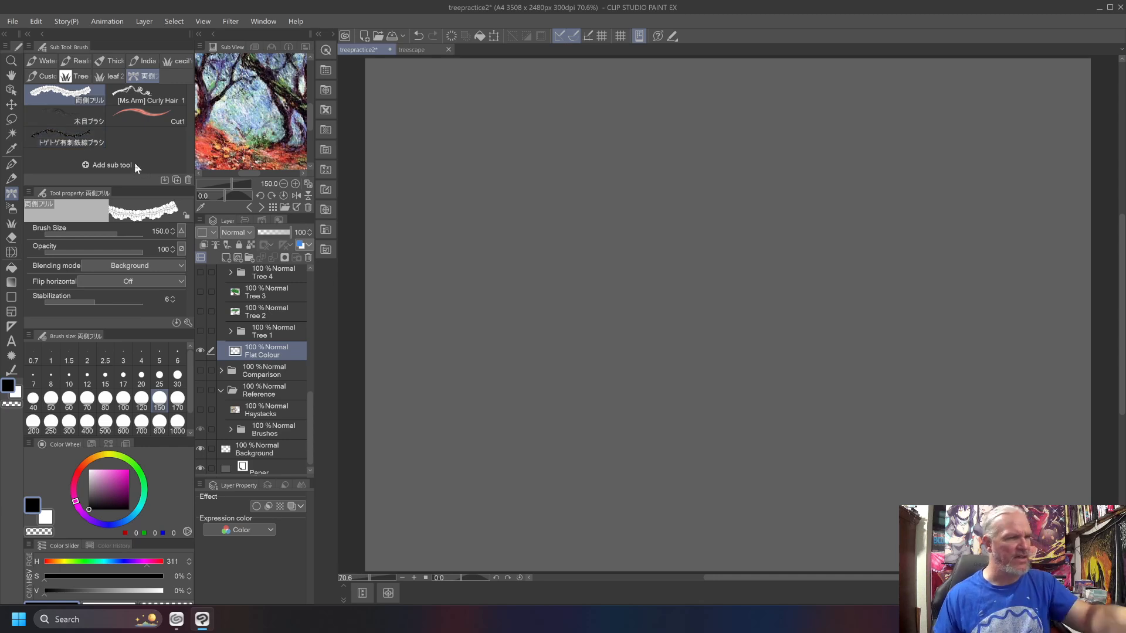
Step: Draw seven long curved ruffle strokes across the Flat Colour layer with the 両側フリル brush at size 150, and clear the layer
{"action": "mouse_move", "coordinate": [976, 441]}
{"action": "left_mouse_down"}
{"action": "mouse_move", "coordinate": [866, 322]}
{"action": "mouse_move", "coordinate": [700, 208]}
{"action": "mouse_move", "coordinate": [529, 152]}
{"action": "mouse_move", "coordinate": [434, 147]}
{"action": "left_mouse_up"}
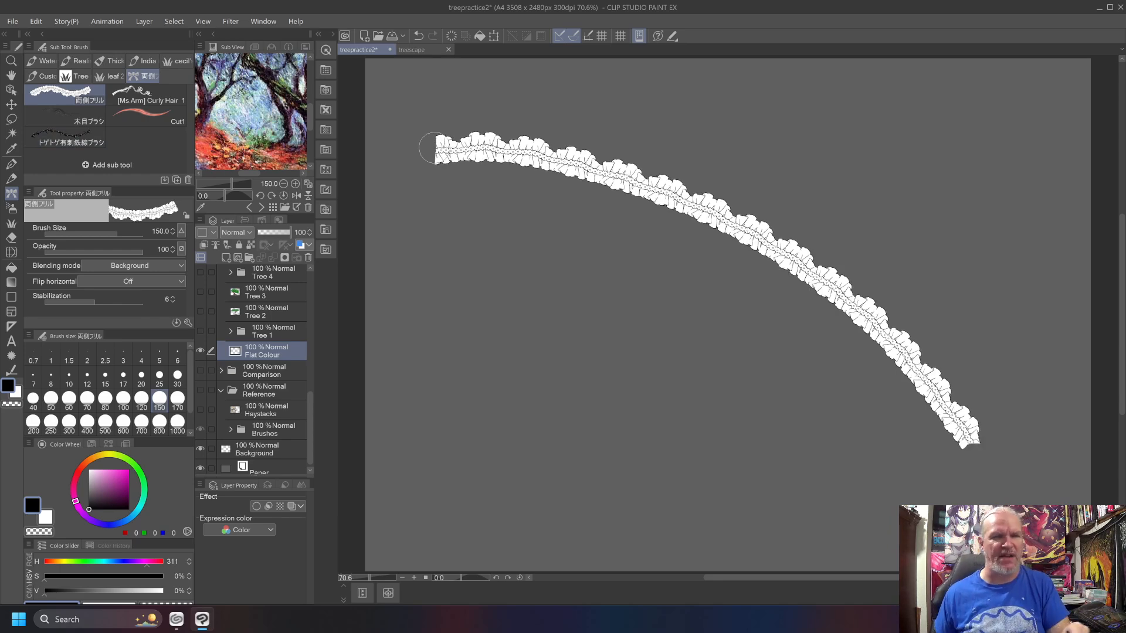
{"action": "mouse_move", "coordinate": [410, 205]}
{"action": "left_mouse_down"}
{"action": "mouse_move", "coordinate": [422, 229]}
{"action": "mouse_move", "coordinate": [504, 279]}
{"action": "mouse_move", "coordinate": [676, 293]}
{"action": "mouse_move", "coordinate": [760, 311]}
{"action": "left_mouse_up"}
{"action": "mouse_move", "coordinate": [824, 371]}
{"action": "left_mouse_down"}
{"action": "mouse_move", "coordinate": [595, 372]}
{"action": "mouse_move", "coordinate": [432, 355]}
{"action": "left_mouse_up"}
{"action": "left_click_drag", "start_coordinate": [430, 422], "coordinate": [853, 447]}
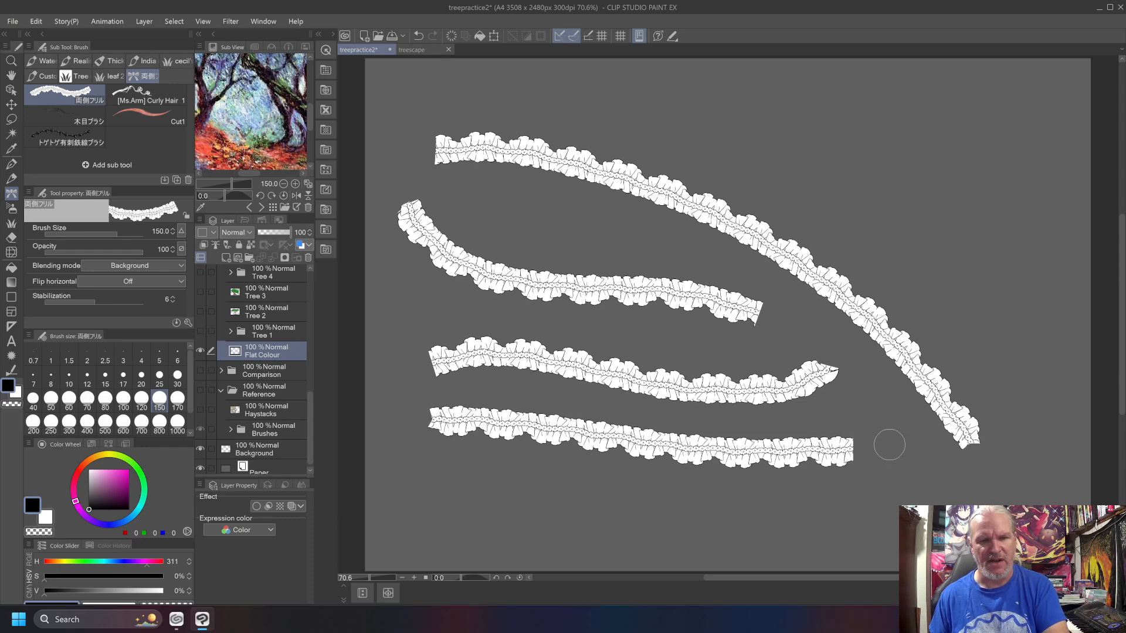
{"action": "left_click_drag", "start_coordinate": [467, 484], "coordinate": [681, 529]}
{"action": "mouse_move", "coordinate": [623, 92]}
{"action": "left_mouse_down"}
{"action": "mouse_move", "coordinate": [745, 114]}
{"action": "mouse_move", "coordinate": [862, 183]}
{"action": "mouse_move", "coordinate": [936, 267]}
{"action": "mouse_move", "coordinate": [997, 372]}
{"action": "mouse_move", "coordinate": [1011, 393]}
{"action": "left_mouse_up"}
{"action": "mouse_move", "coordinate": [1050, 319]}
{"action": "left_mouse_down"}
{"action": "mouse_move", "coordinate": [946, 175]}
{"action": "mouse_move", "coordinate": [812, 97]}
{"action": "left_mouse_up"}
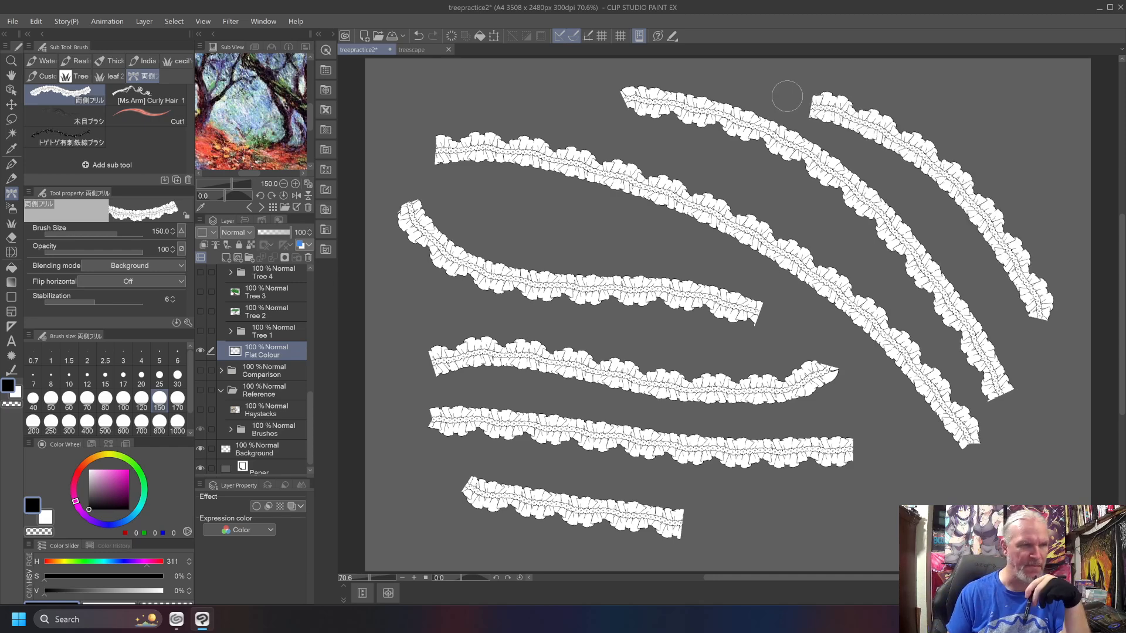
{"action": "key", "text": "Delete"}
Step: Draw a row of seven separate vertical ringlets along the canvas's upper part with the [Ms.Arm] Curly Hair 1 brush
{"action": "left_click", "coordinate": [146, 94]}
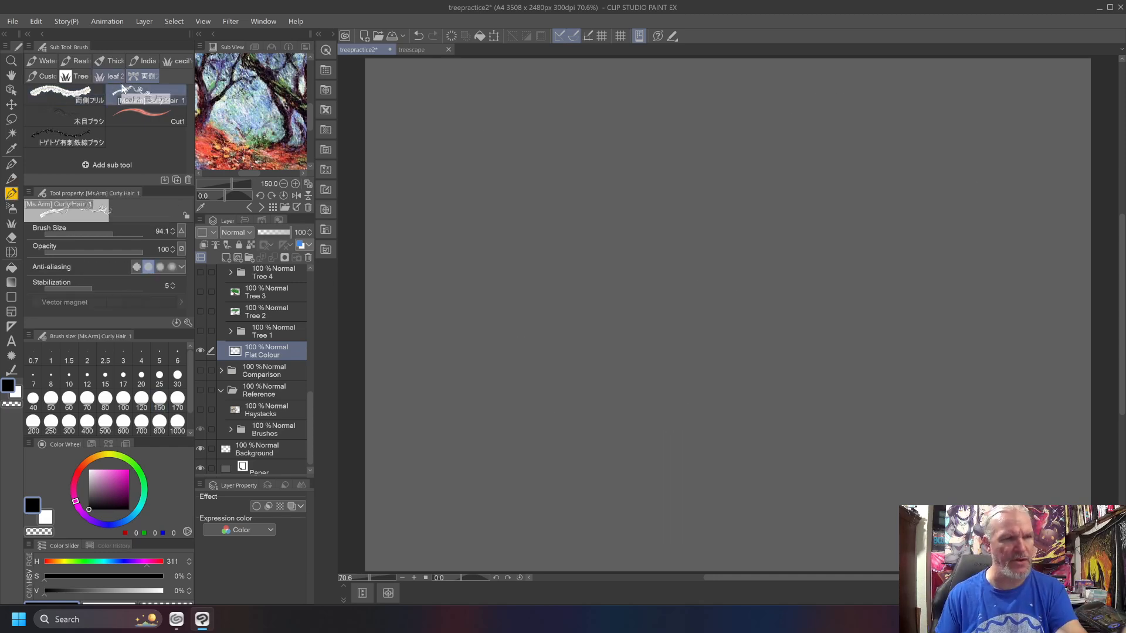
{"action": "left_click_drag", "start_coordinate": [497, 91], "coordinate": [510, 208]}
{"action": "left_click_drag", "start_coordinate": [537, 94], "coordinate": [545, 215]}
{"action": "left_click_drag", "start_coordinate": [571, 90], "coordinate": [577, 209]}
{"action": "left_click_drag", "start_coordinate": [609, 90], "coordinate": [617, 209]}
{"action": "left_click_drag", "start_coordinate": [647, 98], "coordinate": [657, 216]}
{"action": "left_click_drag", "start_coordinate": [684, 95], "coordinate": [696, 214]}
{"action": "left_click_drag", "start_coordinate": [719, 89], "coordinate": [731, 209]}
Step: Build up a dense mass of overlapping curly hair strokes near the canvas's centre, below the row of ringlets
{"action": "mouse_move", "coordinate": [634, 253]}
{"action": "left_mouse_down"}
{"action": "mouse_move", "coordinate": [715, 403]}
{"action": "mouse_move", "coordinate": [644, 272]}
{"action": "mouse_move", "coordinate": [664, 351]}
{"action": "mouse_move", "coordinate": [639, 273]}
{"action": "mouse_move", "coordinate": [689, 366]}
{"action": "left_mouse_up"}
{"action": "left_click_drag", "start_coordinate": [670, 265], "coordinate": [717, 358]}
{"action": "mouse_move", "coordinate": [689, 268]}
{"action": "left_mouse_down"}
{"action": "mouse_move", "coordinate": [708, 382]}
{"action": "mouse_move", "coordinate": [730, 371]}
{"action": "left_mouse_up"}
{"action": "mouse_move", "coordinate": [667, 262]}
{"action": "left_mouse_down"}
{"action": "mouse_move", "coordinate": [704, 298]}
{"action": "mouse_move", "coordinate": [727, 380]}
{"action": "left_mouse_up"}
{"action": "left_click_drag", "start_coordinate": [691, 279], "coordinate": [727, 369]}
{"action": "left_click_drag", "start_coordinate": [699, 289], "coordinate": [701, 384]}
{"action": "mouse_move", "coordinate": [674, 265]}
{"action": "left_mouse_down"}
{"action": "mouse_move", "coordinate": [697, 380]}
{"action": "mouse_move", "coordinate": [683, 386]}
{"action": "left_mouse_up"}
{"action": "left_click_drag", "start_coordinate": [663, 265], "coordinate": [668, 372]}
{"action": "left_click_drag", "start_coordinate": [630, 246], "coordinate": [686, 340]}
{"action": "left_click_drag", "start_coordinate": [665, 253], "coordinate": [720, 360]}
{"action": "left_click_drag", "start_coordinate": [686, 251], "coordinate": [735, 364]}
{"action": "left_click_drag", "start_coordinate": [703, 269], "coordinate": [732, 362]}
{"action": "left_click_drag", "start_coordinate": [706, 279], "coordinate": [718, 389]}
{"action": "left_click_drag", "start_coordinate": [651, 261], "coordinate": [682, 296]}
{"action": "mouse_move", "coordinate": [685, 274]}
{"action": "left_mouse_down"}
{"action": "mouse_move", "coordinate": [701, 375]}
{"action": "mouse_move", "coordinate": [683, 375]}
{"action": "left_mouse_up"}
{"action": "mouse_move", "coordinate": [680, 286]}
{"action": "left_mouse_down"}
{"action": "mouse_move", "coordinate": [700, 384]}
{"action": "mouse_move", "coordinate": [721, 331]}
{"action": "left_mouse_up"}
{"action": "left_click_drag", "start_coordinate": [706, 283], "coordinate": [739, 402]}
{"action": "left_click_drag", "start_coordinate": [742, 358], "coordinate": [739, 398]}
{"action": "left_click_drag", "start_coordinate": [689, 294], "coordinate": [709, 404]}
Step: Inspect the overlapping curly strands up close and clear all hair strokes from the Flat Colour layer
{"action": "scroll", "coordinate": [727, 378], "scroll_direction": "up", "scroll_amount": 10}
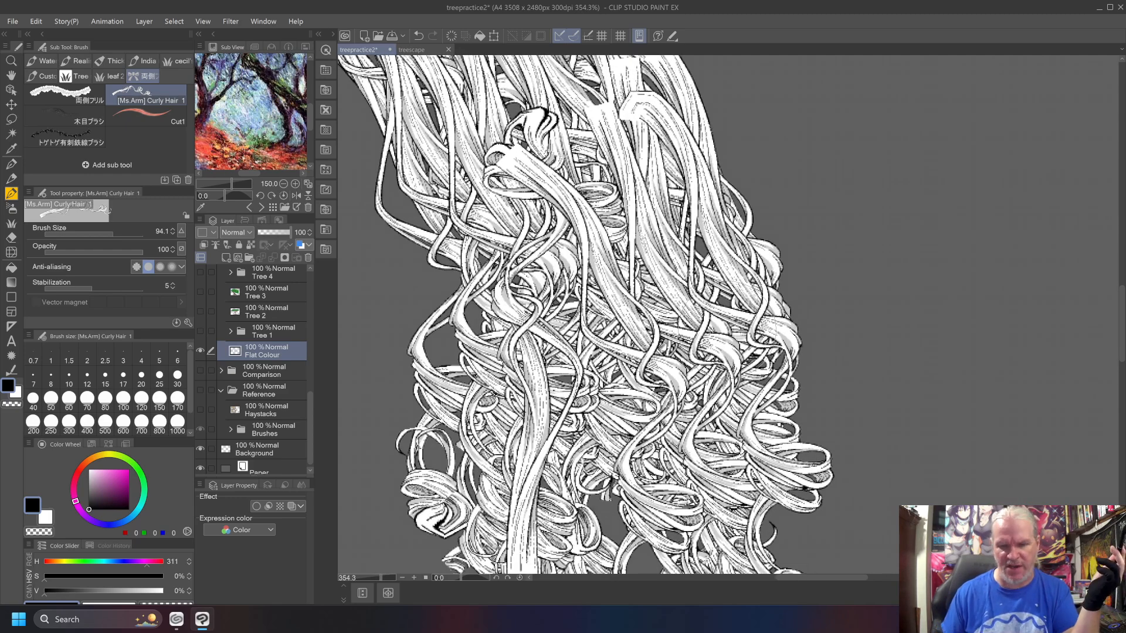
{"action": "key", "text": "ctrl+0"}
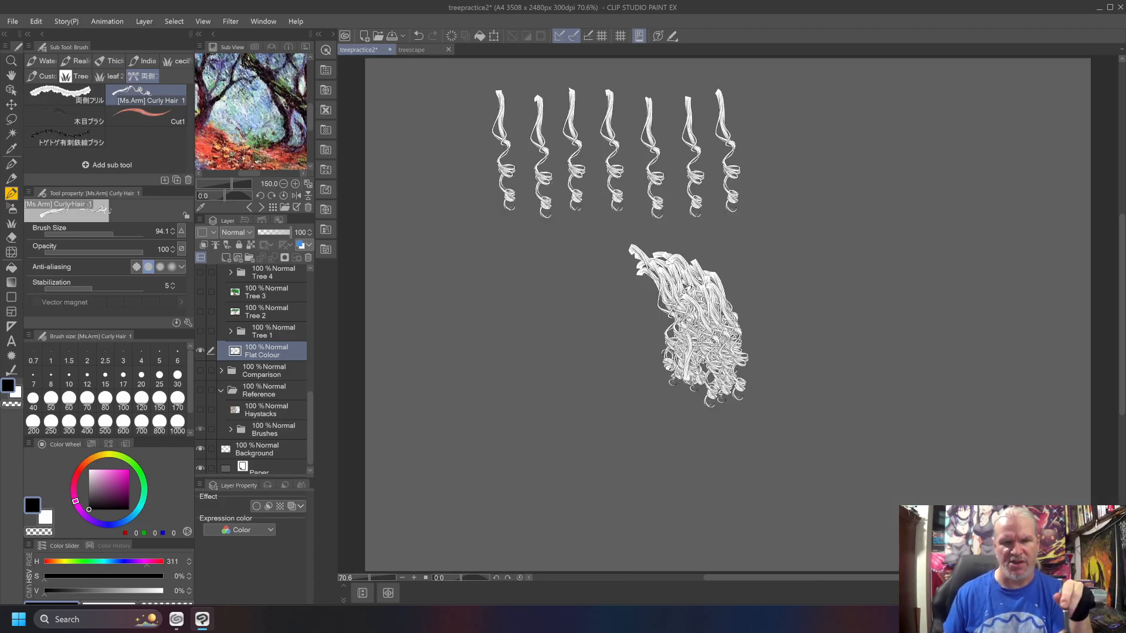
{"action": "key", "text": "Delete"}
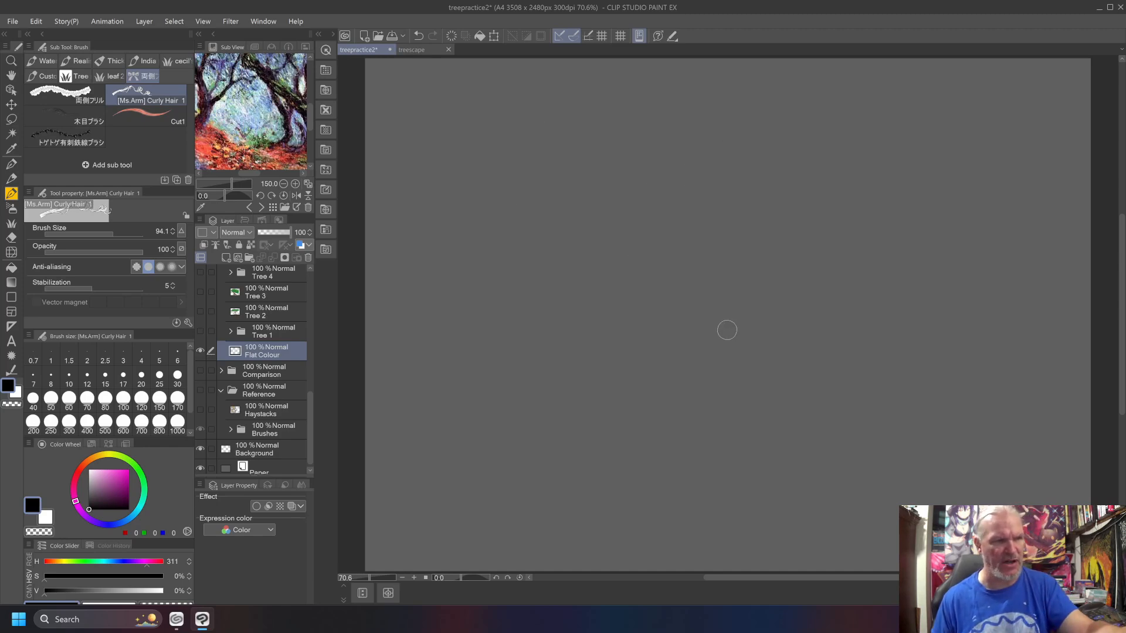
Step: Test the 木目ブラシ wood grain brush with a long S-shaped stroke and short vertical strokes, and clear the layer
{"action": "left_click", "coordinate": [43, 120]}
{"action": "mouse_move", "coordinate": [469, 114]}
{"action": "left_mouse_down"}
{"action": "mouse_move", "coordinate": [628, 316]}
{"action": "mouse_move", "coordinate": [897, 313]}
{"action": "mouse_move", "coordinate": [815, 463]}
{"action": "mouse_move", "coordinate": [469, 376]}
{"action": "mouse_move", "coordinate": [593, 504]}
{"action": "mouse_move", "coordinate": [683, 509]}
{"action": "left_mouse_up"}
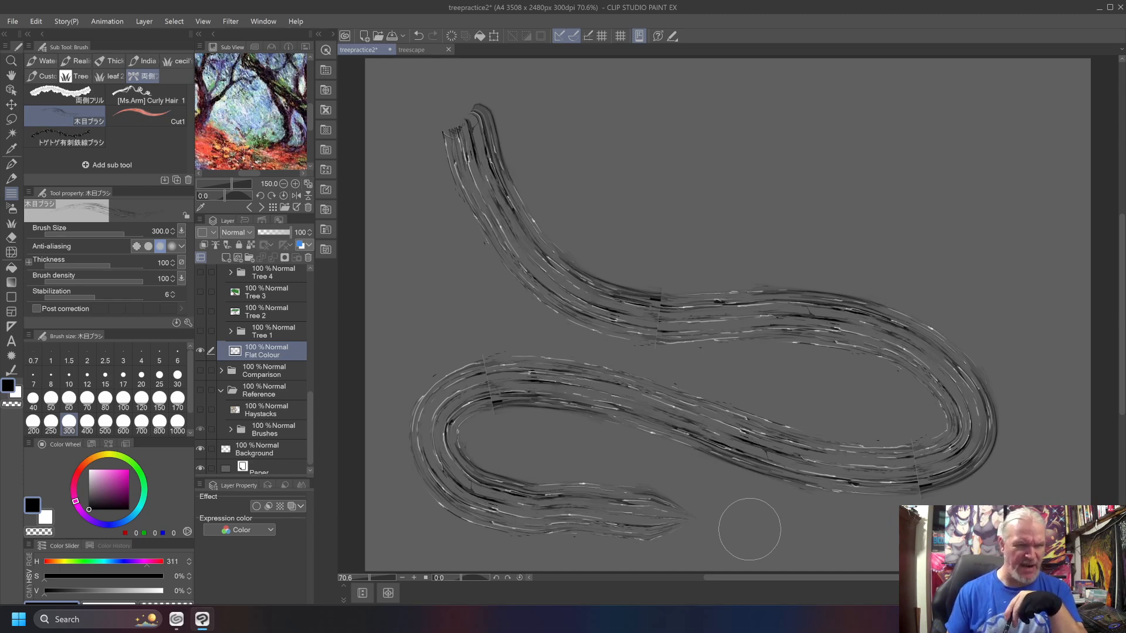
{"action": "mouse_move", "coordinate": [674, 93]}
{"action": "left_mouse_down"}
{"action": "mouse_move", "coordinate": [683, 206]}
{"action": "mouse_move", "coordinate": [700, 249]}
{"action": "left_mouse_up"}
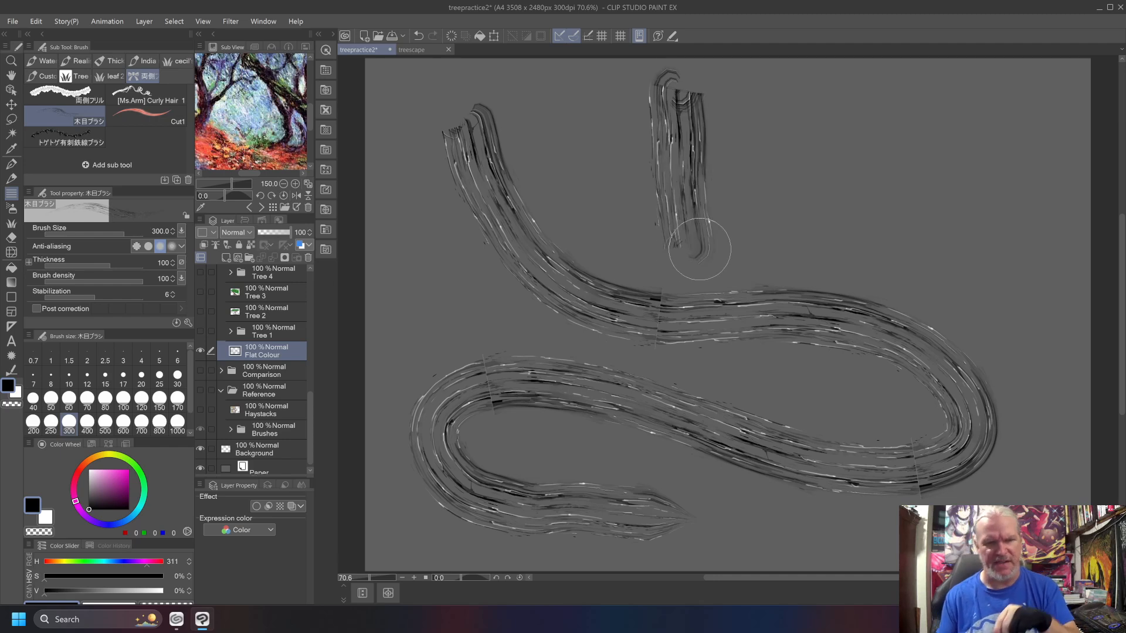
{"action": "key", "text": "Delete"}
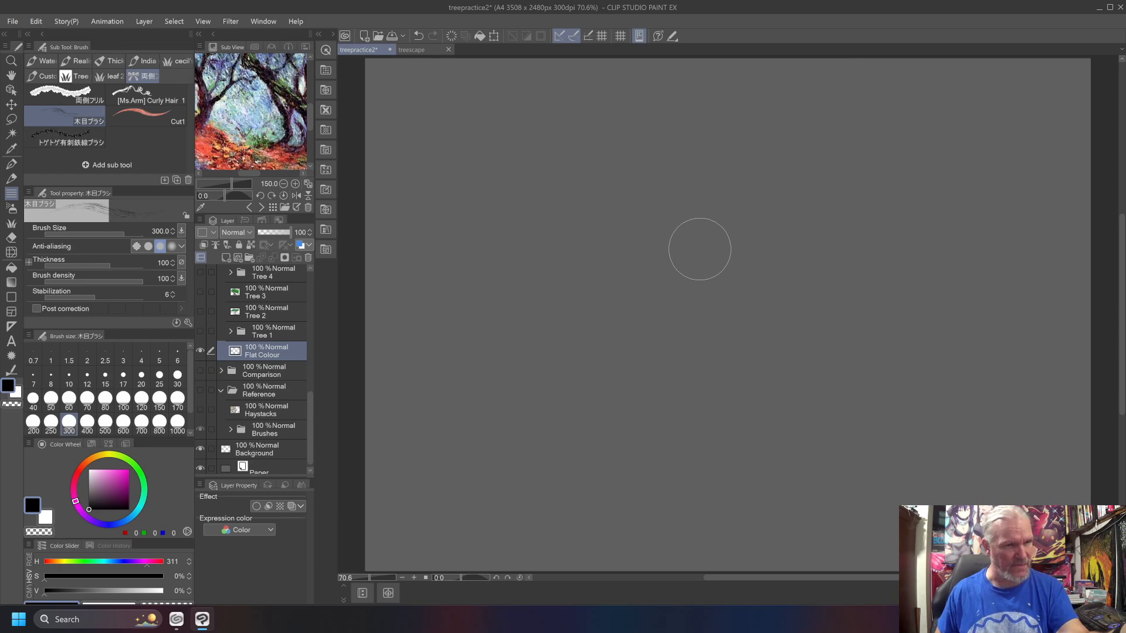
Step: Draw scattered red wound strokes of varying length across the canvas with the Cut1 brush at size 400, and clear the layer
{"action": "left_click", "coordinate": [146, 114]}
{"action": "left_click_drag", "start_coordinate": [515, 124], "coordinate": [724, 339]}
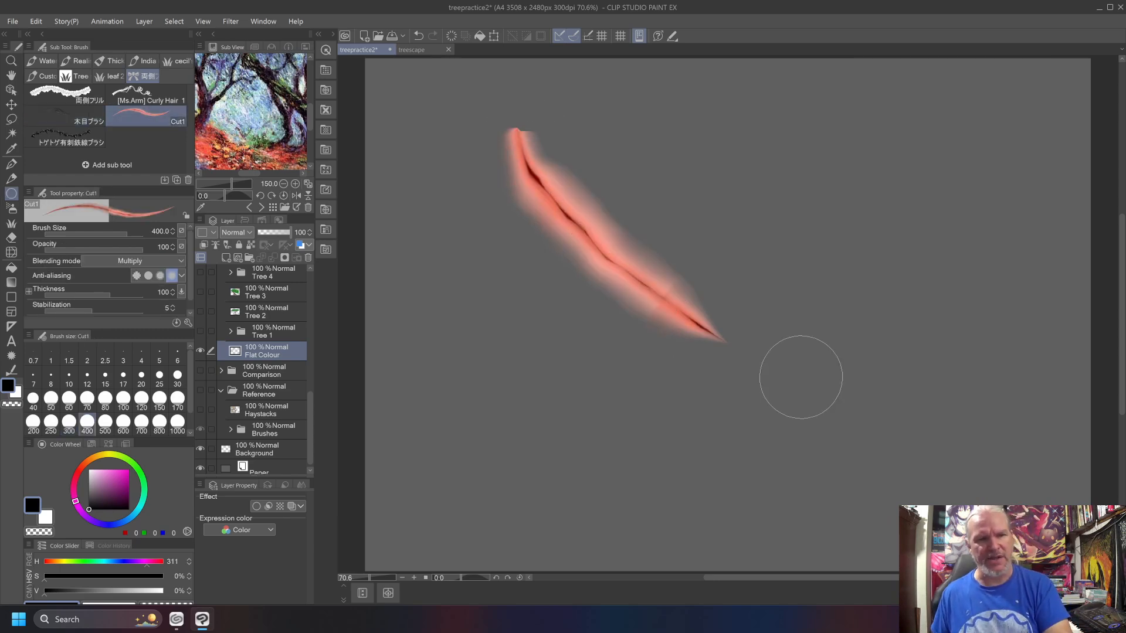
{"action": "left_click_drag", "start_coordinate": [878, 173], "coordinate": [853, 387]}
{"action": "left_click_drag", "start_coordinate": [793, 220], "coordinate": [793, 350]}
{"action": "mouse_move", "coordinate": [549, 298]}
{"action": "left_mouse_down"}
{"action": "mouse_move", "coordinate": [533, 319]}
{"action": "mouse_move", "coordinate": [730, 466]}
{"action": "left_mouse_up"}
{"action": "left_click_drag", "start_coordinate": [833, 465], "coordinate": [727, 396]}
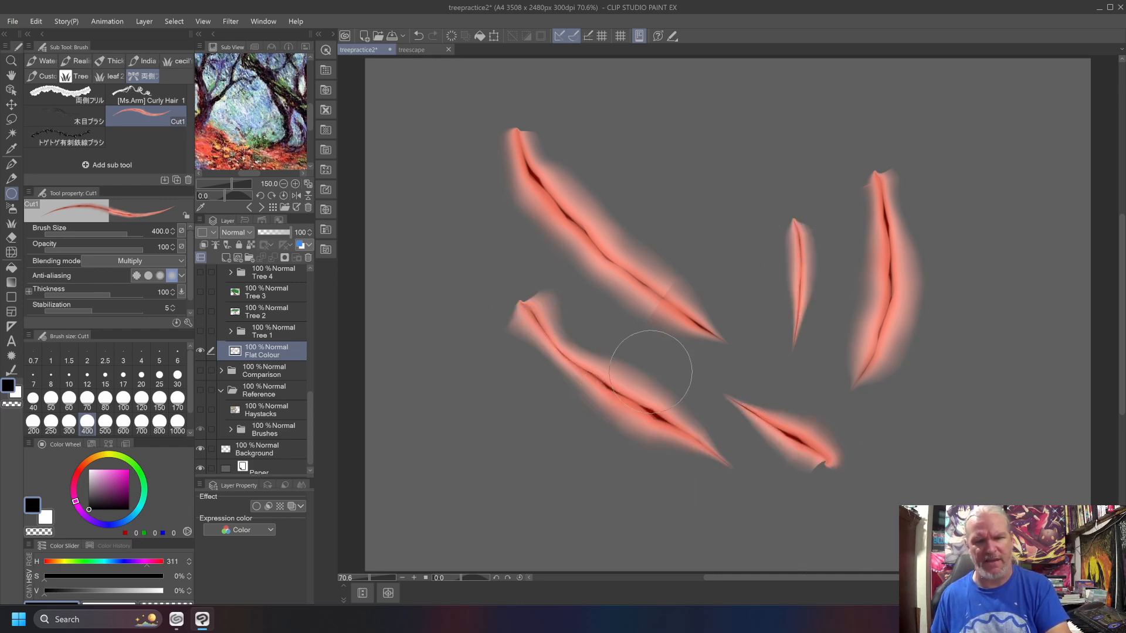
{"action": "left_click_drag", "start_coordinate": [642, 145], "coordinate": [721, 253]}
{"action": "mouse_move", "coordinate": [923, 139]}
{"action": "left_mouse_down"}
{"action": "mouse_move", "coordinate": [1022, 335]}
{"action": "mouse_move", "coordinate": [1012, 463]}
{"action": "left_mouse_up"}
{"action": "mouse_move", "coordinate": [978, 516]}
{"action": "left_mouse_down"}
{"action": "mouse_move", "coordinate": [973, 442]}
{"action": "mouse_move", "coordinate": [956, 475]}
{"action": "mouse_move", "coordinate": [920, 416]}
{"action": "left_mouse_up"}
{"action": "left_click_drag", "start_coordinate": [903, 557], "coordinate": [886, 469]}
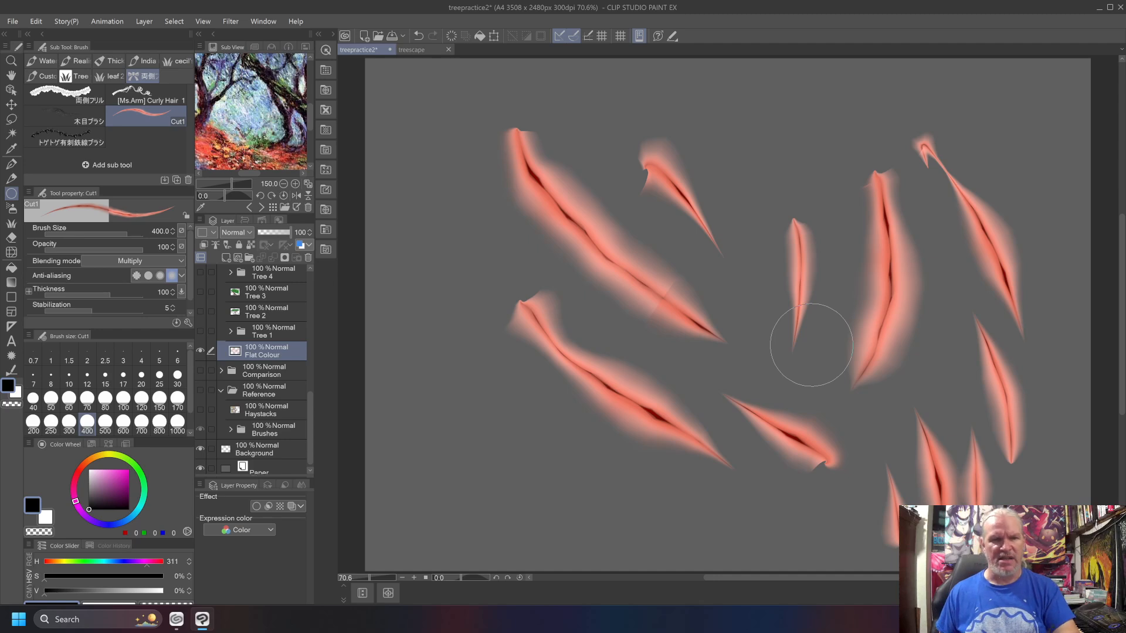
{"action": "key", "text": "Delete"}
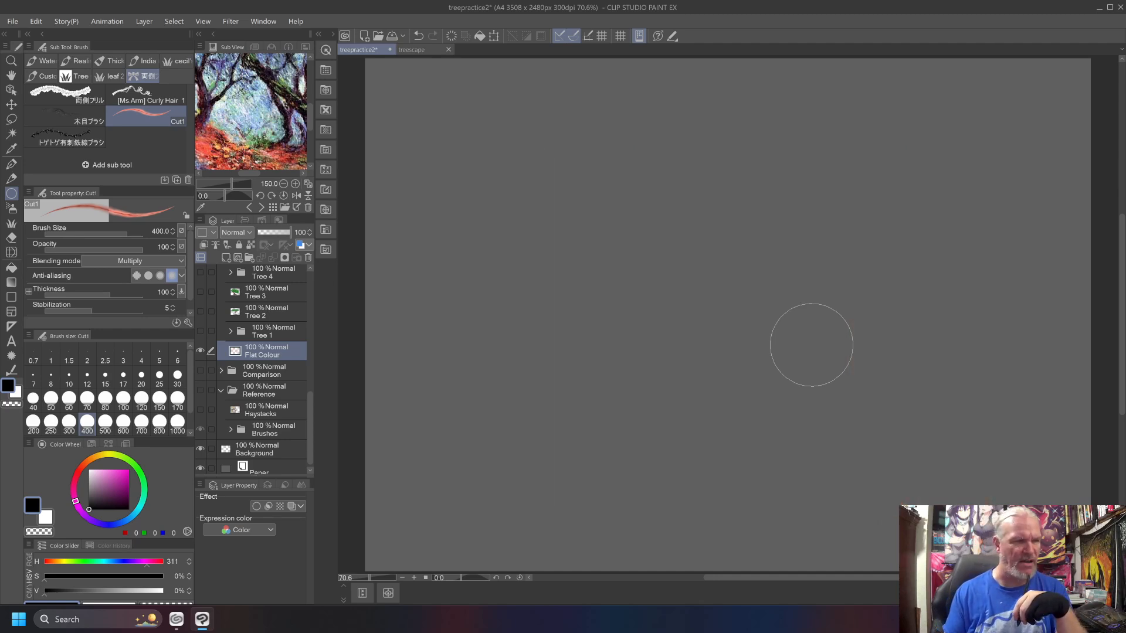
Step: Test the トゲトゲ有刺鉄線ブラシ barbed-wire brush with four roughly horizontal lines and one diagonal line, removing all of them
{"action": "left_click", "coordinate": [72, 129]}
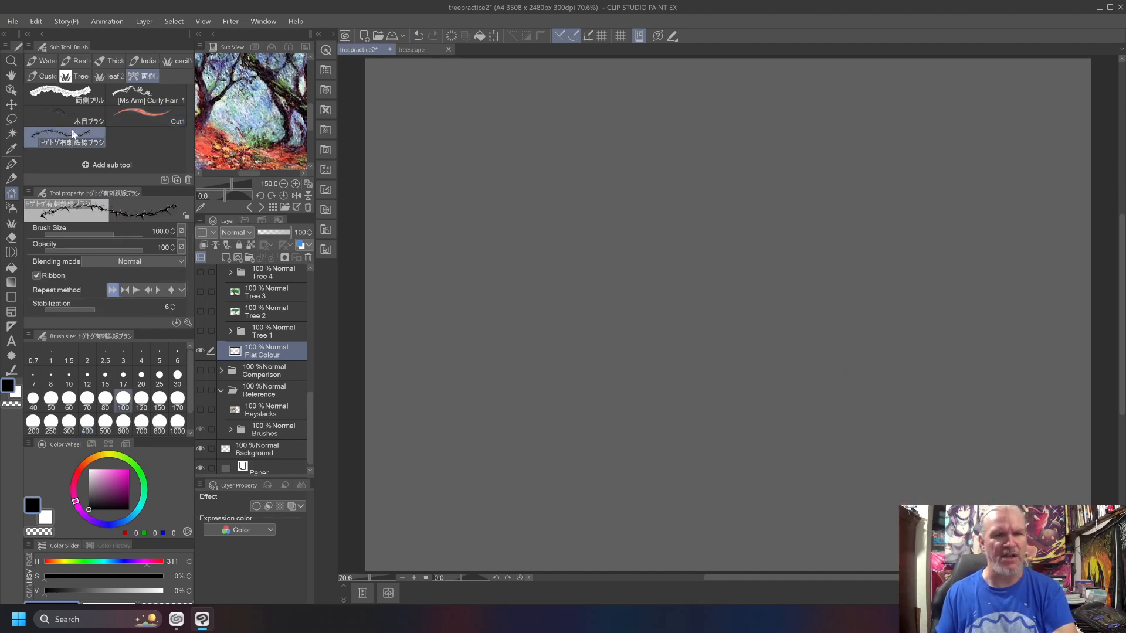
{"action": "left_click_drag", "start_coordinate": [412, 180], "coordinate": [933, 181]}
{"action": "left_click_drag", "start_coordinate": [977, 270], "coordinate": [380, 296]}
{"action": "left_click_drag", "start_coordinate": [983, 401], "coordinate": [377, 424]}
{"action": "left_click_drag", "start_coordinate": [929, 502], "coordinate": [392, 530]}
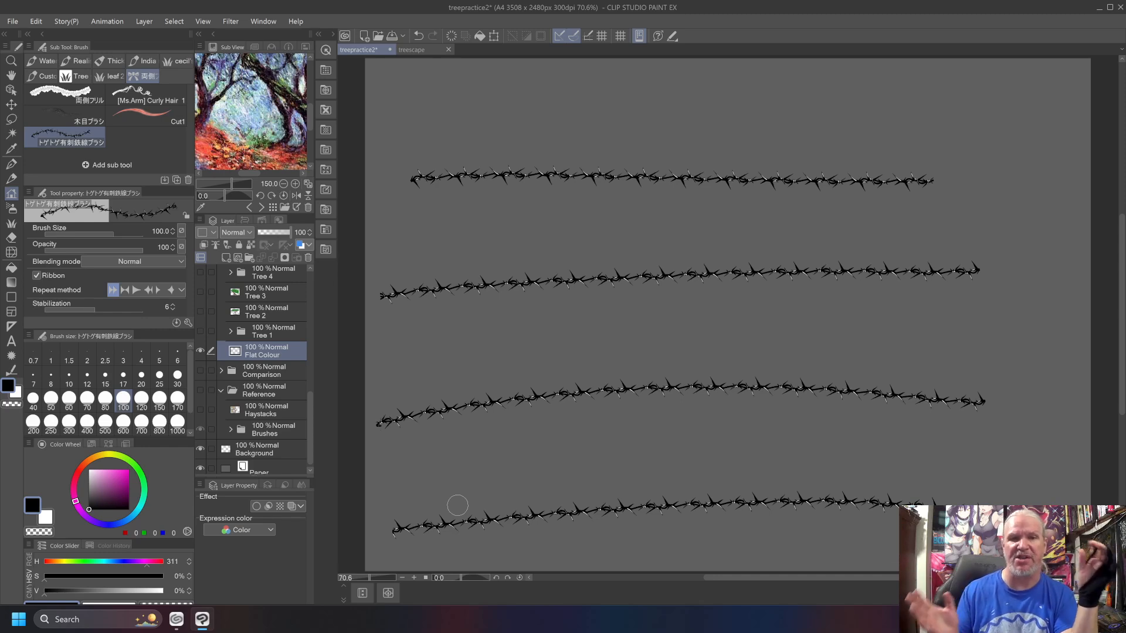
{"action": "key", "text": "Delete"}
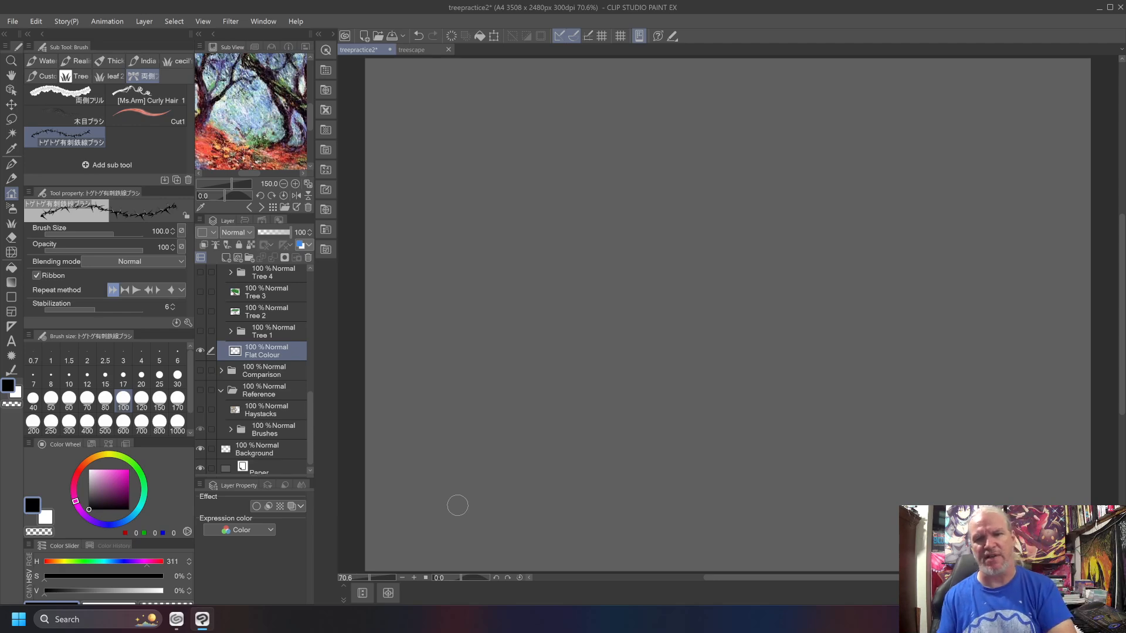
{"action": "left_click_drag", "start_coordinate": [906, 378], "coordinate": [591, 251]}
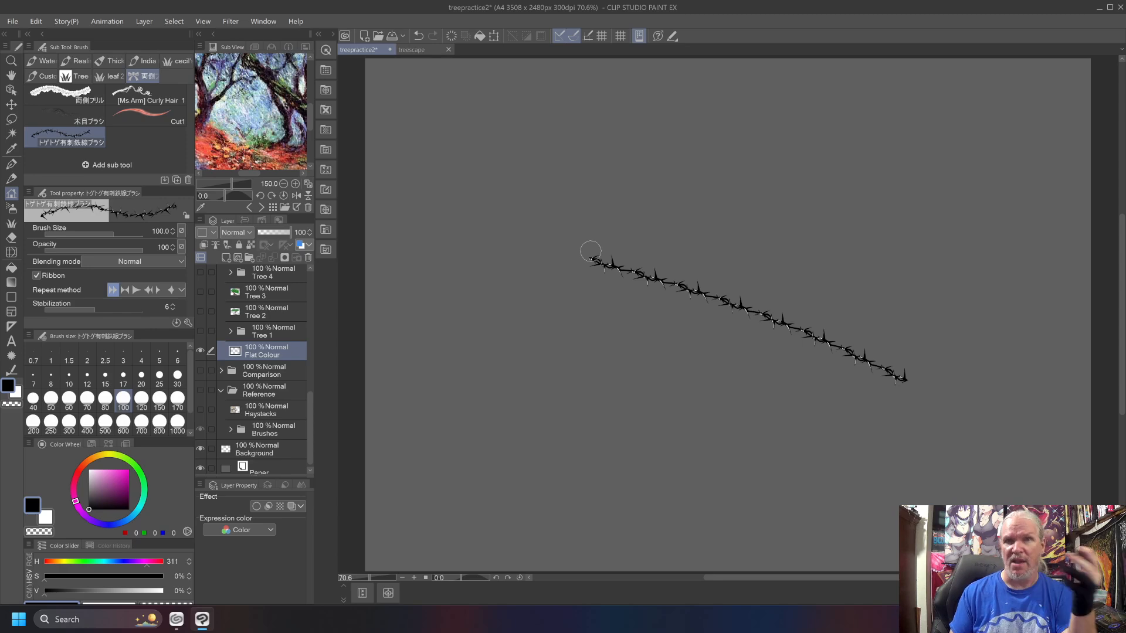
{"action": "key", "text": "ctrl+z"}
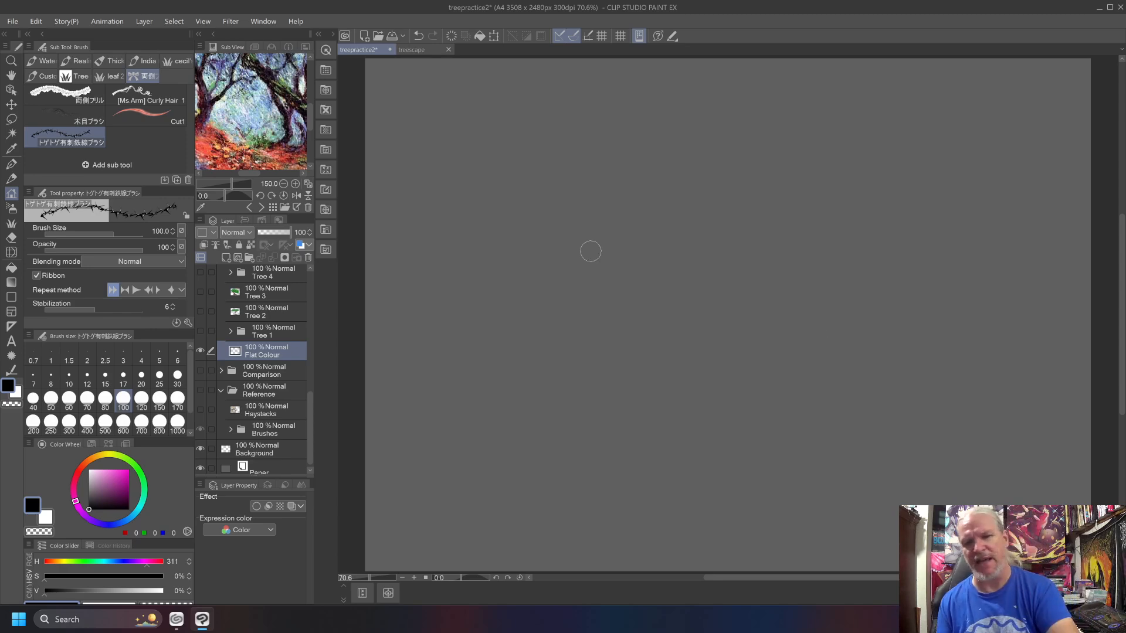
Step: Sketch a small distant fence post and a larger near post joined by three diagonal lines with the Horse Hair brush
{"action": "left_click", "coordinate": [44, 76]}
{"action": "left_click", "coordinate": [75, 92]}
{"action": "mouse_move", "coordinate": [912, 484]}
{"action": "left_mouse_down"}
{"action": "mouse_move", "coordinate": [864, 305]}
{"action": "mouse_move", "coordinate": [862, 484]}
{"action": "left_mouse_up"}
{"action": "mouse_move", "coordinate": [572, 188]}
{"action": "left_mouse_down"}
{"action": "mouse_move", "coordinate": [556, 270]}
{"action": "mouse_move", "coordinate": [578, 202]}
{"action": "mouse_move", "coordinate": [588, 264]}
{"action": "mouse_move", "coordinate": [556, 260]}
{"action": "left_mouse_up"}
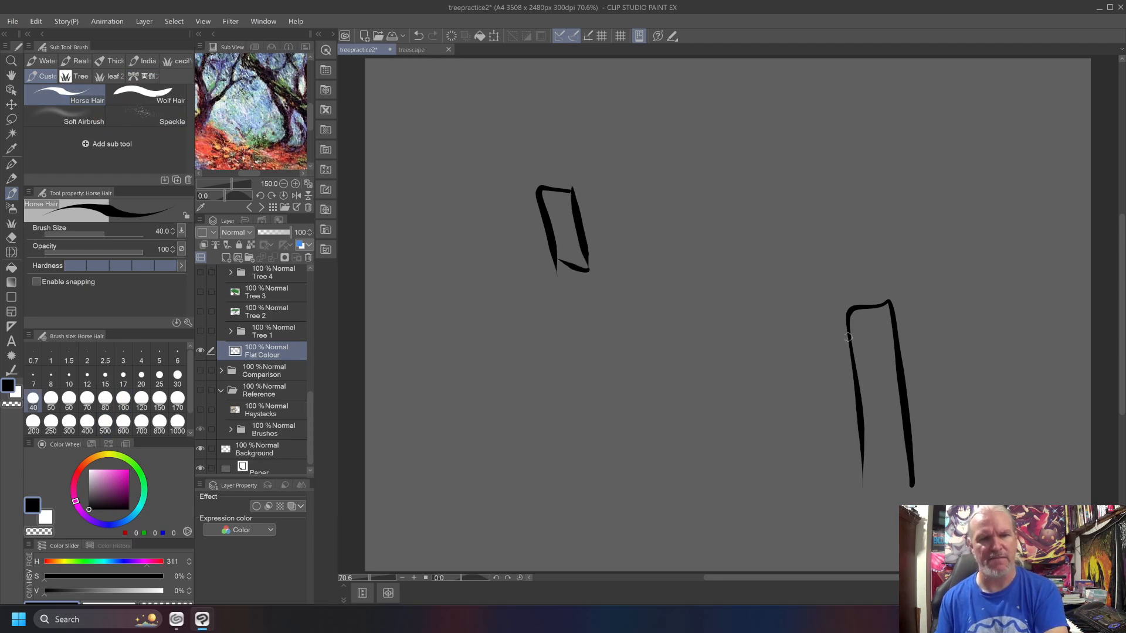
{"action": "left_click_drag", "start_coordinate": [848, 336], "coordinate": [578, 201]}
{"action": "left_click_drag", "start_coordinate": [854, 396], "coordinate": [576, 230]}
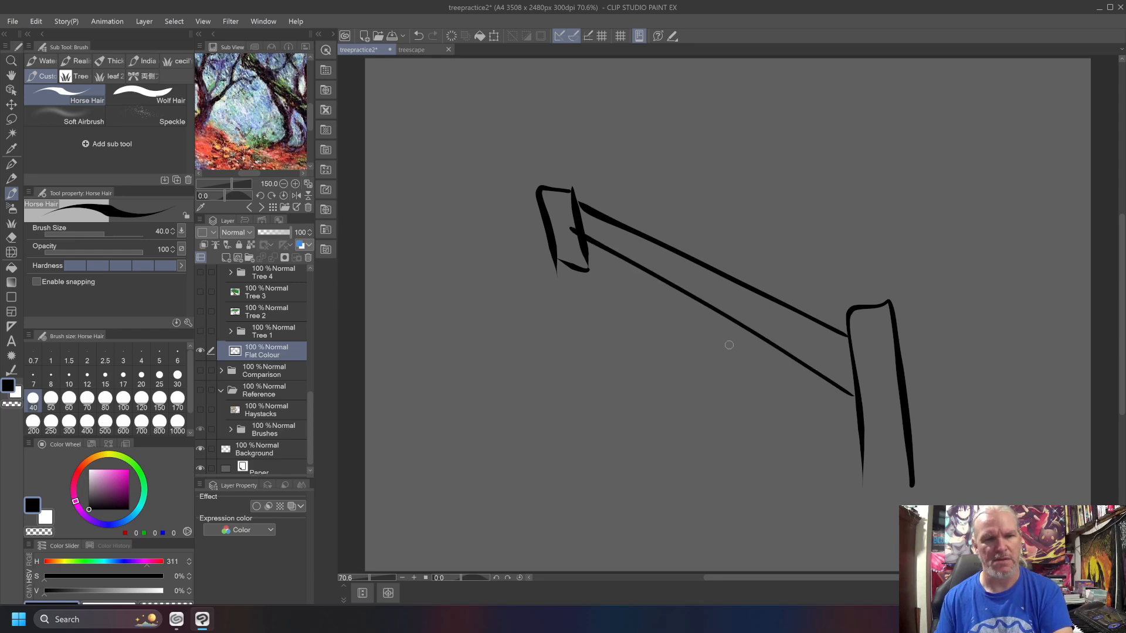
{"action": "left_click_drag", "start_coordinate": [853, 453], "coordinate": [568, 253]}
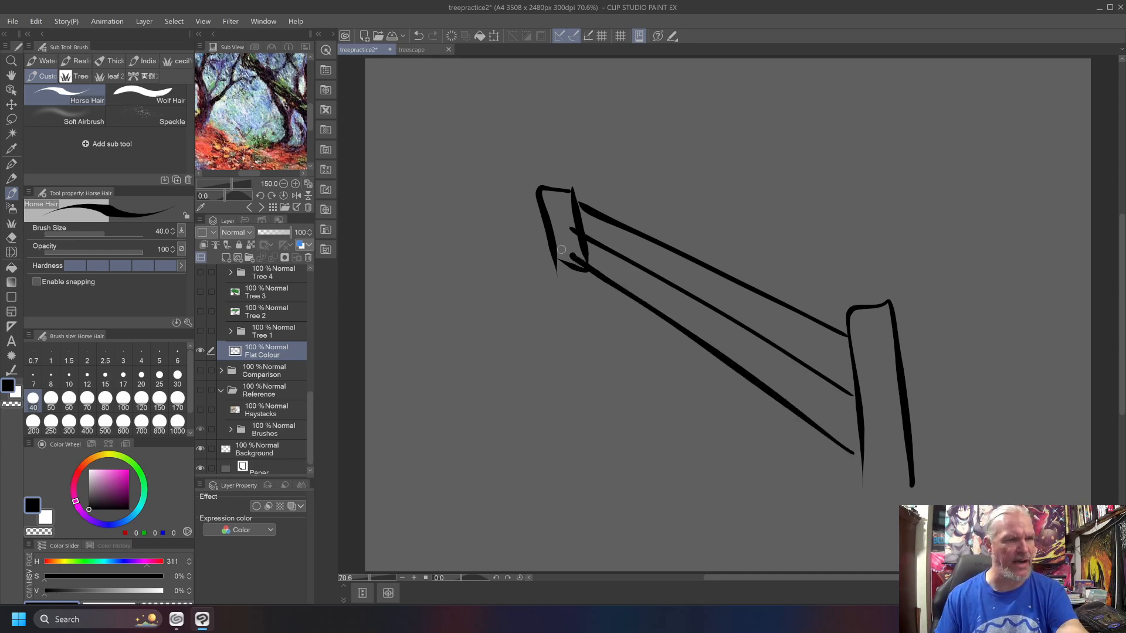
Step: Draw two barbed-wire strands between the fence's diagonal lines with the トゲトゲ有刺鉄線ブラシ brush at size 100
{"action": "left_click", "coordinate": [143, 76]}
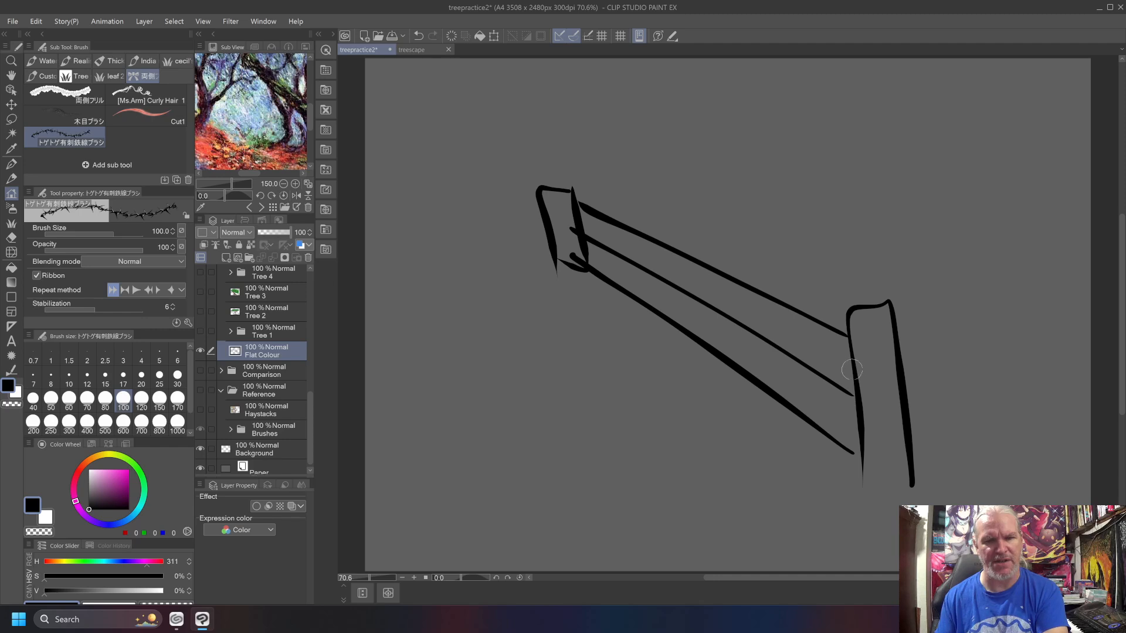
{"action": "left_click_drag", "start_coordinate": [846, 361], "coordinate": [548, 205]}
{"action": "left_click_drag", "start_coordinate": [857, 427], "coordinate": [550, 223]}
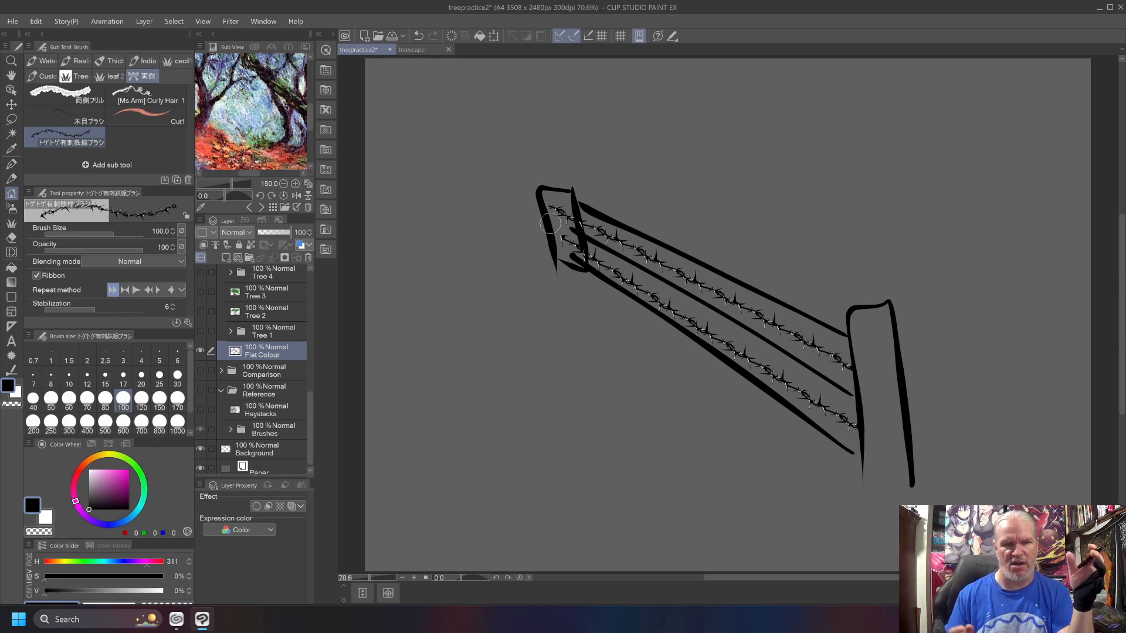
{"action": "key", "text": "ctrl+t"}
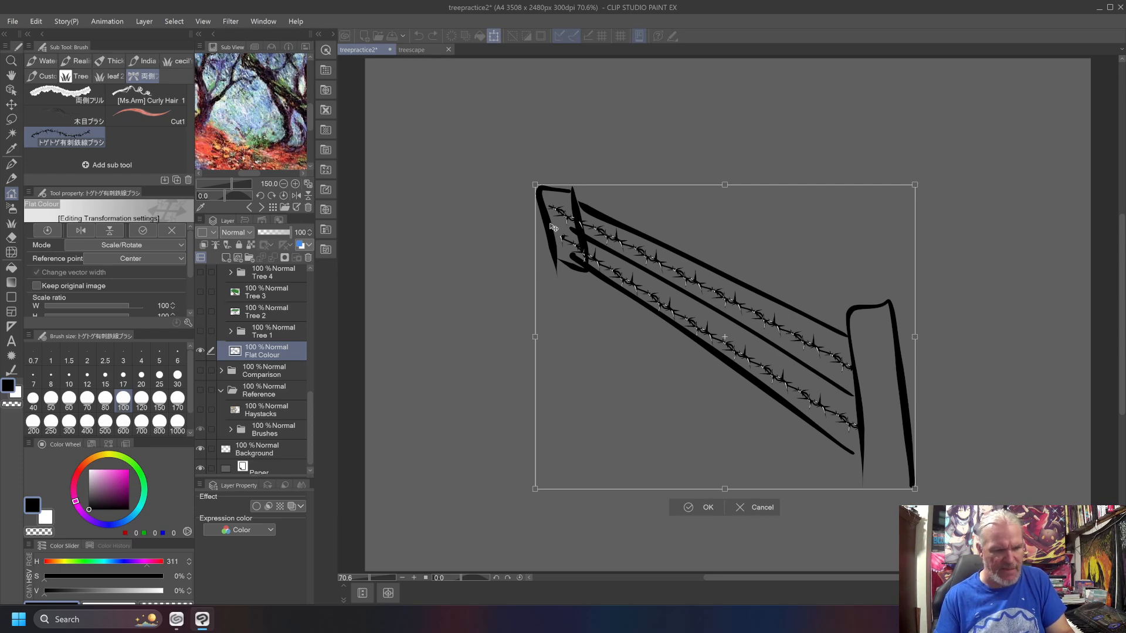
{"action": "key", "text": "Escape"}
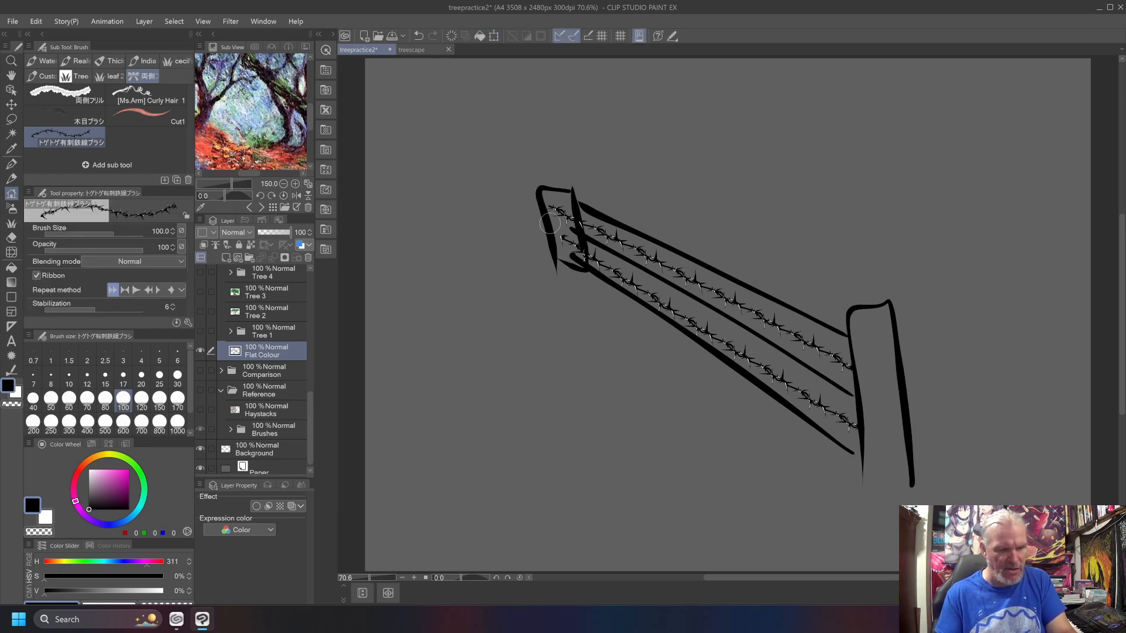
Step: Undo both barbed-wire strands between the fence lines and add a new layer above Flat Colour
{"action": "key", "text": "ctrl+z"}
{"action": "key", "text": "ctrl+z"}
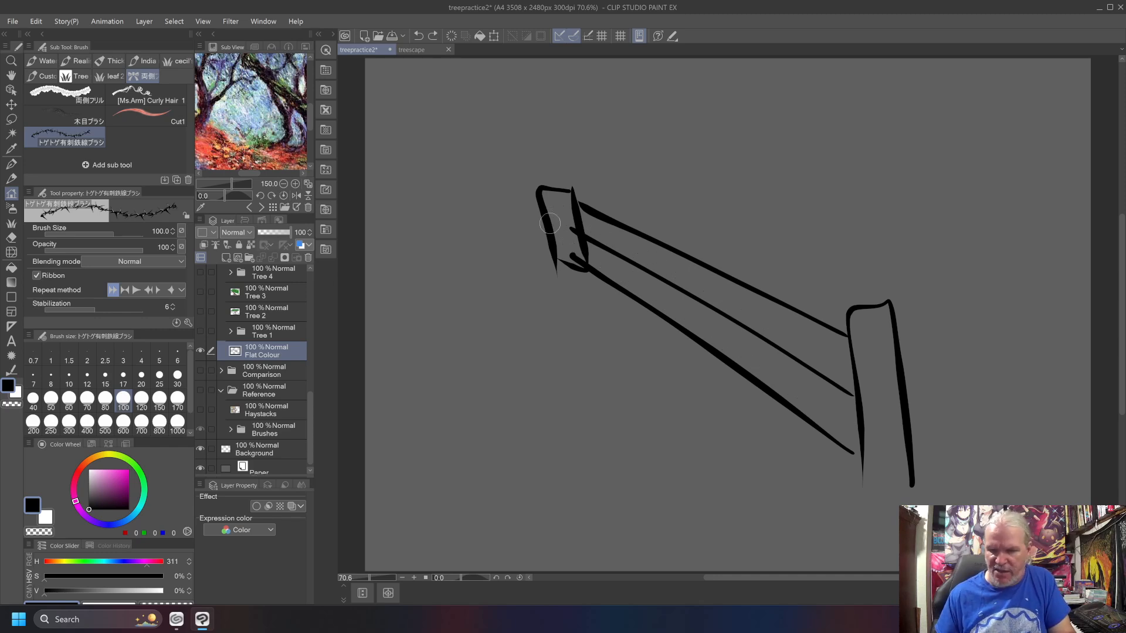
{"action": "key", "text": "ctrl+shift+n"}
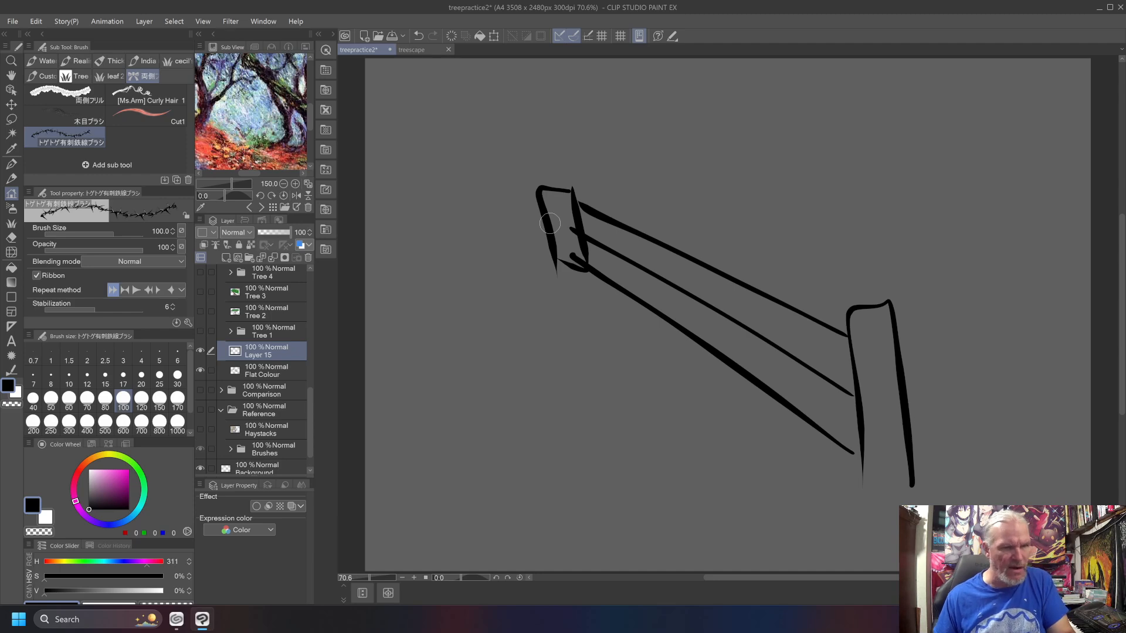
Step: Draw two diagonal barbed-wire strands between the fence lines on the new layer, and undo both
{"action": "left_click_drag", "start_coordinate": [864, 373], "coordinate": [563, 216]}
{"action": "mouse_move", "coordinate": [861, 438]}
{"action": "left_mouse_down"}
{"action": "mouse_move", "coordinate": [608, 268]}
{"action": "mouse_move", "coordinate": [588, 239]}
{"action": "left_mouse_up"}
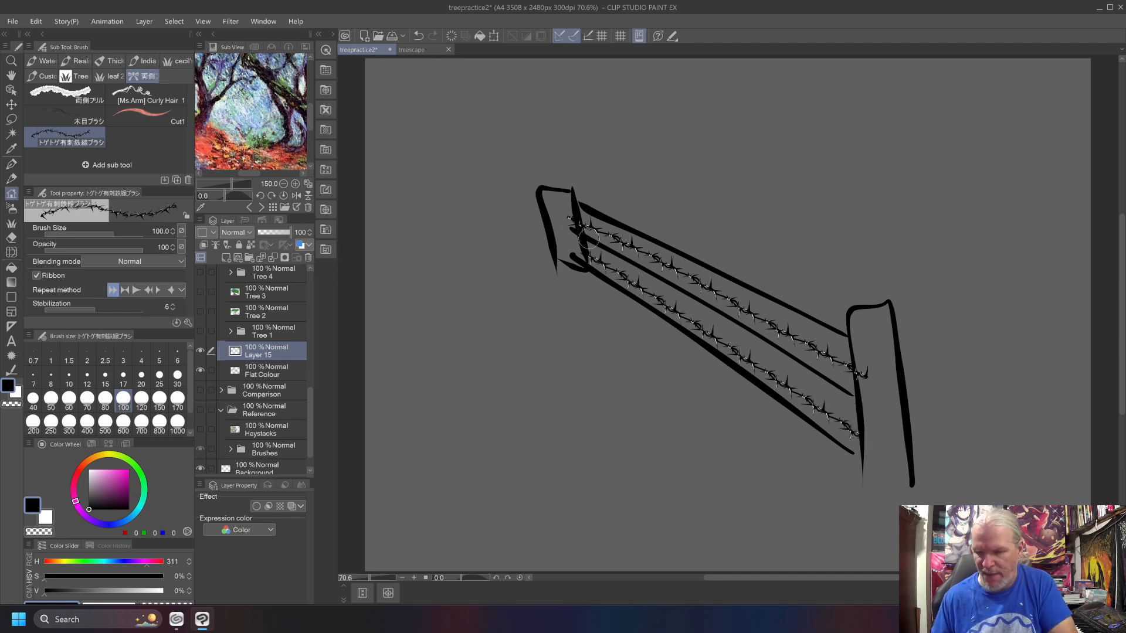
{"action": "key", "text": "ctrl+z"}
{"action": "key", "text": "ctrl+z"}
Step: Draw two long horizontal barbed-wire strands above the fence and move them down over it in a Perspective transform
{"action": "left_click_drag", "start_coordinate": [908, 100], "coordinate": [492, 99]}
{"action": "left_click_drag", "start_coordinate": [908, 175], "coordinate": [490, 171]}
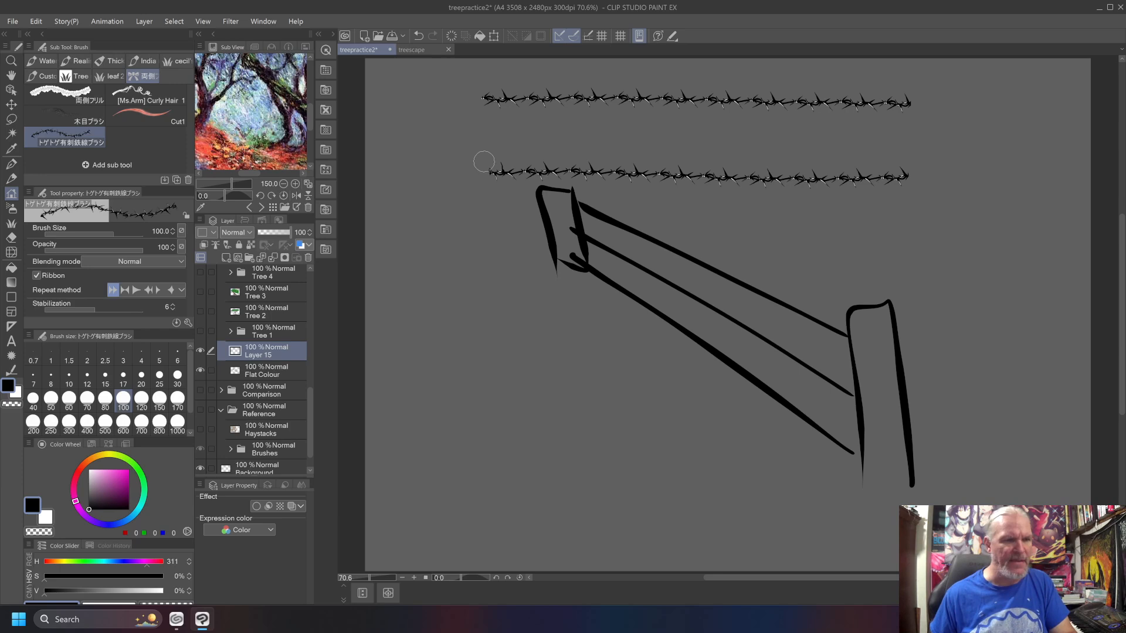
{"action": "left_click", "coordinate": [32, 23]}
{"action": "mouse_move", "coordinate": [84, 286]}
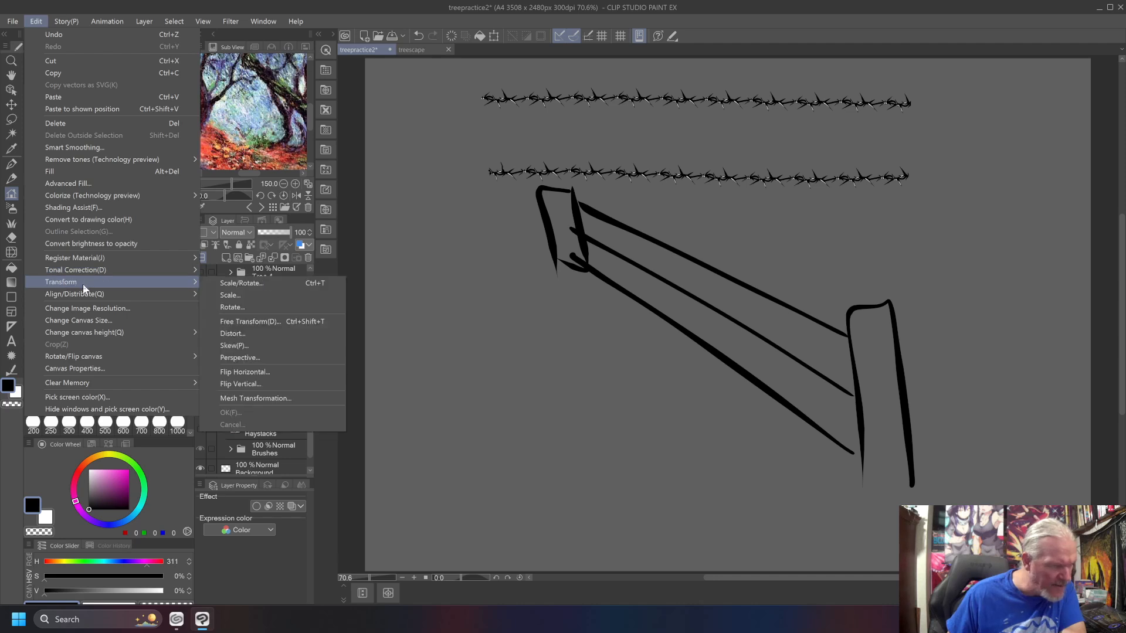
{"action": "left_click", "coordinate": [246, 356]}
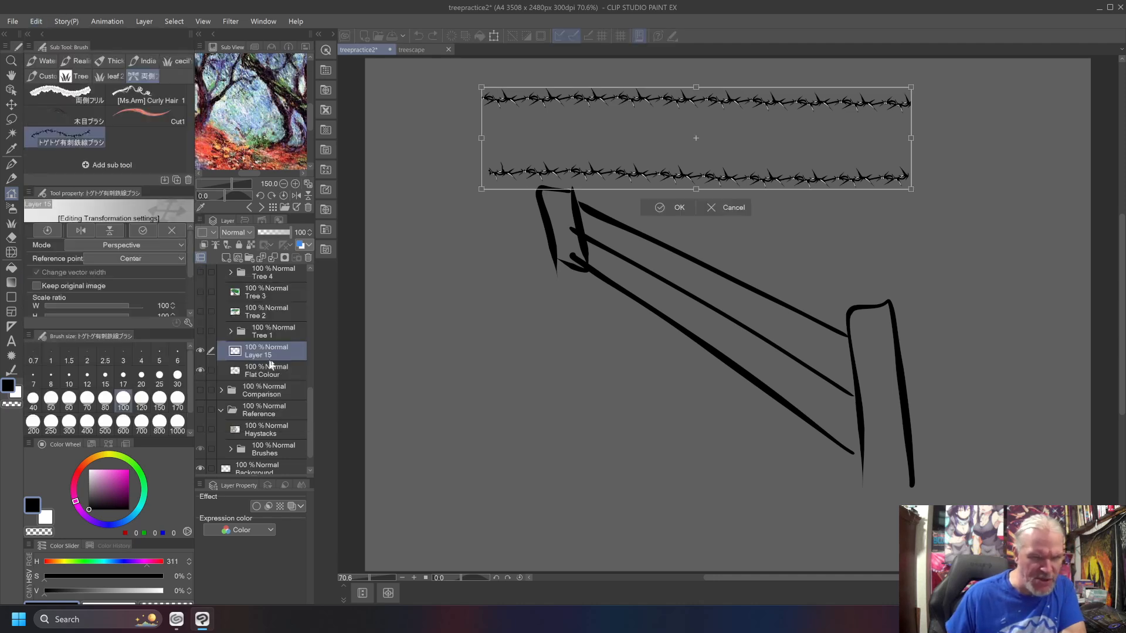
{"action": "mouse_move", "coordinate": [773, 147]}
{"action": "left_mouse_down"}
{"action": "mouse_move", "coordinate": [780, 170]}
{"action": "mouse_move", "coordinate": [736, 406]}
{"action": "mouse_move", "coordinate": [726, 402]}
{"action": "left_mouse_up"}
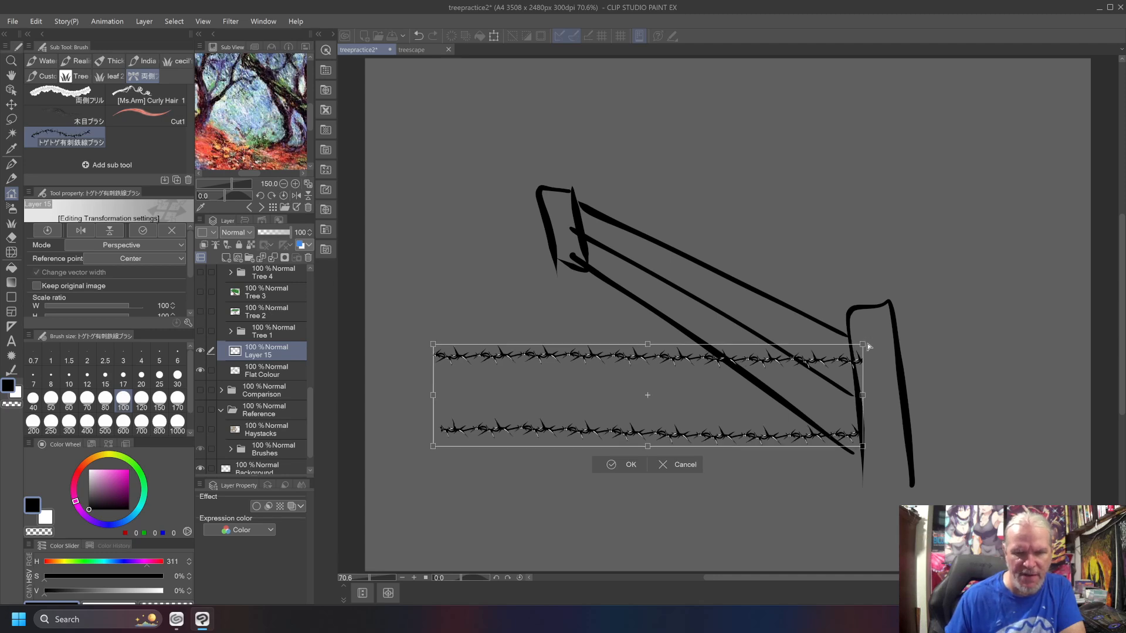
Step: Reshape the perspective frame's corners so the upper strand slopes from the near post to the distant post between the top two fence lines
{"action": "left_click_drag", "start_coordinate": [864, 345], "coordinate": [854, 345]}
{"action": "mouse_move", "coordinate": [445, 349]}
{"action": "left_mouse_down"}
{"action": "mouse_move", "coordinate": [500, 294]}
{"action": "mouse_move", "coordinate": [566, 256]}
{"action": "mouse_move", "coordinate": [569, 221]}
{"action": "left_mouse_up"}
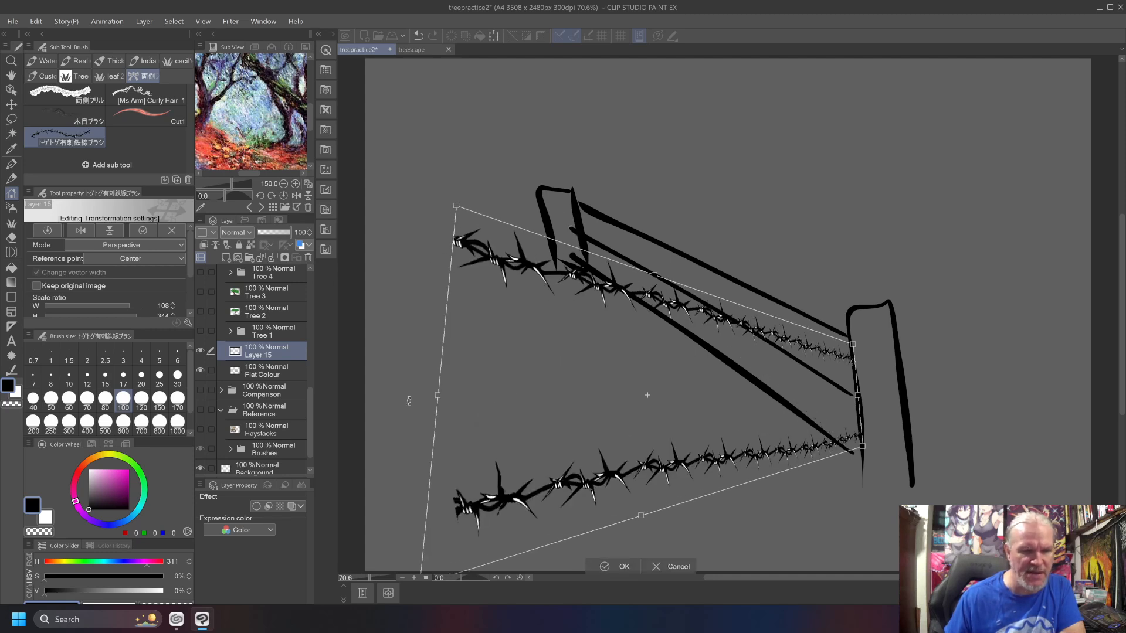
{"action": "mouse_move", "coordinate": [439, 398]}
{"action": "left_mouse_down"}
{"action": "mouse_move", "coordinate": [492, 371]}
{"action": "mouse_move", "coordinate": [527, 283]}
{"action": "mouse_move", "coordinate": [499, 209]}
{"action": "left_mouse_up"}
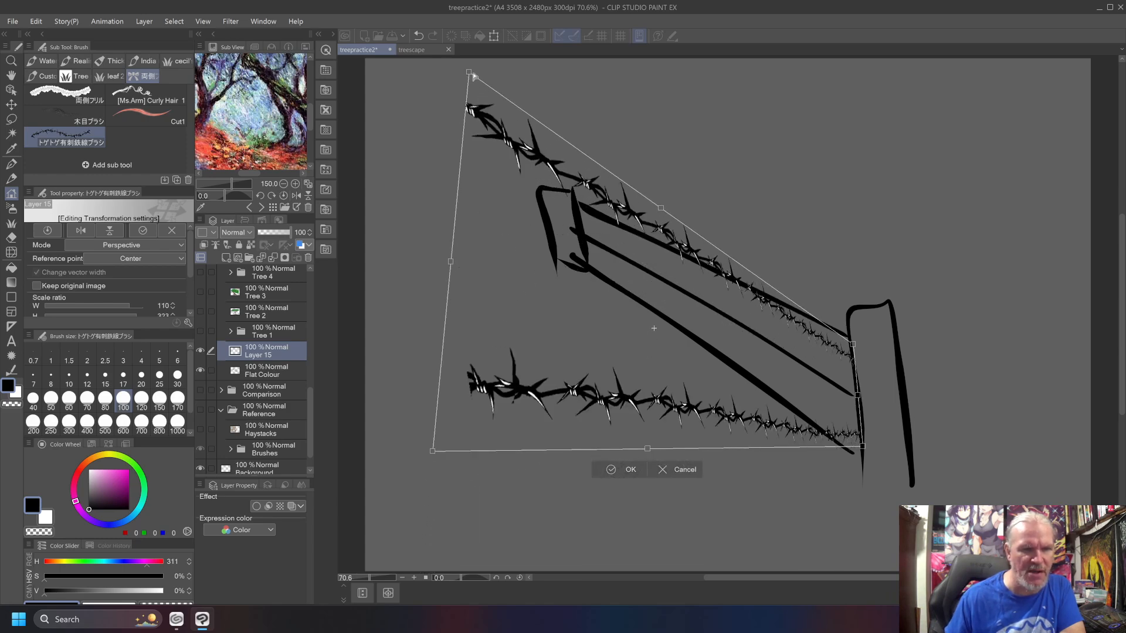
{"action": "left_click_drag", "start_coordinate": [473, 70], "coordinate": [604, 168]}
{"action": "left_click_drag", "start_coordinate": [432, 452], "coordinate": [497, 344]}
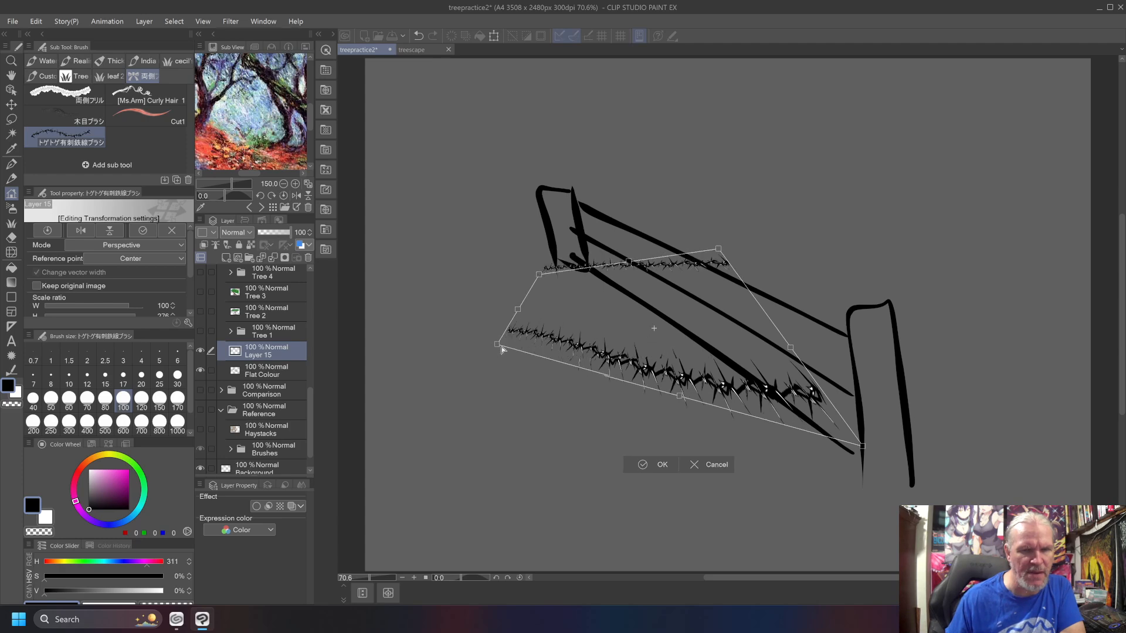
{"action": "left_click_drag", "start_coordinate": [719, 251], "coordinate": [797, 313]}
{"action": "left_click_drag", "start_coordinate": [539, 274], "coordinate": [572, 220]}
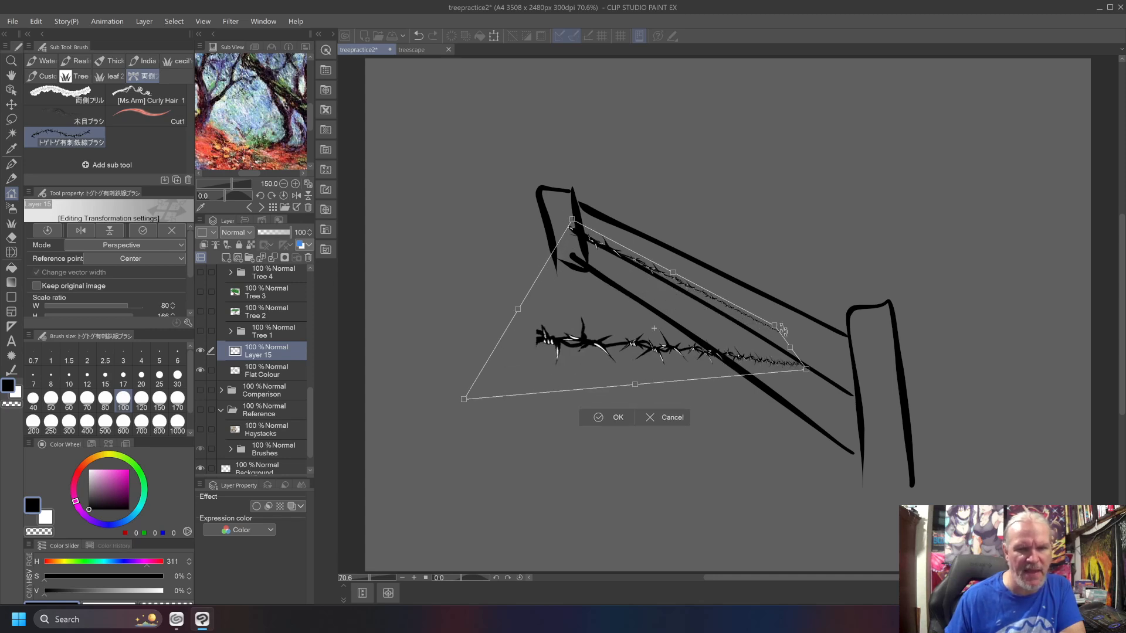
{"action": "left_click_drag", "start_coordinate": [775, 329], "coordinate": [813, 346]}
{"action": "left_click_drag", "start_coordinate": [712, 345], "coordinate": [743, 343]}
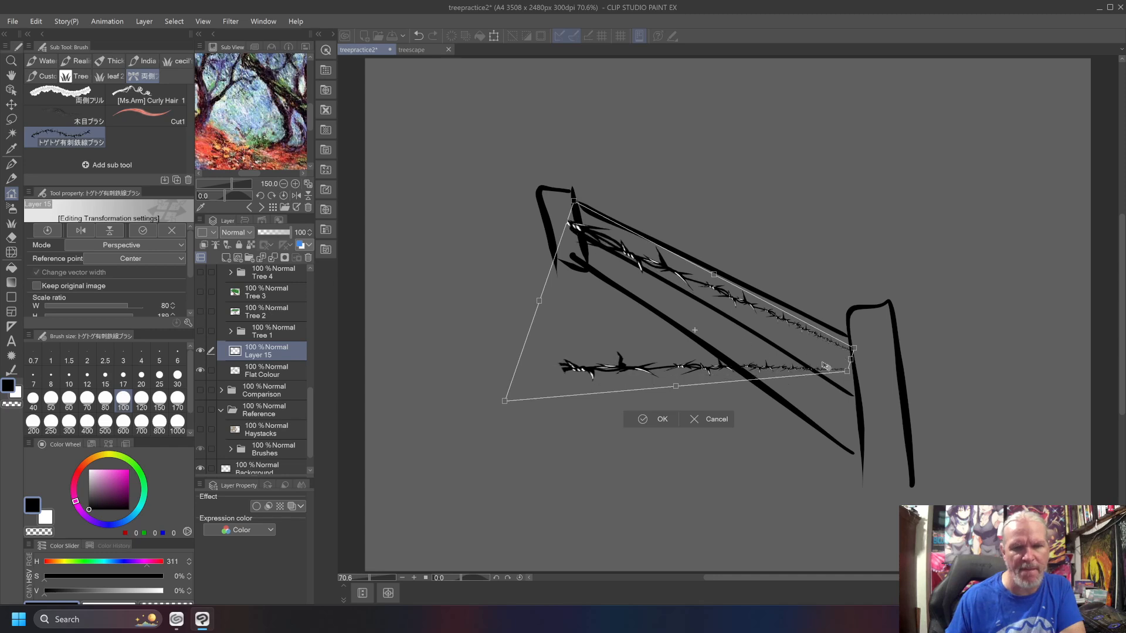
Step: Adjust the perspective frame's near-post edge and lower corners while shifting the strands along the fence
{"action": "left_click_drag", "start_coordinate": [845, 373], "coordinate": [855, 402]}
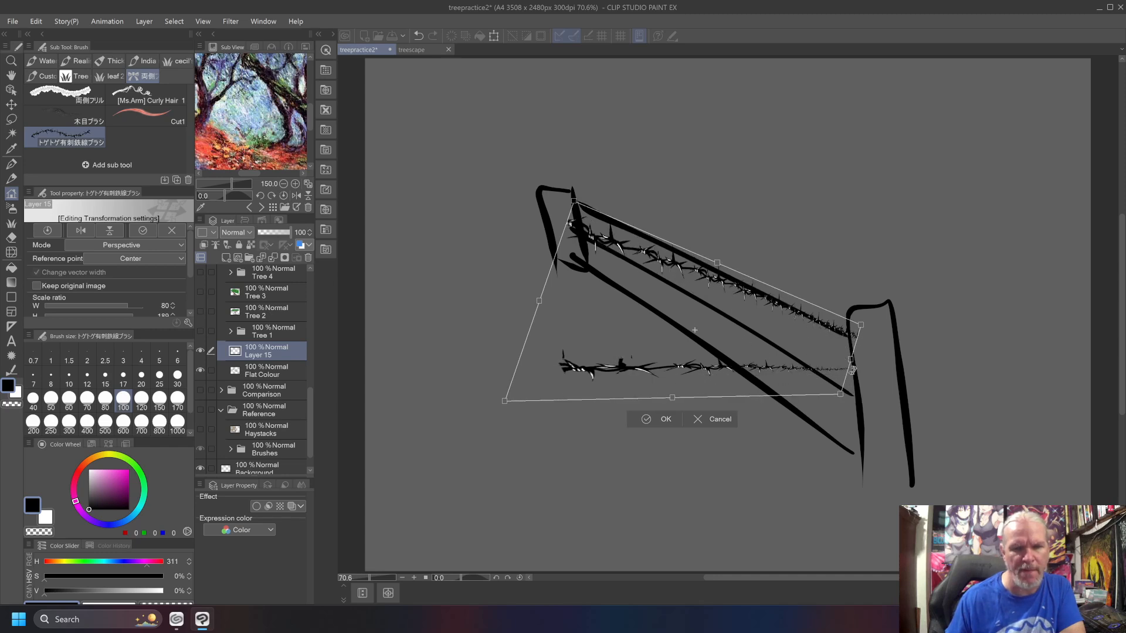
{"action": "left_click_drag", "start_coordinate": [673, 403], "coordinate": [705, 404]}
{"action": "left_click_drag", "start_coordinate": [761, 355], "coordinate": [760, 379]}
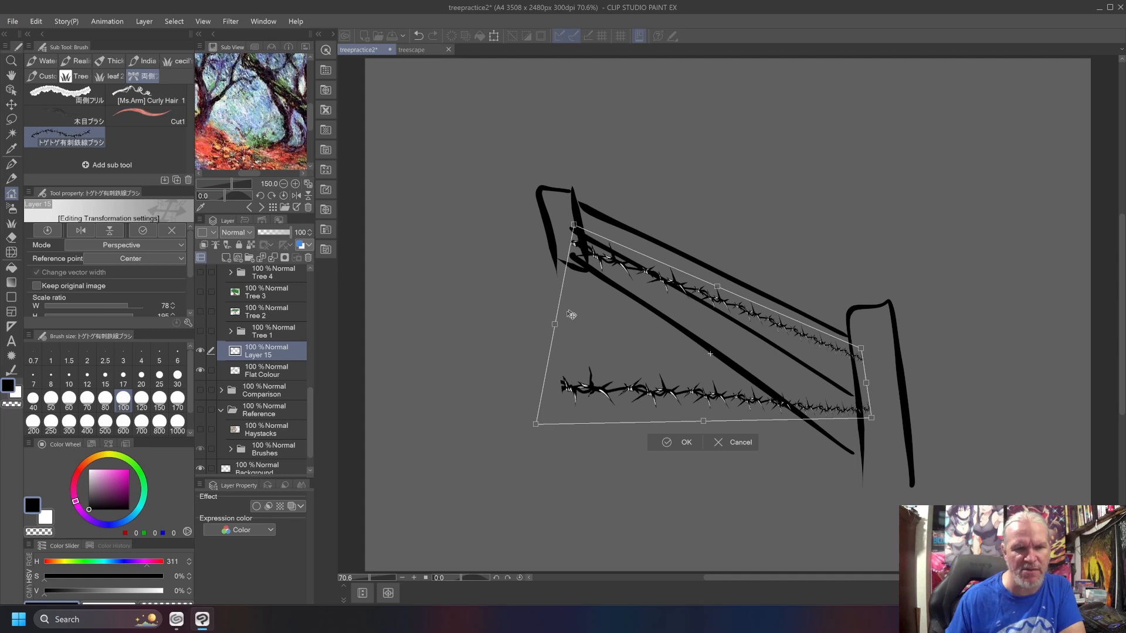
{"action": "left_click_drag", "start_coordinate": [554, 324], "coordinate": [556, 318]}
{"action": "left_click_drag", "start_coordinate": [538, 420], "coordinate": [558, 415]}
{"action": "left_click_drag", "start_coordinate": [618, 337], "coordinate": [622, 330]}
{"action": "left_click_drag", "start_coordinate": [564, 414], "coordinate": [585, 409]}
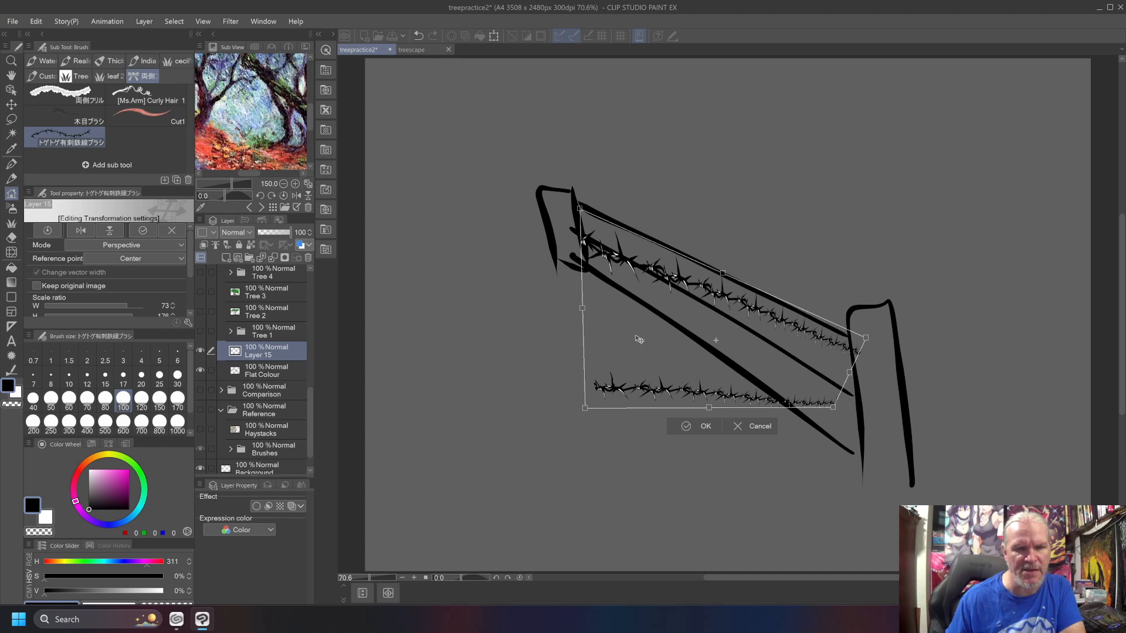
{"action": "left_click_drag", "start_coordinate": [639, 339], "coordinate": [647, 361]}
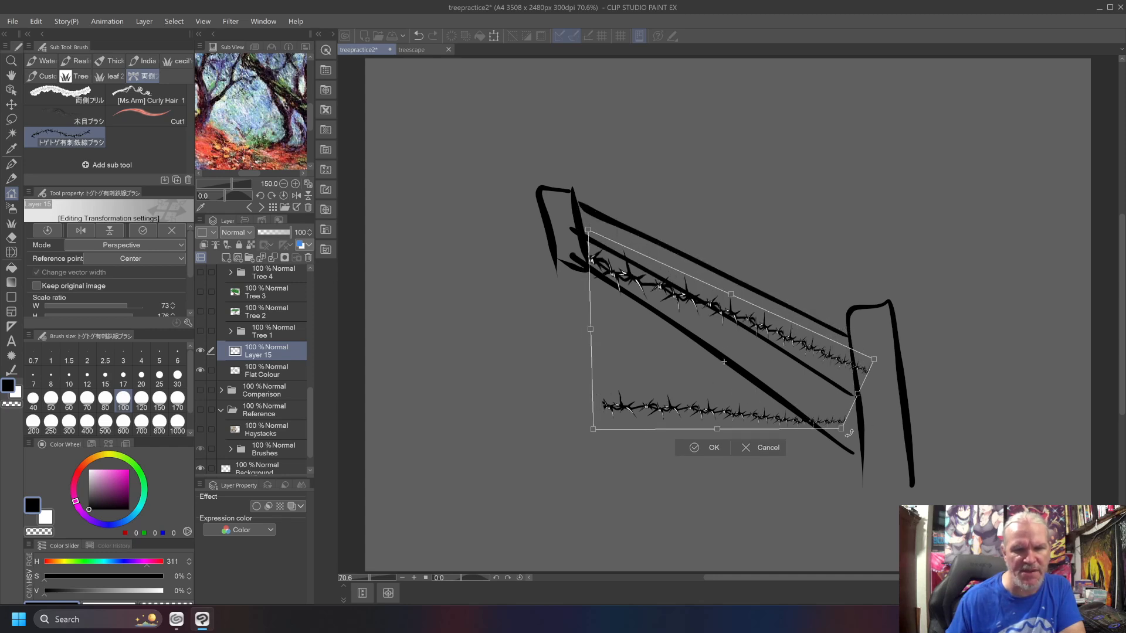
{"action": "left_click_drag", "start_coordinate": [841, 431], "coordinate": [866, 429]}
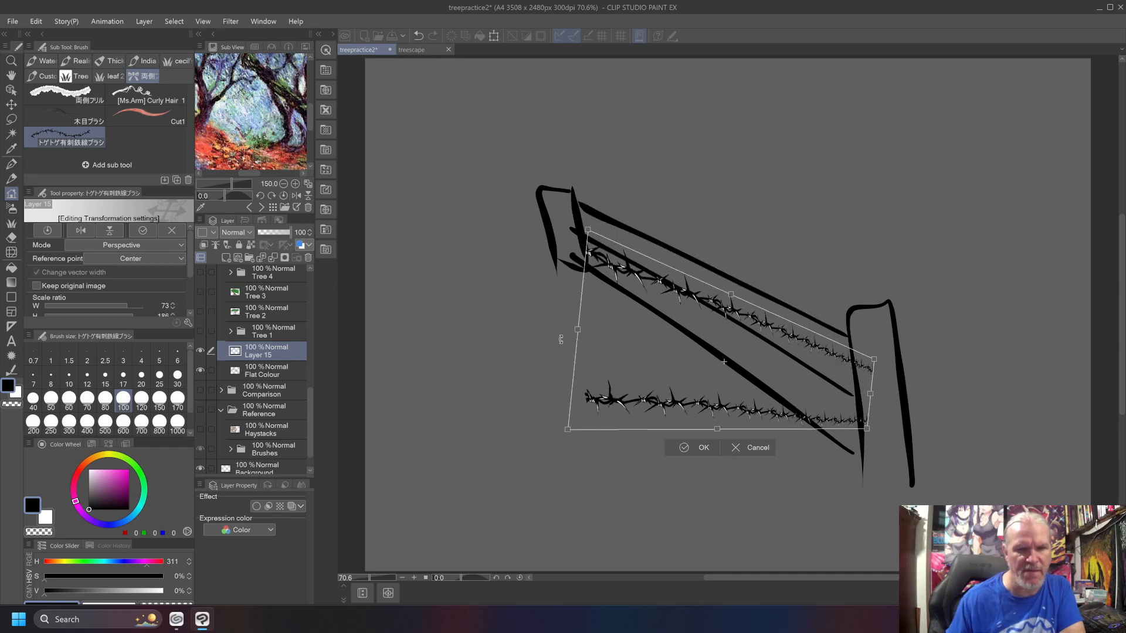
Step: Narrow the perspective frame at the distant post so both strands run between the fence lines onto the near post, and apply the transform
{"action": "left_click_drag", "start_coordinate": [579, 333], "coordinate": [580, 295]}
{"action": "left_click_drag", "start_coordinate": [574, 400], "coordinate": [586, 242]}
{"action": "left_click_drag", "start_coordinate": [591, 204], "coordinate": [570, 194]}
{"action": "mouse_move", "coordinate": [621, 262]}
{"action": "left_mouse_down"}
{"action": "mouse_move", "coordinate": [579, 286]}
{"action": "mouse_move", "coordinate": [606, 261]}
{"action": "left_mouse_up"}
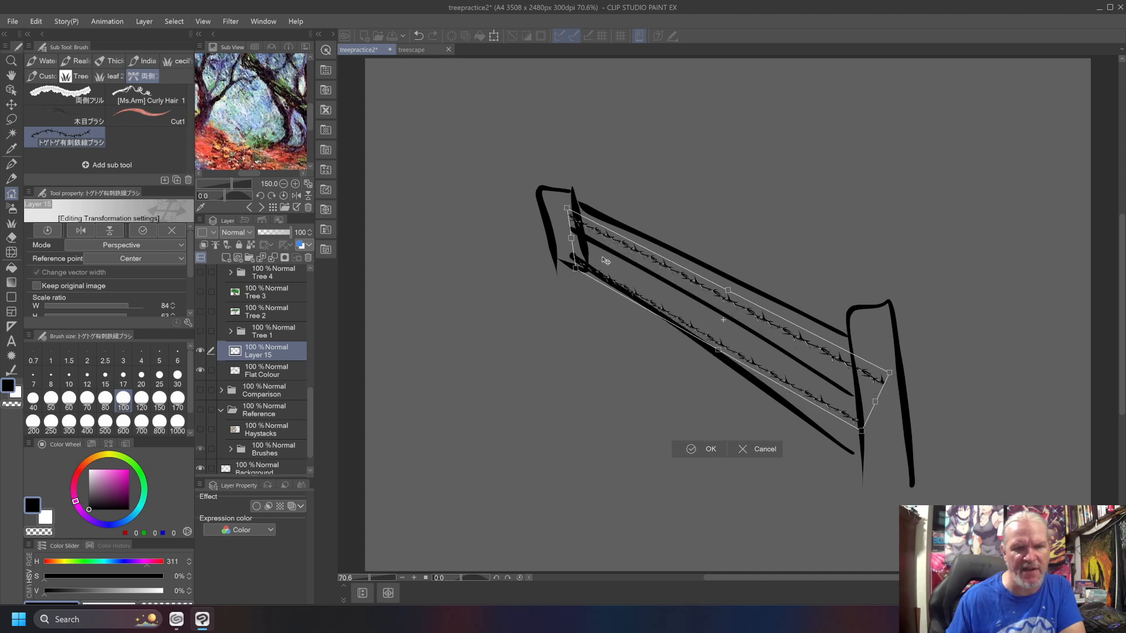
{"action": "left_click_drag", "start_coordinate": [861, 434], "coordinate": [889, 450]}
{"action": "left_click_drag", "start_coordinate": [820, 398], "coordinate": [826, 398]}
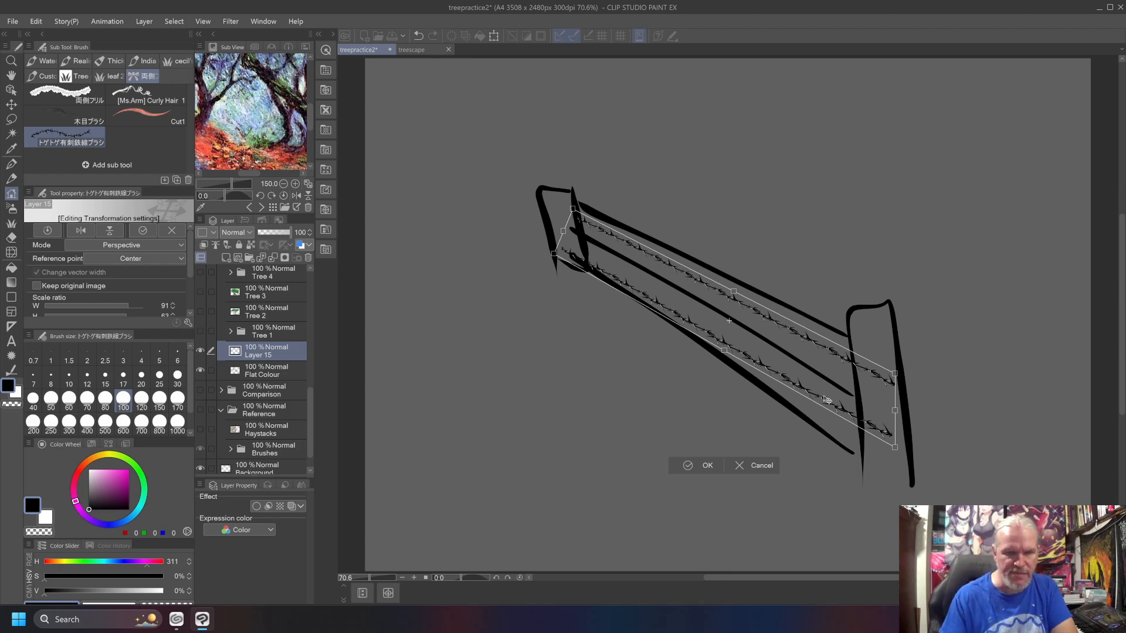
{"action": "key", "text": "Return"}
Step: Inspect the transformed wire at both posts, and undo the transform, both strands and the new layer
{"action": "scroll", "coordinate": [823, 396], "scroll_direction": "up", "scroll_amount": 3}
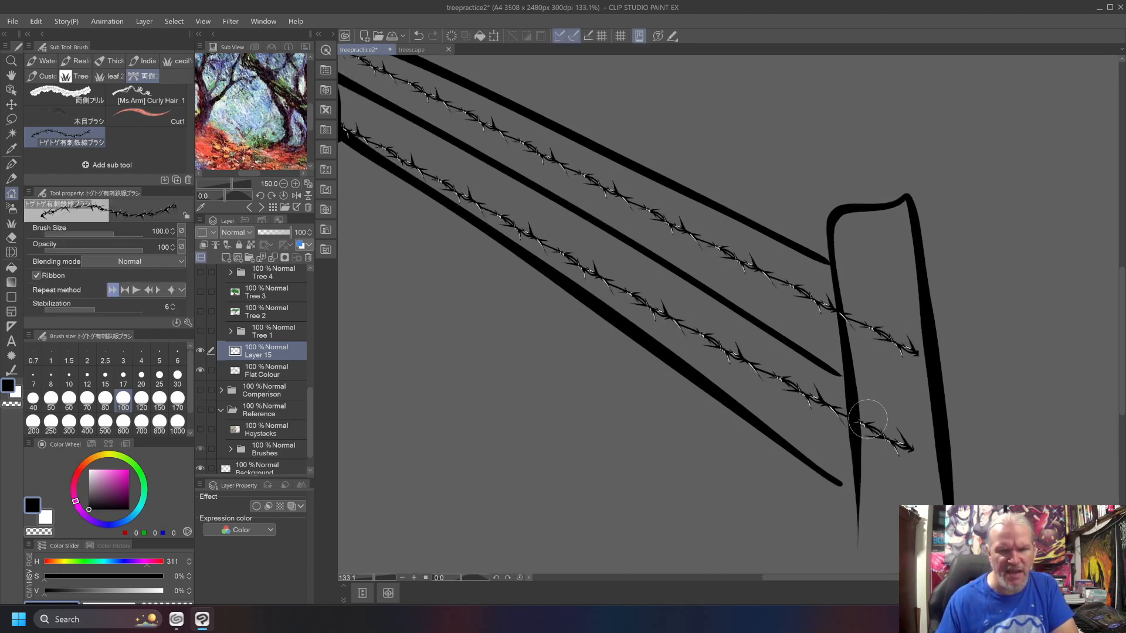
{"action": "scroll", "coordinate": [867, 420], "scroll_direction": "down", "scroll_amount": 2}
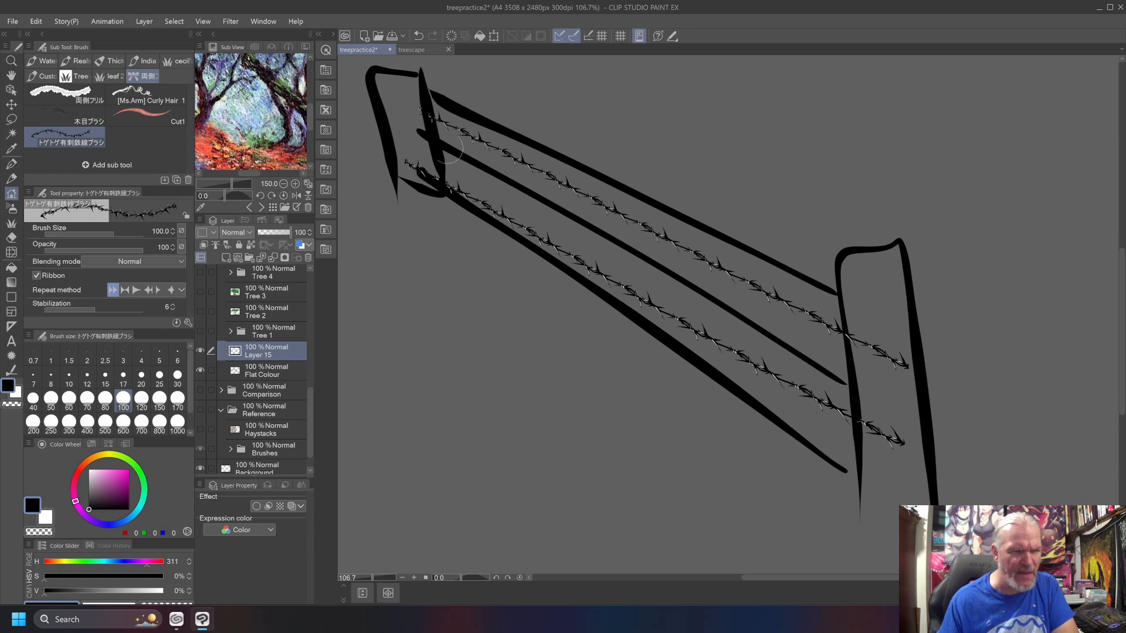
{"action": "scroll", "coordinate": [568, 272], "scroll_direction": "up", "scroll_amount": 1}
{"action": "scroll", "coordinate": [568, 273], "scroll_direction": "down", "scroll_amount": 3}
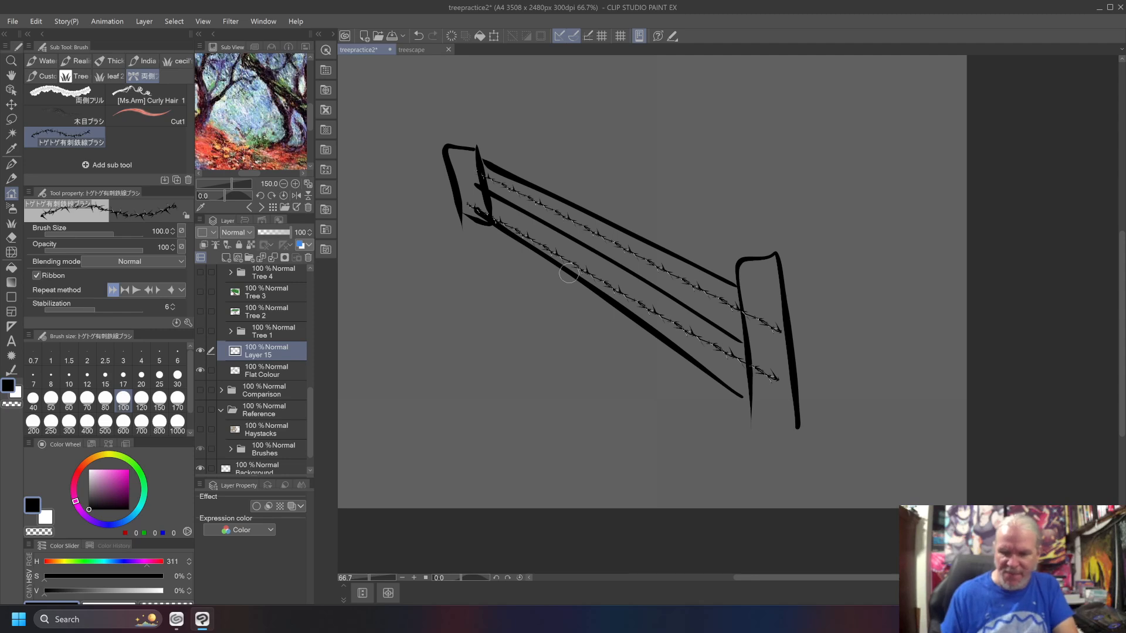
{"action": "key", "text": "ctrl+z"}
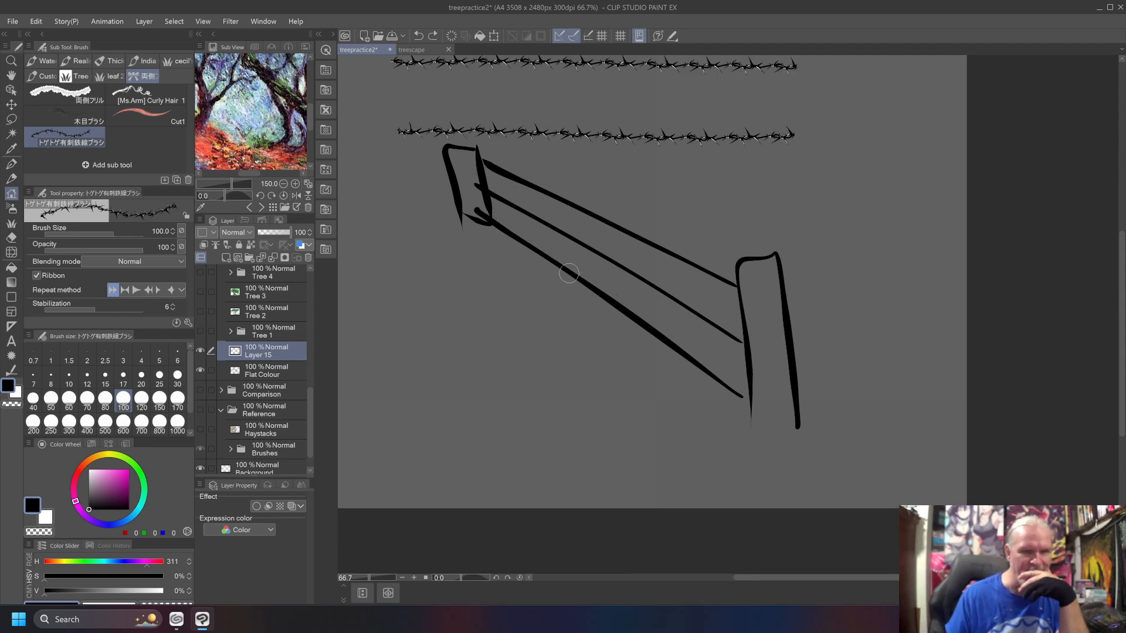
{"action": "key", "text": "ctrl+z"}
{"action": "key", "text": "ctrl+z"}
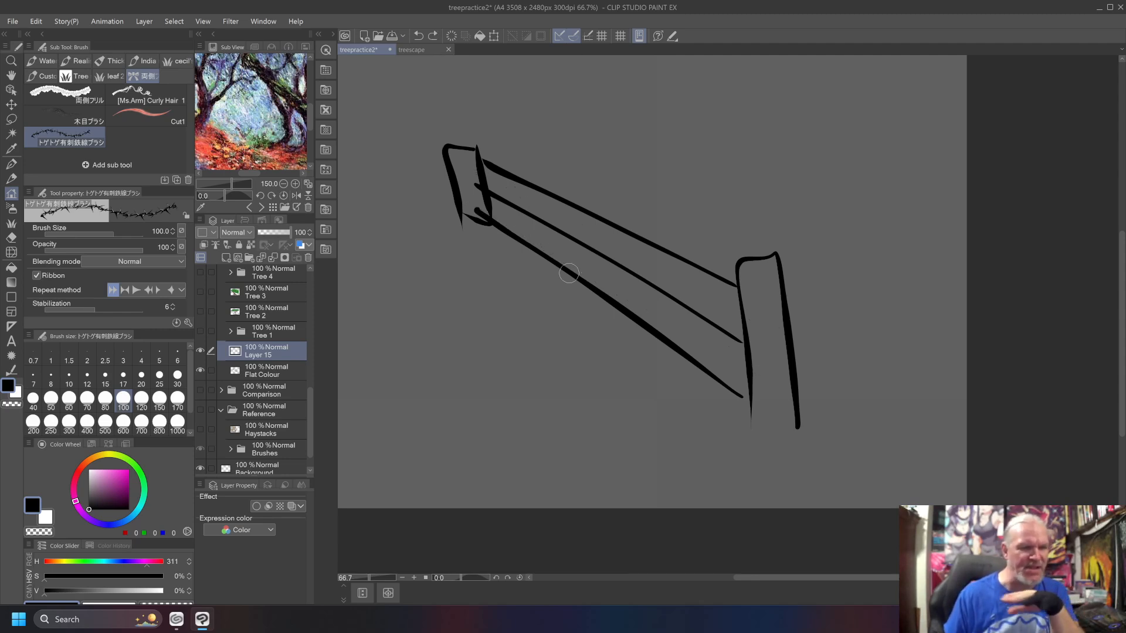
{"action": "key", "text": "ctrl+z"}
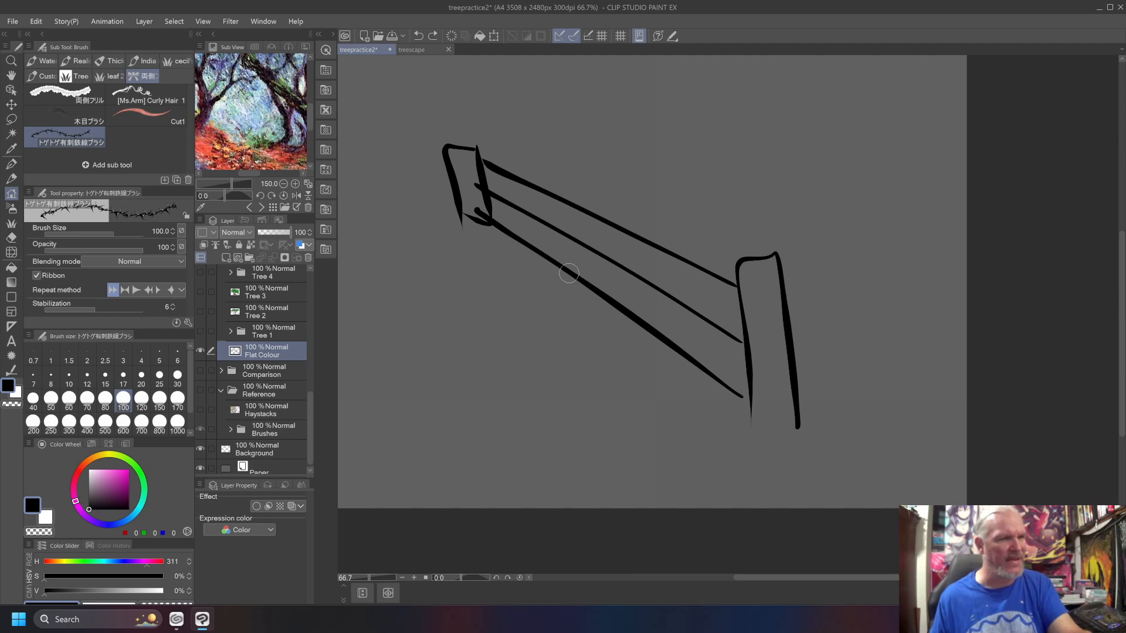
Step: Draw two barbed-wire strands between the fence lines and a receding row of short paired wire segments above the fence
{"action": "left_click_drag", "start_coordinate": [742, 313], "coordinate": [479, 175]}
{"action": "left_click_drag", "start_coordinate": [750, 373], "coordinate": [472, 196]}
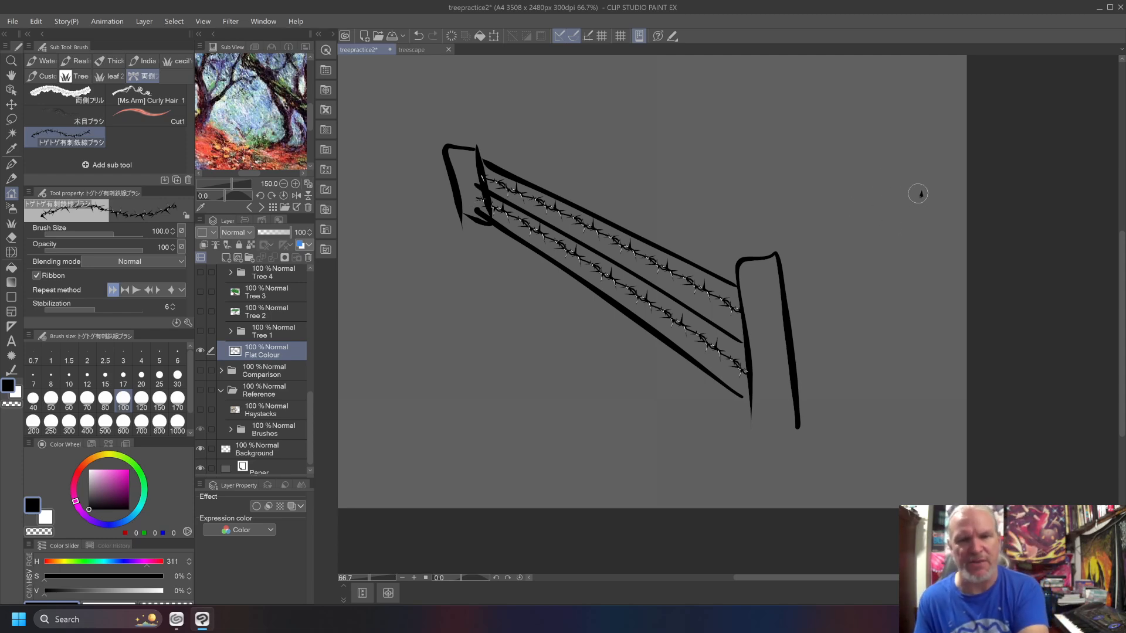
{"action": "left_click_drag", "start_coordinate": [918, 192], "coordinate": [850, 168]}
{"action": "mouse_move", "coordinate": [916, 217]}
{"action": "left_mouse_down"}
{"action": "mouse_move", "coordinate": [860, 198]}
{"action": "mouse_move", "coordinate": [826, 162]}
{"action": "mouse_move", "coordinate": [781, 151]}
{"action": "left_mouse_up"}
{"action": "mouse_move", "coordinate": [819, 185]}
{"action": "left_mouse_down"}
{"action": "mouse_move", "coordinate": [721, 133]}
{"action": "mouse_move", "coordinate": [731, 150]}
{"action": "mouse_move", "coordinate": [646, 110]}
{"action": "mouse_move", "coordinate": [509, 87]}
{"action": "left_mouse_up"}
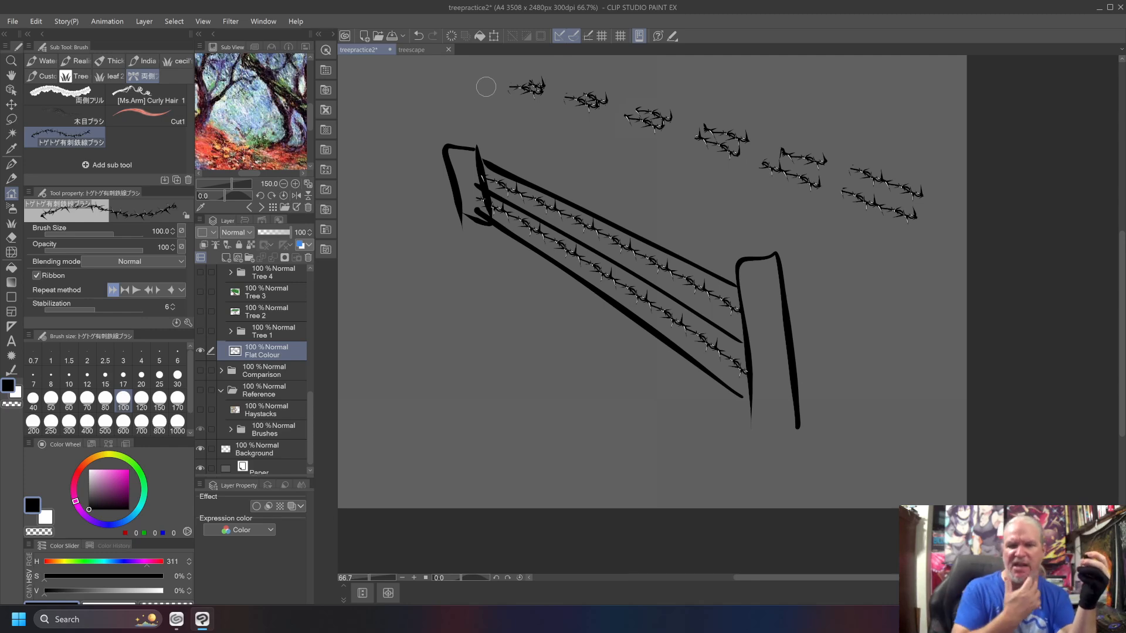
Step: Undo all the short barbed-wire segments above the fence, keeping the two strands between the fence lines
{"action": "key", "text": "ctrl+z"}
{"action": "key", "text": "ctrl+z"}
{"action": "key", "text": "ctrl+z"}
{"action": "key", "text": "ctrl+z"}
{"action": "key", "text": "ctrl+z"}
{"action": "key", "text": "ctrl+z"}
{"action": "key", "text": "ctrl+z"}
{"action": "key", "text": "ctrl+z"}
{"action": "key", "text": "ctrl+z"}
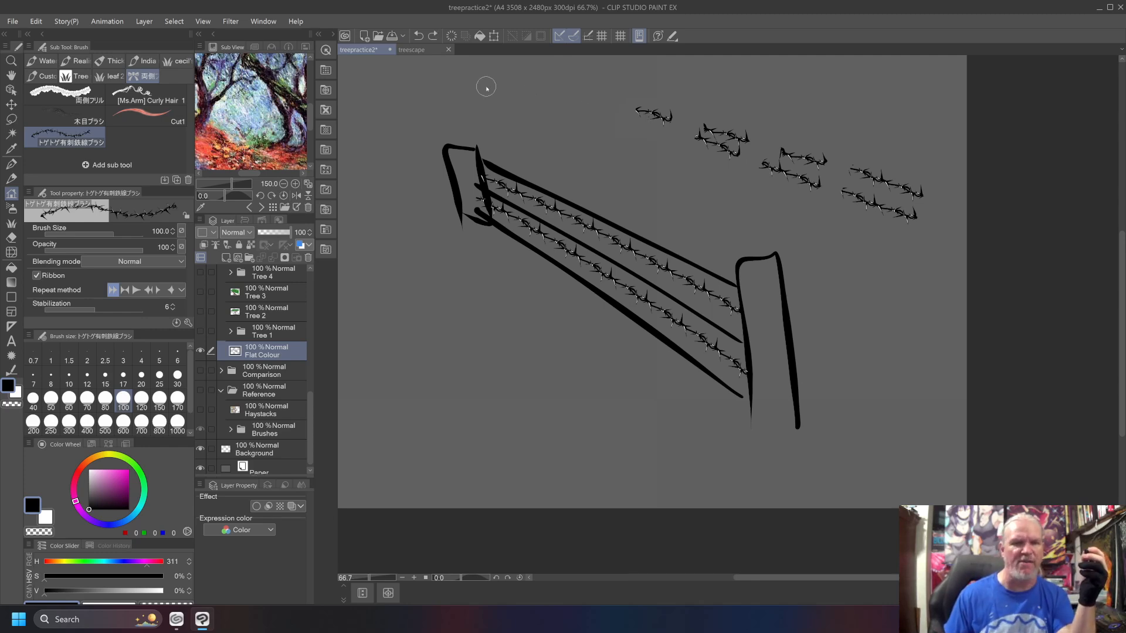
{"action": "key", "text": "ctrl+z"}
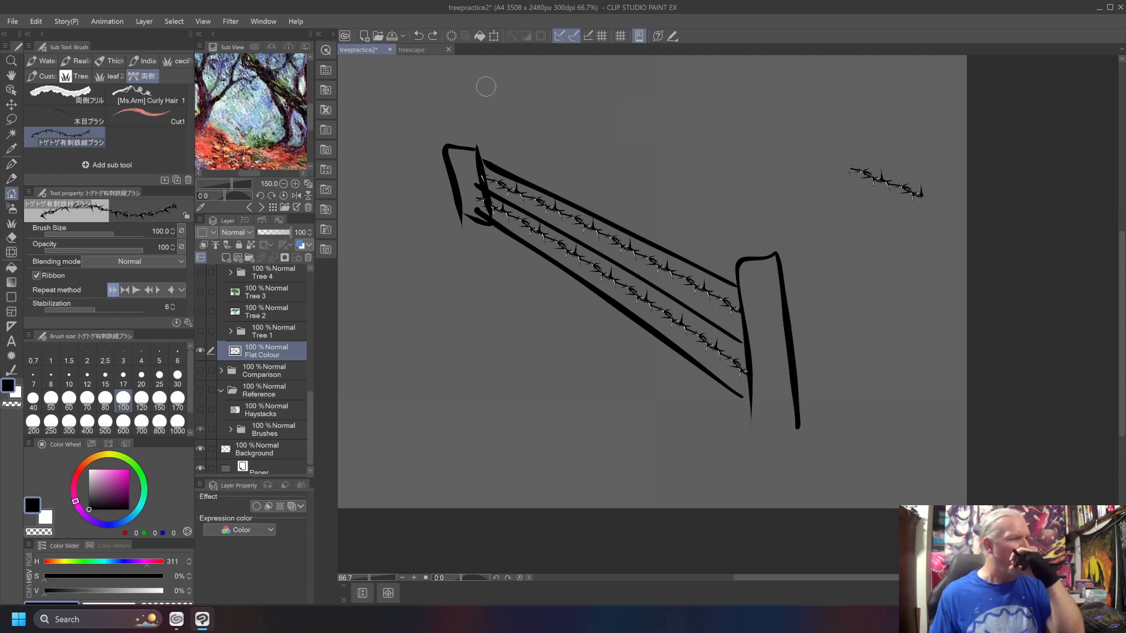
{"action": "key", "text": "ctrl+z"}
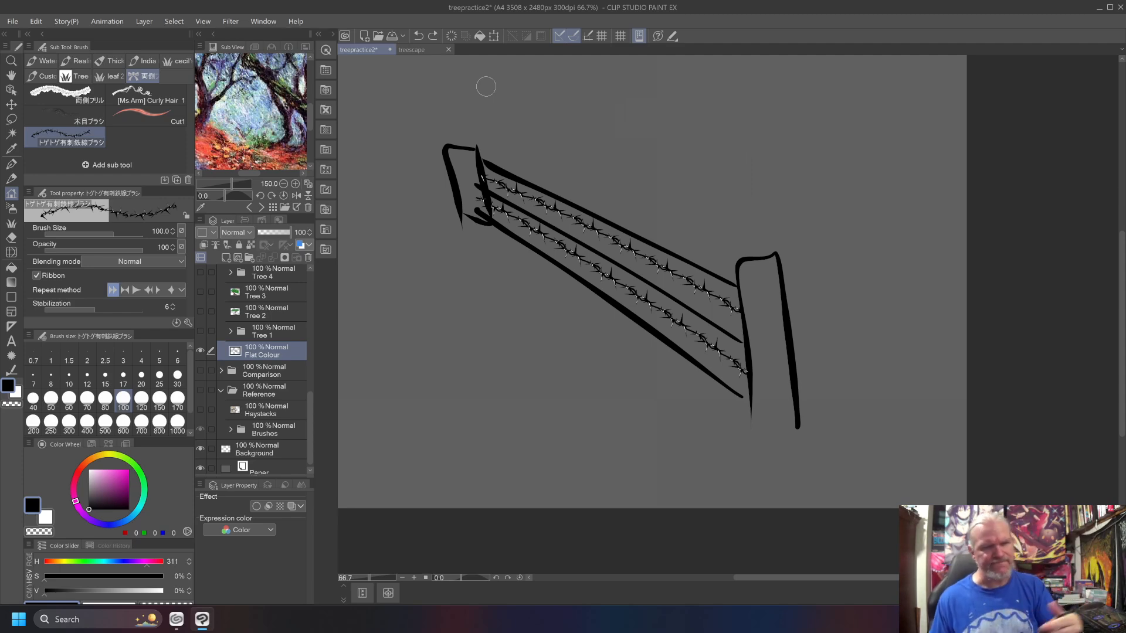
Step: Test the barbed-wire brush with one long diagonal behind the near post and one crossing the fence, and undo both
{"action": "left_click_drag", "start_coordinate": [936, 375], "coordinate": [674, 181]}
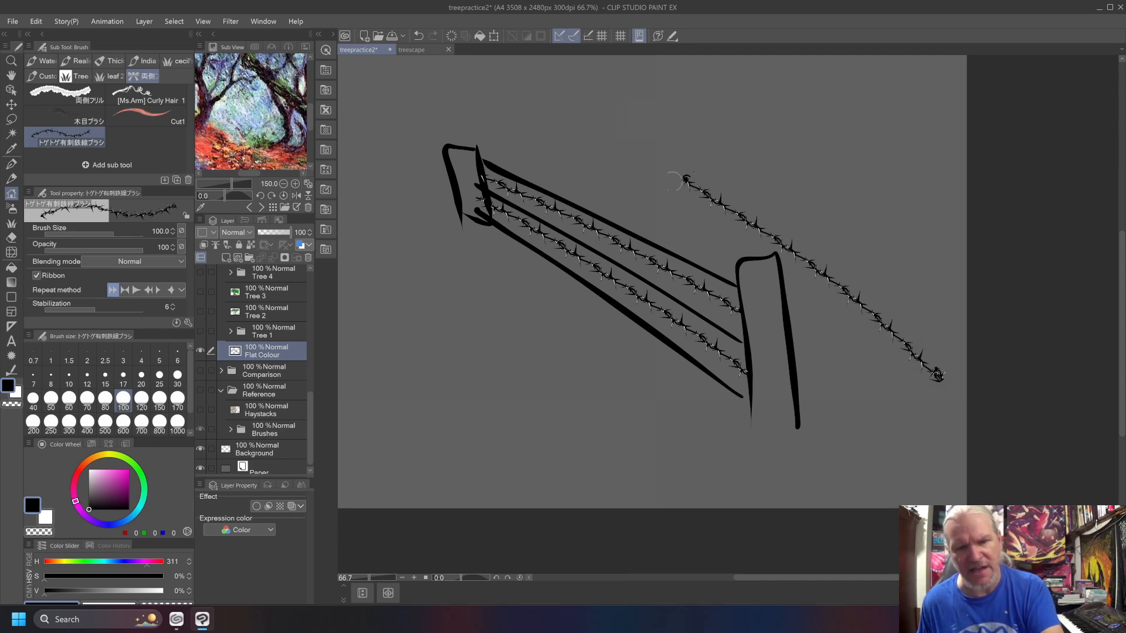
{"action": "left_click_drag", "start_coordinate": [510, 436], "coordinate": [659, 192]}
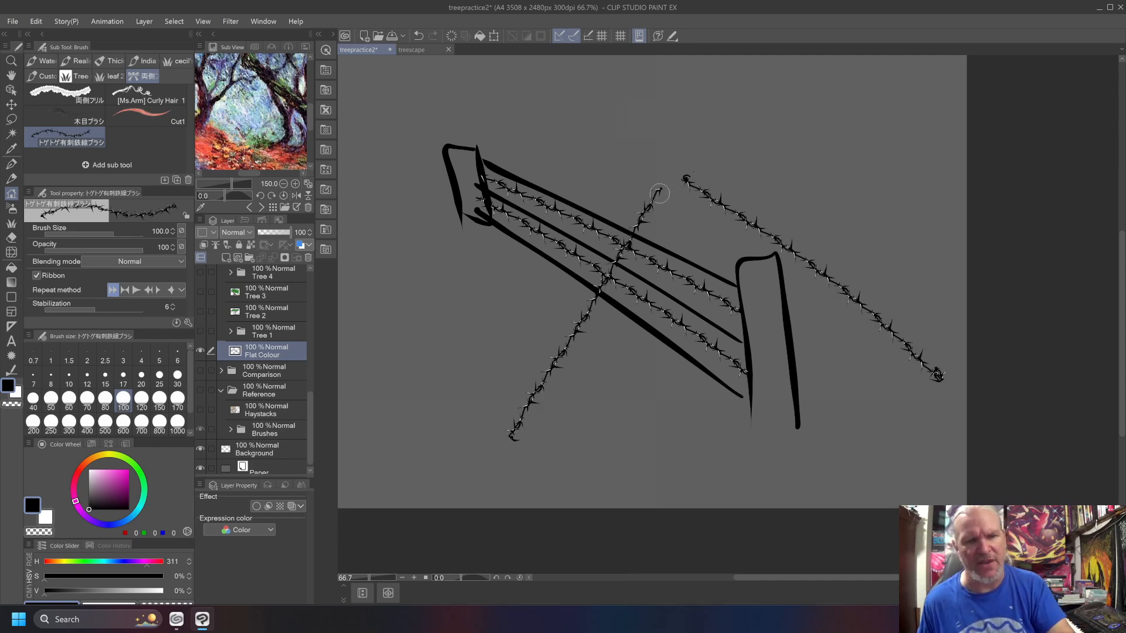
{"action": "key", "text": "ctrl+z"}
{"action": "key", "text": "ctrl+z"}
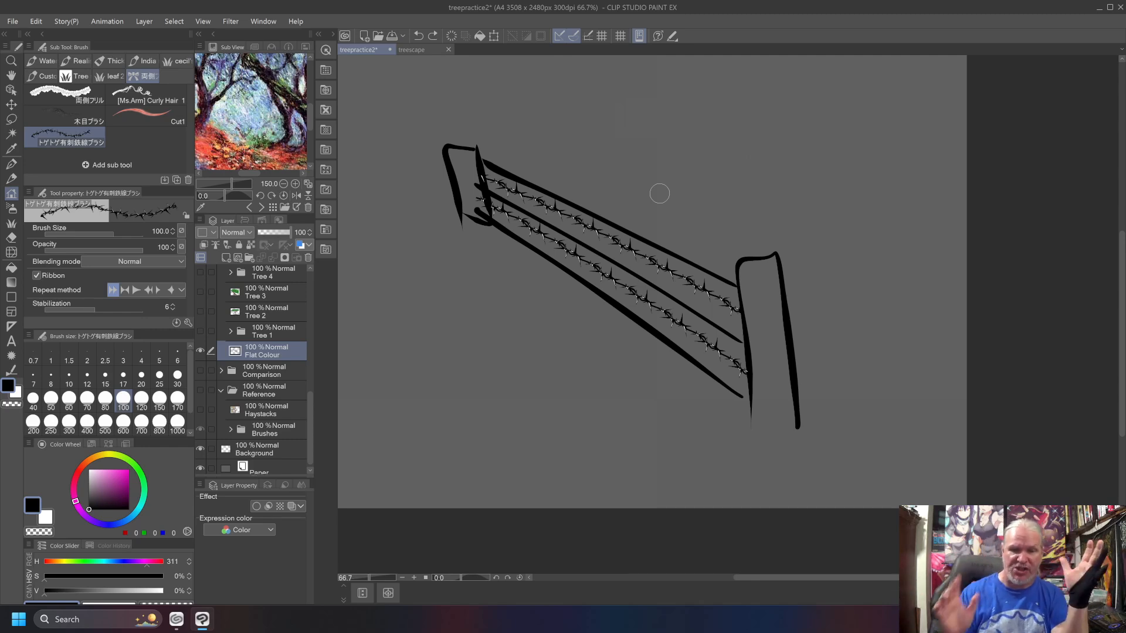
Step: Fit the whole canvas in view and undo the two barbed-wire strands between the fence lines
{"action": "key", "text": "ctrl+0"}
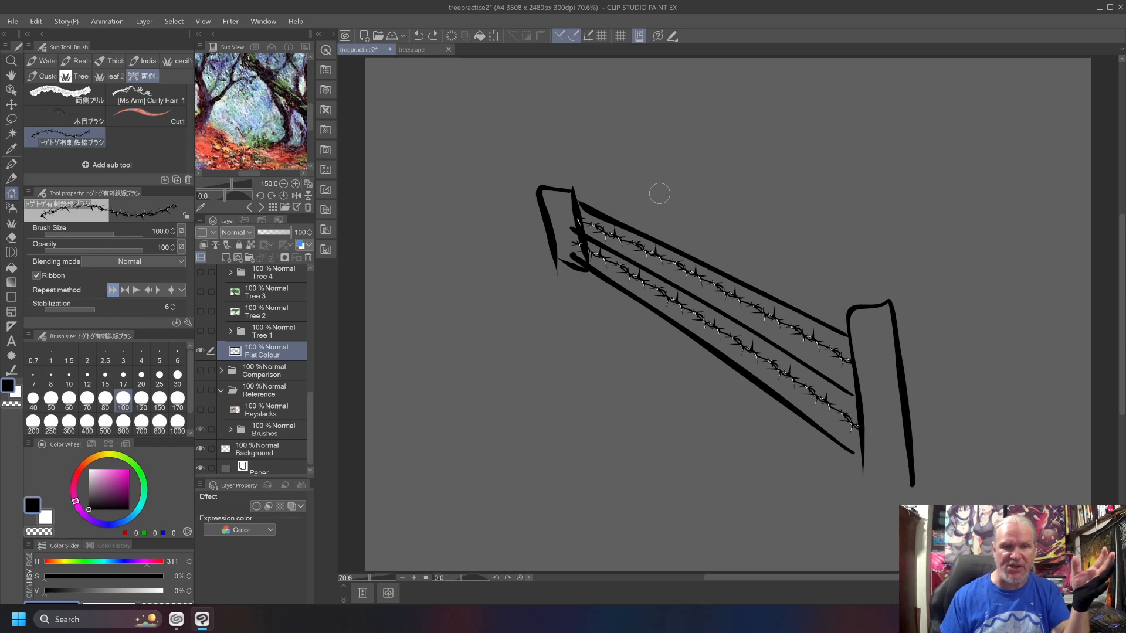
{"action": "key", "text": "ctrl+z"}
{"action": "key", "text": "ctrl+z"}
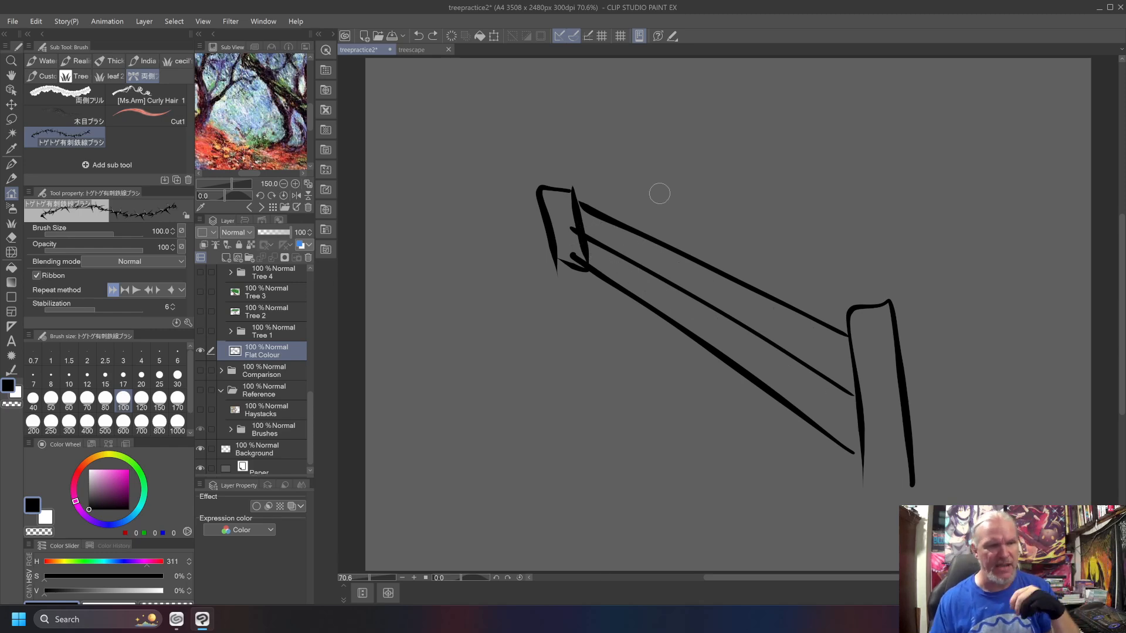
Step: Clear the fence sketch from the Flat Colour layer and paint one long, steep bark stroke with the JP_wt01 tree brush
{"action": "key", "text": "Delete"}
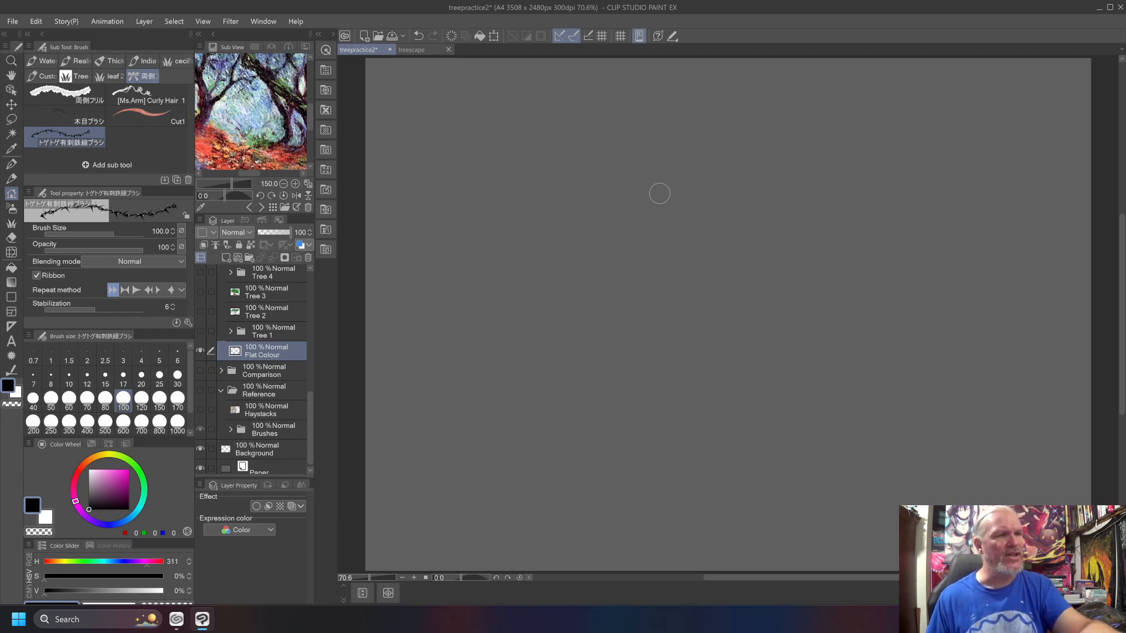
{"action": "left_click", "coordinate": [73, 78]}
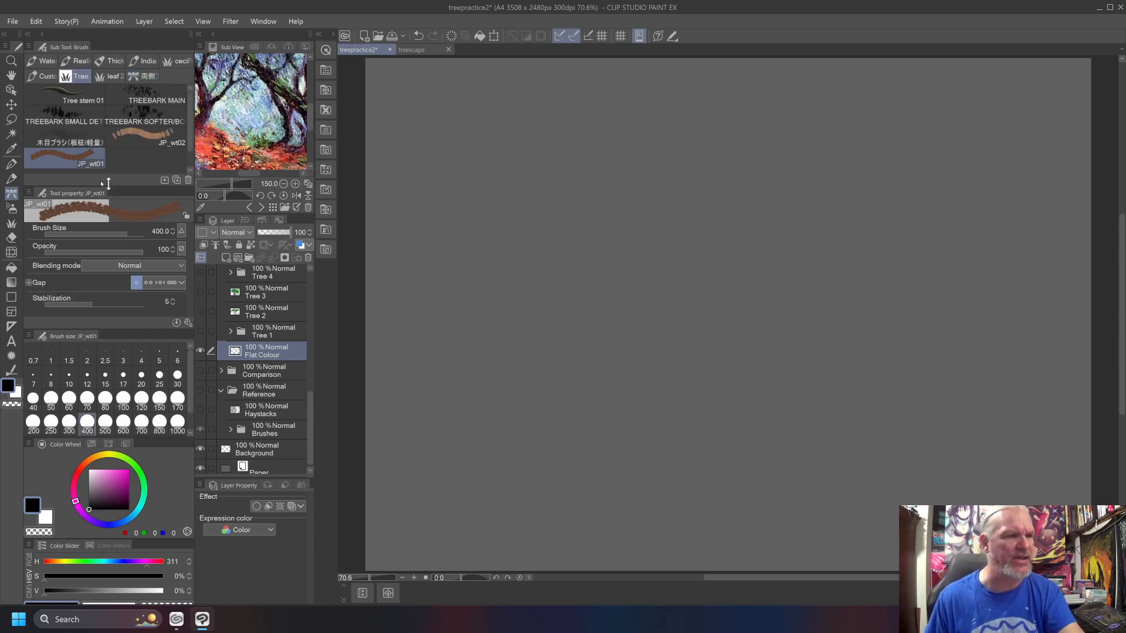
{"action": "mouse_move", "coordinate": [906, 546]}
{"action": "left_mouse_down"}
{"action": "mouse_move", "coordinate": [909, 452]}
{"action": "mouse_move", "coordinate": [870, 132]}
{"action": "left_mouse_up"}
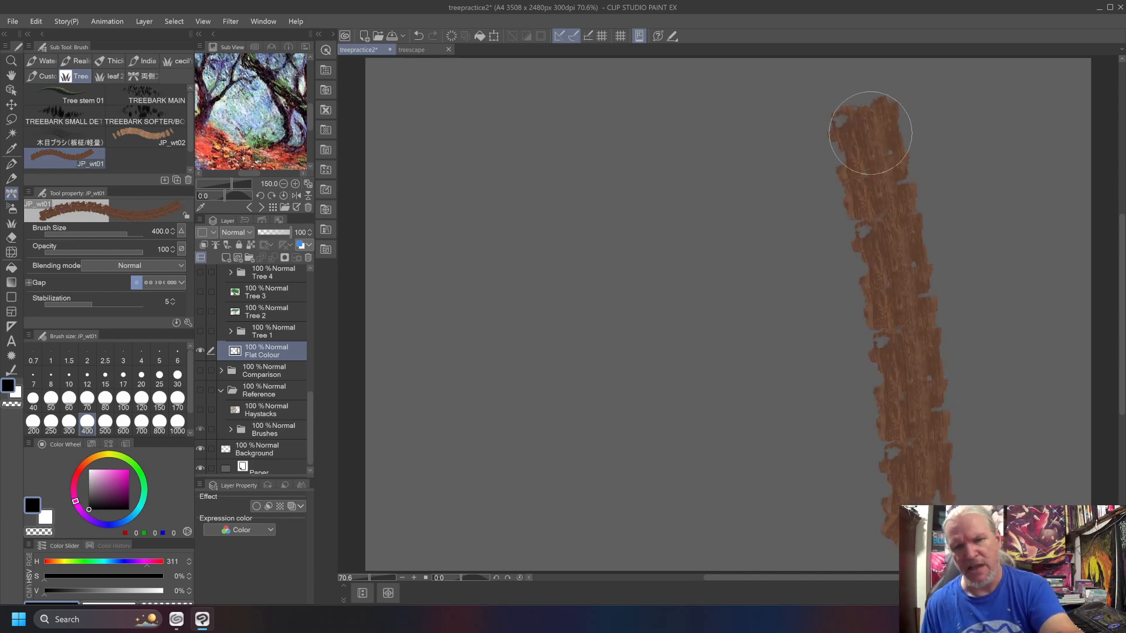
Step: Test the JP_wt02 bark brush with five steep strokes, changing the drawing colour between them, and clear the layer
{"action": "left_click", "coordinate": [168, 141]}
{"action": "mouse_move", "coordinate": [803, 528]}
{"action": "left_mouse_down"}
{"action": "mouse_move", "coordinate": [794, 299]}
{"action": "mouse_move", "coordinate": [754, 136]}
{"action": "left_mouse_up"}
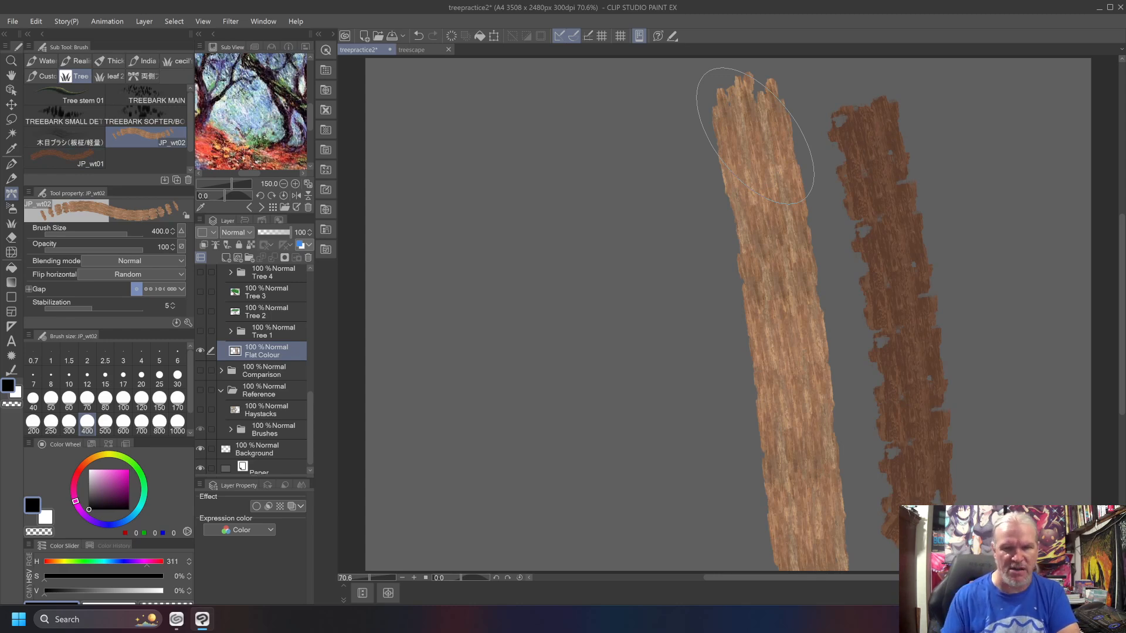
{"action": "left_click", "coordinate": [113, 473]}
{"action": "left_click_drag", "start_coordinate": [692, 543], "coordinate": [643, 232]}
{"action": "left_click", "coordinate": [119, 495]}
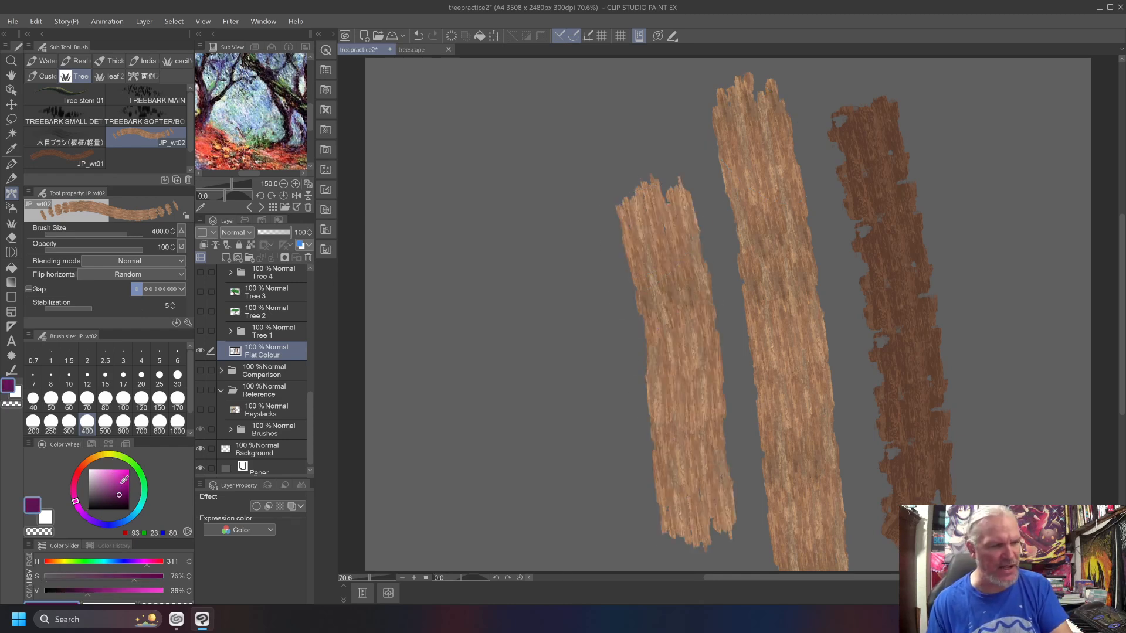
{"action": "left_click_drag", "start_coordinate": [550, 459], "coordinate": [537, 180]}
{"action": "left_click", "coordinate": [102, 474]}
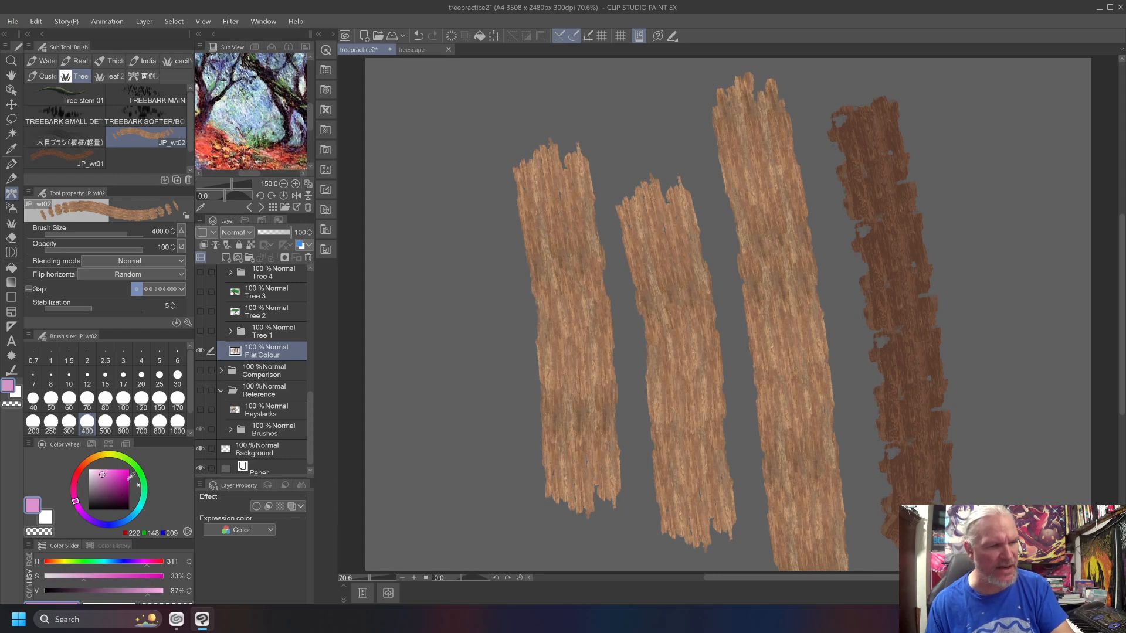
{"action": "left_click_drag", "start_coordinate": [991, 183], "coordinate": [1001, 449]}
{"action": "left_click", "coordinate": [76, 477]}
{"action": "mouse_move", "coordinate": [495, 486]}
{"action": "left_mouse_down"}
{"action": "mouse_move", "coordinate": [465, 301]}
{"action": "mouse_move", "coordinate": [481, 183]}
{"action": "left_mouse_up"}
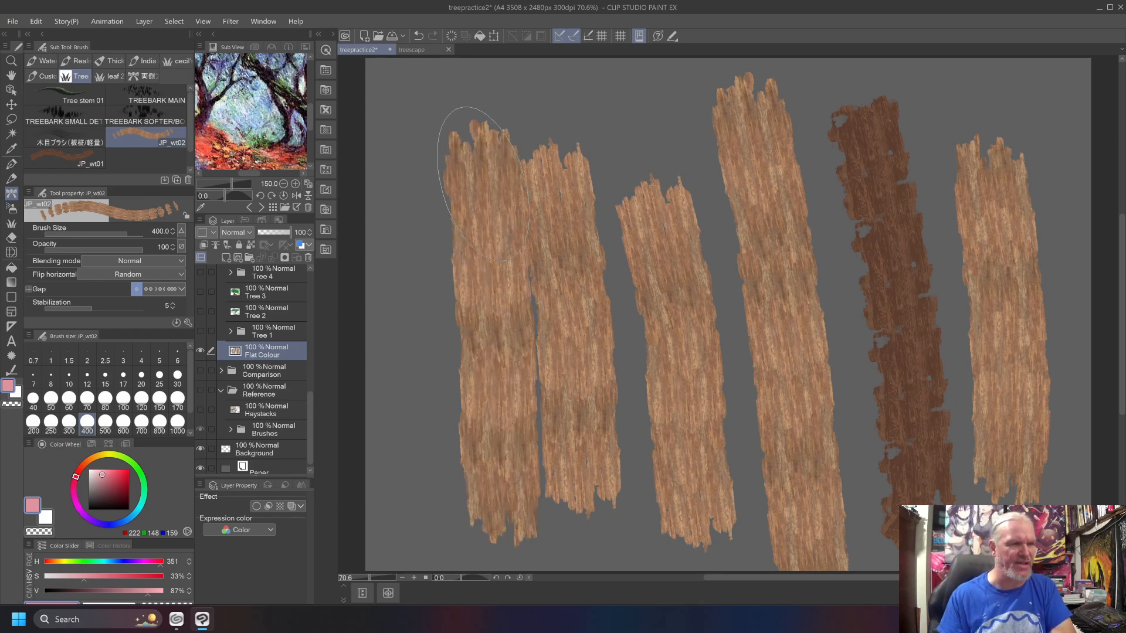
{"action": "key", "text": "Delete"}
Step: Test the JP_wt01 bark brush with a row of separate steep strokes across the canvas, and clear the layer
{"action": "left_click", "coordinate": [56, 165]}
{"action": "left_click_drag", "start_coordinate": [967, 504], "coordinate": [932, 170]}
{"action": "left_click_drag", "start_coordinate": [872, 470], "coordinate": [834, 169]}
{"action": "left_click_drag", "start_coordinate": [799, 505], "coordinate": [762, 137]}
{"action": "left_click_drag", "start_coordinate": [712, 505], "coordinate": [663, 155]}
{"action": "left_click", "coordinate": [597, 298]}
{"action": "left_click_drag", "start_coordinate": [570, 224], "coordinate": [610, 545]}
{"action": "mouse_move", "coordinate": [516, 375]}
{"action": "left_mouse_down"}
{"action": "mouse_move", "coordinate": [515, 465]}
{"action": "mouse_move", "coordinate": [450, 130]}
{"action": "left_mouse_up"}
{"action": "key", "text": "Delete"}
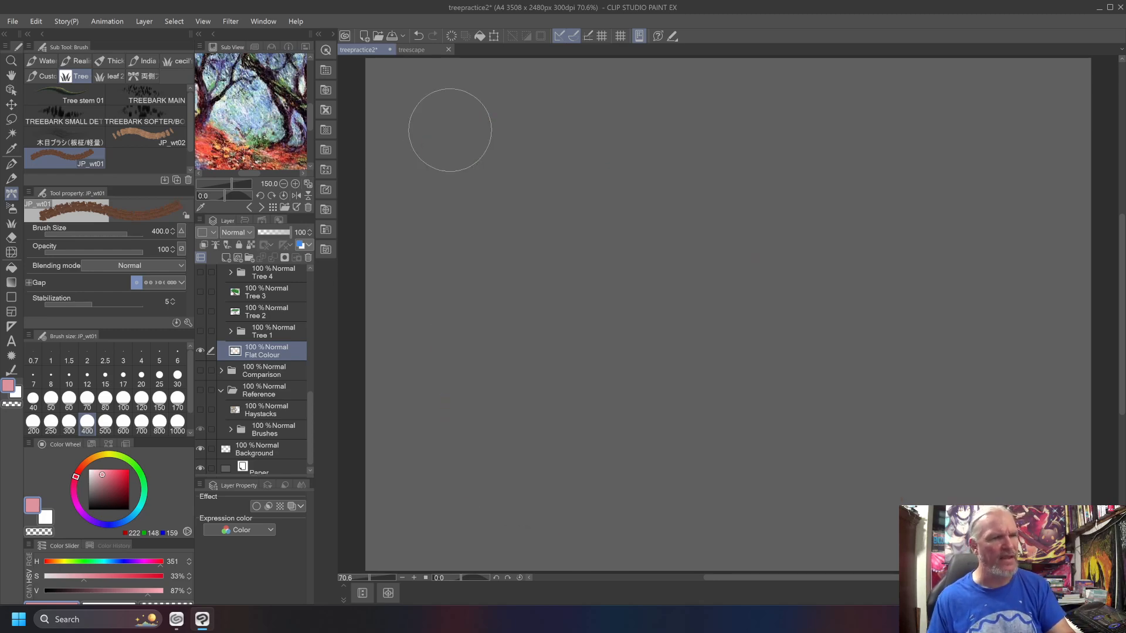
Step: Paint a solid, wide slanting trunk in brown (H41 S89 V31) with the Horse Hair brush enlarged to size 700
{"action": "left_click", "coordinate": [158, 101]}
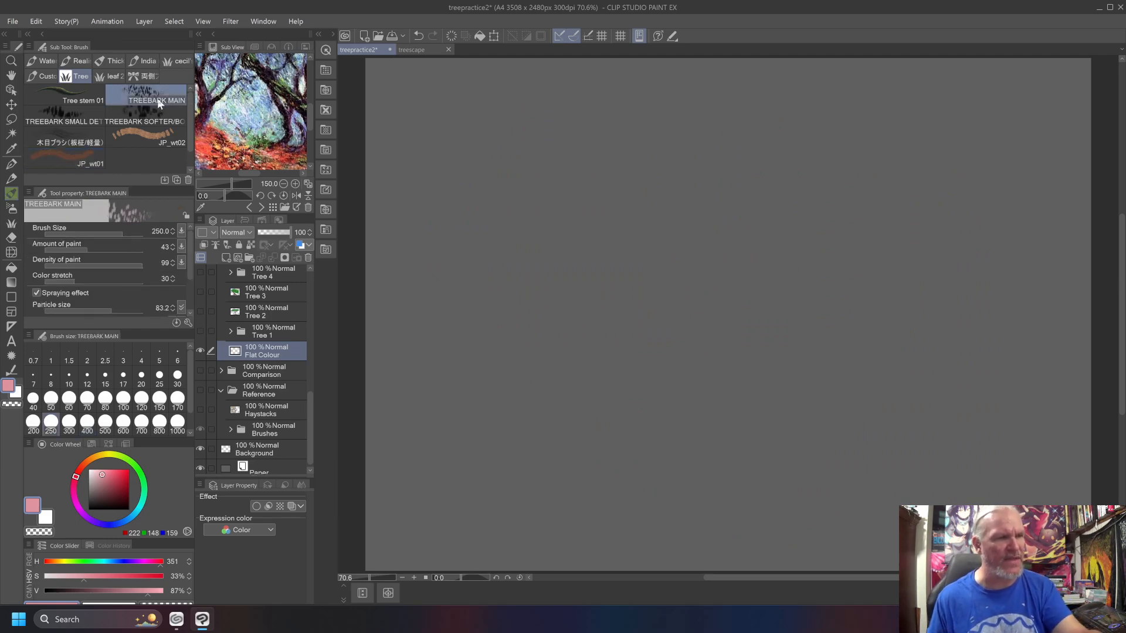
{"action": "left_click", "coordinate": [96, 460]}
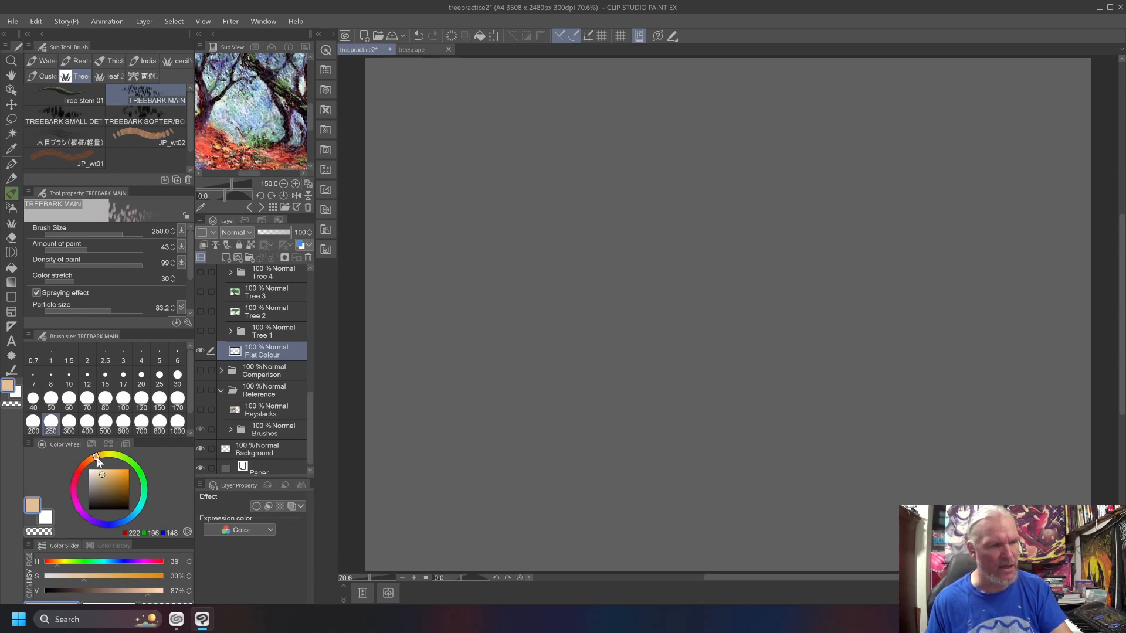
{"action": "left_click_drag", "start_coordinate": [126, 488], "coordinate": [124, 497]}
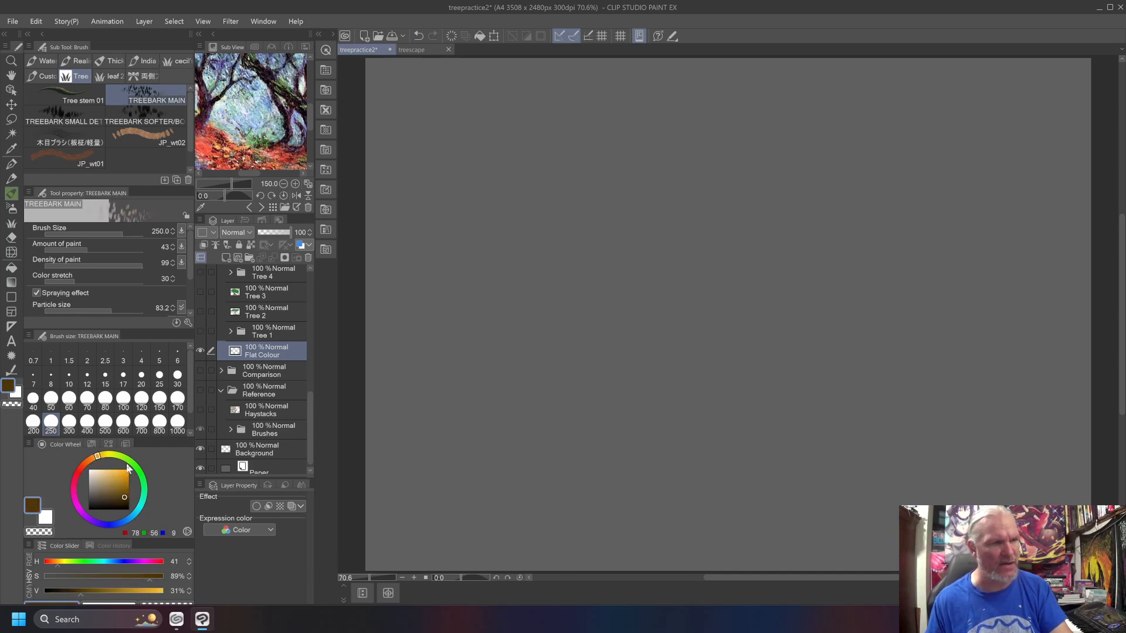
{"action": "left_click", "coordinate": [41, 76]}
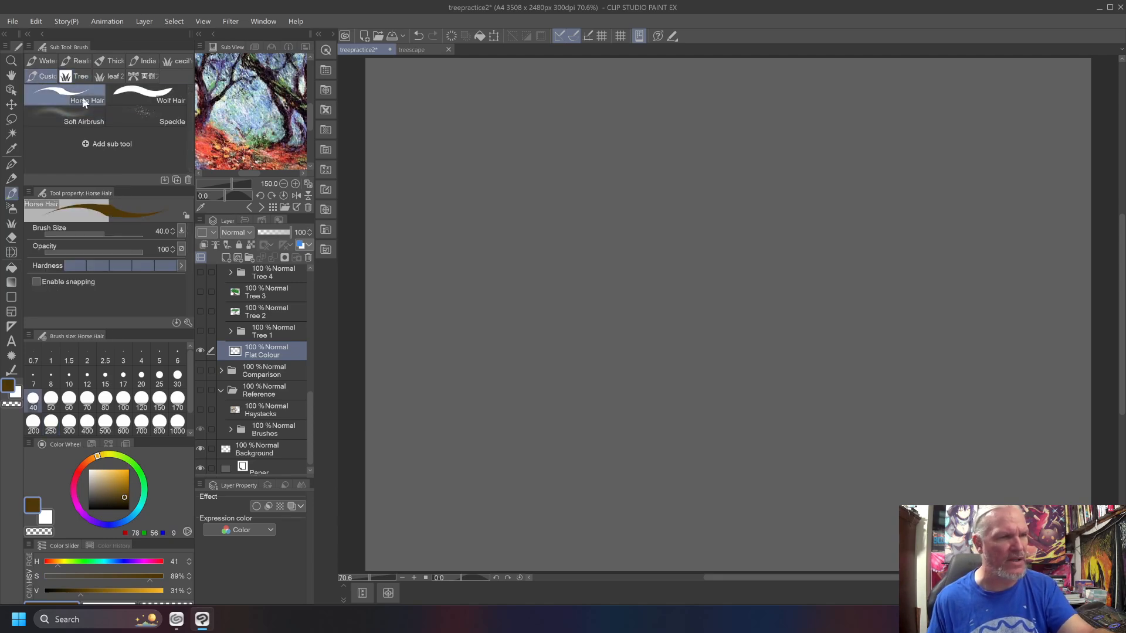
{"action": "key", "text": "bracketright"}
{"action": "key", "text": "bracketright"}
{"action": "key", "text": "bracketright"}
{"action": "key", "text": "bracketright"}
{"action": "key", "text": "bracketright"}
{"action": "key", "text": "bracketright"}
{"action": "key", "text": "bracketright"}
{"action": "key", "text": "bracketright"}
{"action": "key", "text": "bracketright"}
{"action": "key", "text": "bracketright"}
{"action": "key", "text": "bracketright"}
{"action": "key", "text": "bracketright"}
{"action": "key", "text": "bracketright"}
{"action": "key", "text": "bracketright"}
{"action": "key", "text": "bracketright"}
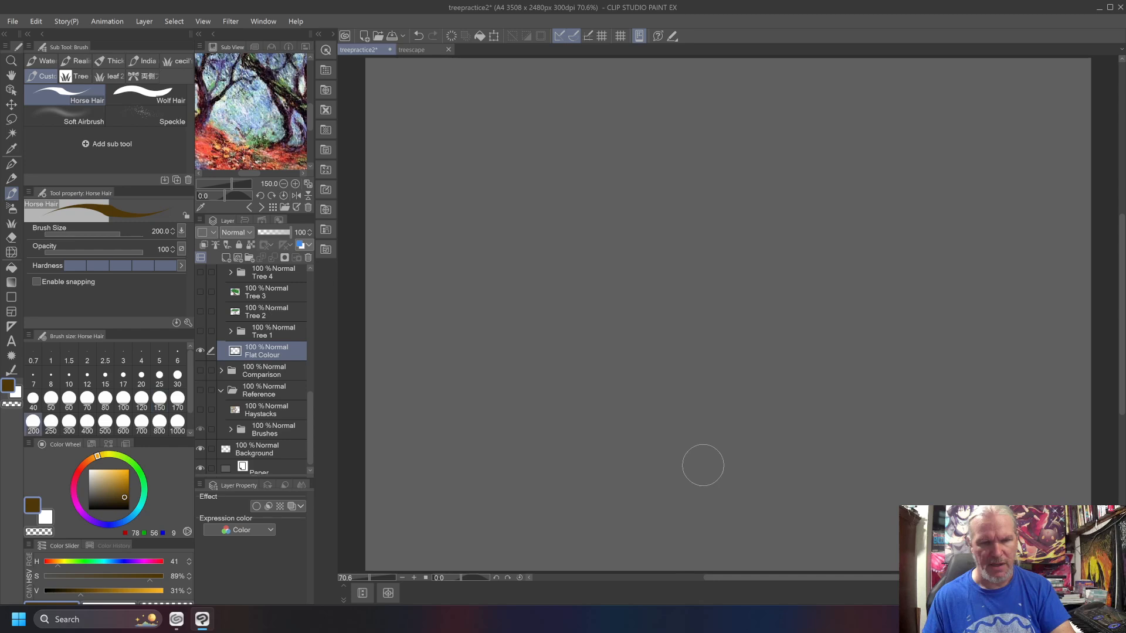
{"action": "mouse_move", "coordinate": [750, 515]}
{"action": "left_mouse_down"}
{"action": "mouse_move", "coordinate": [702, 206]}
{"action": "mouse_move", "coordinate": [675, 129]}
{"action": "left_mouse_up"}
{"action": "mouse_move", "coordinate": [750, 498]}
{"action": "left_mouse_down"}
{"action": "mouse_move", "coordinate": [675, 93]}
{"action": "mouse_move", "coordinate": [758, 543]}
{"action": "mouse_move", "coordinate": [737, 369]}
{"action": "mouse_move", "coordinate": [678, 112]}
{"action": "mouse_move", "coordinate": [784, 495]}
{"action": "mouse_move", "coordinate": [788, 569]}
{"action": "mouse_move", "coordinate": [730, 296]}
{"action": "mouse_move", "coordinate": [653, 82]}
{"action": "mouse_move", "coordinate": [754, 498]}
{"action": "mouse_move", "coordinate": [742, 475]}
{"action": "left_mouse_up"}
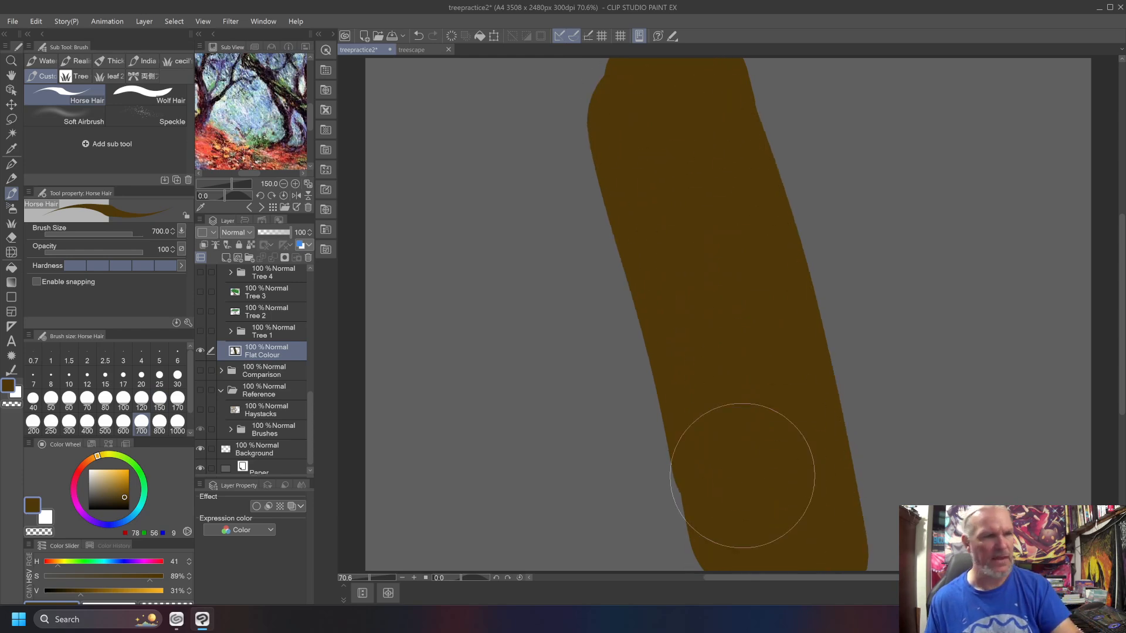
Step: Choose the TREEBARK MAIN brush and try a very dark brown (H41 S70 V13) bark stroke along the trunk's left edge
{"action": "left_click", "coordinate": [108, 78]}
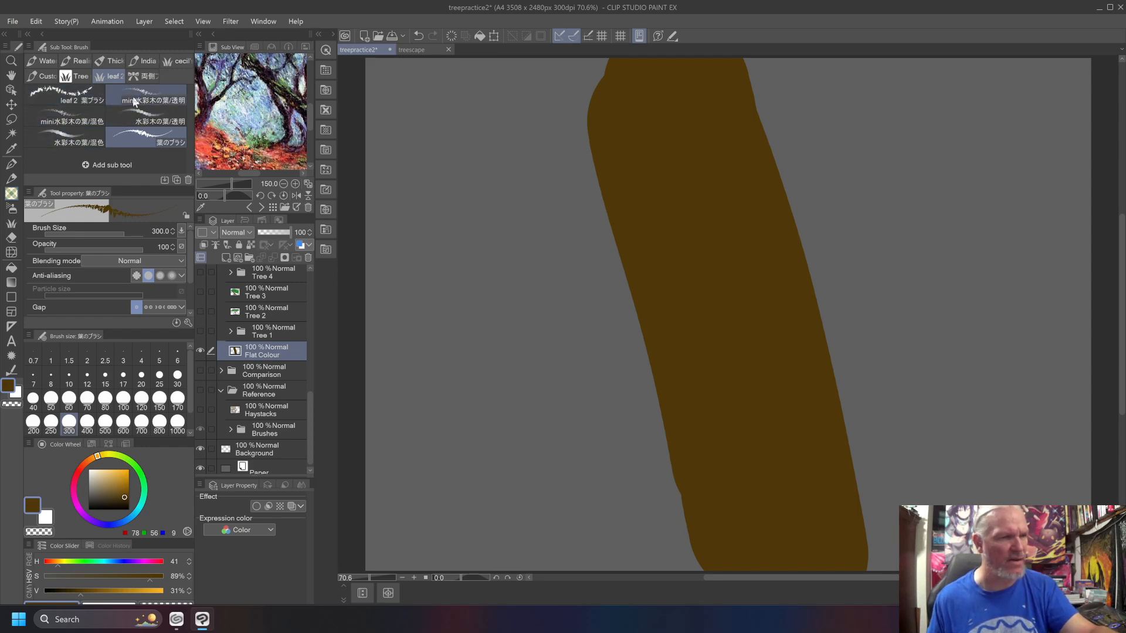
{"action": "left_click", "coordinate": [63, 76]}
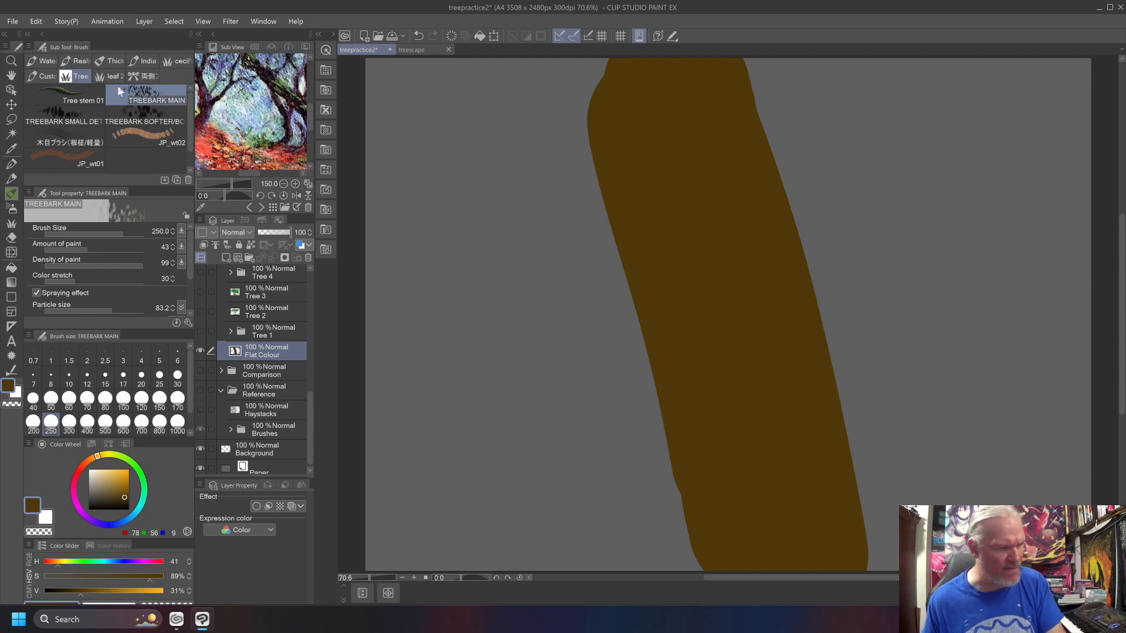
{"action": "left_click", "coordinate": [125, 491]}
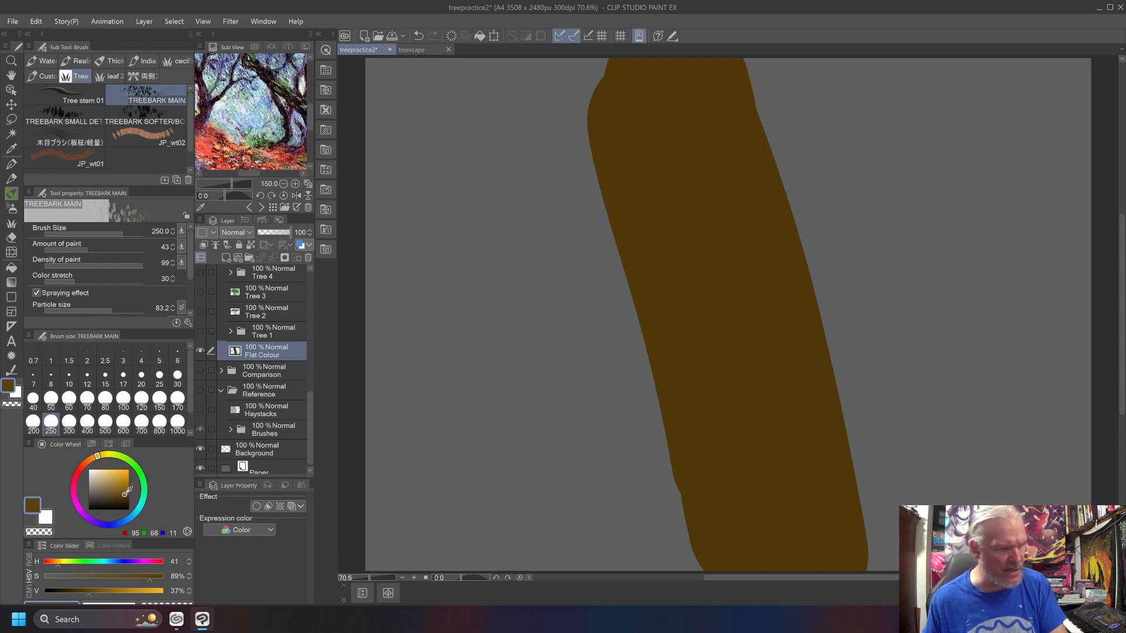
{"action": "left_click_drag", "start_coordinate": [125, 490], "coordinate": [117, 504]}
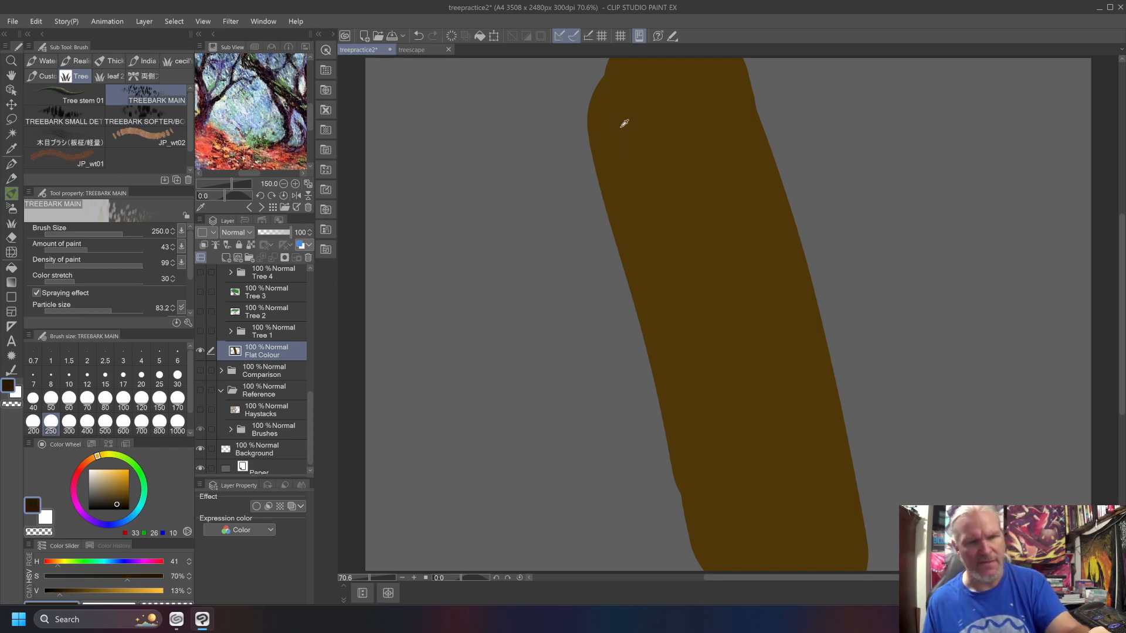
{"action": "left_click_drag", "start_coordinate": [614, 144], "coordinate": [653, 302]}
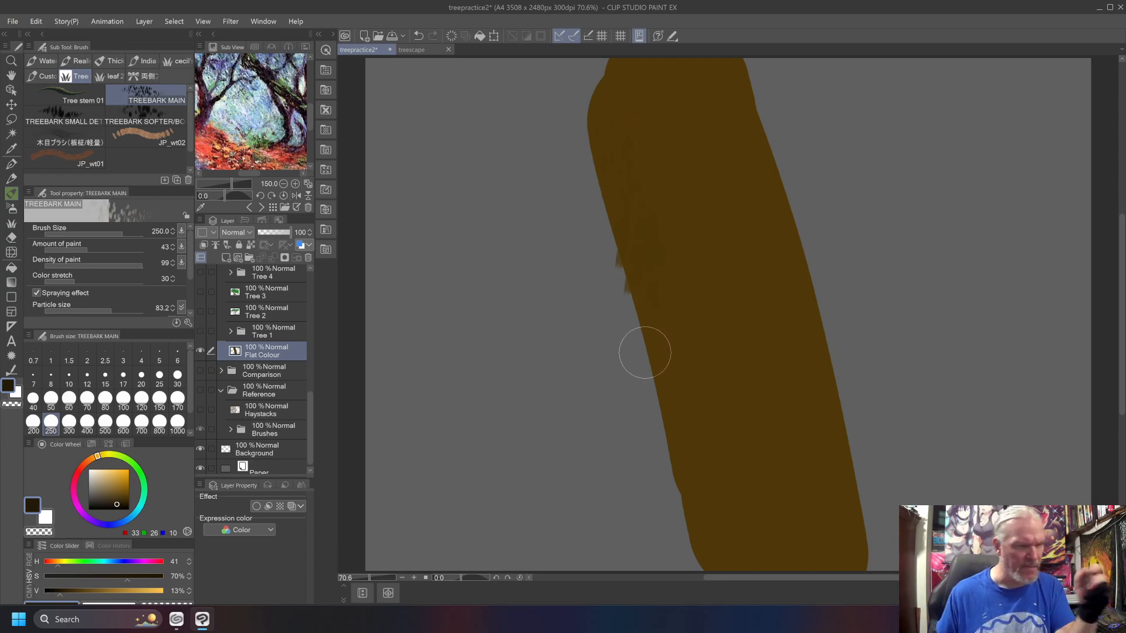
Step: Try bark strokes in a lighter dark brown (H41 S61 V23) down the trunk's left side, and undo all the bark texture
{"action": "left_click_drag", "start_coordinate": [118, 502], "coordinate": [113, 500]}
{"action": "left_click_drag", "start_coordinate": [610, 126], "coordinate": [639, 252]}
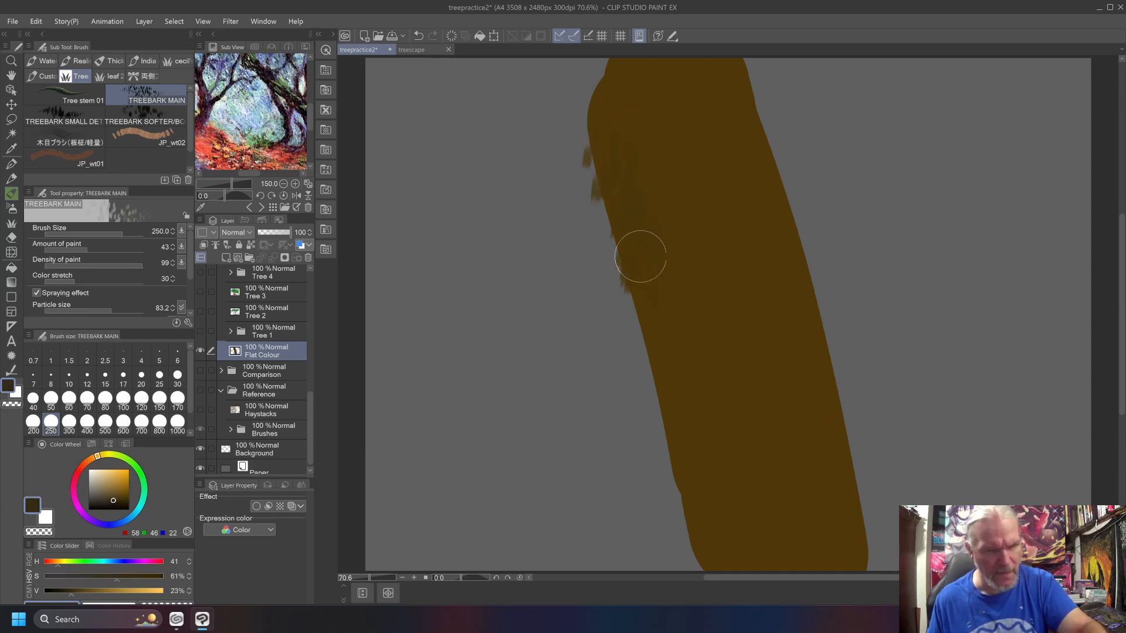
{"action": "left_click_drag", "start_coordinate": [610, 121], "coordinate": [678, 371]}
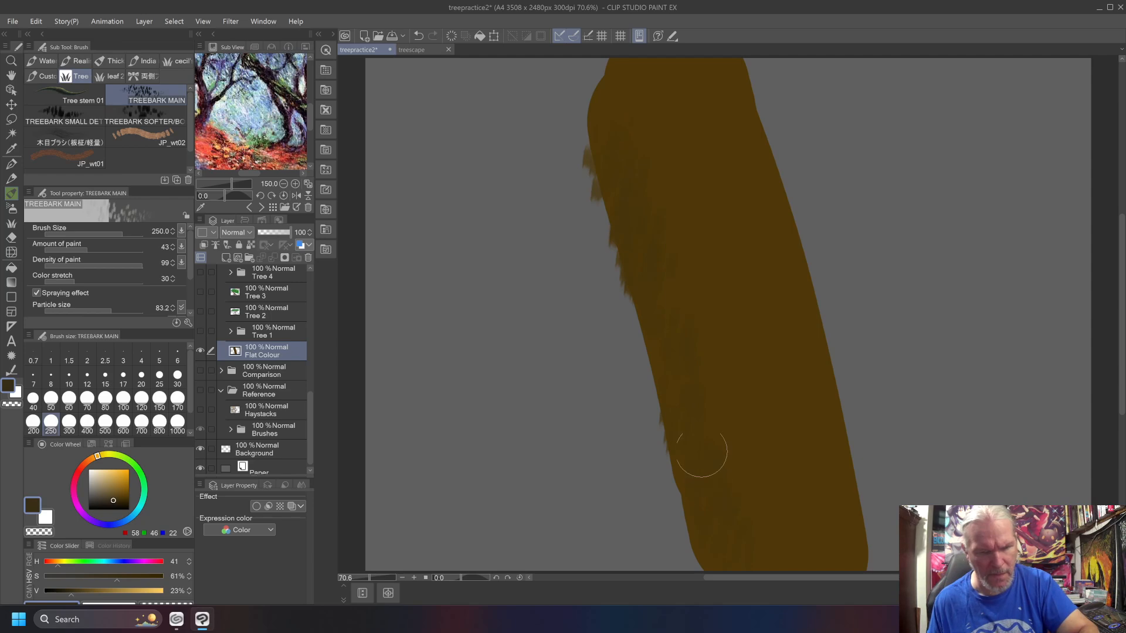
{"action": "left_click_drag", "start_coordinate": [605, 103], "coordinate": [715, 532]}
{"action": "key", "text": "ctrl+z"}
{"action": "key", "text": "ctrl+z"}
{"action": "key", "text": "ctrl+z"}
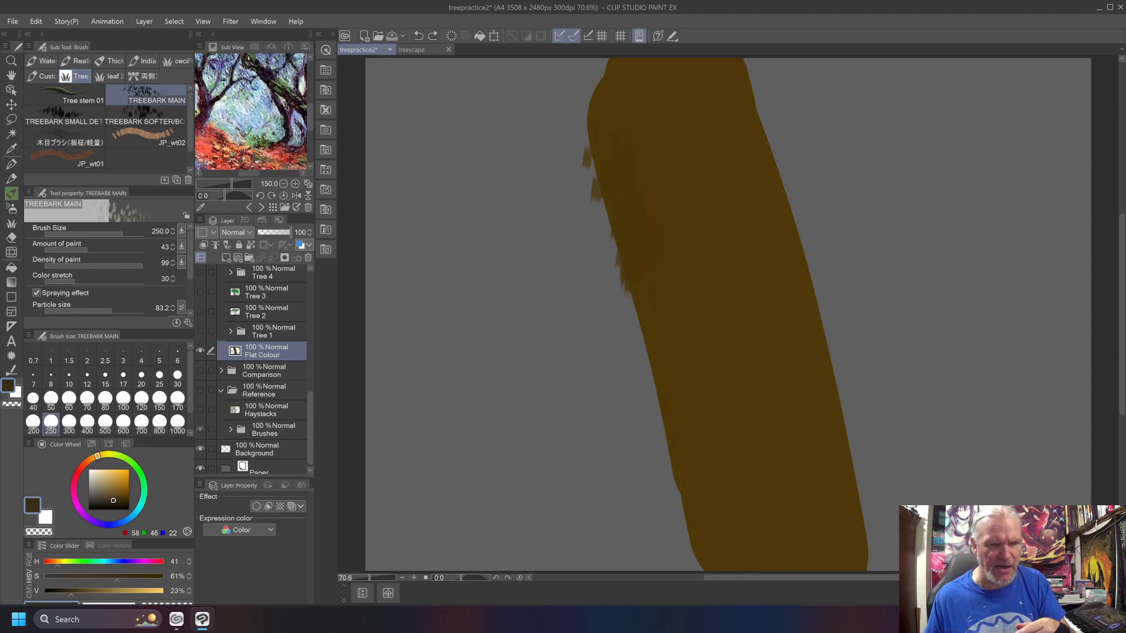
{"action": "key", "text": "ctrl+z"}
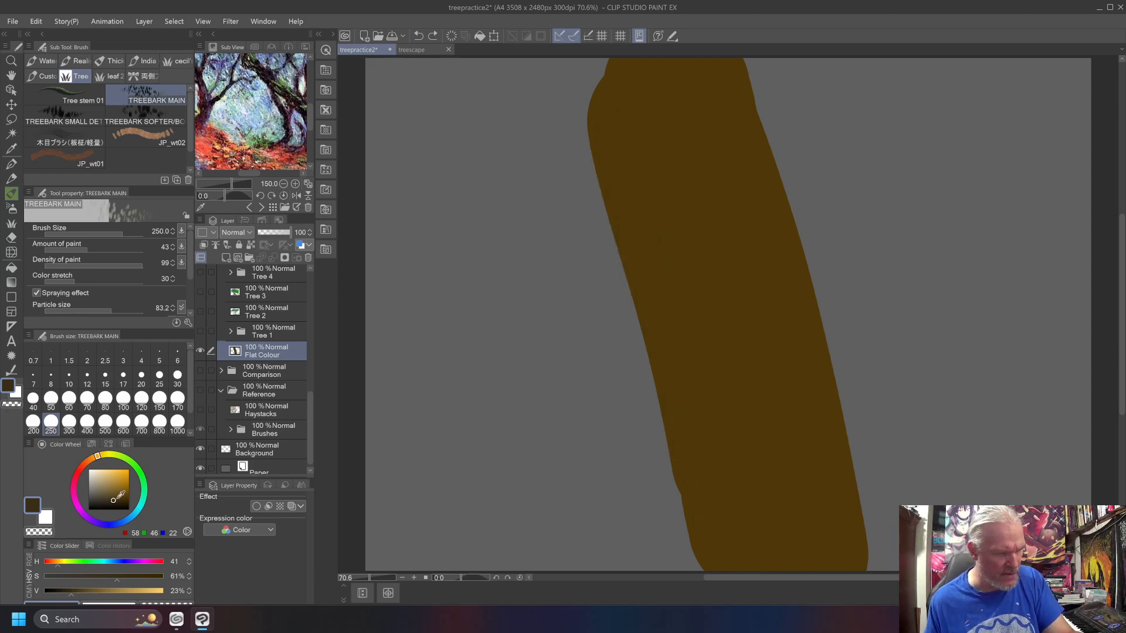
Step: Texture the trunk's left side from end to end with TREEBARK MAIN in a reddish dark brown (H28 S61 V19)
{"action": "left_click_drag", "start_coordinate": [115, 499], "coordinate": [117, 501]}
{"action": "left_click", "coordinate": [91, 463]}
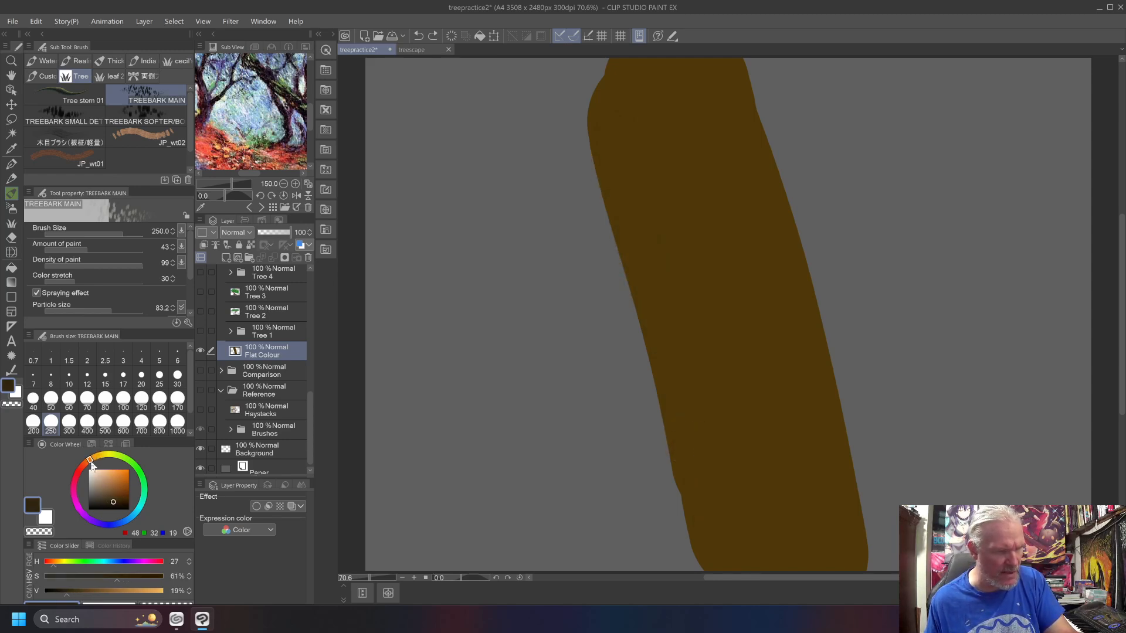
{"action": "left_click_drag", "start_coordinate": [606, 117], "coordinate": [710, 512]}
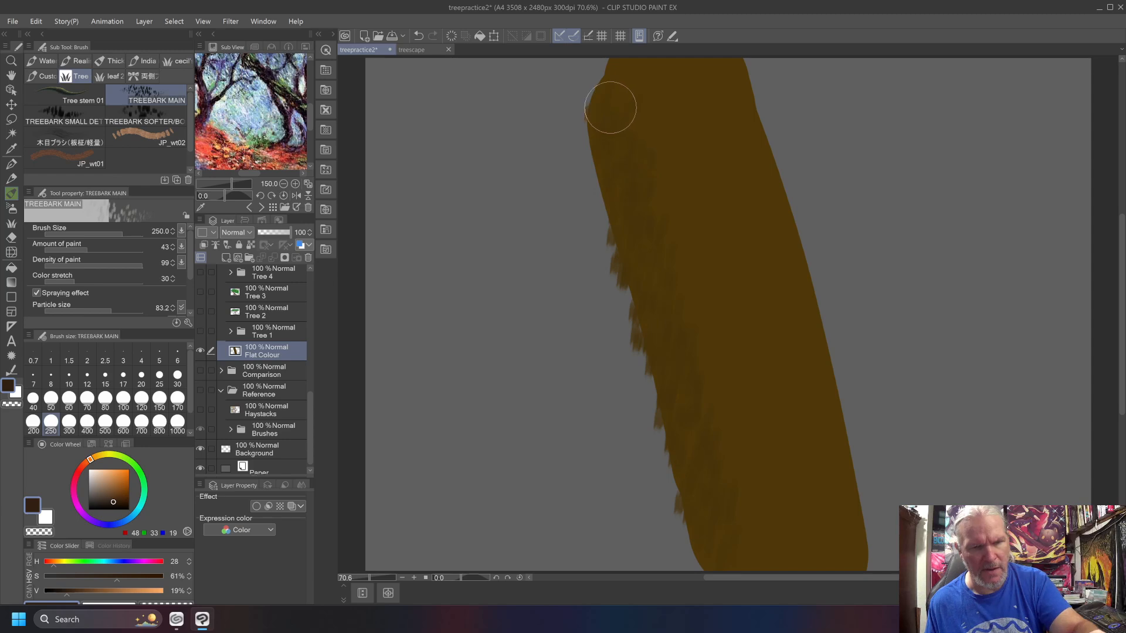
{"action": "mouse_move", "coordinate": [703, 466]}
{"action": "left_mouse_down"}
{"action": "mouse_move", "coordinate": [704, 406]}
{"action": "mouse_move", "coordinate": [613, 63]}
{"action": "mouse_move", "coordinate": [723, 515]}
{"action": "mouse_move", "coordinate": [623, 213]}
{"action": "left_mouse_up"}
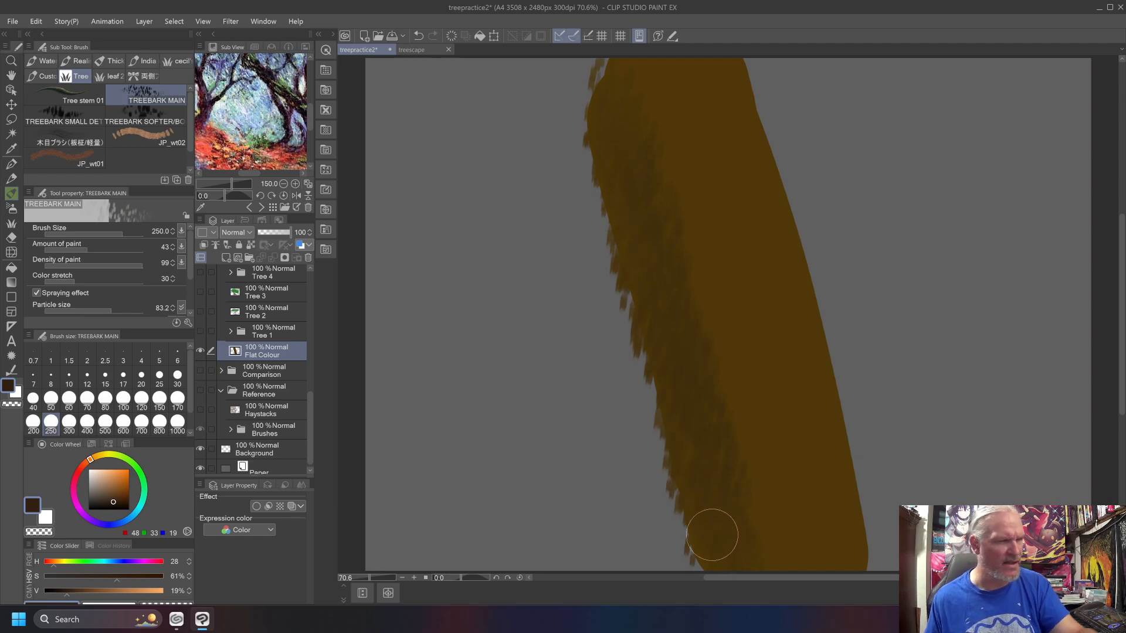
Step: Paint highlight texture along the trunk's right side with the TREEBARK SMALL DETAIL/HIGHLIGHT brush at size 100 in orange-brown (H28 S68 V45)
{"action": "left_click", "coordinate": [62, 116]}
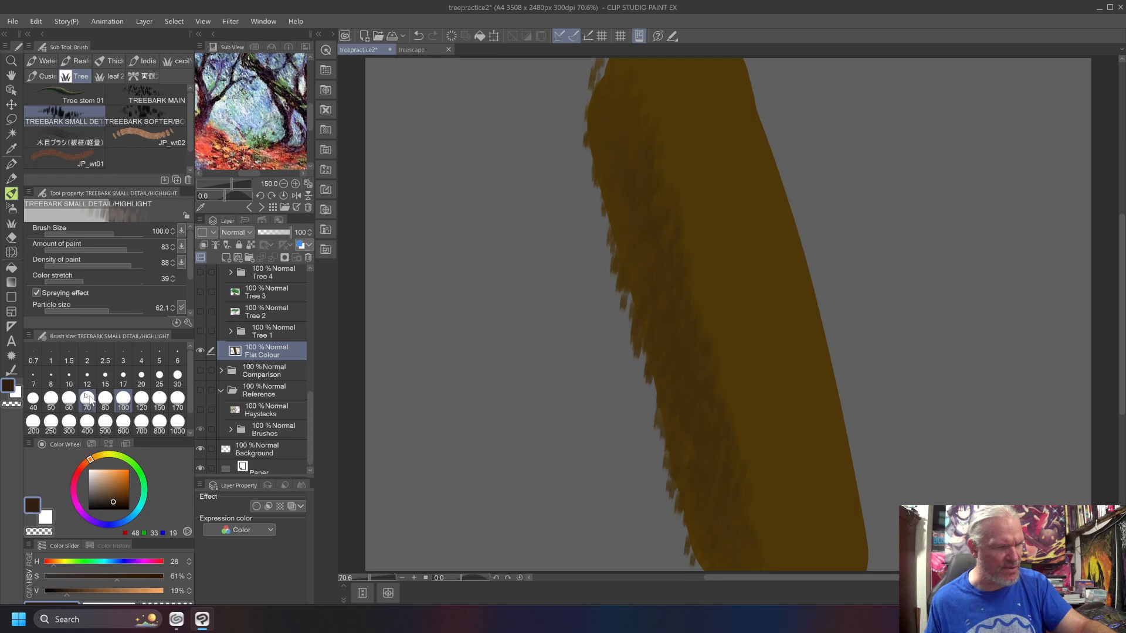
{"action": "left_click", "coordinate": [118, 488]}
{"action": "left_click", "coordinate": [116, 491]}
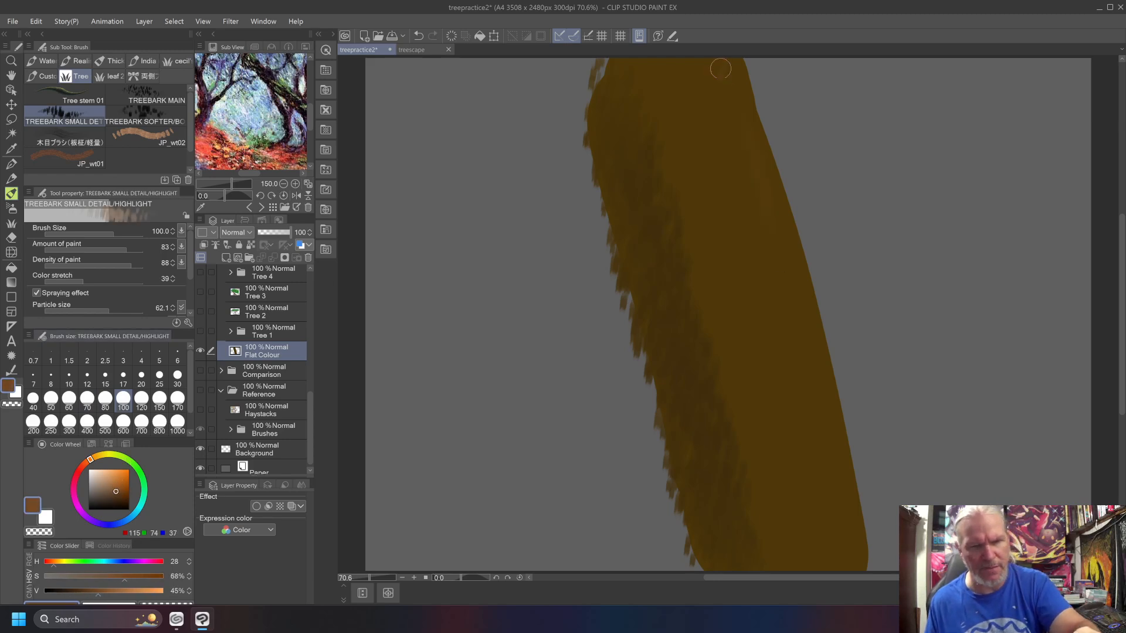
{"action": "left_click_drag", "start_coordinate": [720, 66], "coordinate": [784, 311]}
{"action": "left_click_drag", "start_coordinate": [786, 215], "coordinate": [839, 445]}
{"action": "left_click_drag", "start_coordinate": [801, 323], "coordinate": [856, 544]}
{"action": "left_click_drag", "start_coordinate": [837, 494], "coordinate": [788, 302]}
{"action": "left_click_drag", "start_coordinate": [791, 385], "coordinate": [783, 337]}
{"action": "left_click_drag", "start_coordinate": [772, 282], "coordinate": [711, 75]}
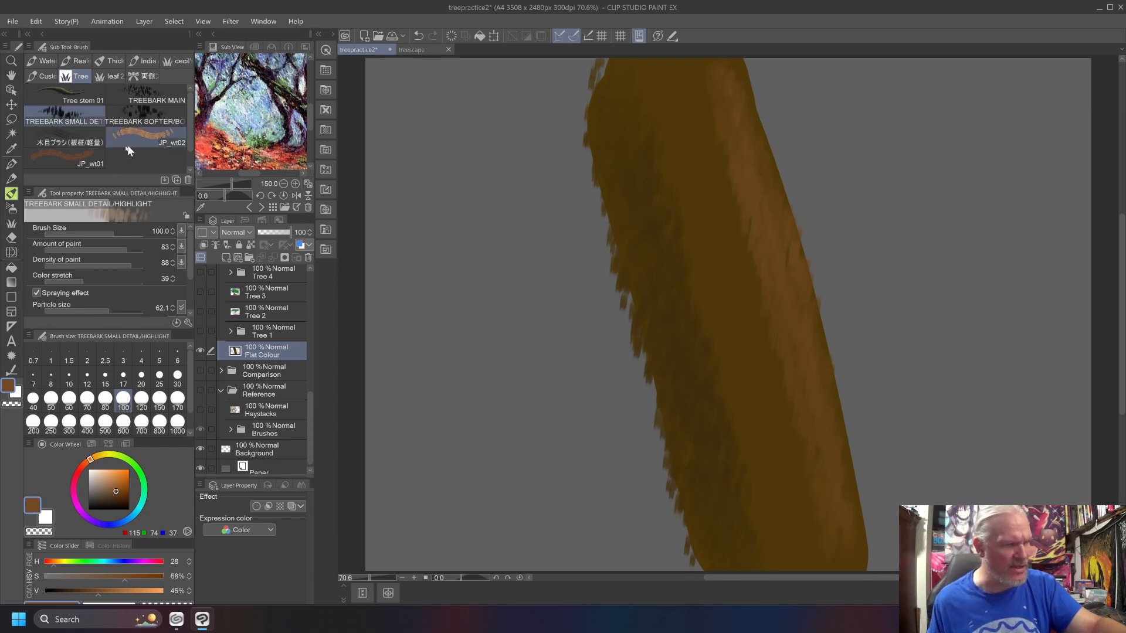
Step: Switch to the TREEBARK SOFTER/BOUNCE LIGHT brush with a light tan colour (H28 S51 V58) and reduce its size to 40
{"action": "left_click", "coordinate": [133, 115]}
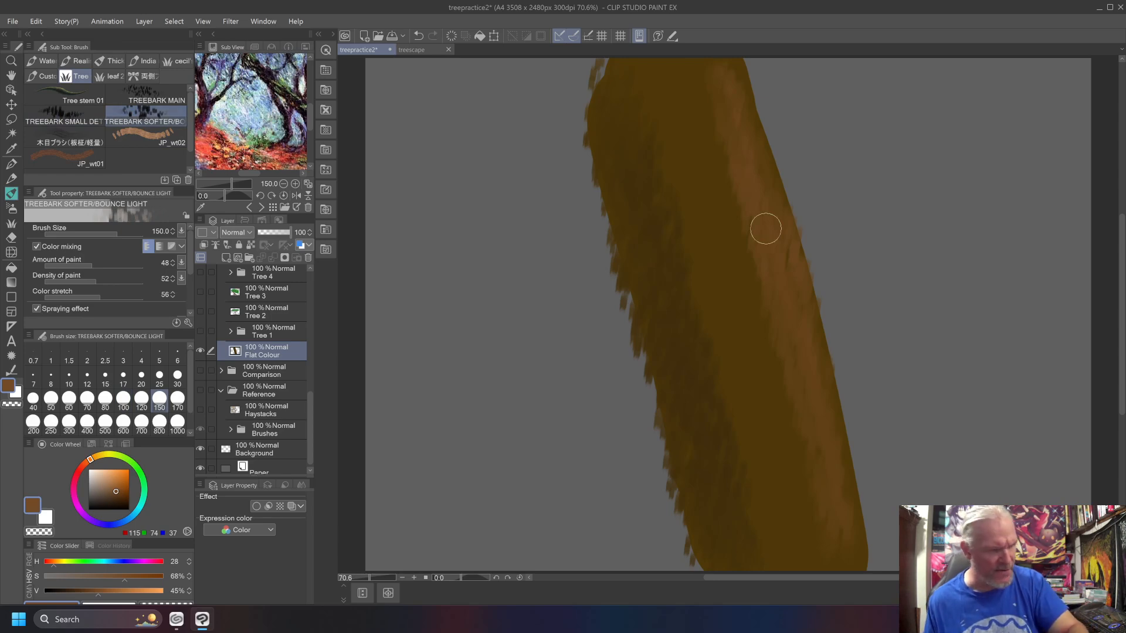
{"action": "left_click", "coordinate": [109, 486]}
{"action": "left_click", "coordinate": [123, 397]}
{"action": "key", "text": "bracketleft"}
{"action": "key", "text": "bracketleft"}
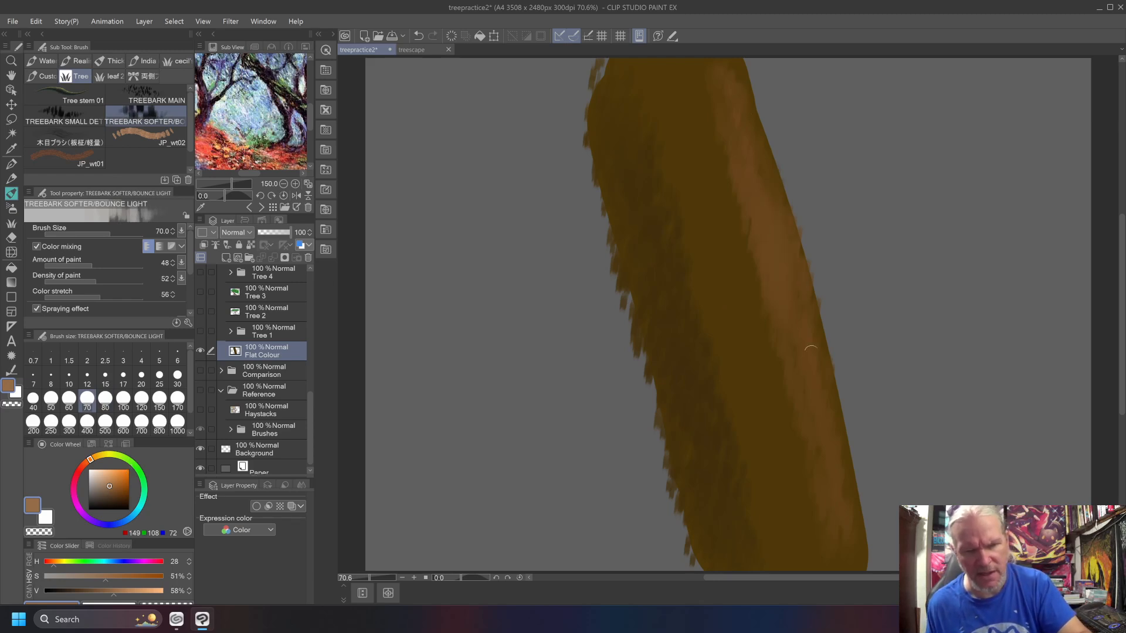
{"action": "key", "text": "bracketleft"}
{"action": "key", "text": "bracketleft"}
{"action": "key", "text": "bracketleft"}
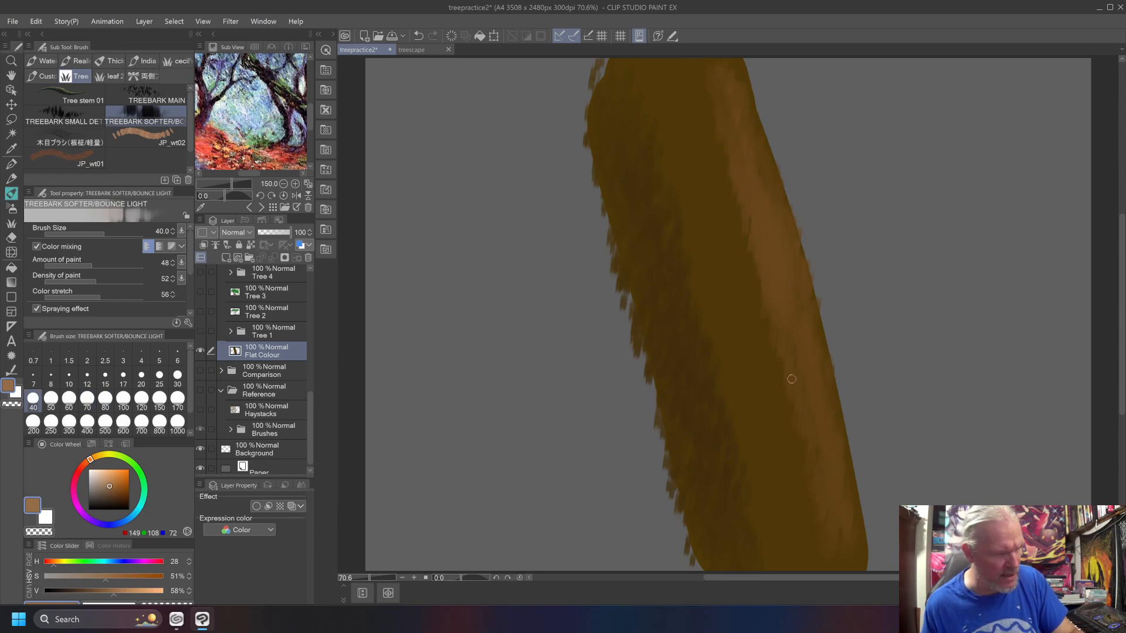
Step: Add soft bounce-light strokes near the trunk's lower right edge and along its middle in olive yellow (H54 S51 V58)
{"action": "left_click_drag", "start_coordinate": [85, 463], "coordinate": [104, 453]}
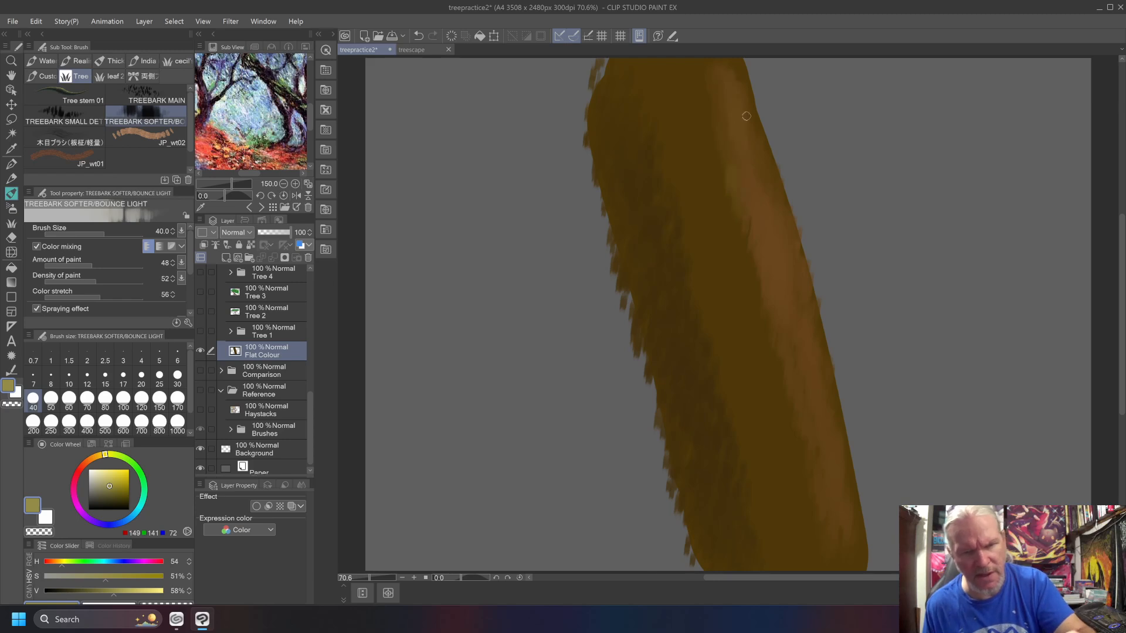
{"action": "left_click_drag", "start_coordinate": [849, 509], "coordinate": [847, 554]}
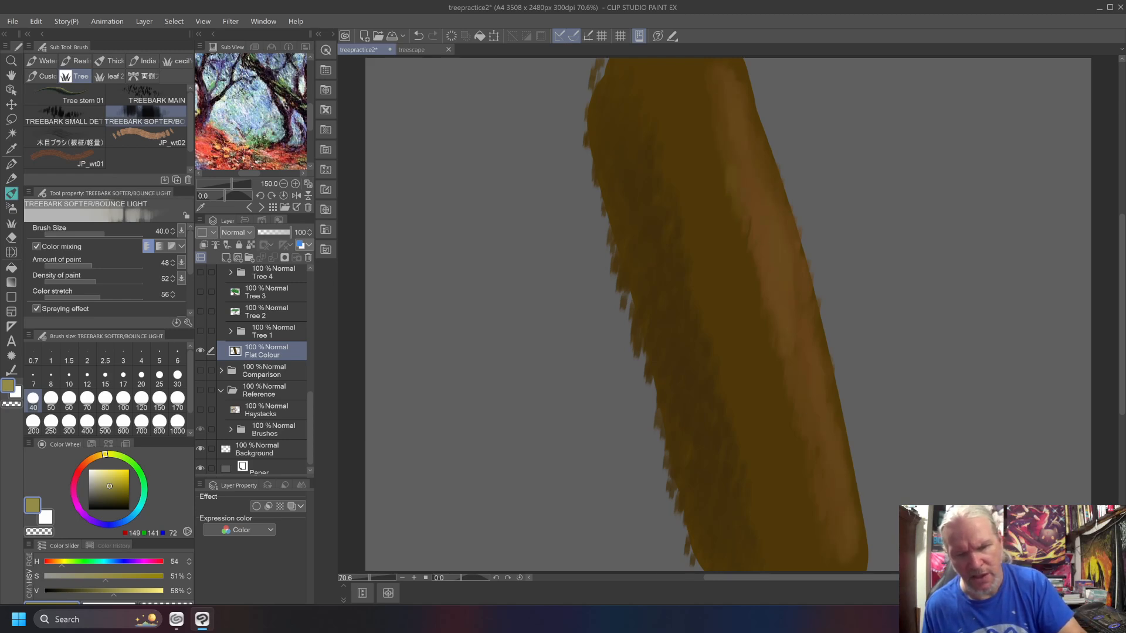
{"action": "left_click_drag", "start_coordinate": [762, 362], "coordinate": [765, 394]}
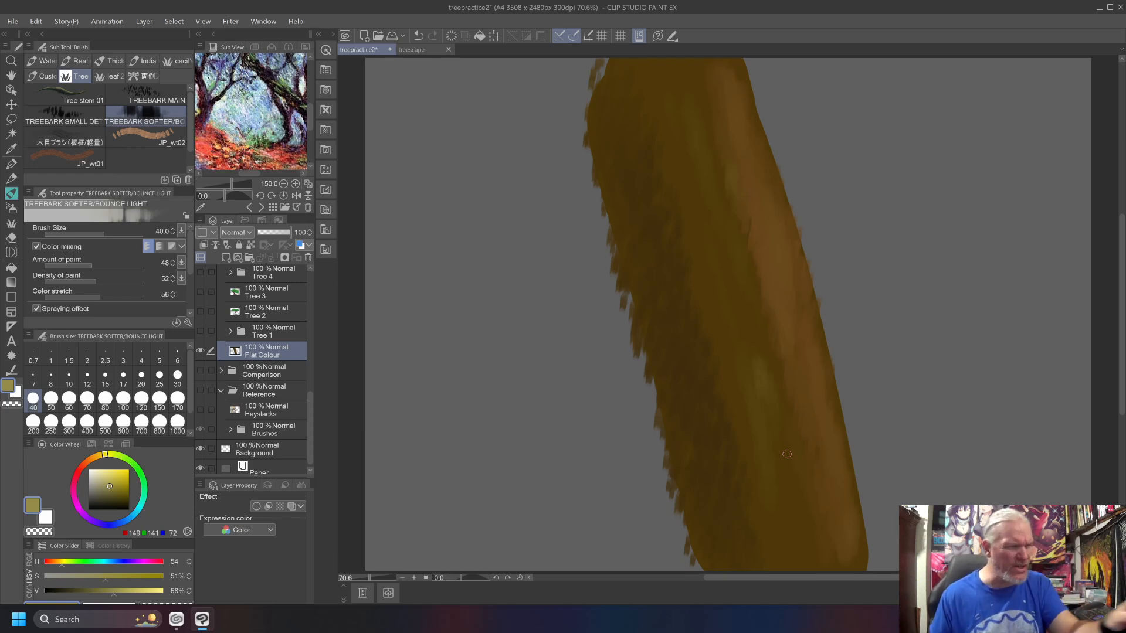
Step: Draw two long olive-yellow test strokes on the canvas right of the trunk with the TREEBARK SMALL DETAIL/HIGHLIGHT brush at size 100
{"action": "left_click", "coordinate": [42, 111]}
{"action": "left_click_drag", "start_coordinate": [908, 91], "coordinate": [926, 505]}
{"action": "left_click_drag", "start_coordinate": [983, 97], "coordinate": [1020, 486]}
Step: Draw dark olive (H54 S77 V22) test strokes on both sides of the trunk, using progressively smaller brush sizes on the left side
{"action": "left_click", "coordinate": [120, 500]}
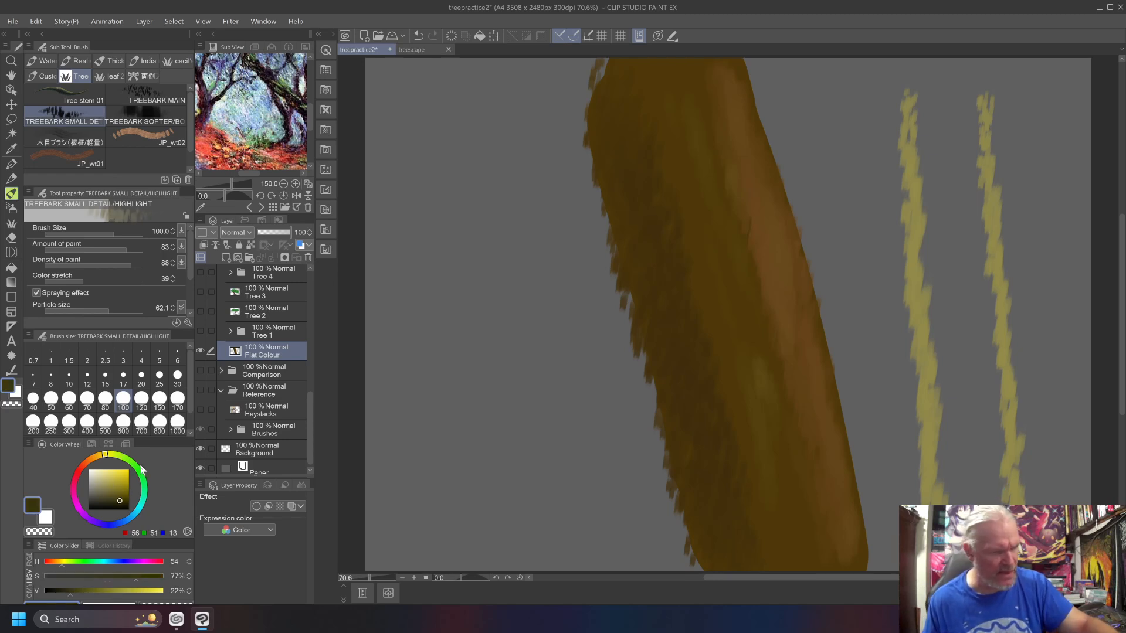
{"action": "left_click_drag", "start_coordinate": [851, 116], "coordinate": [866, 293]}
{"action": "left_click_drag", "start_coordinate": [480, 109], "coordinate": [496, 384]}
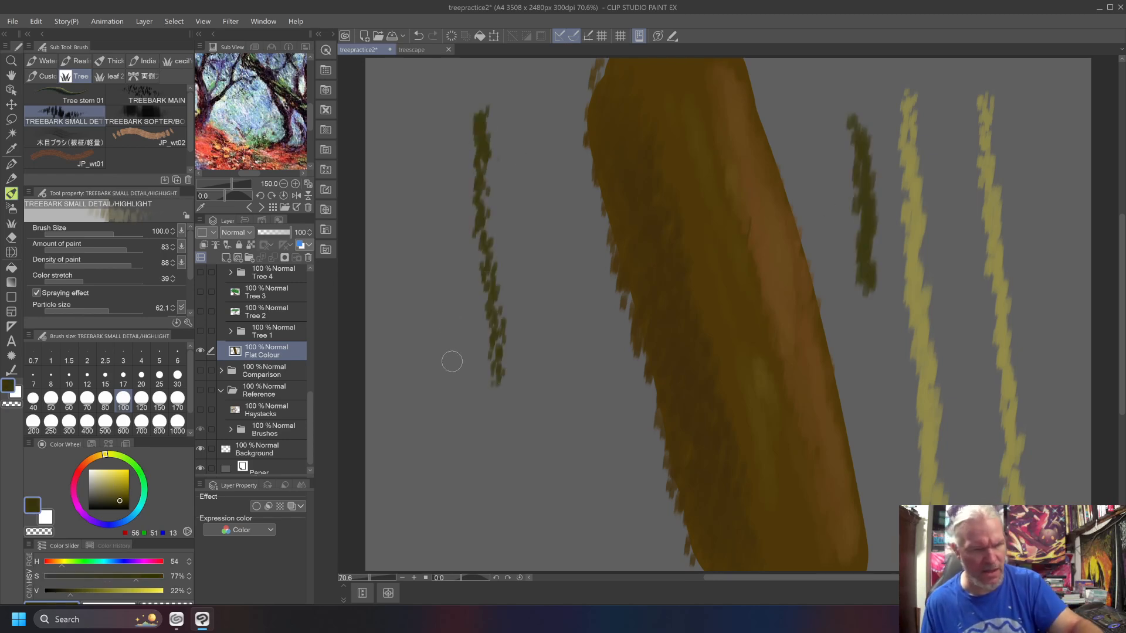
{"action": "key", "text": "bracketleft"}
{"action": "key", "text": "bracketleft"}
{"action": "key", "text": "bracketleft"}
{"action": "left_click_drag", "start_coordinate": [534, 97], "coordinate": [559, 473]}
{"action": "key", "text": "bracketleft"}
{"action": "key", "text": "bracketleft"}
{"action": "key", "text": "bracketleft"}
{"action": "left_click_drag", "start_coordinate": [413, 131], "coordinate": [450, 501]}
Step: Enlarge the highlight brush up to 200 and draw scattered dark olive bark texture beside the trunk on both sides
{"action": "key", "text": "bracketright"}
{"action": "key", "text": "bracketright"}
{"action": "key", "text": "bracketright"}
{"action": "key", "text": "bracketright"}
{"action": "key", "text": "bracketright"}
{"action": "key", "text": "bracketright"}
{"action": "key", "text": "bracketright"}
{"action": "key", "text": "bracketright"}
{"action": "key", "text": "bracketright"}
{"action": "left_click_drag", "start_coordinate": [445, 114], "coordinate": [478, 507]}
{"action": "left_click_drag", "start_coordinate": [515, 97], "coordinate": [545, 522]}
{"action": "key", "text": "bracketright"}
{"action": "left_click_drag", "start_coordinate": [578, 239], "coordinate": [611, 511]}
{"action": "left_click_drag", "start_coordinate": [564, 193], "coordinate": [591, 413]}
{"action": "mouse_move", "coordinate": [578, 317]}
{"action": "left_mouse_down"}
{"action": "mouse_move", "coordinate": [598, 355]}
{"action": "mouse_move", "coordinate": [623, 525]}
{"action": "left_mouse_up"}
{"action": "left_click_drag", "start_coordinate": [410, 185], "coordinate": [449, 510]}
{"action": "left_click_drag", "start_coordinate": [399, 375], "coordinate": [437, 521]}
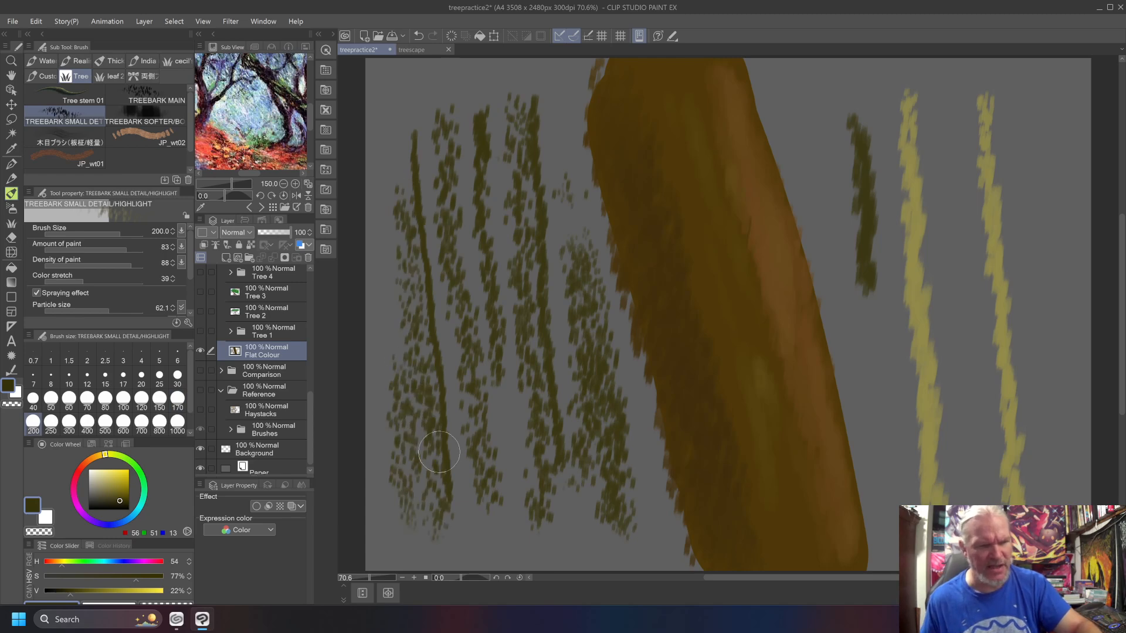
{"action": "left_click_drag", "start_coordinate": [815, 144], "coordinate": [867, 430]}
{"action": "left_click_drag", "start_coordinate": [888, 217], "coordinate": [906, 486]}
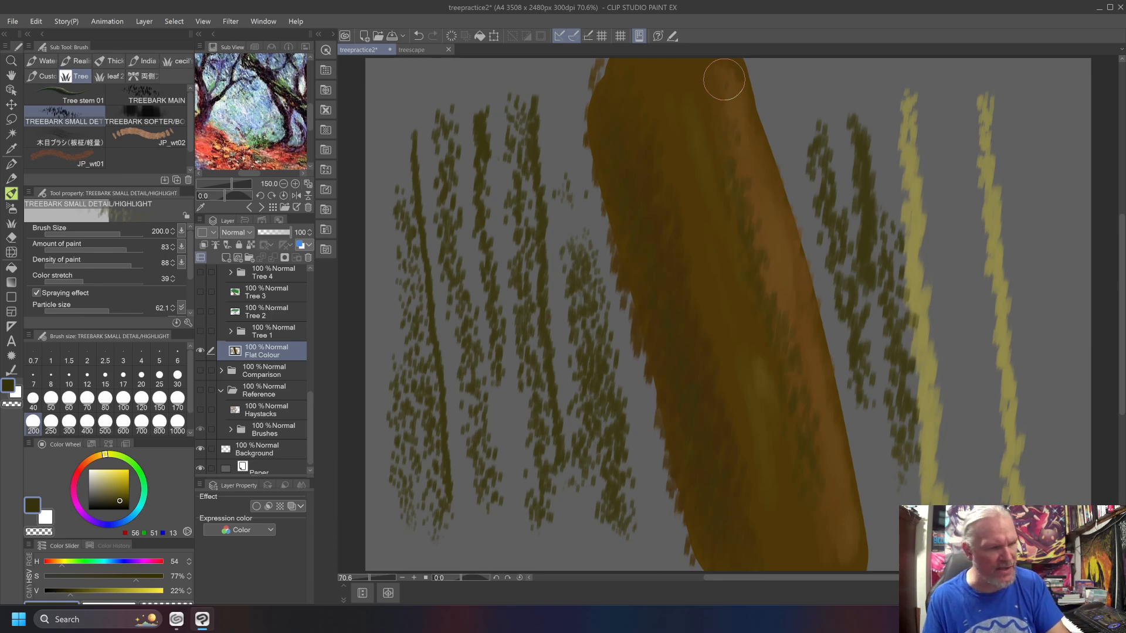
Step: Draw two scattered bark strokes in dark brown (H35 S77 V22) beside the olive-yellow lines right of the trunk
{"action": "left_click_drag", "start_coordinate": [101, 455], "coordinate": [87, 463]}
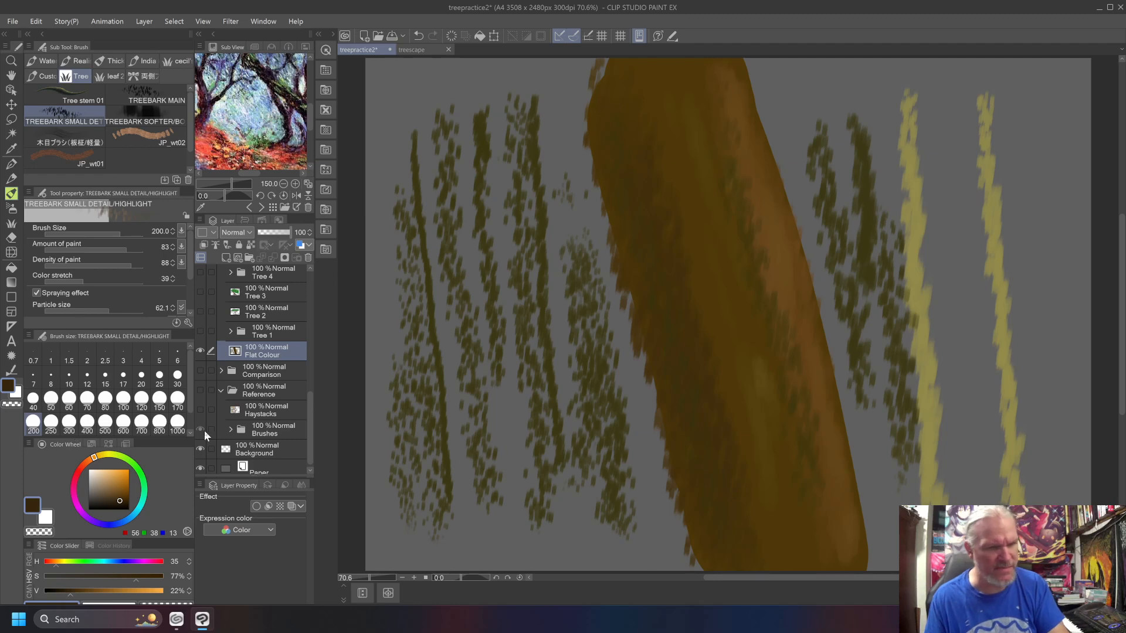
{"action": "left_click_drag", "start_coordinate": [947, 142], "coordinate": [978, 400]}
{"action": "left_click_drag", "start_coordinate": [1028, 136], "coordinate": [1064, 482]}
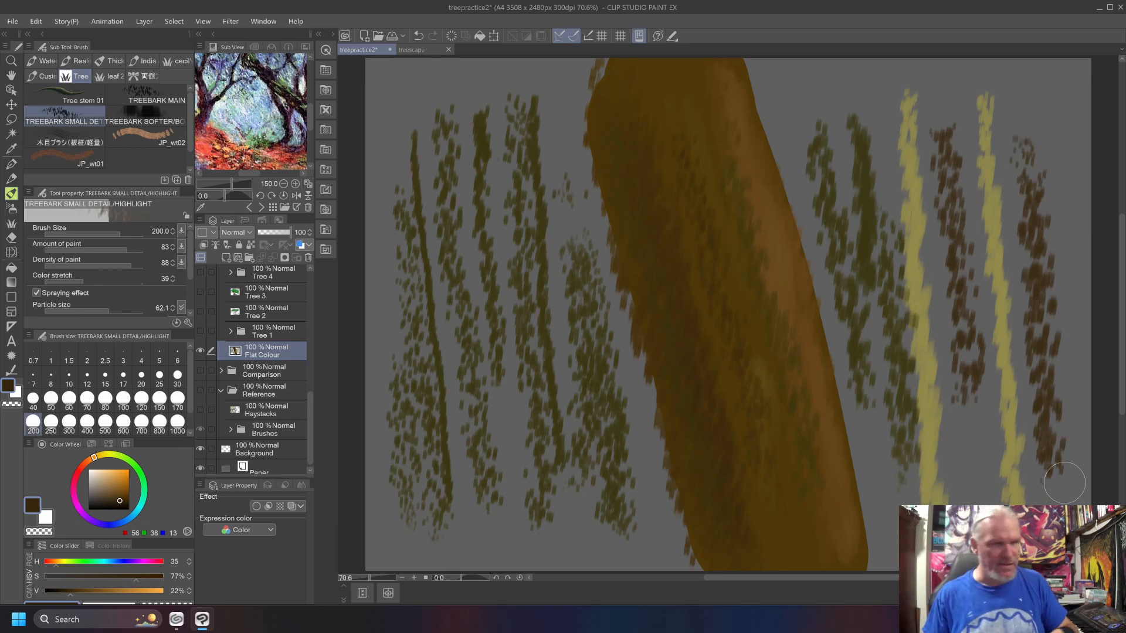
Step: Clear the Flat Colour layer and paint a thick vertical trunk mid-canvas with the Tree stem 01 brush at size 600
{"action": "key", "text": "Delete"}
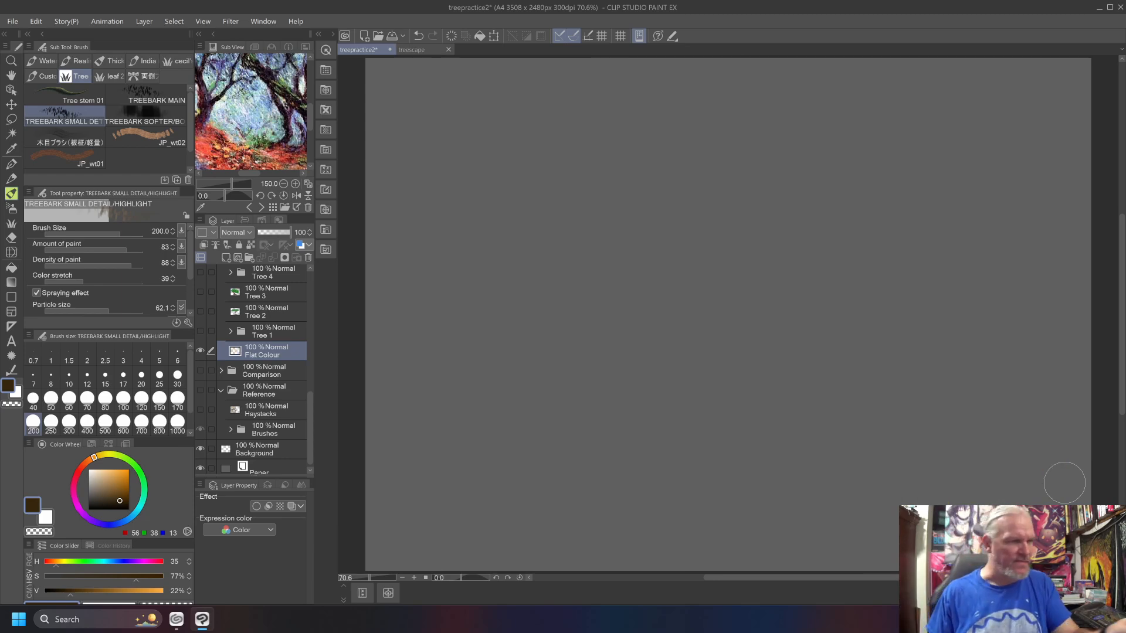
{"action": "left_click", "coordinate": [75, 99]}
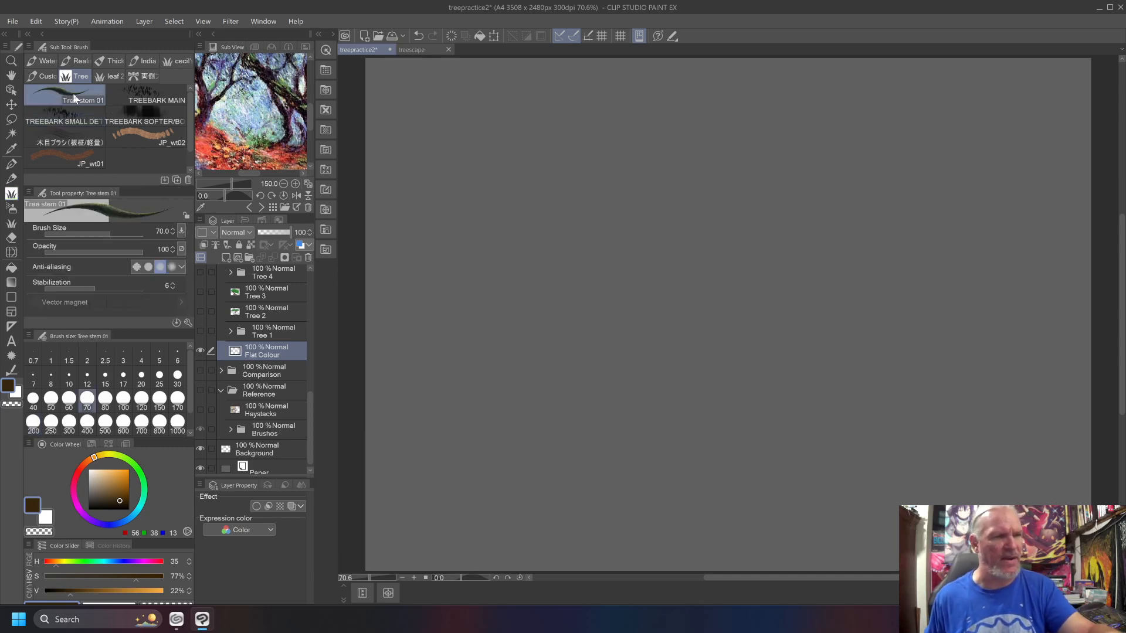
{"action": "left_click_drag", "start_coordinate": [749, 531], "coordinate": [739, 98]}
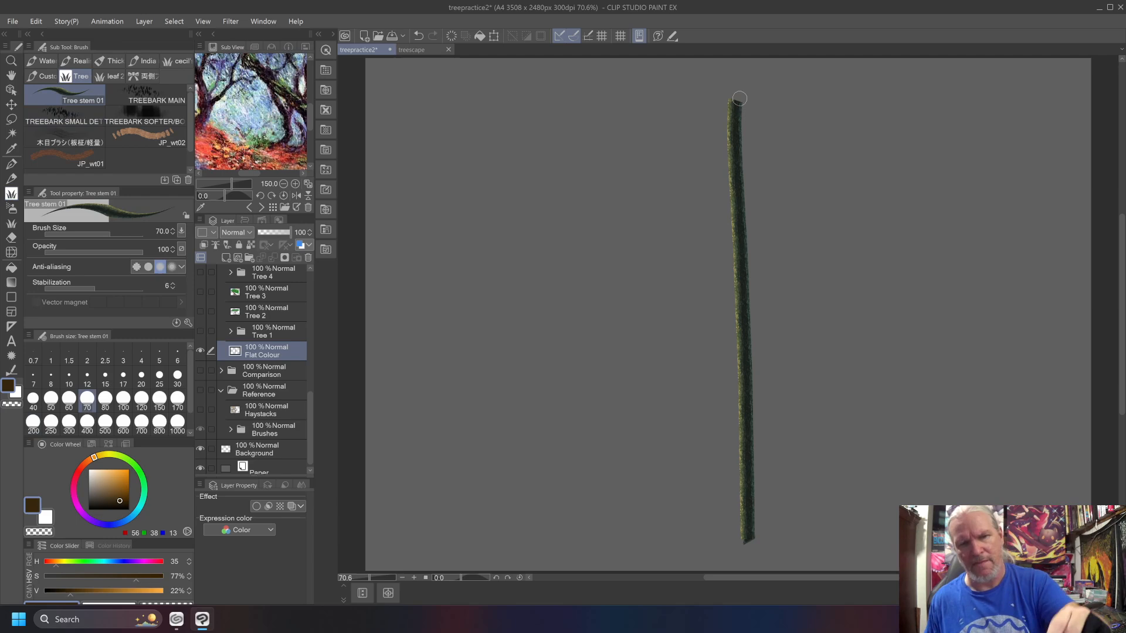
{"action": "key", "text": "ctrl+z"}
{"action": "key", "text": "bracketright"}
{"action": "key", "text": "bracketright"}
{"action": "key", "text": "bracketright"}
{"action": "key", "text": "bracketright"}
{"action": "key", "text": "bracketright"}
{"action": "key", "text": "bracketright"}
{"action": "key", "text": "bracketright"}
{"action": "key", "text": "bracketright"}
{"action": "key", "text": "bracketright"}
{"action": "key", "text": "bracketright"}
{"action": "key", "text": "bracketright"}
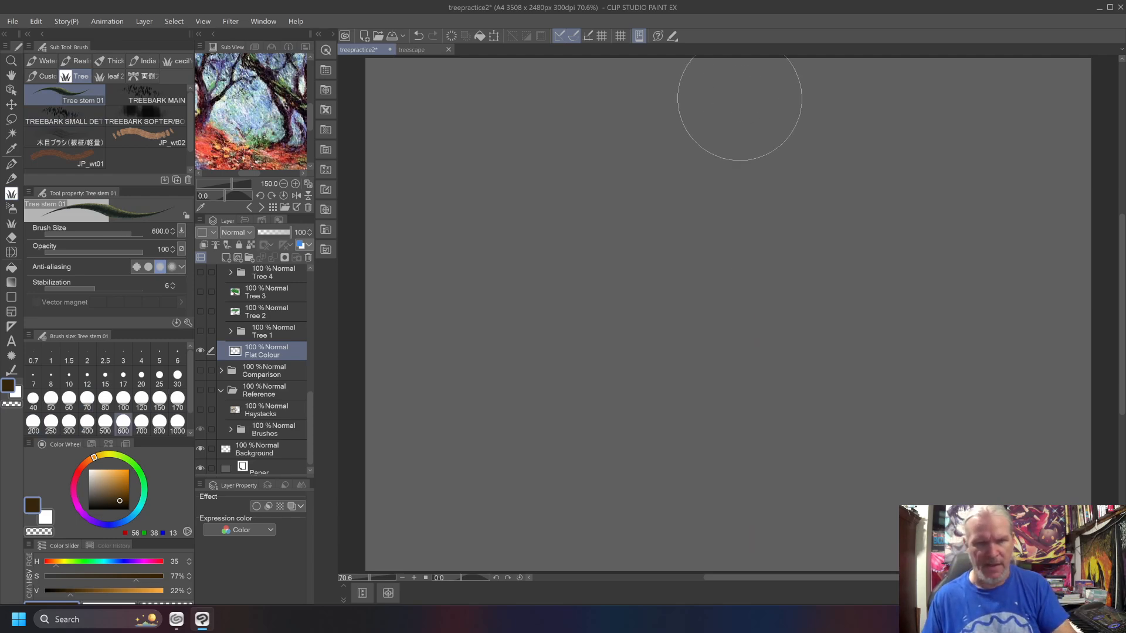
{"action": "mouse_move", "coordinate": [740, 537]}
{"action": "left_mouse_down"}
{"action": "mouse_move", "coordinate": [729, 520]}
{"action": "mouse_move", "coordinate": [695, 97]}
{"action": "left_mouse_up"}
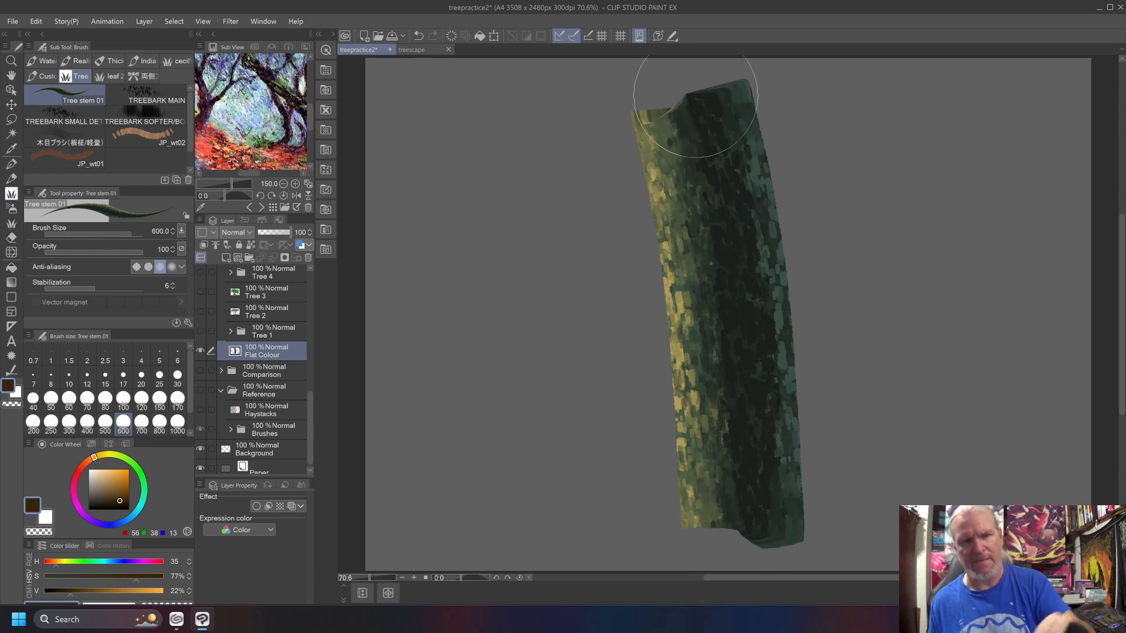
Step: Reduce the Tree stem 01 brush to 250 and paint three branches, two out to the trunk's left and one to its right
{"action": "key", "text": "bracketleft"}
{"action": "key", "text": "bracketleft"}
{"action": "key", "text": "bracketleft"}
{"action": "key", "text": "bracketleft"}
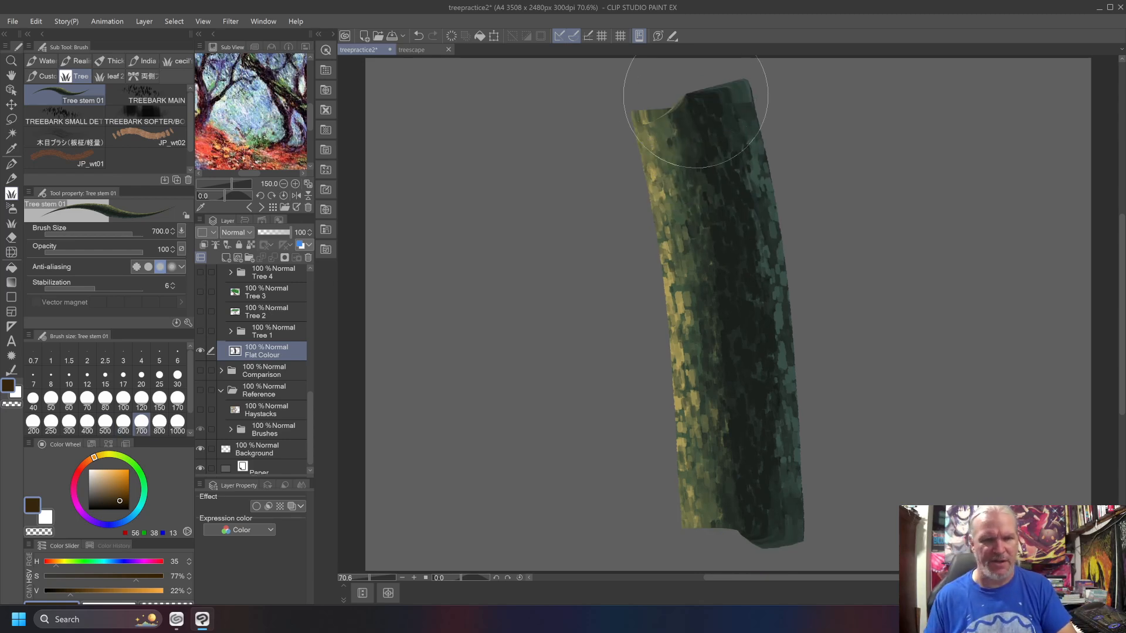
{"action": "left_click_drag", "start_coordinate": [691, 221], "coordinate": [500, 120]}
{"action": "mouse_move", "coordinate": [756, 292]}
{"action": "left_mouse_down"}
{"action": "mouse_move", "coordinate": [894, 210]}
{"action": "mouse_move", "coordinate": [978, 189]}
{"action": "left_mouse_up"}
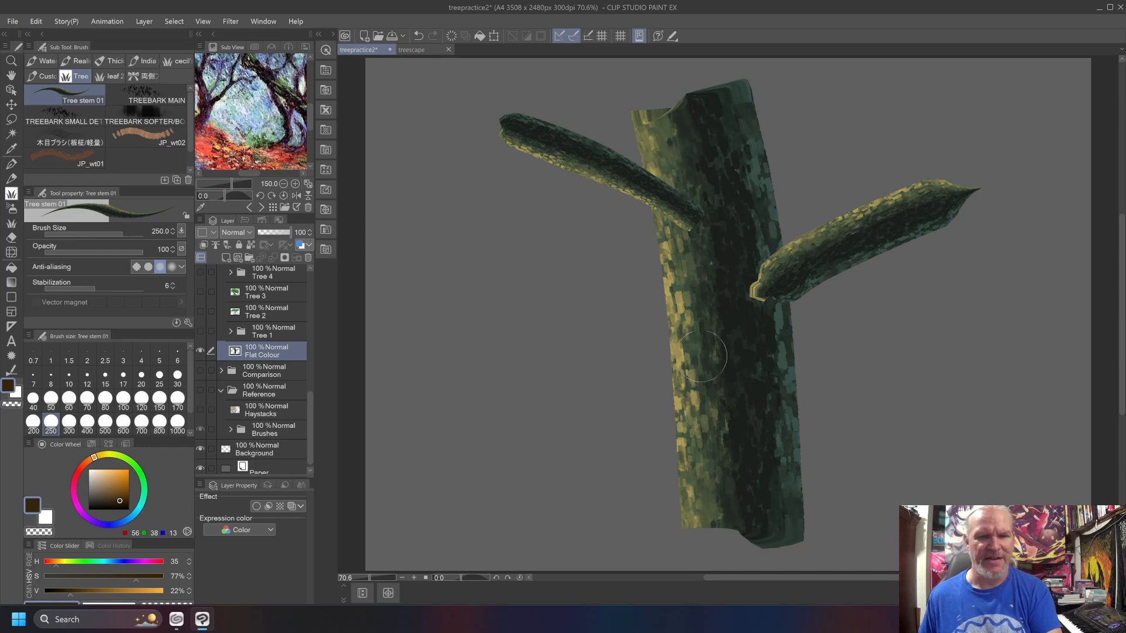
{"action": "left_click_drag", "start_coordinate": [706, 357], "coordinate": [449, 259]}
Step: Paint bright green foliage over the branches on both sides of the trunk with an enlarged leaf 2 葉ブラシ brush
{"action": "left_click", "coordinate": [111, 76]}
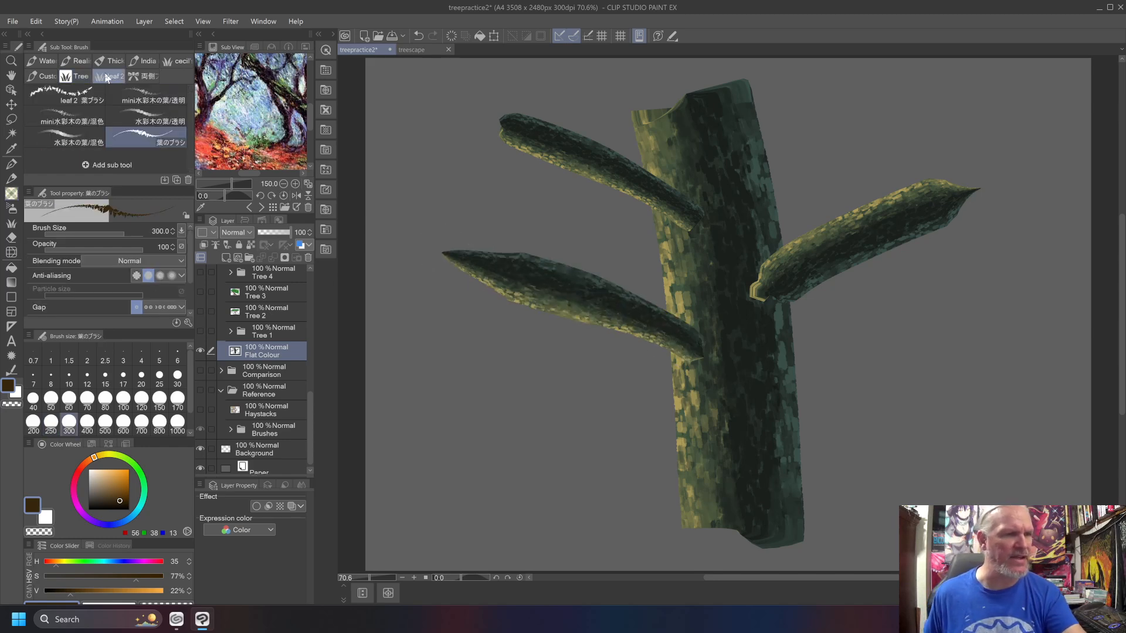
{"action": "left_click", "coordinate": [66, 96]}
{"action": "mouse_move", "coordinate": [447, 88]}
{"action": "left_mouse_down"}
{"action": "mouse_move", "coordinate": [509, 153]}
{"action": "mouse_move", "coordinate": [459, 130]}
{"action": "left_mouse_up"}
{"action": "key", "text": "bracketright"}
{"action": "key", "text": "bracketright"}
{"action": "key", "text": "bracketright"}
{"action": "key", "text": "bracketright"}
{"action": "key", "text": "bracketright"}
{"action": "left_click", "coordinate": [129, 478]}
{"action": "left_click_drag", "start_coordinate": [142, 480], "coordinate": [140, 473]}
{"action": "mouse_move", "coordinate": [469, 135]}
{"action": "left_mouse_down"}
{"action": "mouse_move", "coordinate": [502, 103]}
{"action": "mouse_move", "coordinate": [530, 121]}
{"action": "mouse_move", "coordinate": [457, 193]}
{"action": "mouse_move", "coordinate": [504, 187]}
{"action": "mouse_move", "coordinate": [586, 135]}
{"action": "mouse_move", "coordinate": [645, 129]}
{"action": "left_mouse_up"}
{"action": "mouse_move", "coordinate": [912, 144]}
{"action": "left_mouse_down"}
{"action": "mouse_move", "coordinate": [938, 293]}
{"action": "mouse_move", "coordinate": [967, 317]}
{"action": "left_mouse_up"}
Step: Layer darker green leaves (H122 S73 V43) over the bright foliage across the tree's crown
{"action": "left_click", "coordinate": [121, 488]}
{"action": "left_click", "coordinate": [118, 492]}
{"action": "mouse_move", "coordinate": [528, 94]}
{"action": "left_mouse_down"}
{"action": "mouse_move", "coordinate": [533, 124]}
{"action": "mouse_move", "coordinate": [470, 132]}
{"action": "mouse_move", "coordinate": [443, 177]}
{"action": "mouse_move", "coordinate": [430, 285]}
{"action": "mouse_move", "coordinate": [479, 290]}
{"action": "mouse_move", "coordinate": [523, 267]}
{"action": "mouse_move", "coordinate": [528, 172]}
{"action": "mouse_move", "coordinate": [594, 146]}
{"action": "mouse_move", "coordinate": [668, 93]}
{"action": "mouse_move", "coordinate": [857, 178]}
{"action": "mouse_move", "coordinate": [922, 231]}
{"action": "mouse_move", "coordinate": [931, 281]}
{"action": "mouse_move", "coordinate": [865, 279]}
{"action": "mouse_move", "coordinate": [864, 232]}
{"action": "mouse_move", "coordinate": [838, 252]}
{"action": "left_mouse_up"}
Step: Add watercolour leaf clusters over the foliage with the mini水彩木の葉/透明 brush, starting at size 400 and enlarging it to 1200
{"action": "left_click", "coordinate": [156, 101]}
{"action": "mouse_move", "coordinate": [516, 94]}
{"action": "left_mouse_down"}
{"action": "mouse_move", "coordinate": [575, 146]}
{"action": "mouse_move", "coordinate": [515, 147]}
{"action": "mouse_move", "coordinate": [496, 170]}
{"action": "left_mouse_up"}
{"action": "left_click", "coordinate": [87, 420]}
{"action": "mouse_move", "coordinate": [428, 114]}
{"action": "left_mouse_down"}
{"action": "mouse_move", "coordinate": [603, 188]}
{"action": "mouse_move", "coordinate": [520, 259]}
{"action": "mouse_move", "coordinate": [421, 294]}
{"action": "mouse_move", "coordinate": [487, 328]}
{"action": "left_mouse_up"}
{"action": "key", "text": "bracketright"}
{"action": "key", "text": "bracketright"}
{"action": "key", "text": "bracketright"}
{"action": "key", "text": "bracketright"}
{"action": "left_click_drag", "start_coordinate": [422, 224], "coordinate": [441, 243]}
{"action": "key", "text": "bracketright"}
{"action": "key", "text": "bracketright"}
{"action": "mouse_move", "coordinate": [520, 262]}
{"action": "left_mouse_down"}
{"action": "mouse_move", "coordinate": [425, 315]}
{"action": "mouse_move", "coordinate": [405, 232]}
{"action": "mouse_move", "coordinate": [550, 119]}
{"action": "mouse_move", "coordinate": [503, 139]}
{"action": "mouse_move", "coordinate": [595, 114]}
{"action": "mouse_move", "coordinate": [831, 152]}
{"action": "mouse_move", "coordinate": [844, 203]}
{"action": "mouse_move", "coordinate": [975, 246]}
{"action": "mouse_move", "coordinate": [956, 130]}
{"action": "mouse_move", "coordinate": [1026, 250]}
{"action": "mouse_move", "coordinate": [811, 223]}
{"action": "mouse_move", "coordinate": [784, 183]}
{"action": "left_mouse_up"}
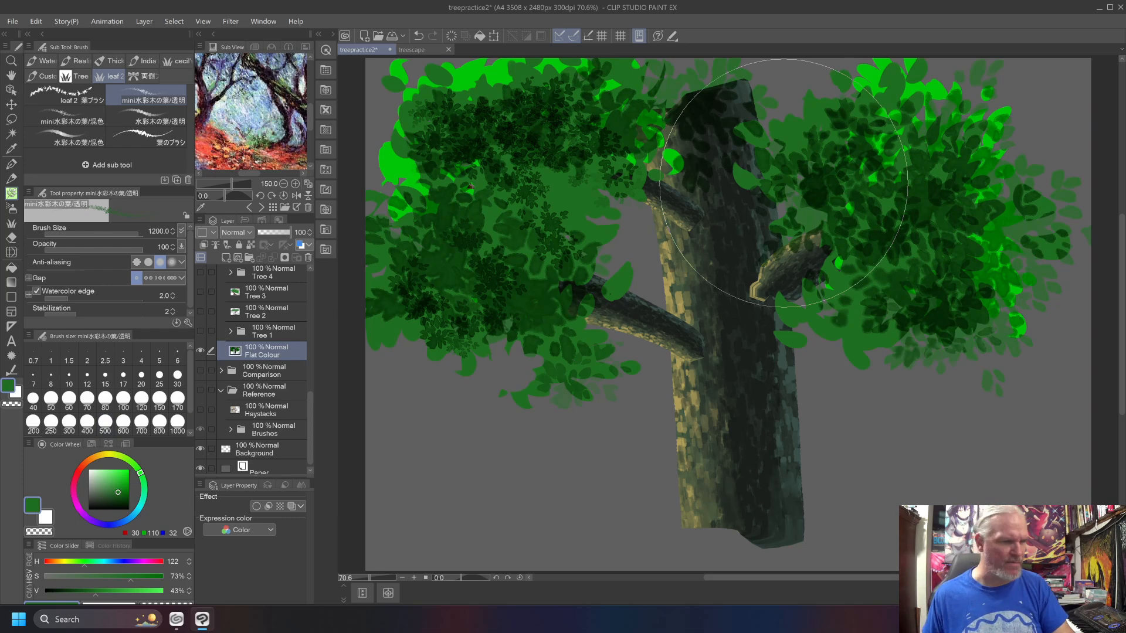
Step: Dab leaf clusters over the foliage and trunk with mini水彩木の葉/混色 at size 500, and add a curved stroke at the lower right with 水彩木の葉/透明
{"action": "left_click", "coordinate": [72, 118]}
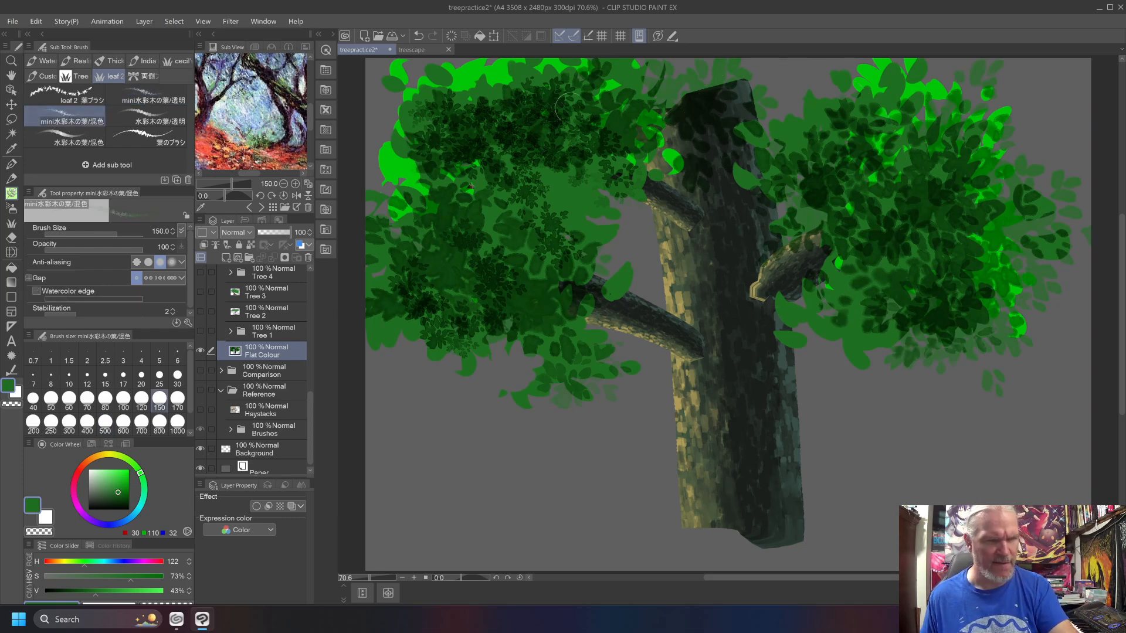
{"action": "left_click", "coordinate": [105, 421]}
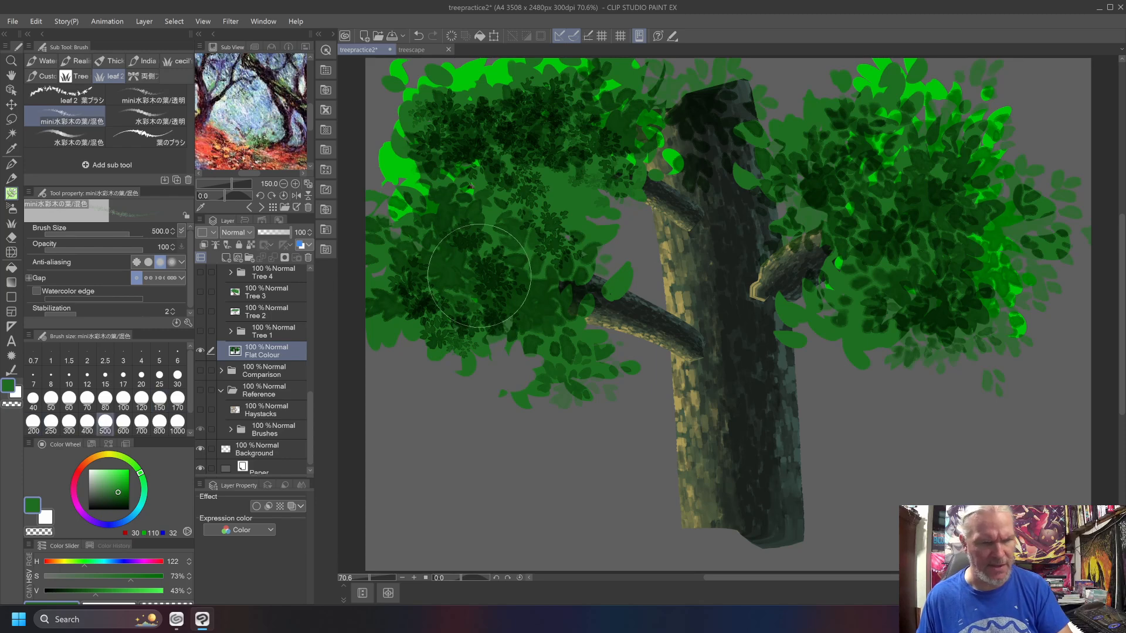
{"action": "mouse_move", "coordinate": [621, 262]}
{"action": "left_mouse_down"}
{"action": "mouse_move", "coordinate": [854, 364]}
{"action": "mouse_move", "coordinate": [696, 452]}
{"action": "mouse_move", "coordinate": [842, 490]}
{"action": "mouse_move", "coordinate": [863, 384]}
{"action": "mouse_move", "coordinate": [771, 123]}
{"action": "mouse_move", "coordinate": [784, 183]}
{"action": "mouse_move", "coordinate": [937, 183]}
{"action": "mouse_move", "coordinate": [779, 268]}
{"action": "left_mouse_up"}
{"action": "left_click", "coordinate": [160, 122]}
{"action": "mouse_move", "coordinate": [914, 422]}
{"action": "left_mouse_down"}
{"action": "mouse_move", "coordinate": [964, 452]}
{"action": "mouse_move", "coordinate": [873, 462]}
{"action": "left_mouse_up"}
Step: Draw three soft green strokes below the left foliage with the 水彩木の葉/混色 brush at size 300
{"action": "left_click", "coordinate": [79, 142]}
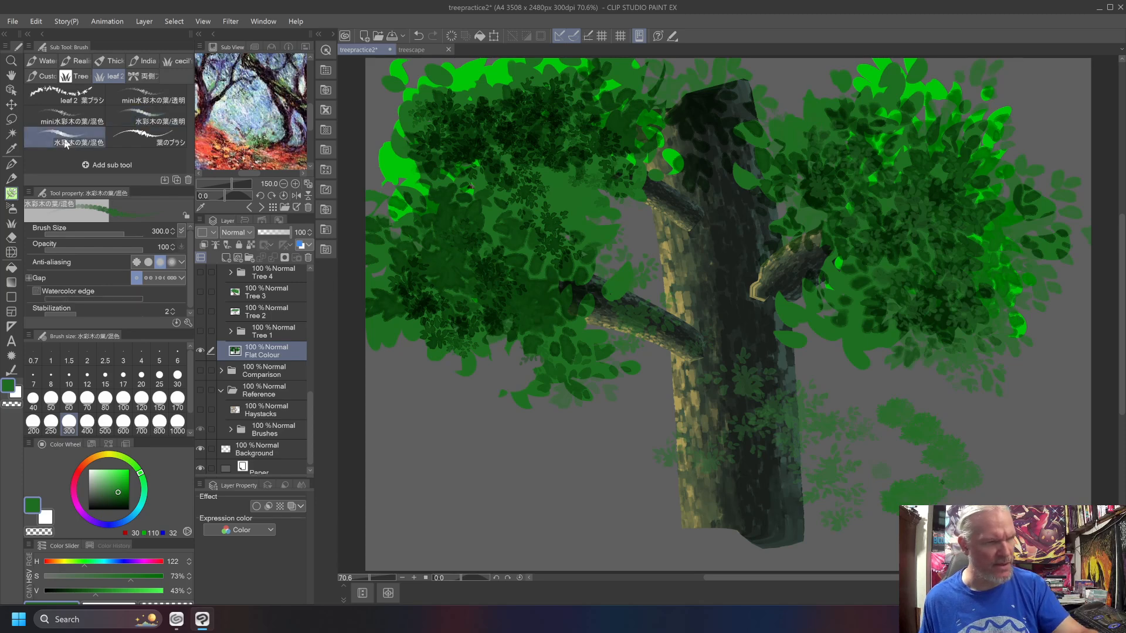
{"action": "left_click_drag", "start_coordinate": [405, 404], "coordinate": [594, 507]}
{"action": "left_click_drag", "start_coordinate": [544, 438], "coordinate": [654, 523]}
{"action": "left_click_drag", "start_coordinate": [436, 500], "coordinate": [461, 516]}
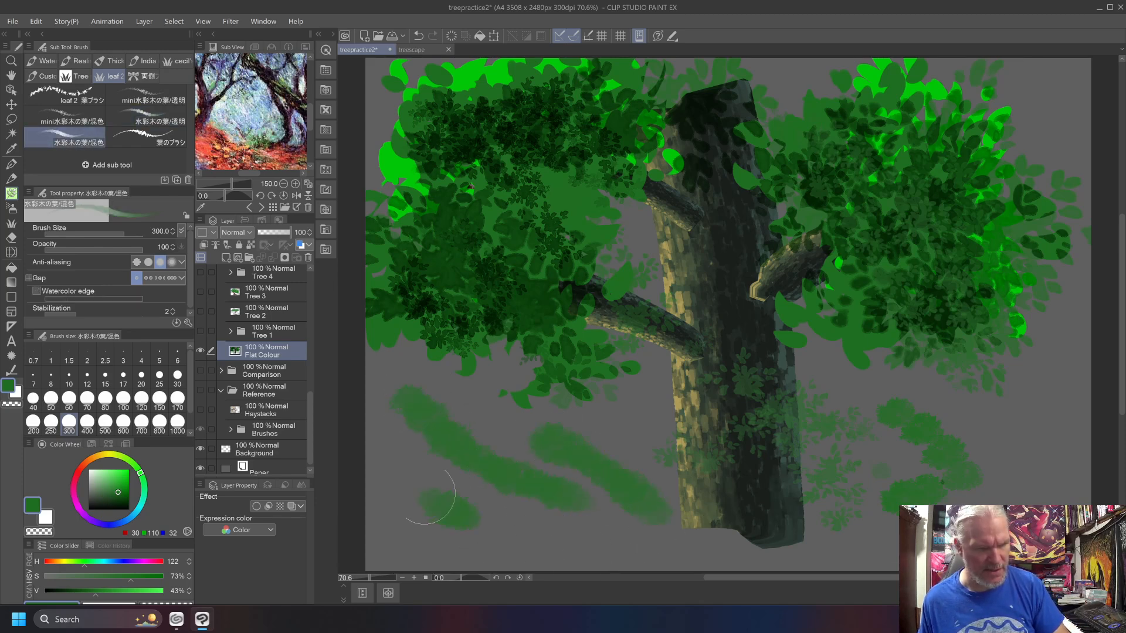
Step: Try leafy shapes and long sweeping strokes around and across the tree with the 葉のブラシ brush at size 300, and clear the Flat Colour layer
{"action": "left_click_drag", "start_coordinate": [151, 147], "coordinate": [147, 151]}
{"action": "mouse_move", "coordinate": [985, 398]}
{"action": "left_mouse_down"}
{"action": "mouse_move", "coordinate": [996, 445]}
{"action": "mouse_move", "coordinate": [1035, 492]}
{"action": "left_mouse_up"}
{"action": "left_click", "coordinate": [881, 532]}
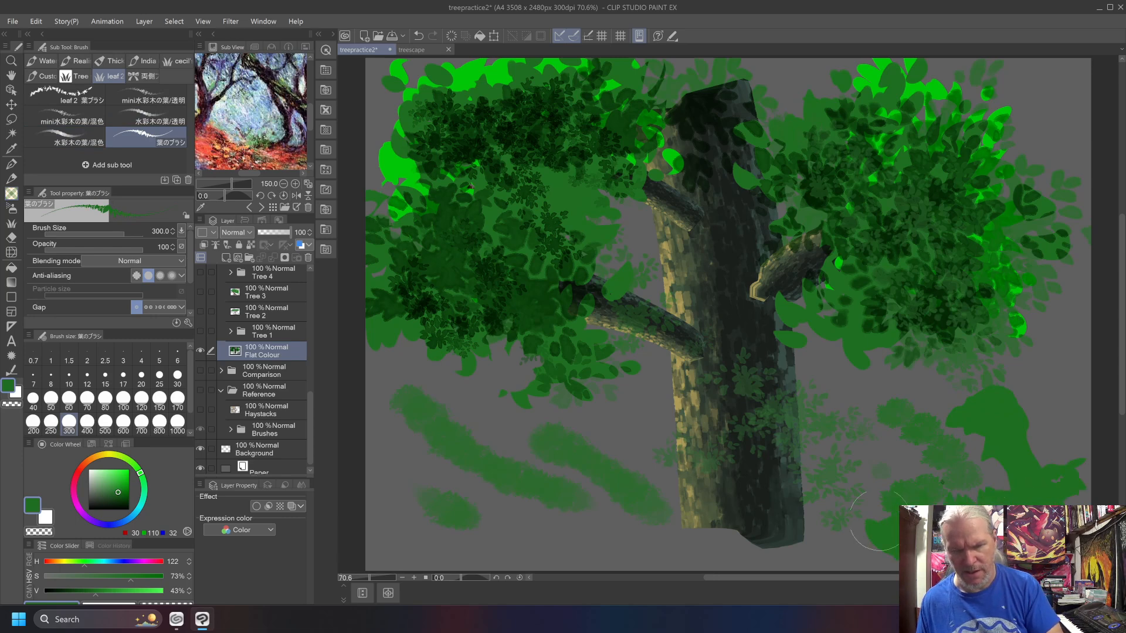
{"action": "left_click", "coordinate": [845, 390]}
{"action": "mouse_move", "coordinate": [846, 391]}
{"action": "left_mouse_down"}
{"action": "mouse_move", "coordinate": [907, 393]}
{"action": "mouse_move", "coordinate": [951, 429]}
{"action": "left_mouse_up"}
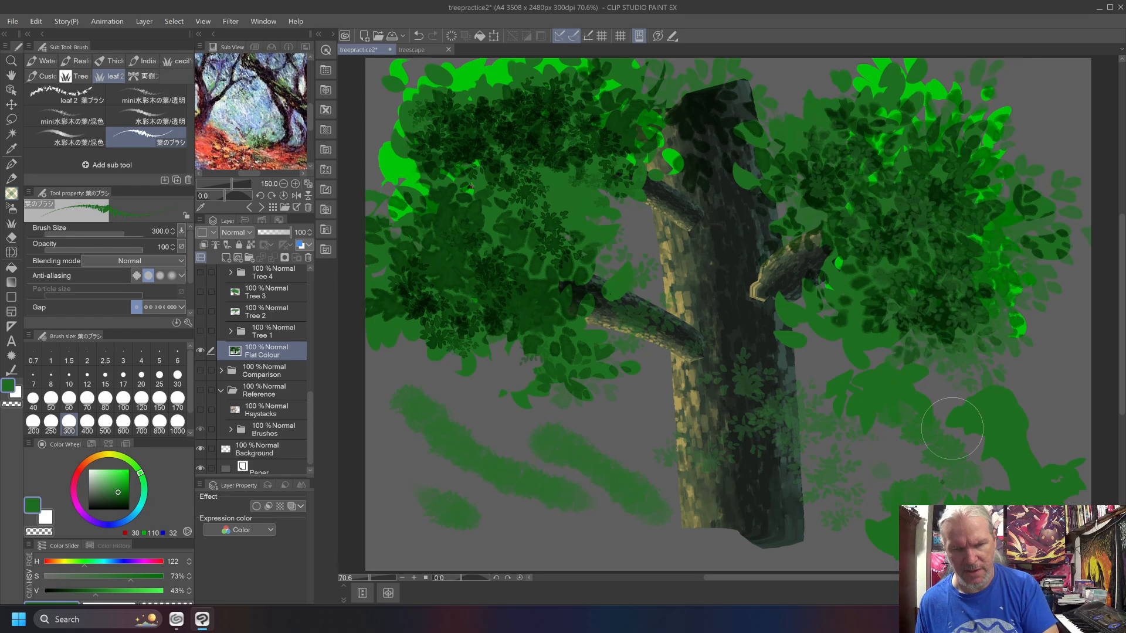
{"action": "left_click_drag", "start_coordinate": [659, 428], "coordinate": [659, 437]}
{"action": "mouse_move", "coordinate": [619, 201]}
{"action": "left_mouse_down"}
{"action": "mouse_move", "coordinate": [632, 289]}
{"action": "mouse_move", "coordinate": [618, 325]}
{"action": "mouse_move", "coordinate": [503, 441]}
{"action": "mouse_move", "coordinate": [471, 441]}
{"action": "left_mouse_up"}
{"action": "mouse_move", "coordinate": [410, 158]}
{"action": "left_mouse_down"}
{"action": "mouse_move", "coordinate": [522, 218]}
{"action": "mouse_move", "coordinate": [623, 199]}
{"action": "mouse_move", "coordinate": [670, 203]}
{"action": "mouse_move", "coordinate": [734, 248]}
{"action": "mouse_move", "coordinate": [760, 296]}
{"action": "mouse_move", "coordinate": [686, 411]}
{"action": "mouse_move", "coordinate": [708, 448]}
{"action": "mouse_move", "coordinate": [825, 511]}
{"action": "left_mouse_up"}
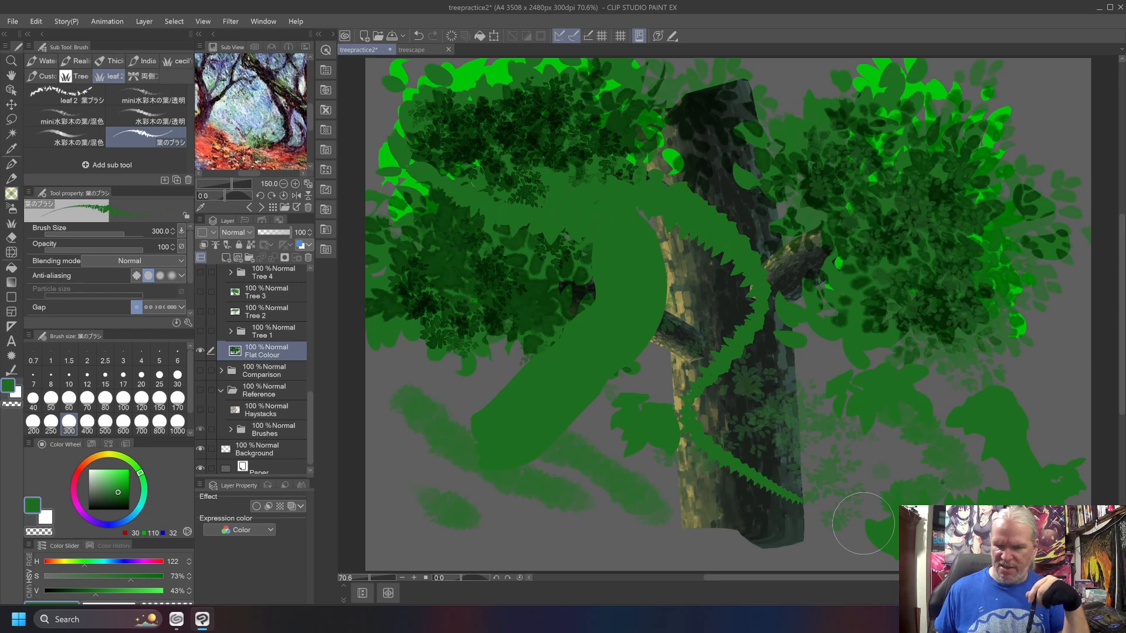
{"action": "key", "text": "Delete"}
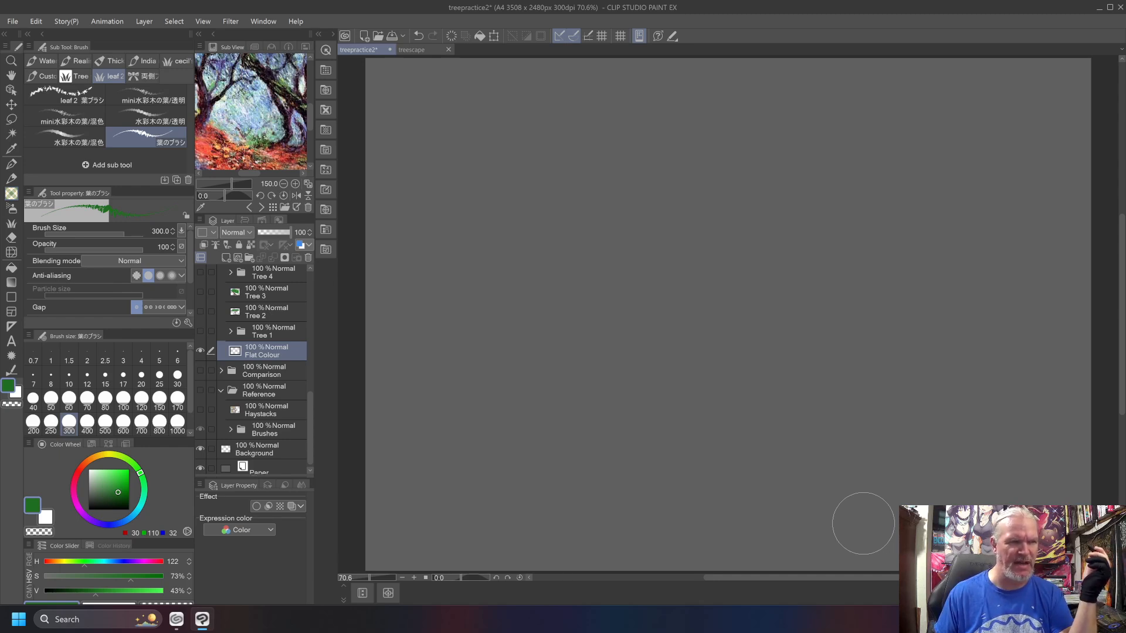
Step: Select the Horse Hair custom brush and show the Reference group's paintbrush photos, with the Raster group collapsed and Comparison expanded
{"action": "left_click", "coordinate": [34, 76]}
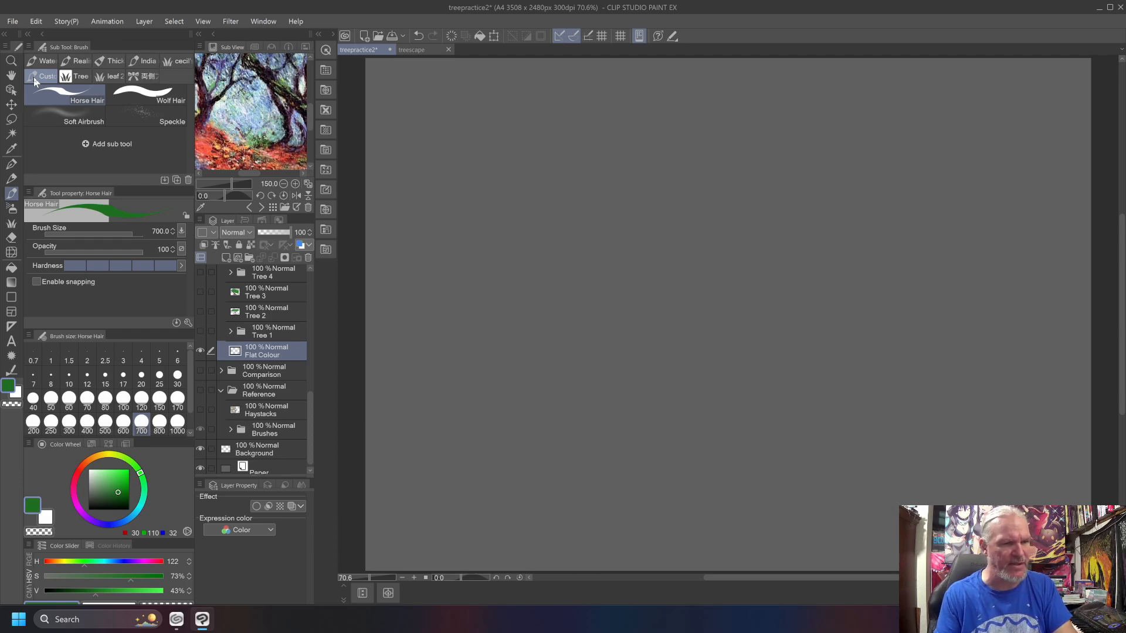
{"action": "left_click_drag", "start_coordinate": [311, 432], "coordinate": [304, 273]}
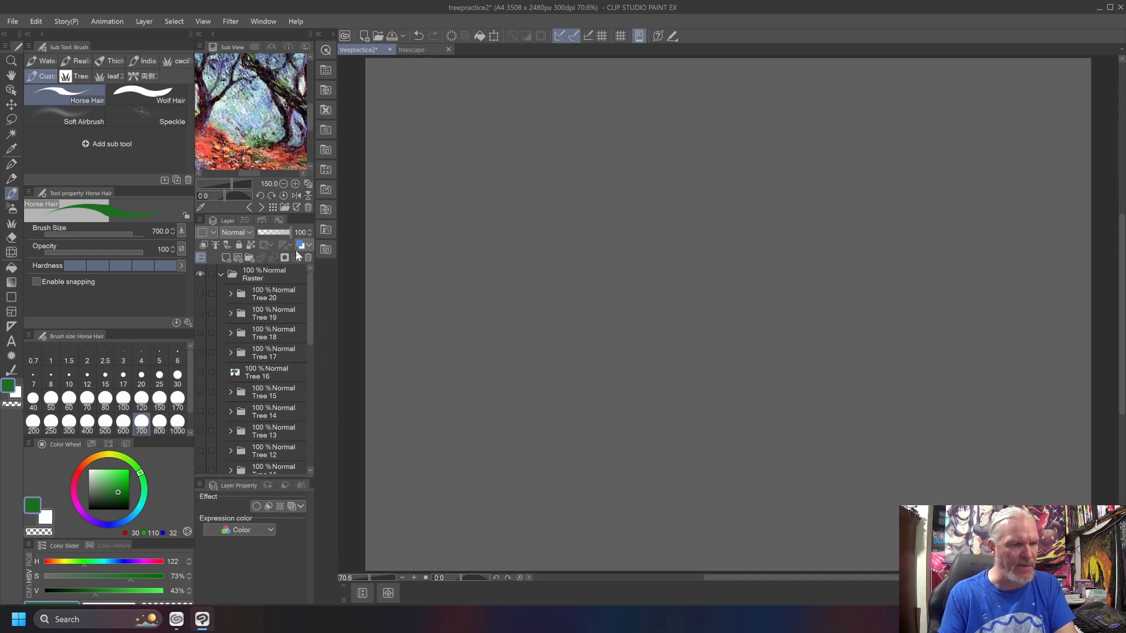
{"action": "left_click", "coordinate": [218, 275]}
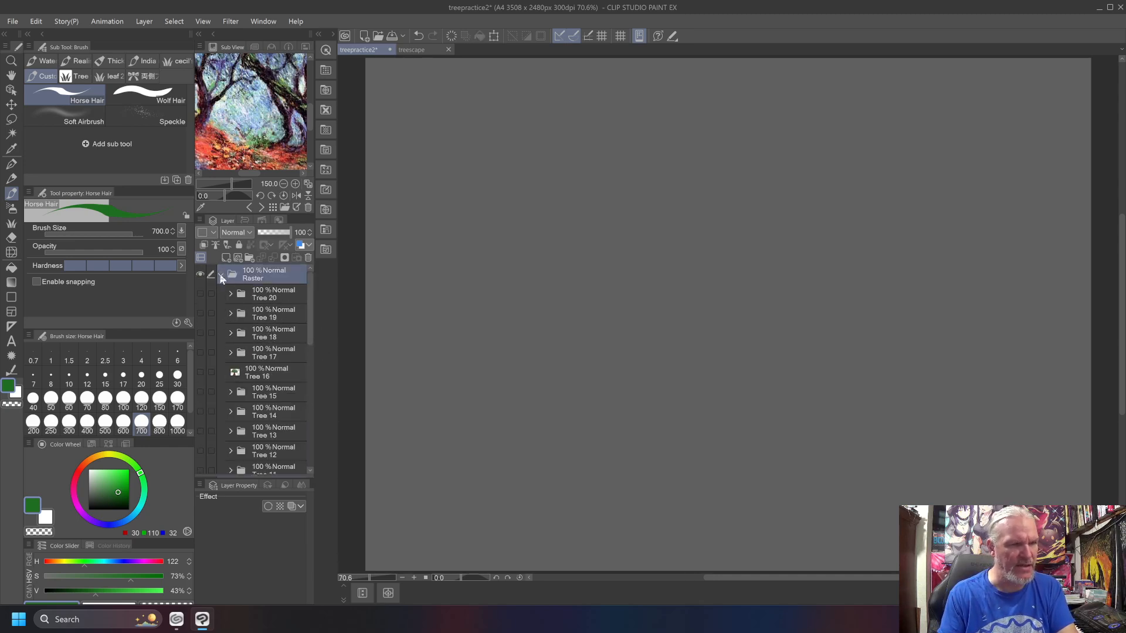
{"action": "left_click", "coordinate": [221, 275]}
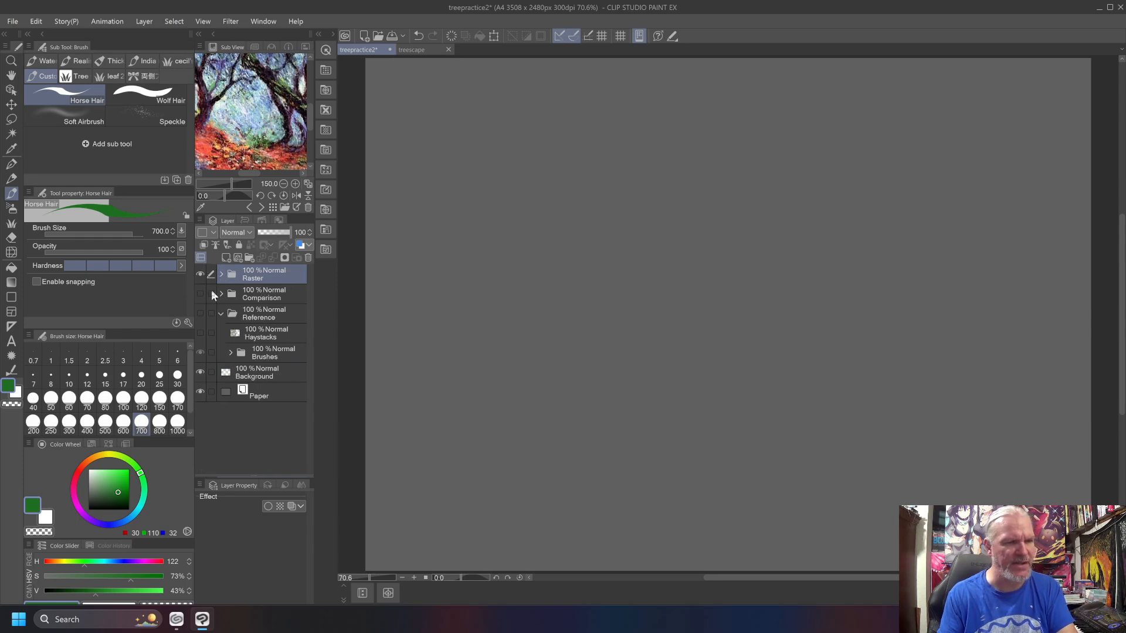
{"action": "left_click", "coordinate": [221, 294]}
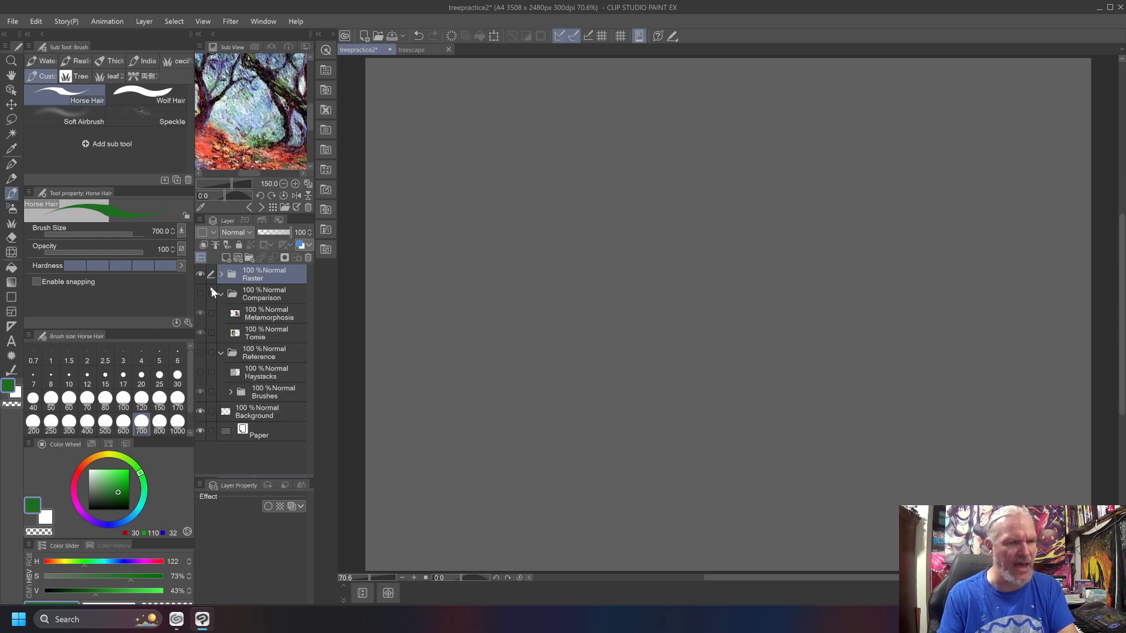
{"action": "left_click", "coordinate": [201, 353]}
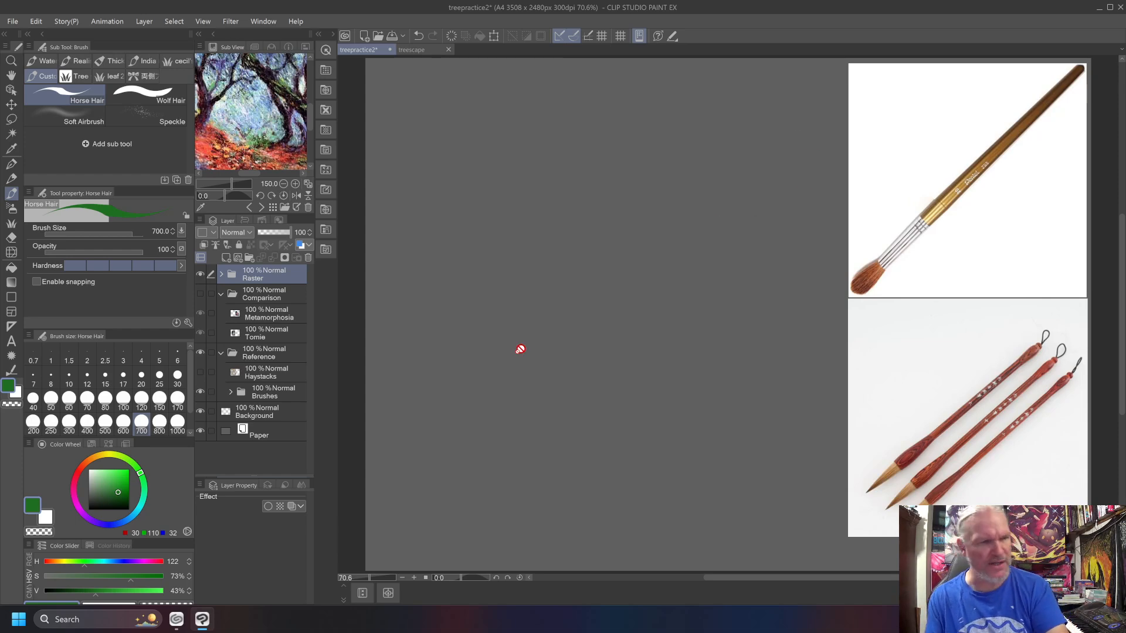
Step: Make the Background layer active and reduce the Horse Hair brush size to 100, undoing the oversized test dab
{"action": "left_click", "coordinate": [262, 418]}
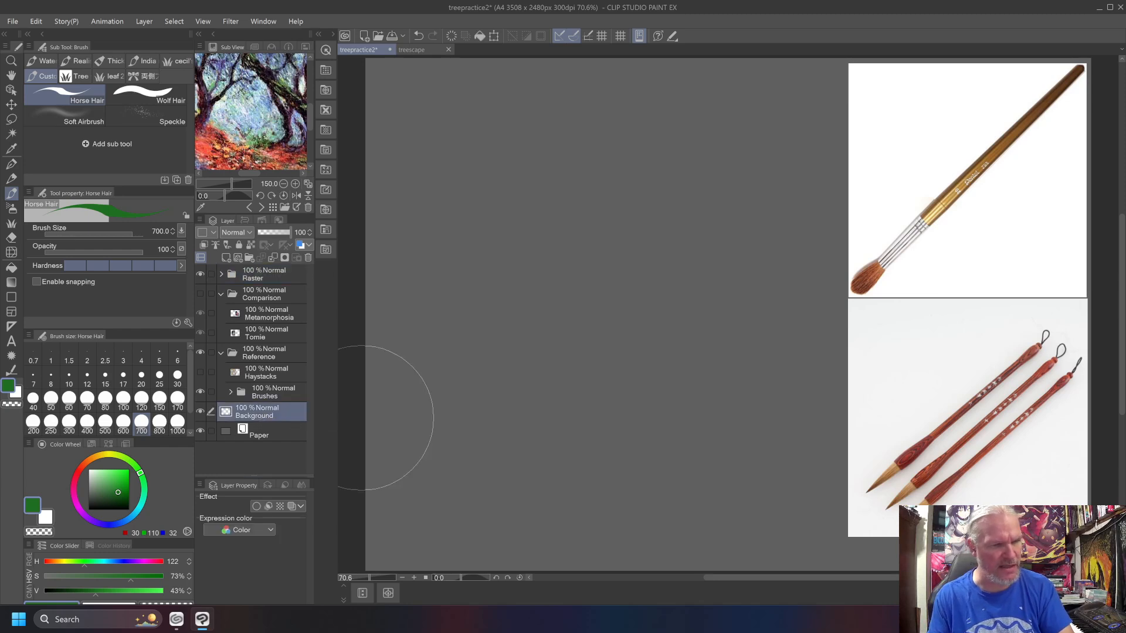
{"action": "left_click_drag", "start_coordinate": [825, 139], "coordinate": [798, 116]}
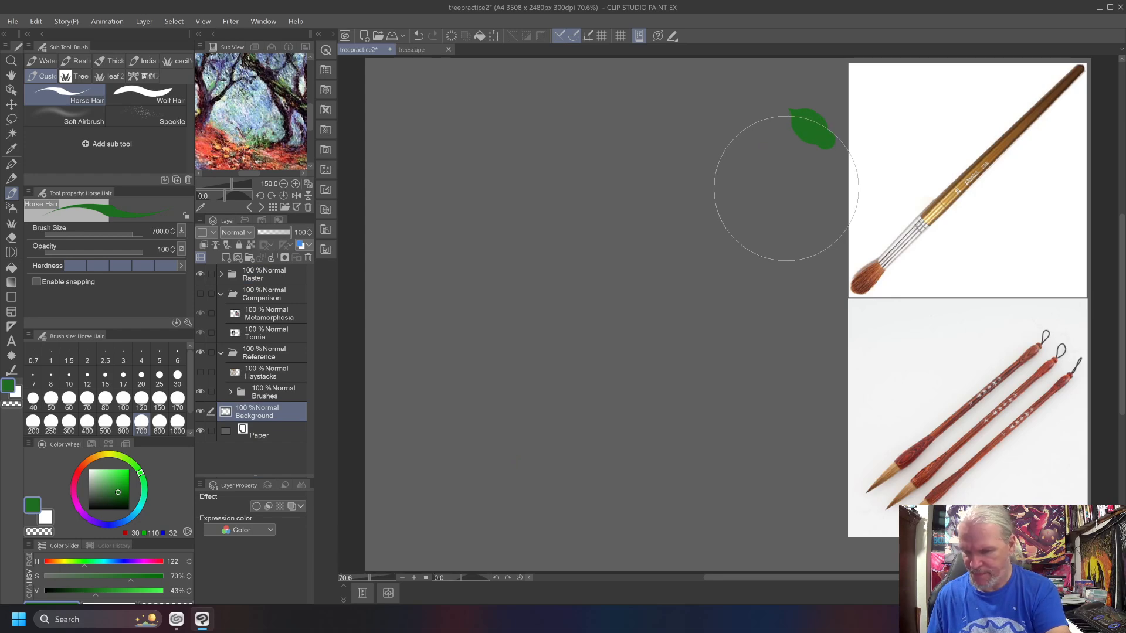
{"action": "key", "text": "ctrl+z"}
{"action": "key", "text": "bracketleft"}
{"action": "key", "text": "bracketleft"}
{"action": "key", "text": "bracketleft"}
{"action": "key", "text": "bracketleft"}
{"action": "key", "text": "bracketleft"}
{"action": "key", "text": "bracketleft"}
{"action": "key", "text": "bracketleft"}
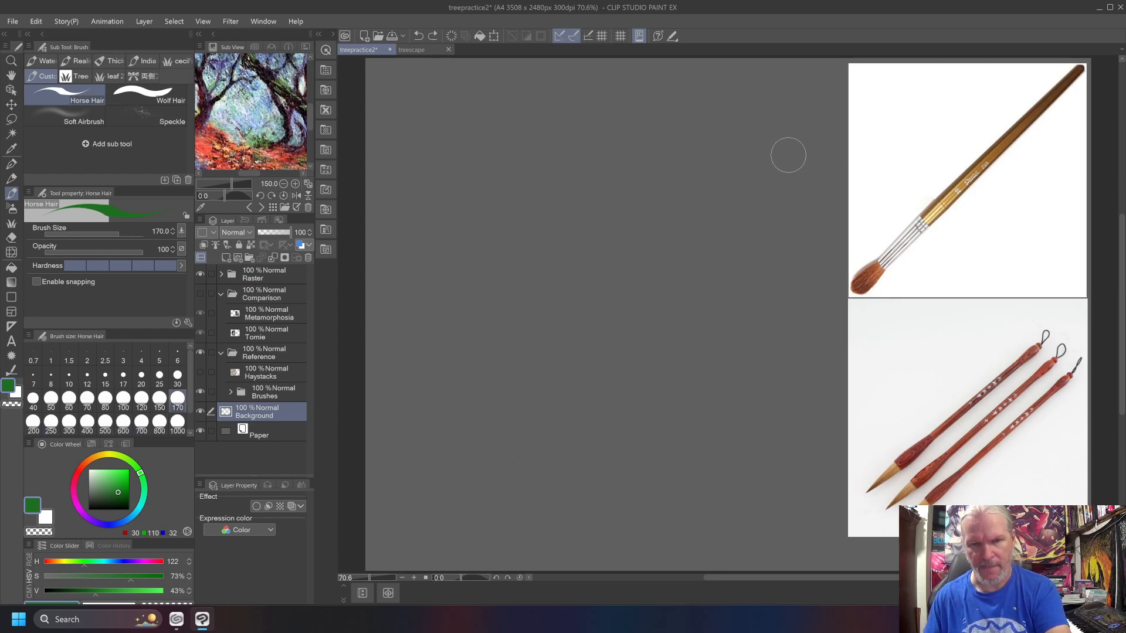
{"action": "key", "text": "bracketleft"}
{"action": "key", "text": "bracketleft"}
{"action": "key", "text": "bracketleft"}
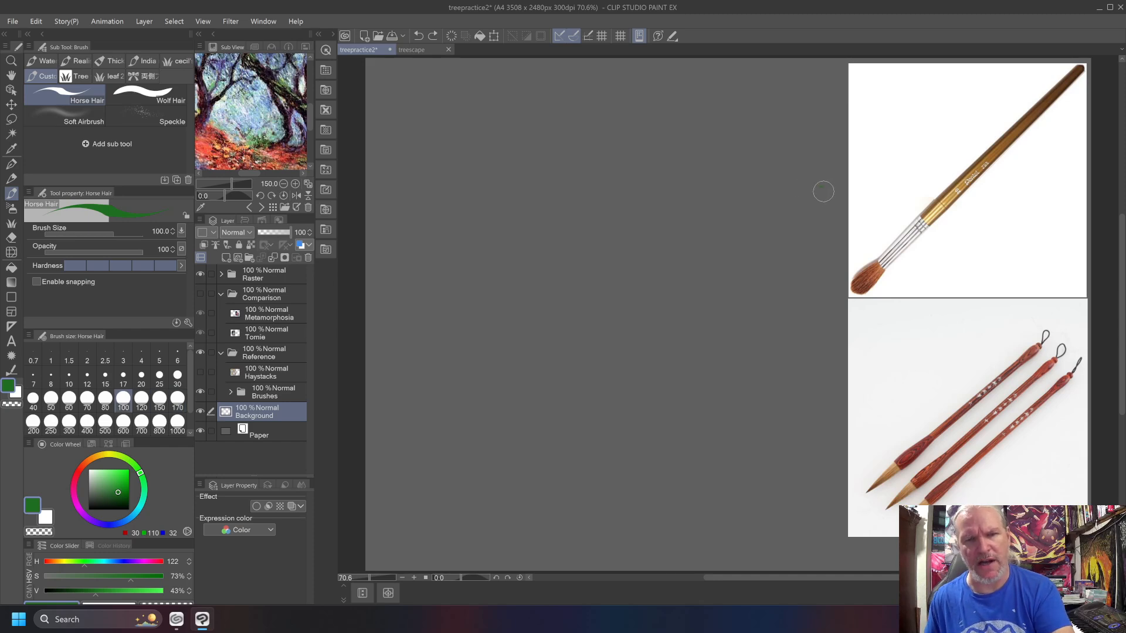
Step: Draw one diagonal and six near-vertical green Horse Hair strokes across the upper canvas, left of the brush photos
{"action": "left_click_drag", "start_coordinate": [828, 195], "coordinate": [709, 83]}
{"action": "left_click_drag", "start_coordinate": [632, 82], "coordinate": [646, 249]}
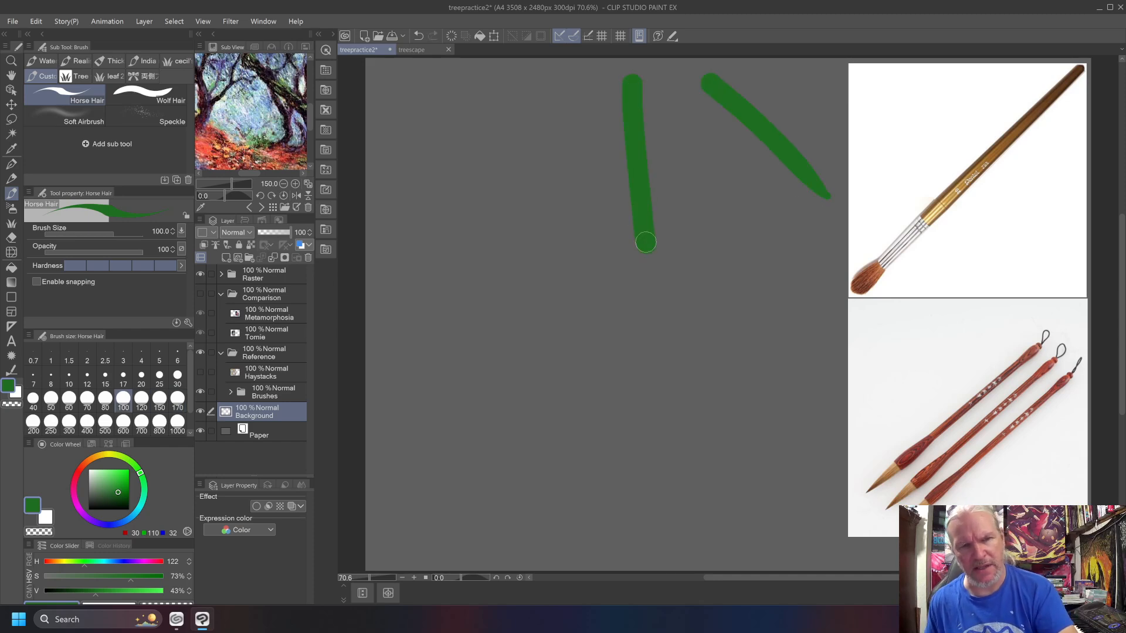
{"action": "left_click_drag", "start_coordinate": [578, 84], "coordinate": [597, 247]}
{"action": "left_click_drag", "start_coordinate": [540, 81], "coordinate": [552, 246]}
{"action": "left_click_drag", "start_coordinate": [503, 85], "coordinate": [517, 250]}
{"action": "left_click_drag", "start_coordinate": [469, 88], "coordinate": [490, 251]}
{"action": "left_click_drag", "start_coordinate": [434, 75], "coordinate": [455, 235]}
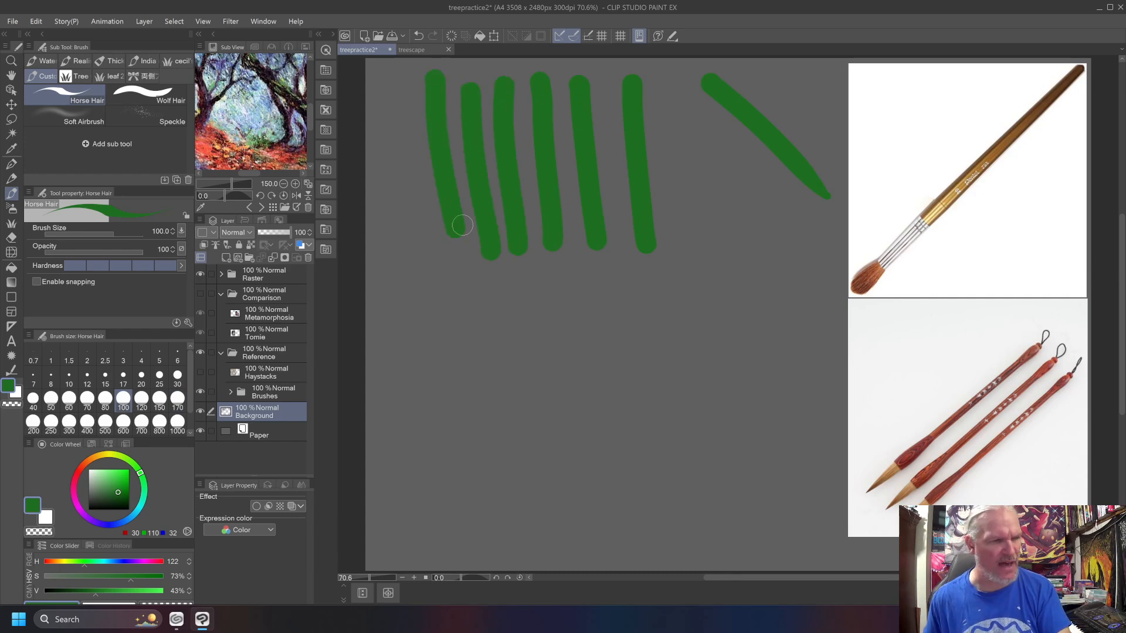
Step: Check the Horse Hair brush's size dynamics and try tapered pressure strokes beside and below the thick vertical ones
{"action": "left_click", "coordinate": [181, 231]}
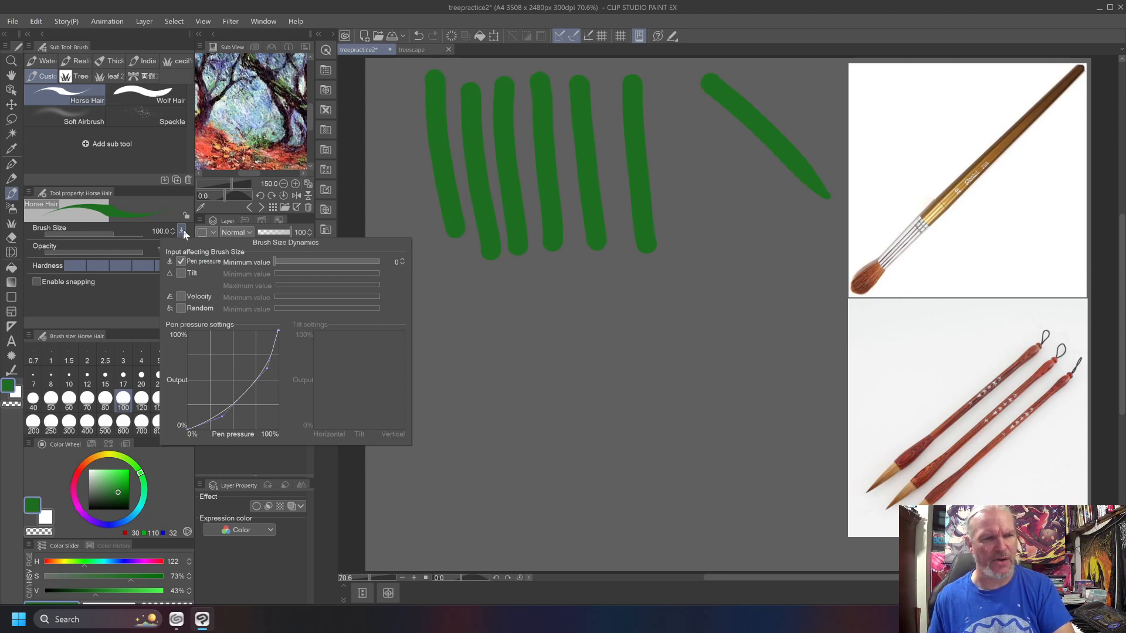
{"action": "left_click_drag", "start_coordinate": [671, 99], "coordinate": [756, 290]}
{"action": "left_click_drag", "start_coordinate": [730, 151], "coordinate": [768, 230]}
{"action": "mouse_move", "coordinate": [781, 286]}
{"action": "left_mouse_down"}
{"action": "mouse_move", "coordinate": [770, 364]}
{"action": "mouse_move", "coordinate": [644, 280]}
{"action": "left_mouse_up"}
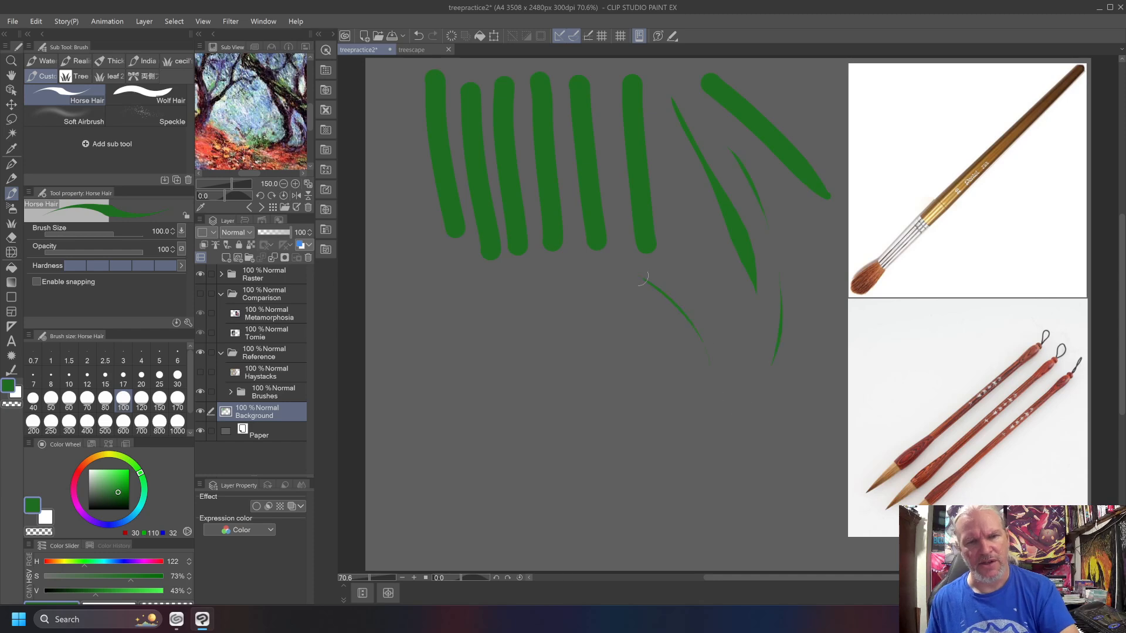
{"action": "left_click_drag", "start_coordinate": [716, 497], "coordinate": [522, 302]}
{"action": "left_click_drag", "start_coordinate": [748, 487], "coordinate": [699, 405]}
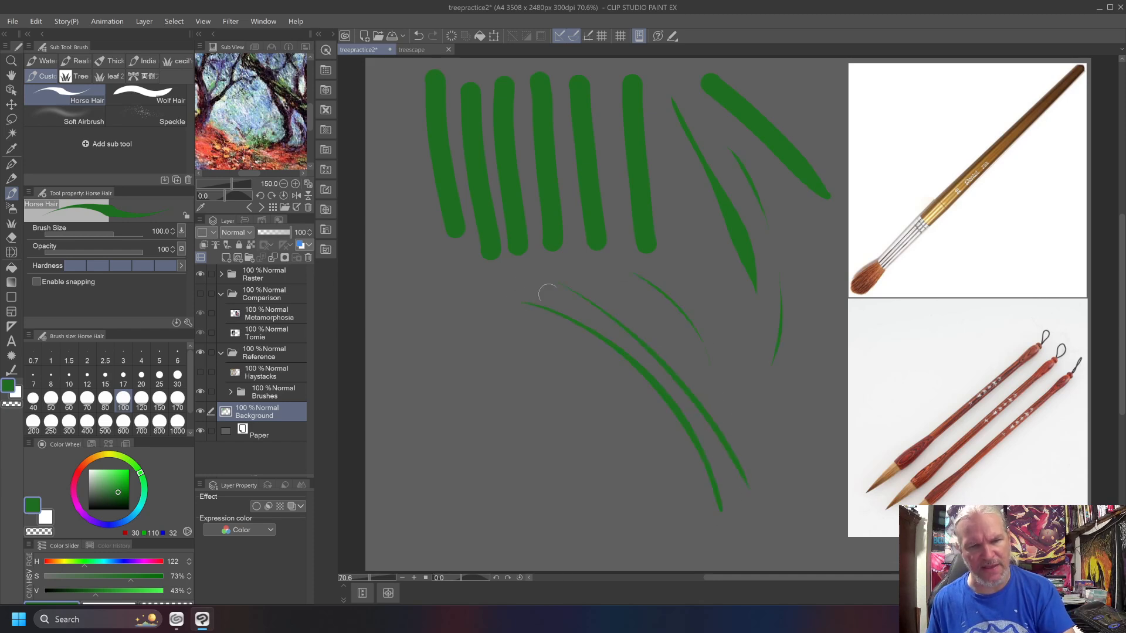
Step: Try one thick diagonal Horse Hair stroke and several thinner tapered strokes across the lower canvas, and clear the Background layer
{"action": "mouse_move", "coordinate": [440, 298]}
{"action": "left_mouse_down"}
{"action": "mouse_move", "coordinate": [571, 400]}
{"action": "mouse_move", "coordinate": [672, 503]}
{"action": "left_mouse_up"}
{"action": "left_click_drag", "start_coordinate": [462, 356], "coordinate": [492, 380]}
{"action": "left_click_drag", "start_coordinate": [536, 417], "coordinate": [626, 528]}
{"action": "left_click_drag", "start_coordinate": [455, 391], "coordinate": [574, 500]}
{"action": "left_click_drag", "start_coordinate": [412, 370], "coordinate": [481, 447]}
{"action": "left_click_drag", "start_coordinate": [502, 466], "coordinate": [542, 524]}
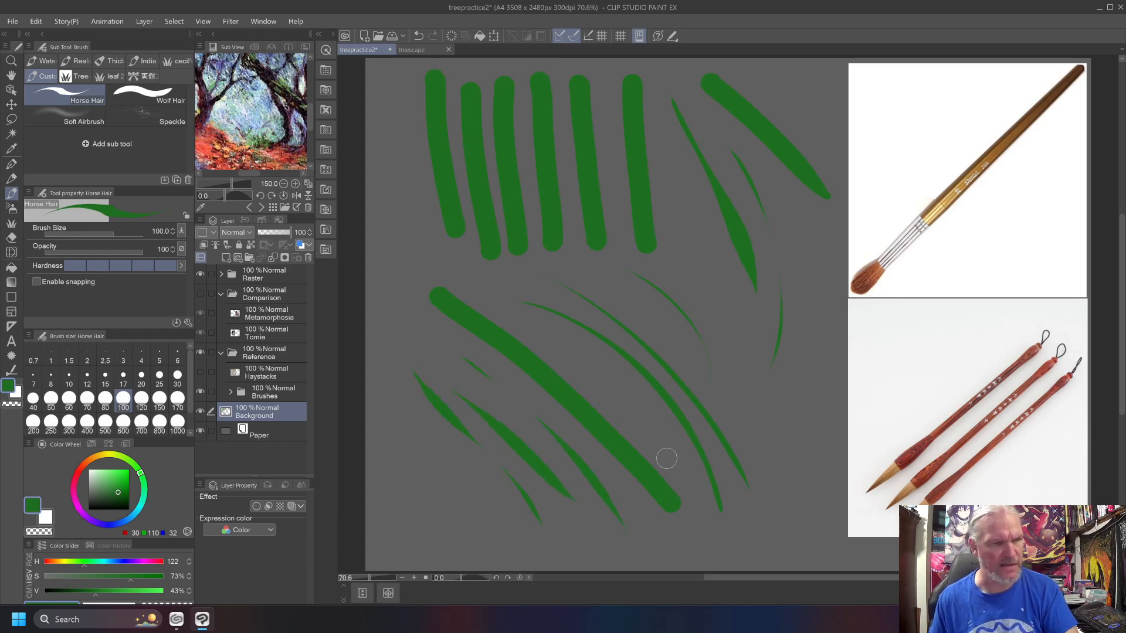
{"action": "mouse_move", "coordinate": [701, 379]}
{"action": "left_mouse_down"}
{"action": "mouse_move", "coordinate": [584, 282]}
{"action": "mouse_move", "coordinate": [743, 510]}
{"action": "left_mouse_up"}
{"action": "left_click_drag", "start_coordinate": [727, 344], "coordinate": [761, 473]}
{"action": "left_click_drag", "start_coordinate": [693, 256], "coordinate": [787, 497]}
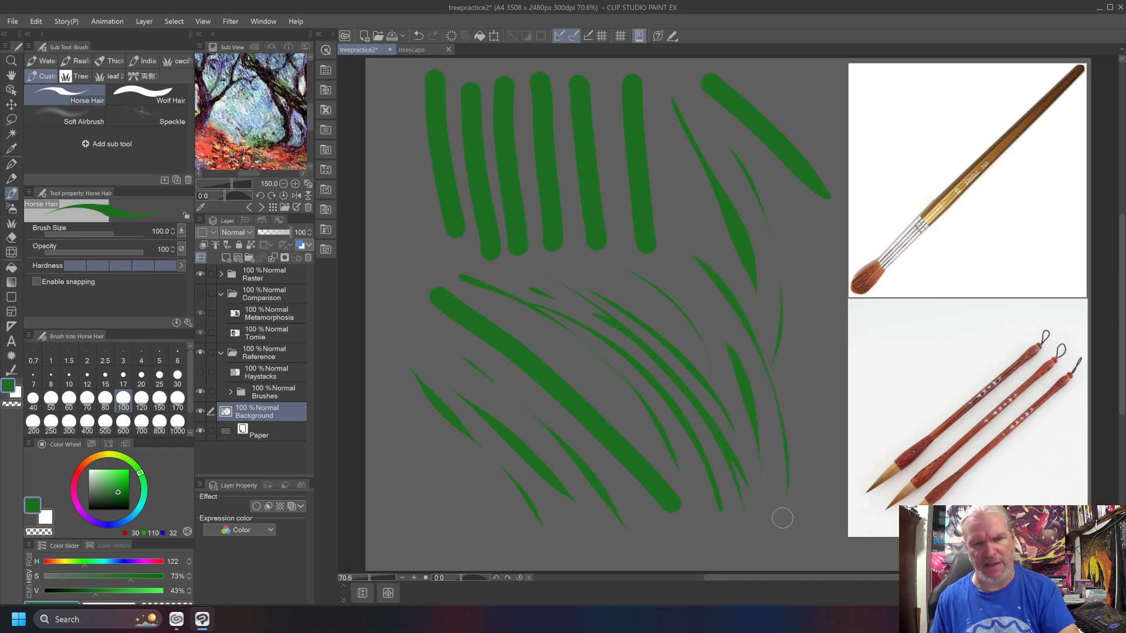
{"action": "key", "text": "Delete"}
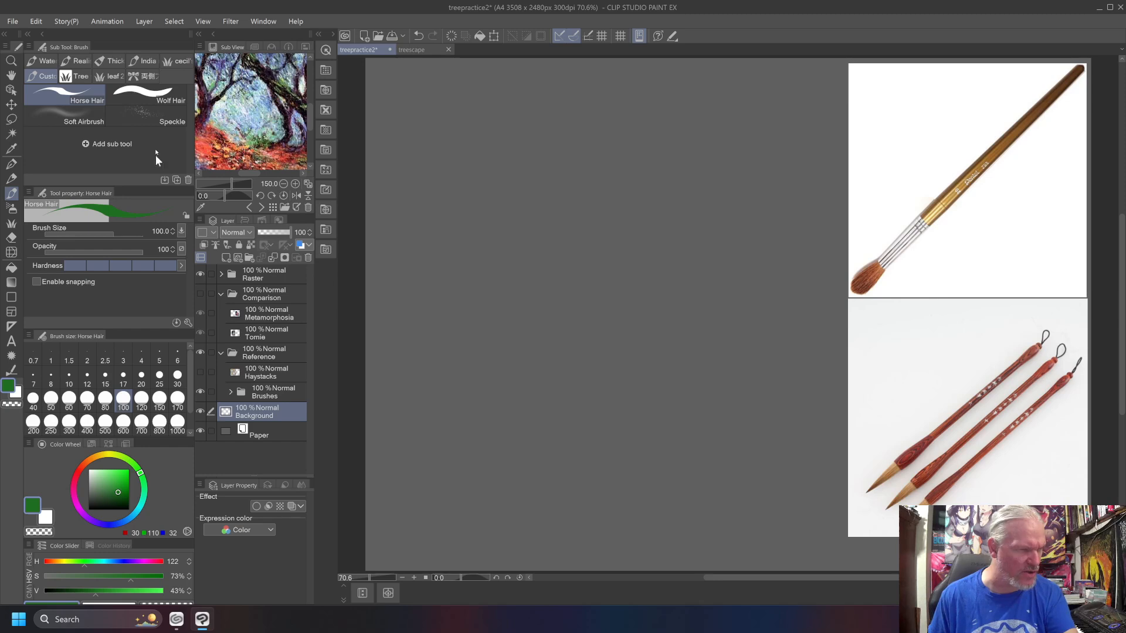
Step: Select the Wolf Hair custom brush and view the pen pressure curve that controls its brush size
{"action": "left_click", "coordinate": [157, 96]}
{"action": "left_click", "coordinate": [182, 232]}
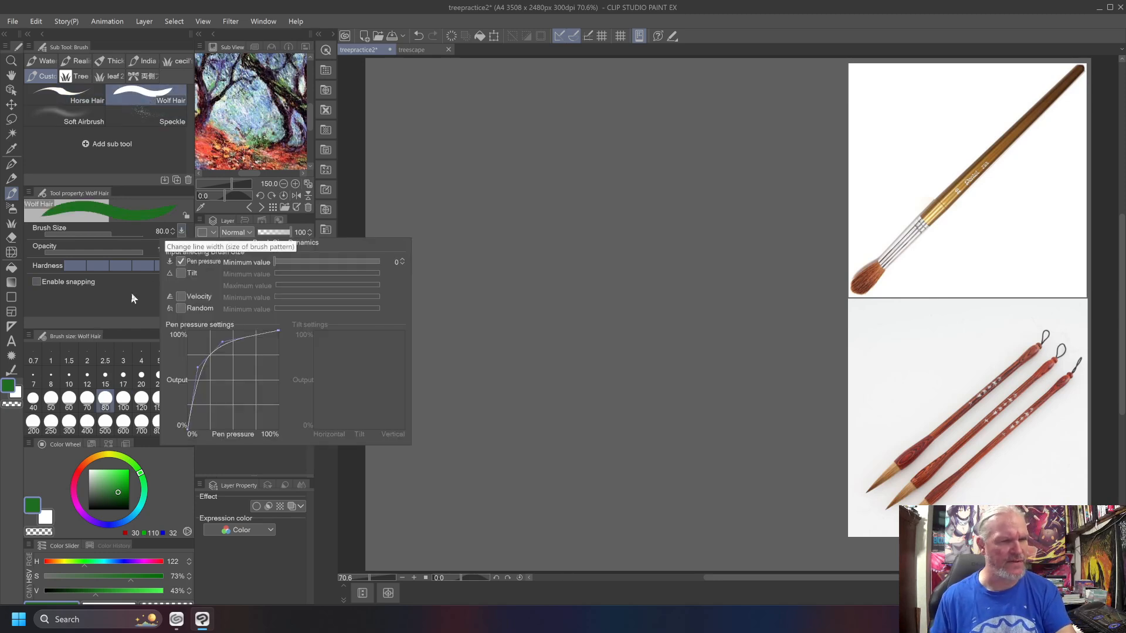
{"action": "left_click", "coordinate": [111, 299]}
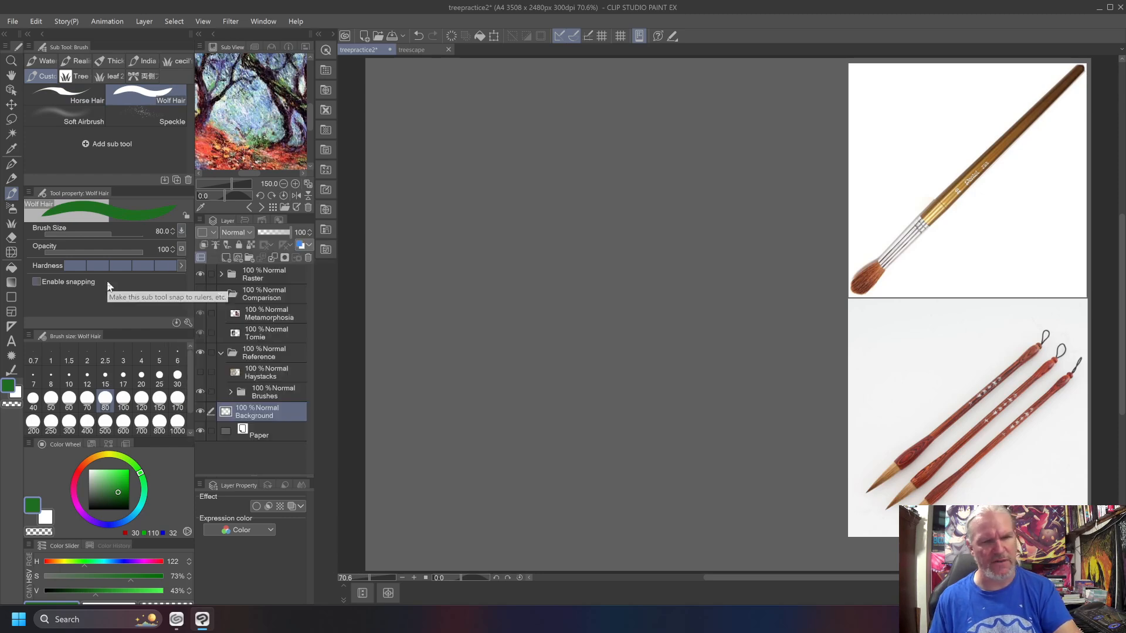
Step: Try five long diagonal Wolf Hair strokes at size 80 across the middle of the canvas
{"action": "mouse_move", "coordinate": [799, 487]}
{"action": "left_mouse_down"}
{"action": "mouse_move", "coordinate": [725, 367]}
{"action": "mouse_move", "coordinate": [740, 382]}
{"action": "mouse_move", "coordinate": [563, 197]}
{"action": "left_mouse_up"}
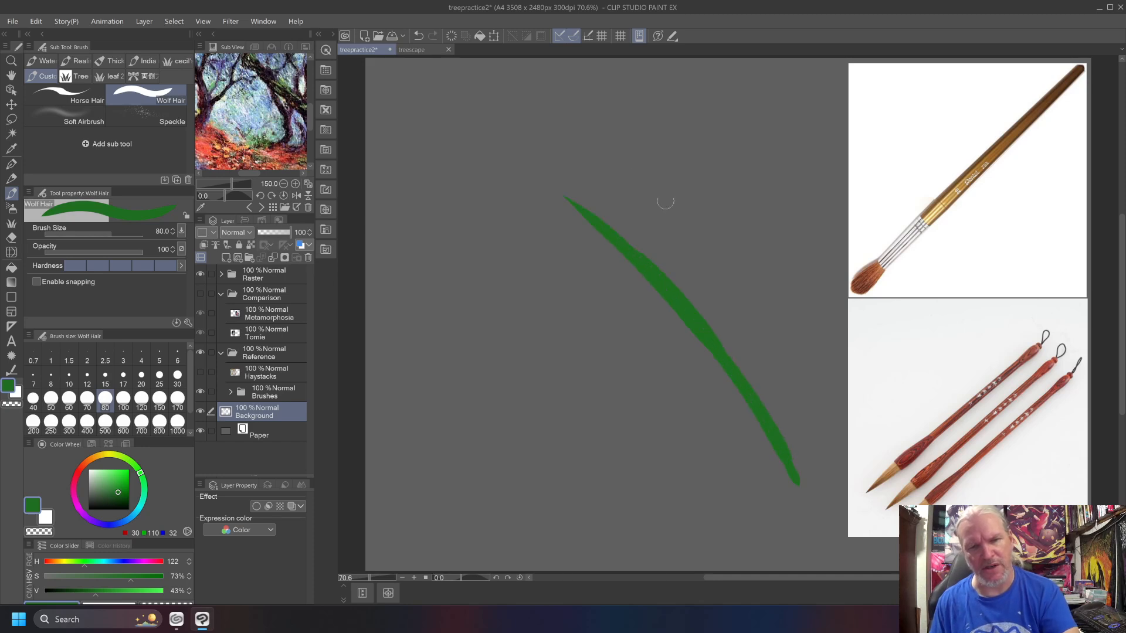
{"action": "left_click_drag", "start_coordinate": [615, 147], "coordinate": [766, 325]}
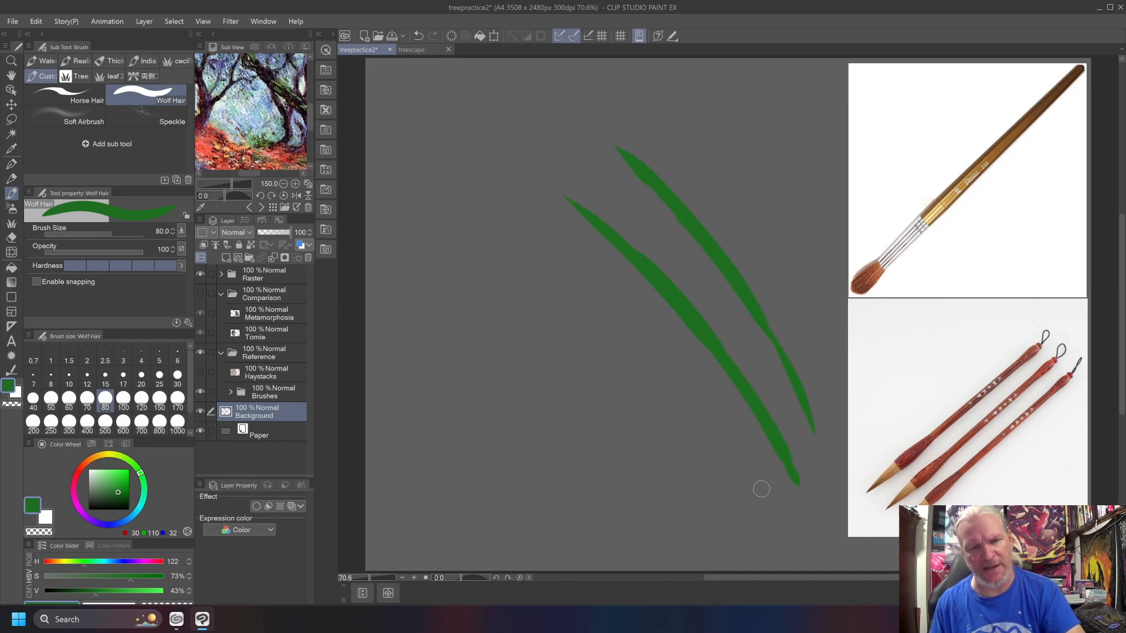
{"action": "left_click_drag", "start_coordinate": [751, 474], "coordinate": [518, 225]}
{"action": "mouse_move", "coordinate": [498, 285]}
{"action": "left_mouse_down"}
{"action": "mouse_move", "coordinate": [563, 336]}
{"action": "mouse_move", "coordinate": [706, 515]}
{"action": "left_mouse_up"}
{"action": "left_click_drag", "start_coordinate": [455, 249], "coordinate": [589, 364]}
Step: Reduce the Wolf Hair brush size to 17 and try several thin diagonal strokes among the thick ones
{"action": "key", "text": "bracketleft"}
{"action": "key", "text": "bracketleft"}
{"action": "key", "text": "bracketleft"}
{"action": "key", "text": "bracketleft"}
{"action": "key", "text": "bracketleft"}
{"action": "key", "text": "bracketleft"}
{"action": "key", "text": "bracketleft"}
{"action": "key", "text": "bracketleft"}
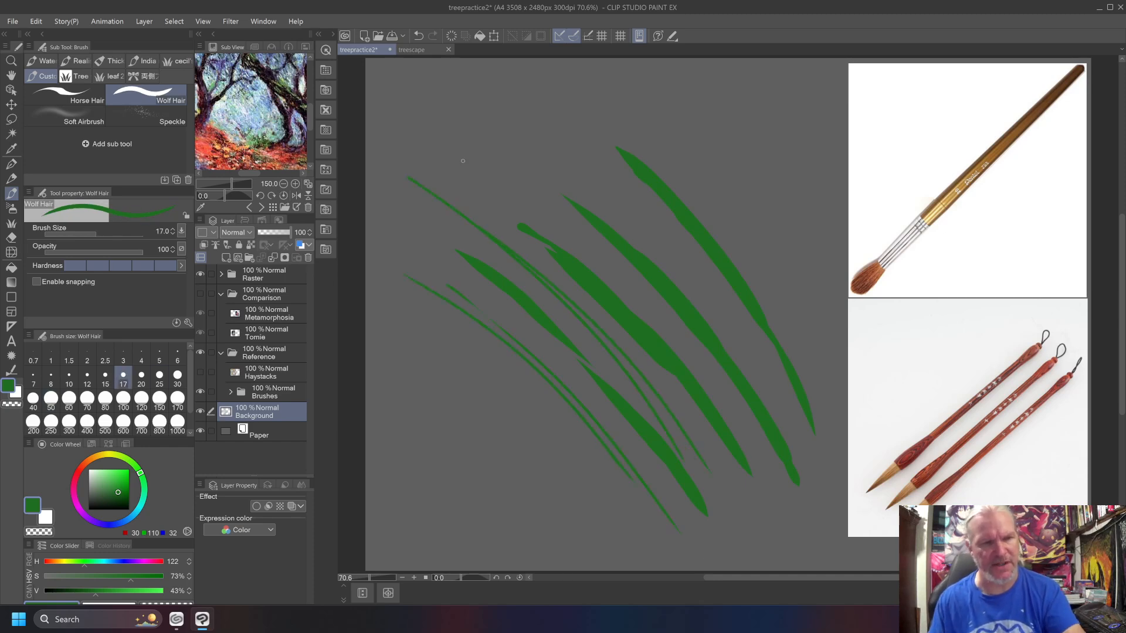
Step: Set the Wolf Hair brush size to 100 for four thick diagonal strokes over the upper canvas, and clear the Background layer
{"action": "key", "text": "bracketright"}
{"action": "key", "text": "bracketright"}
{"action": "key", "text": "bracketright"}
{"action": "key", "text": "bracketright"}
{"action": "key", "text": "bracketright"}
{"action": "key", "text": "bracketright"}
{"action": "key", "text": "bracketright"}
{"action": "key", "text": "bracketright"}
{"action": "key", "text": "bracketright"}
{"action": "mouse_move", "coordinate": [485, 104]}
{"action": "left_mouse_down"}
{"action": "mouse_move", "coordinate": [594, 181]}
{"action": "mouse_move", "coordinate": [768, 394]}
{"action": "left_mouse_up"}
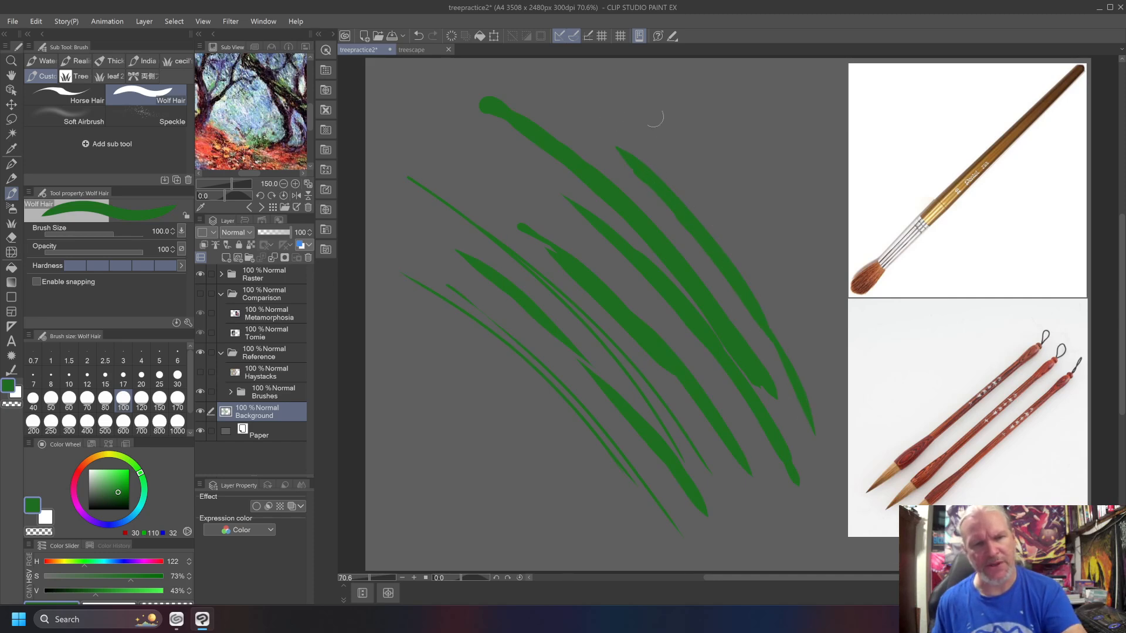
{"action": "mouse_move", "coordinate": [829, 350]}
{"action": "left_mouse_down"}
{"action": "mouse_move", "coordinate": [721, 186]}
{"action": "mouse_move", "coordinate": [668, 138]}
{"action": "left_mouse_up"}
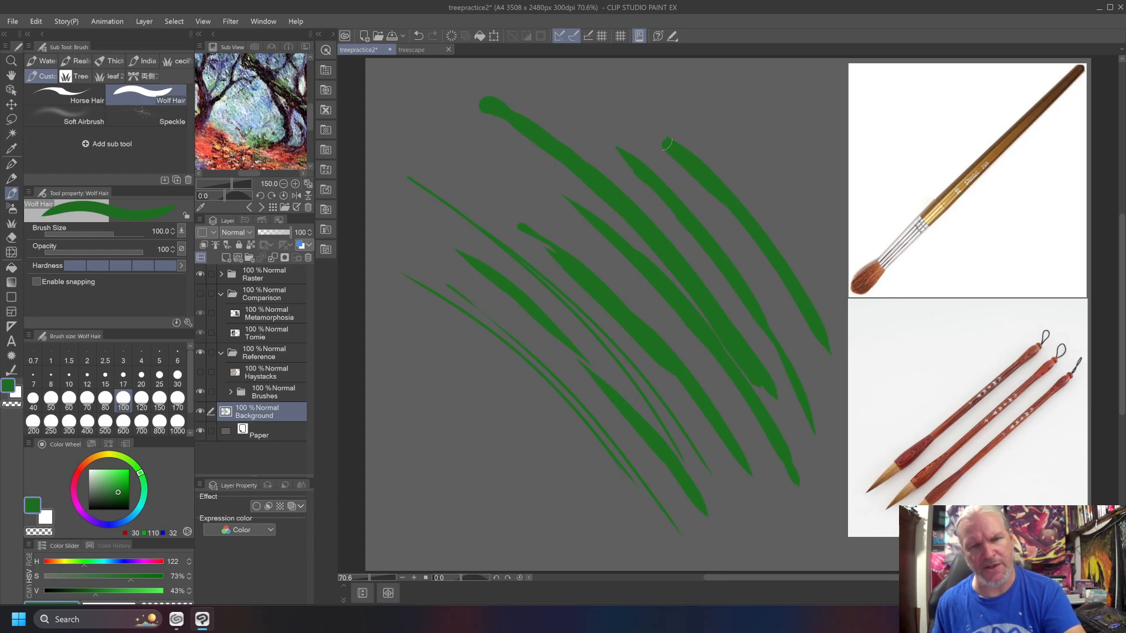
{"action": "mouse_move", "coordinate": [811, 276]}
{"action": "left_mouse_down"}
{"action": "mouse_move", "coordinate": [729, 164]}
{"action": "mouse_move", "coordinate": [653, 101]}
{"action": "left_mouse_up"}
{"action": "left_click_drag", "start_coordinate": [805, 244], "coordinate": [656, 94]}
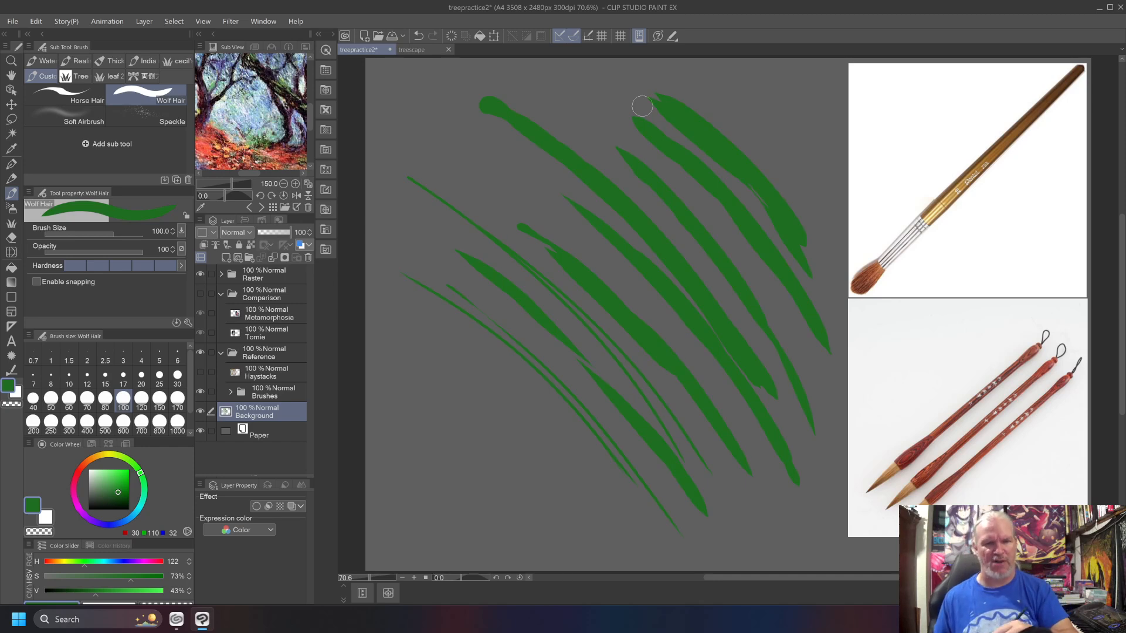
{"action": "key", "text": "Delete"}
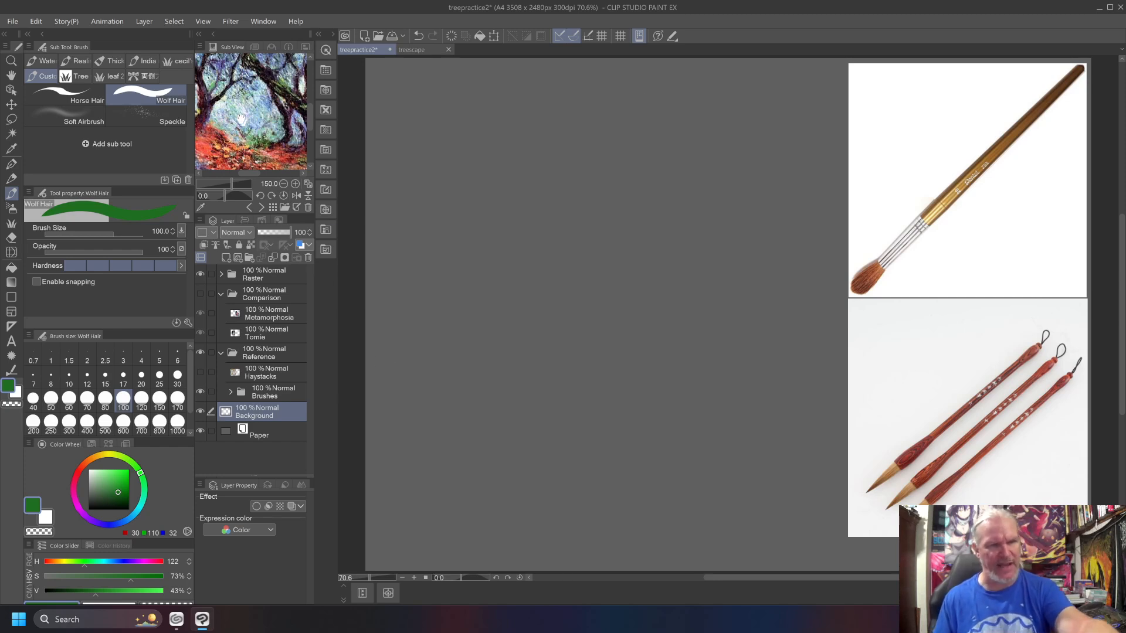
Step: Show the Haystacks paintings beside the brush photos, and collapse and hide the Reference group
{"action": "left_click", "coordinate": [211, 392]}
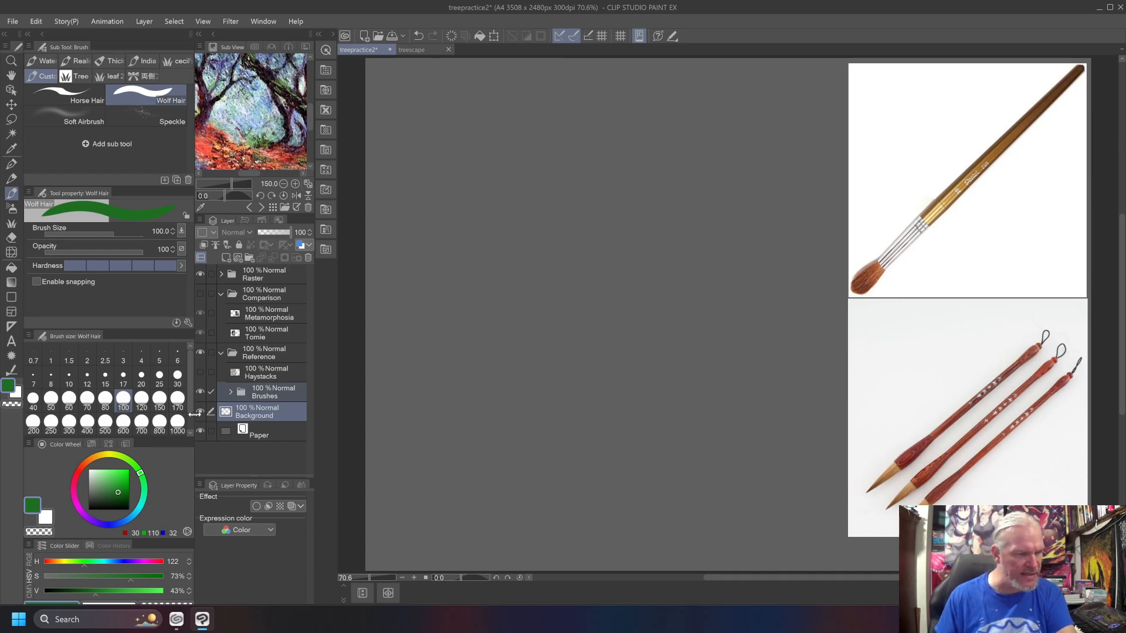
{"action": "left_click", "coordinate": [211, 393]}
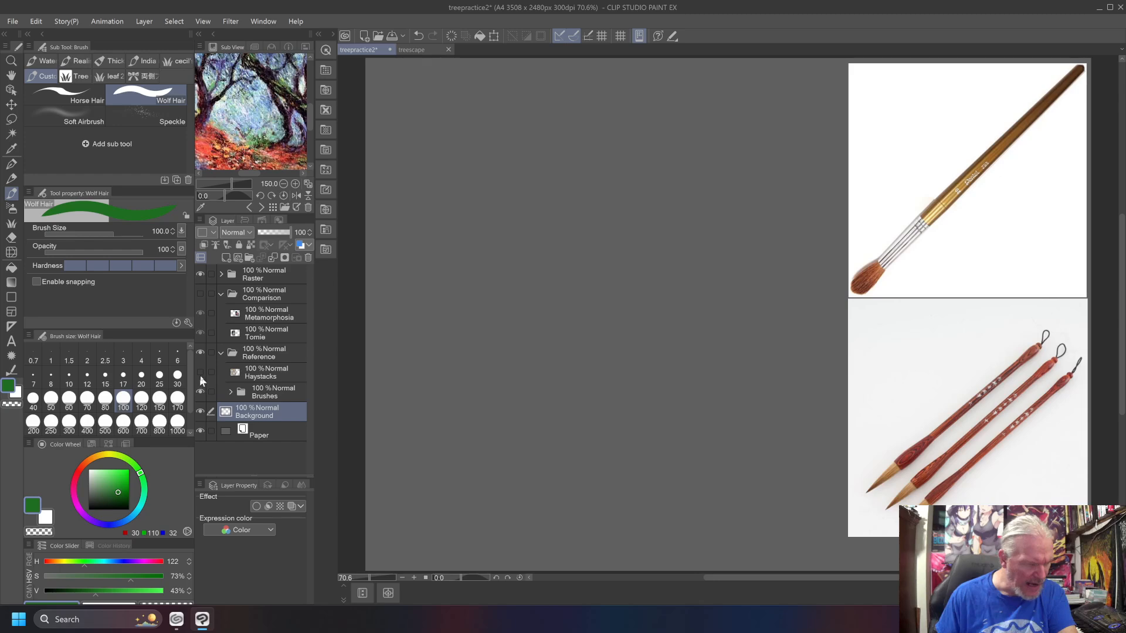
{"action": "left_click", "coordinate": [201, 372]}
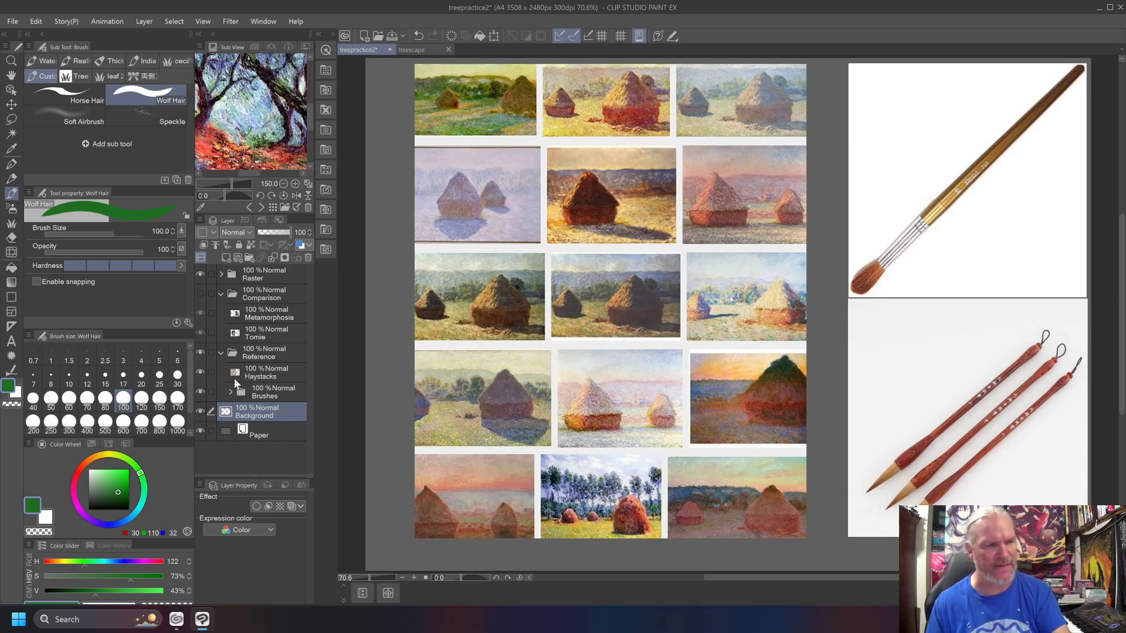
{"action": "left_click", "coordinate": [221, 354]}
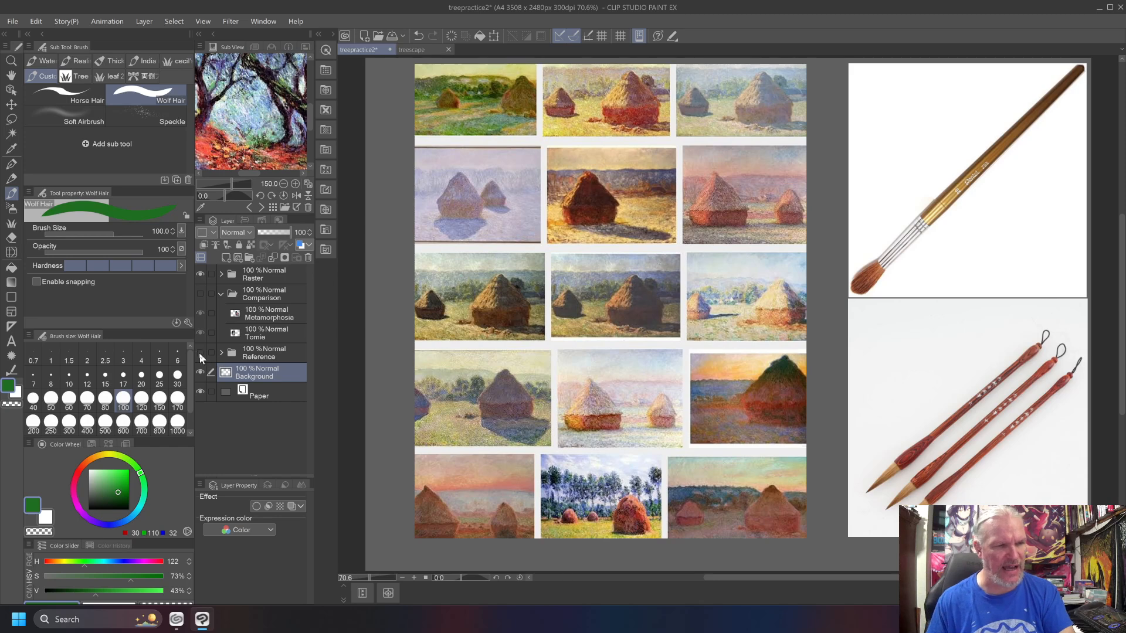
{"action": "left_click", "coordinate": [200, 353]}
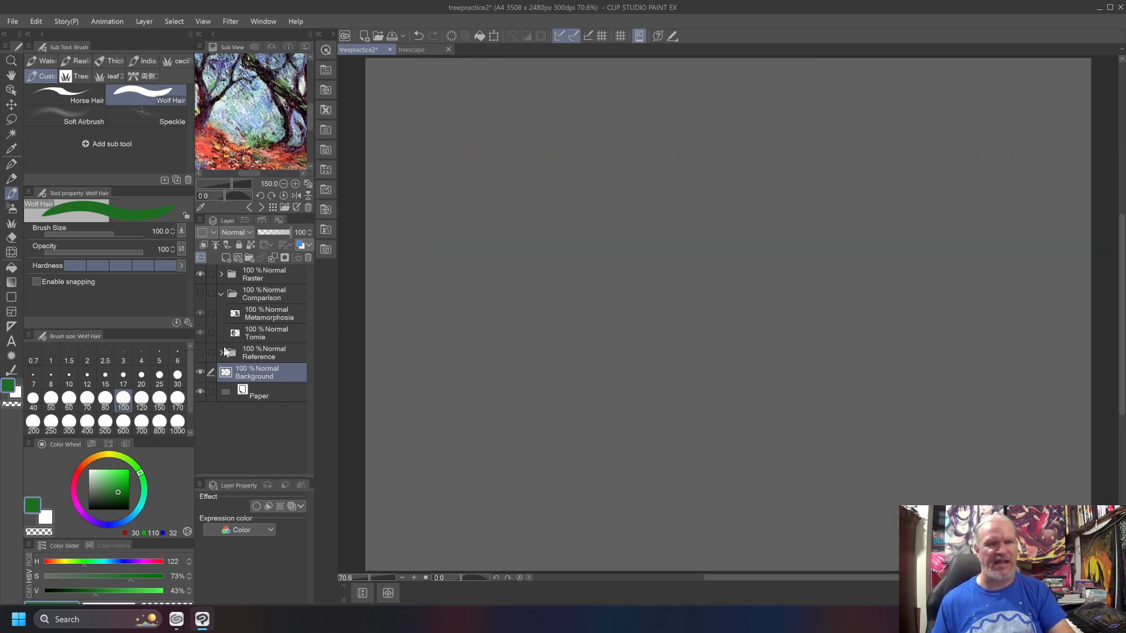
Step: View the Tomie and Metamorphosis covers in the Comparison group, and hide and collapse the group again
{"action": "left_click", "coordinate": [200, 294]}
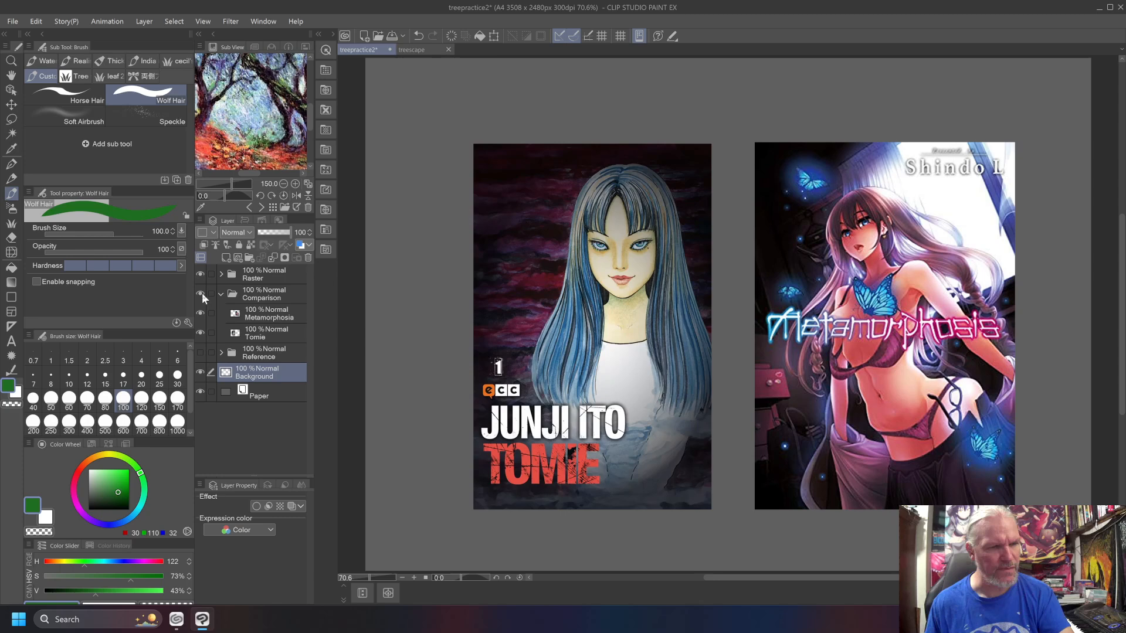
{"action": "left_click", "coordinate": [200, 293]}
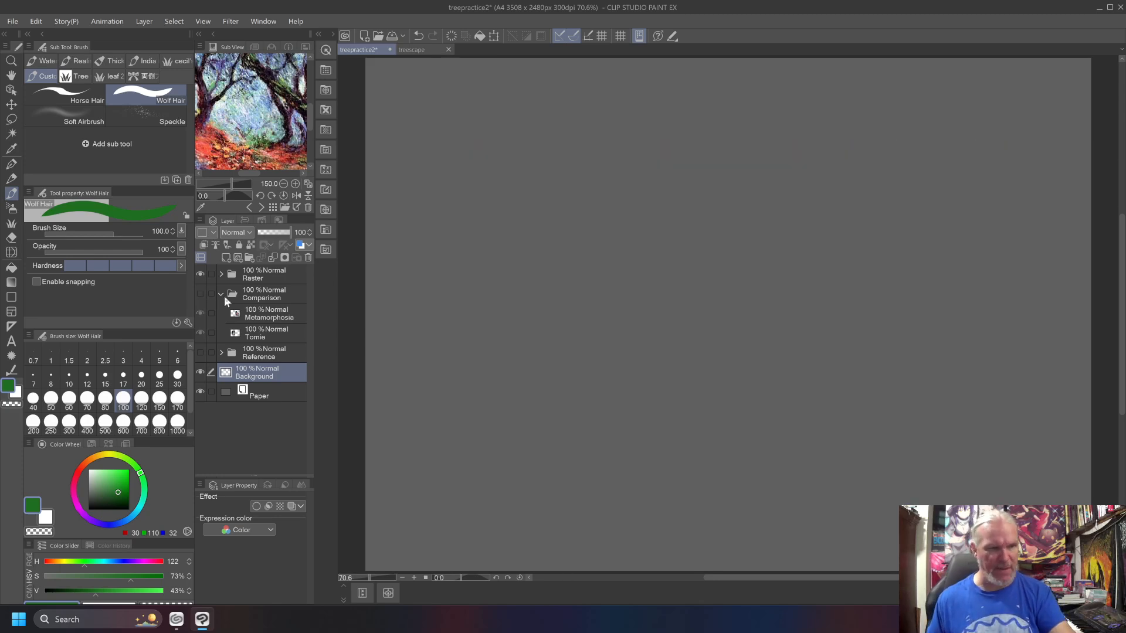
{"action": "left_click", "coordinate": [221, 294]}
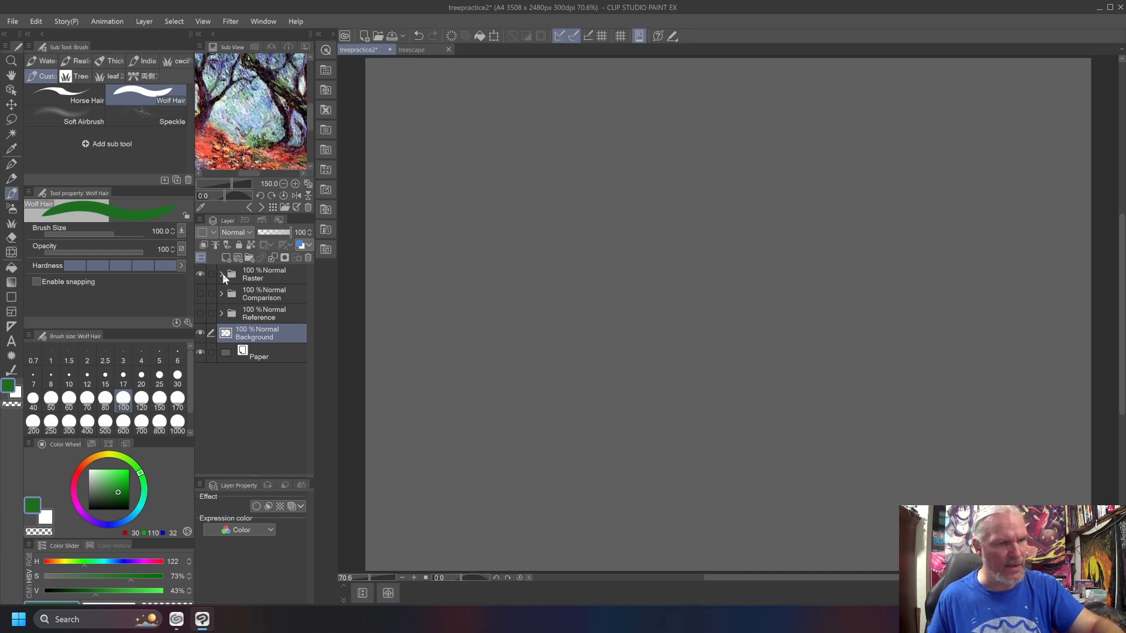
Step: Expand the Raster group and view the Tree 20 painting, hiding it again
{"action": "left_click", "coordinate": [225, 276]}
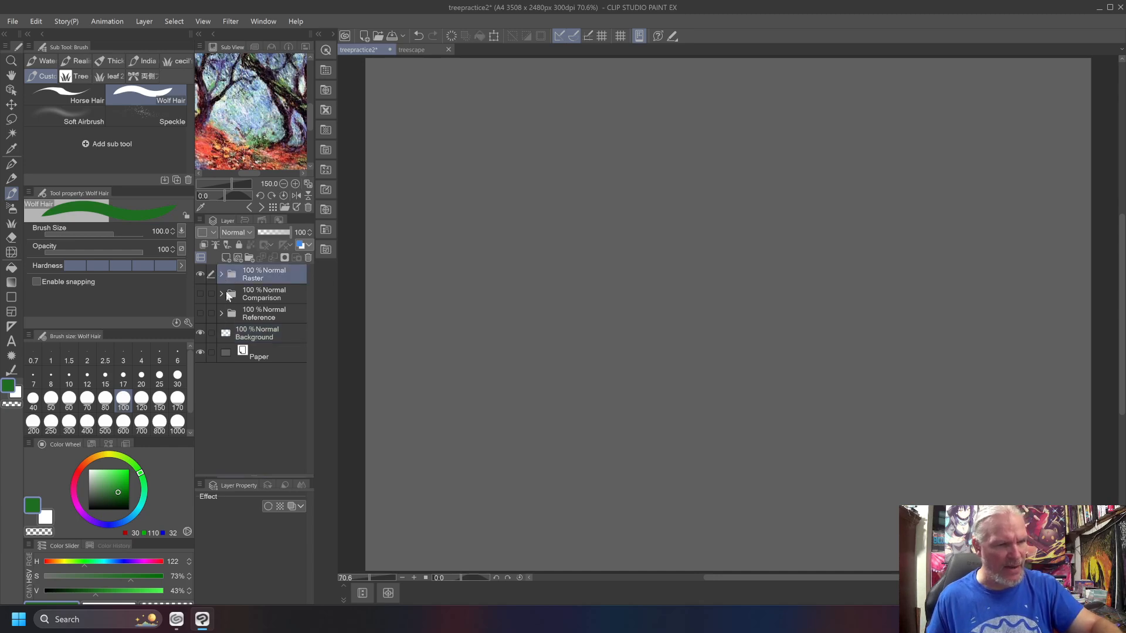
{"action": "left_click", "coordinate": [220, 273]}
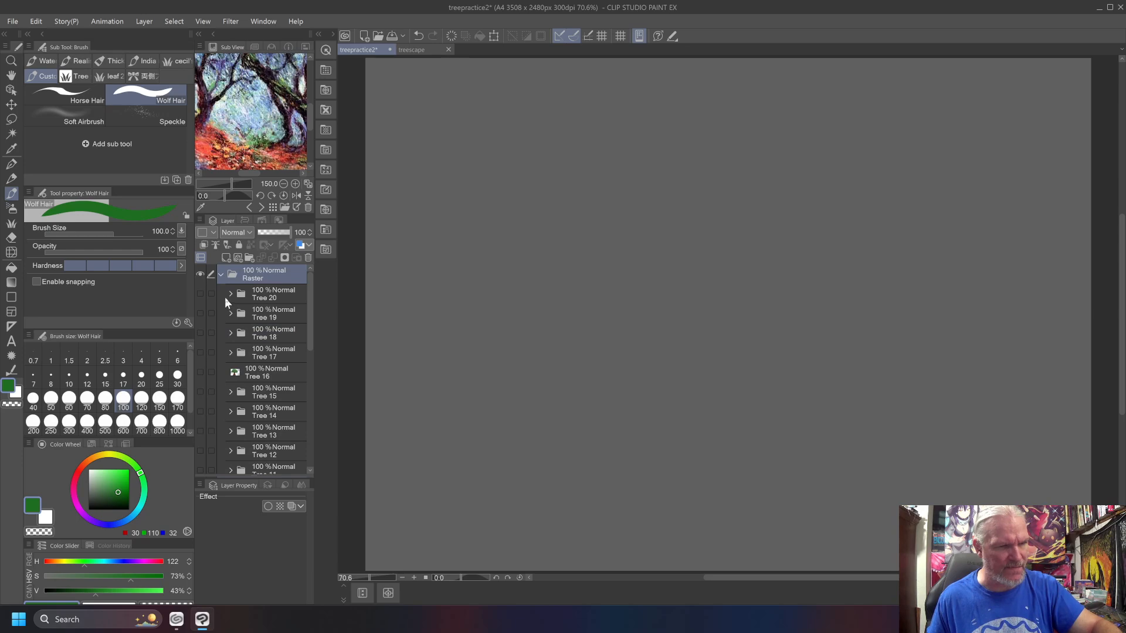
{"action": "left_click", "coordinate": [200, 294]}
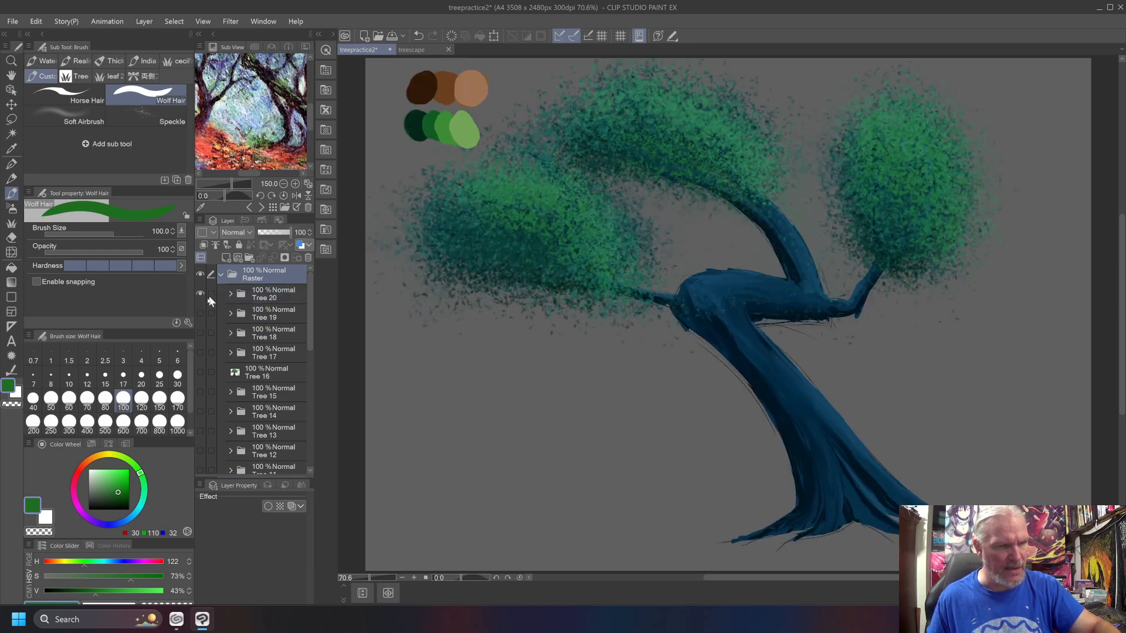
{"action": "left_click", "coordinate": [207, 333]}
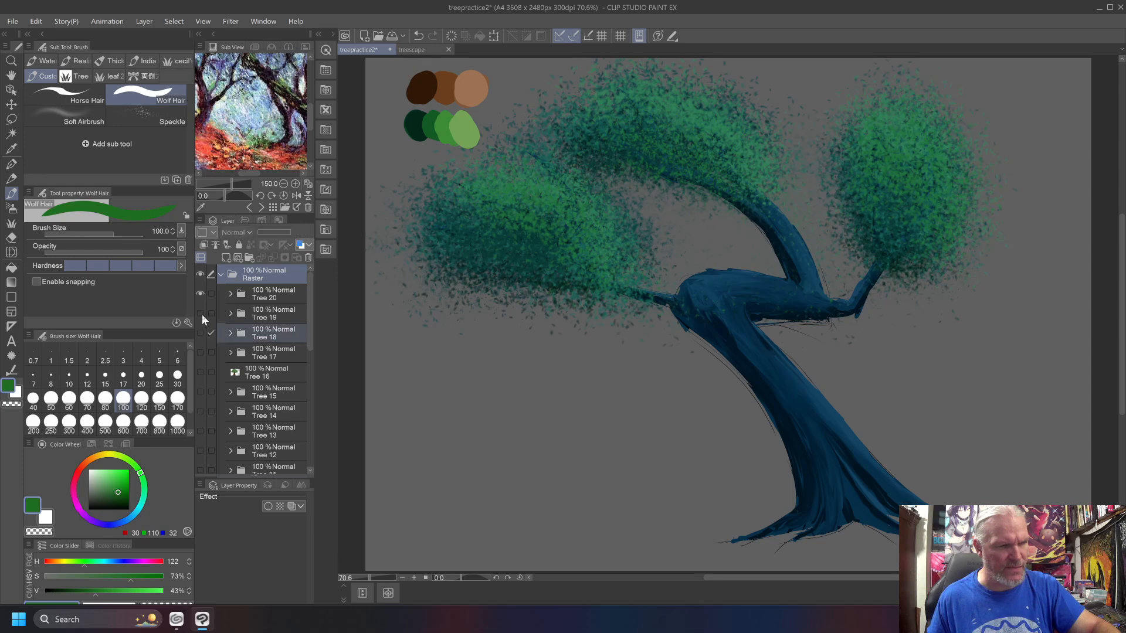
{"action": "left_click", "coordinate": [200, 294]}
{"action": "left_click", "coordinate": [208, 332]}
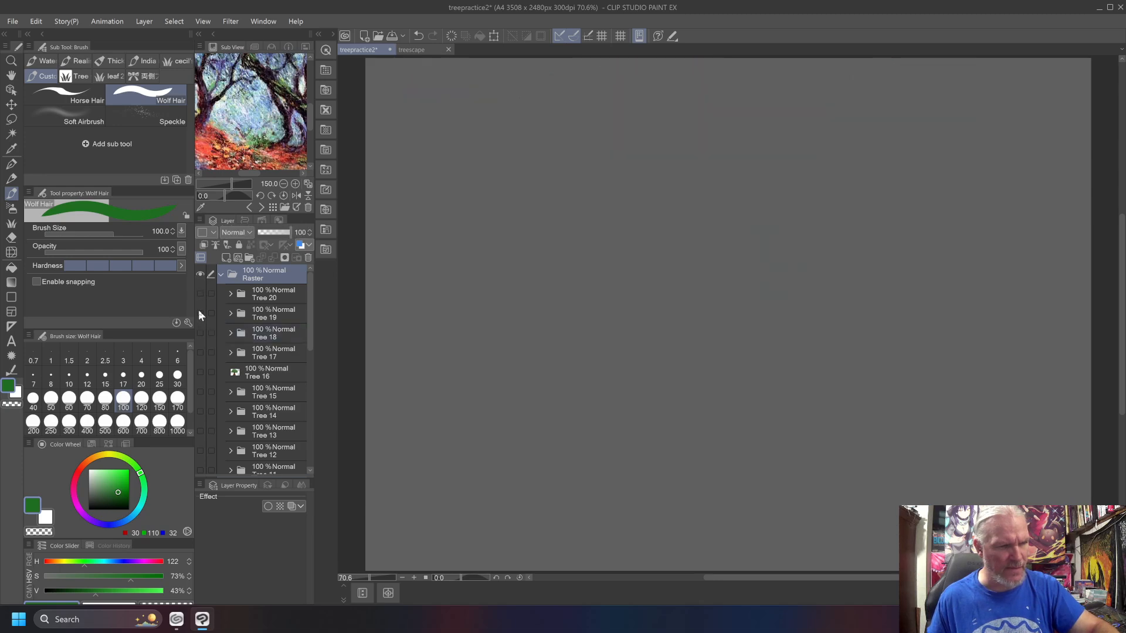
Step: Show the Tree 19 and Tree 18 paintings, toggling Tree 19 off and on to compare them
{"action": "left_click", "coordinate": [200, 313]}
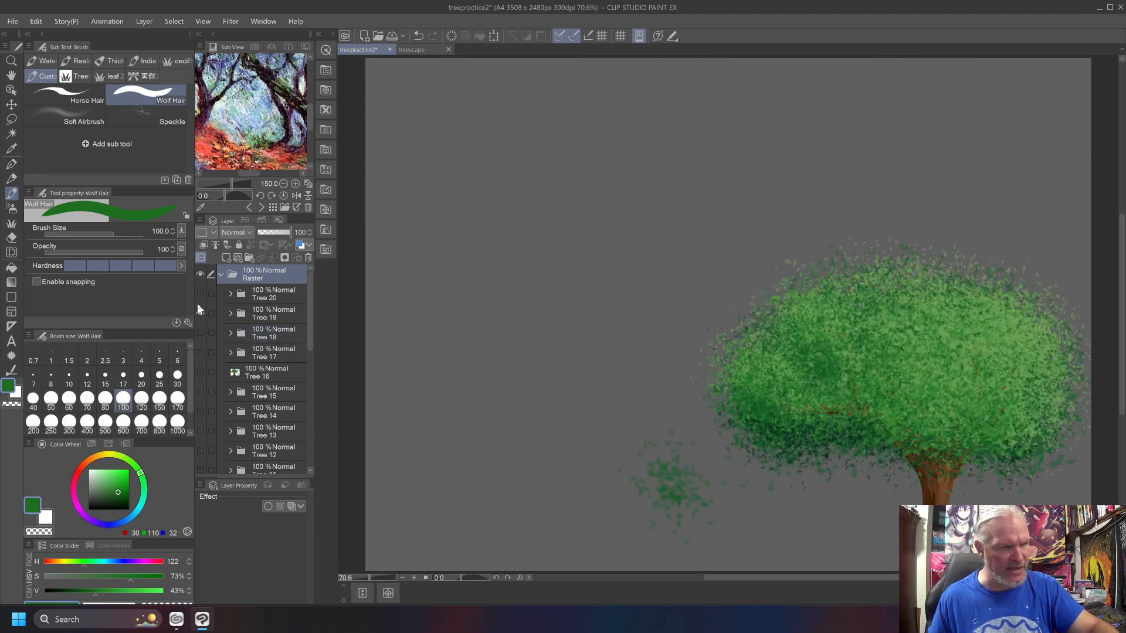
{"action": "left_click", "coordinate": [200, 333]}
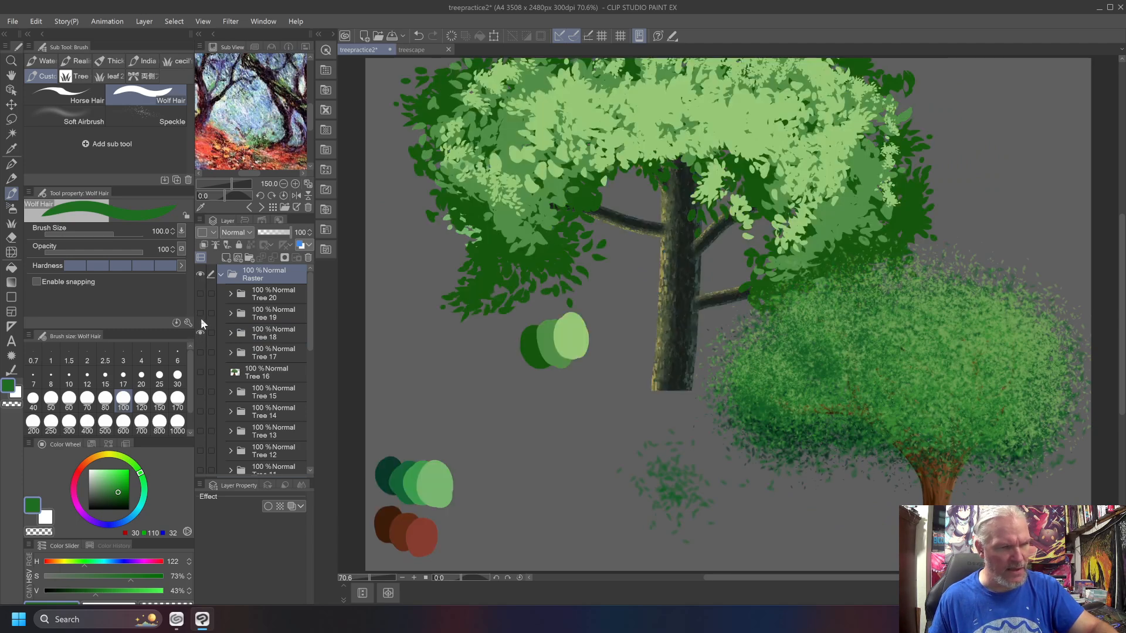
{"action": "left_click", "coordinate": [201, 316]}
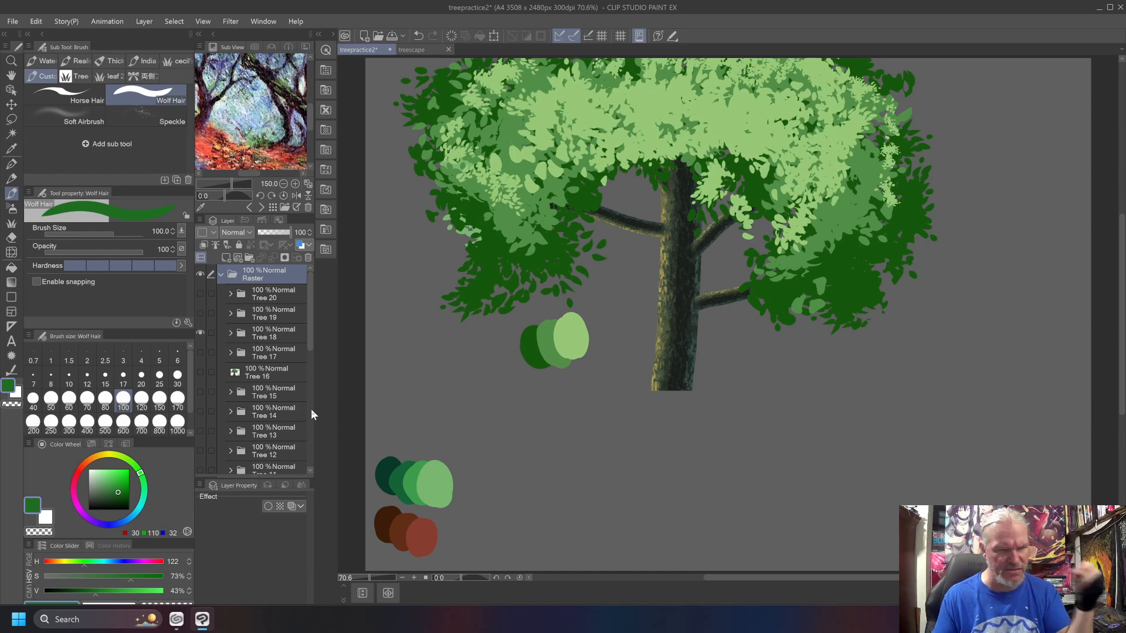
{"action": "left_click", "coordinate": [201, 313]}
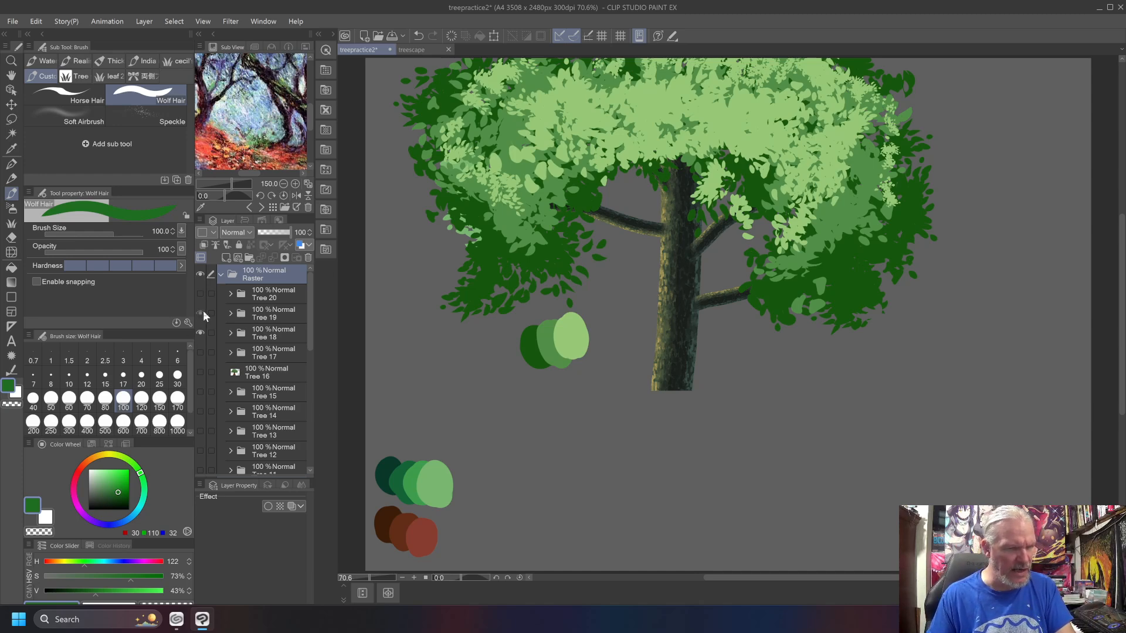
Step: Hide the Raster group and look at the Speckle brush's settings, returning to the Wolf Hair brush
{"action": "left_click", "coordinate": [199, 273]}
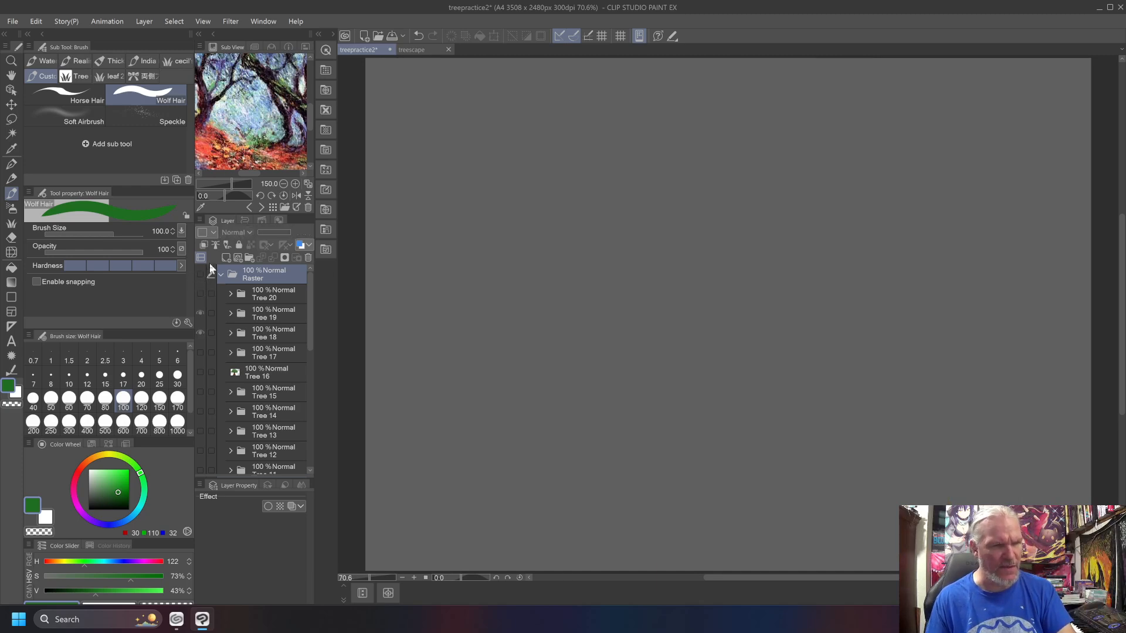
{"action": "left_click", "coordinate": [163, 108]}
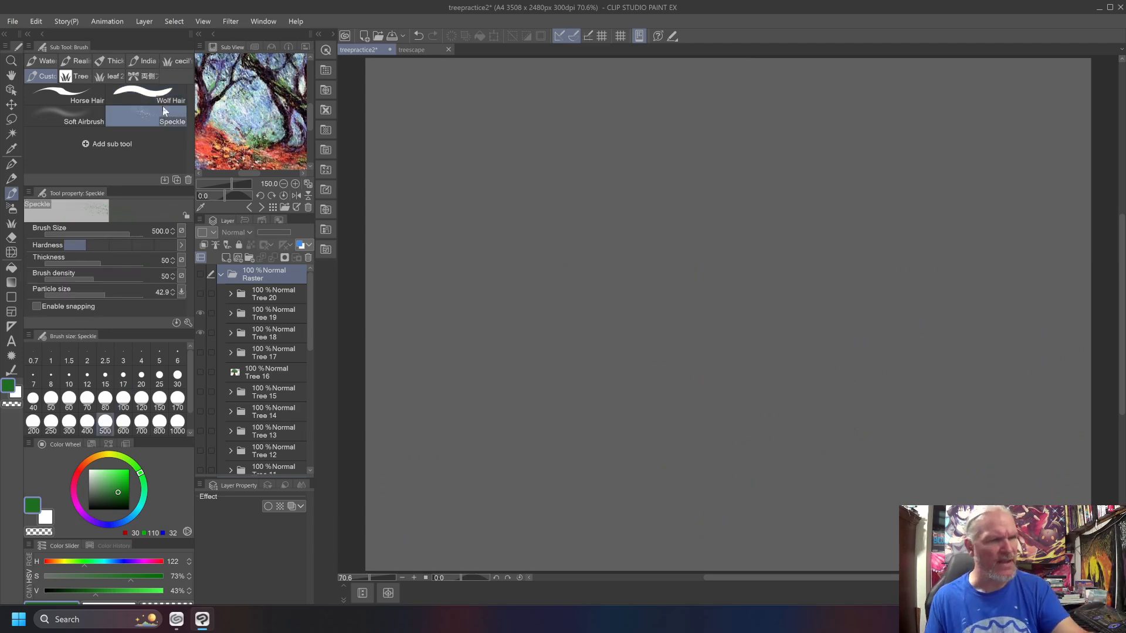
{"action": "left_click", "coordinate": [137, 101]}
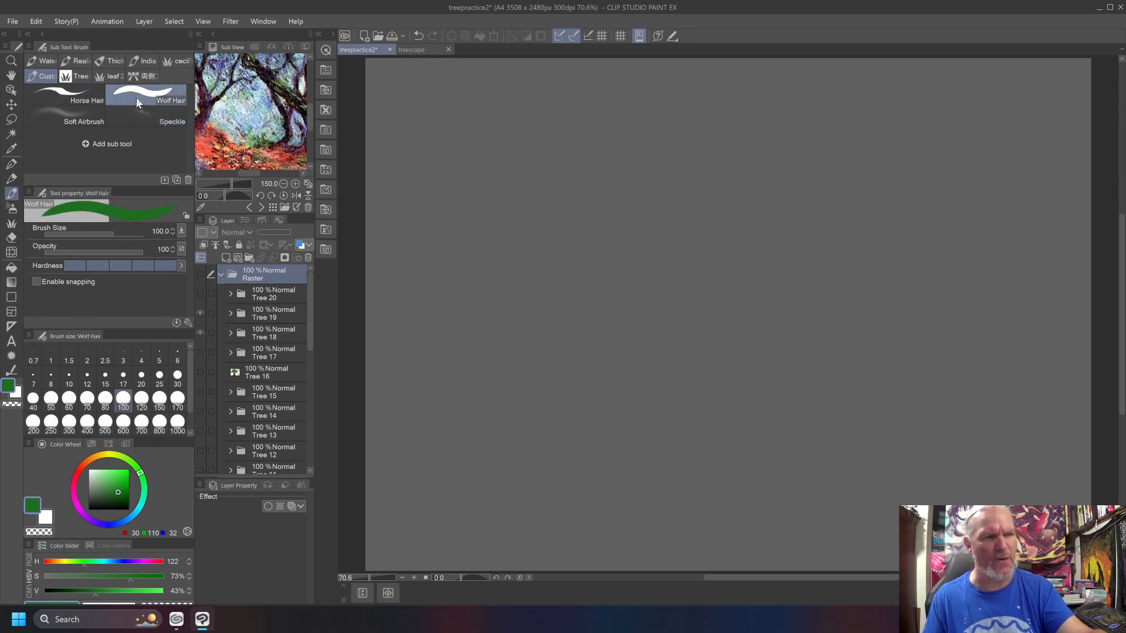
Step: Turn off pen pressure for the Horse Hair brush's size and turn it on for its opacity
{"action": "left_click", "coordinate": [72, 112]}
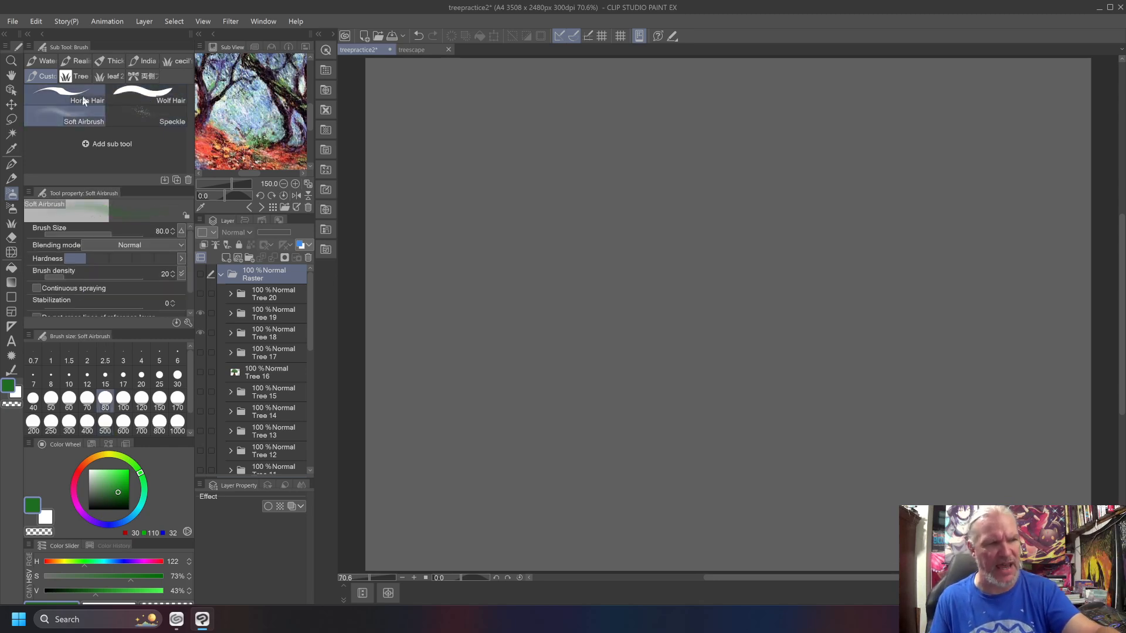
{"action": "left_click", "coordinate": [82, 97]}
{"action": "left_click", "coordinate": [182, 231]}
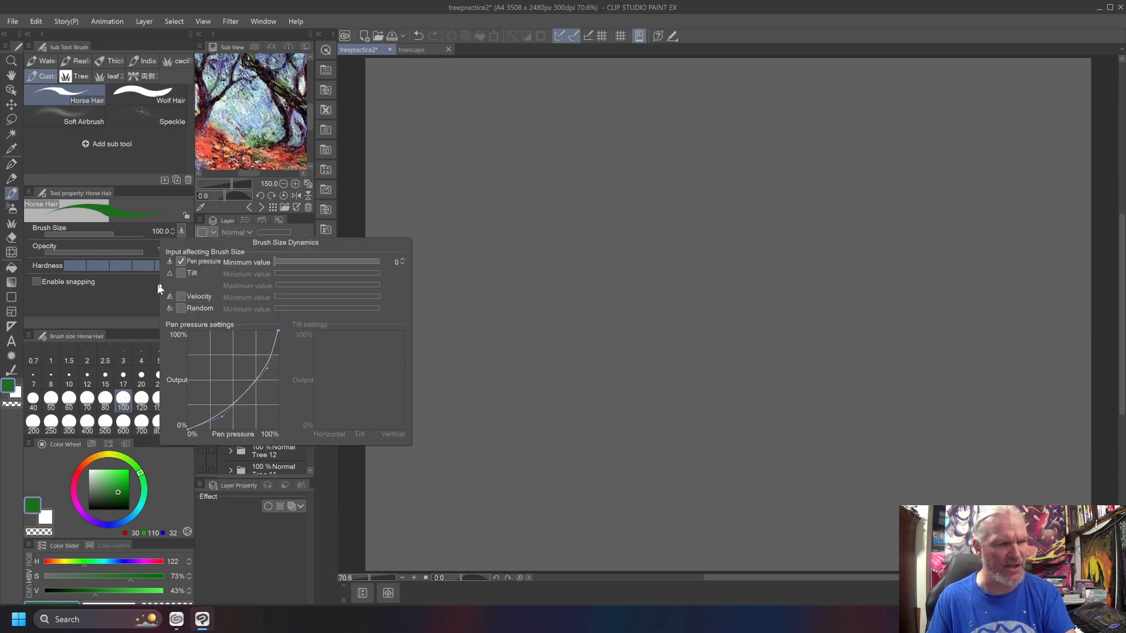
{"action": "left_click", "coordinate": [180, 262]}
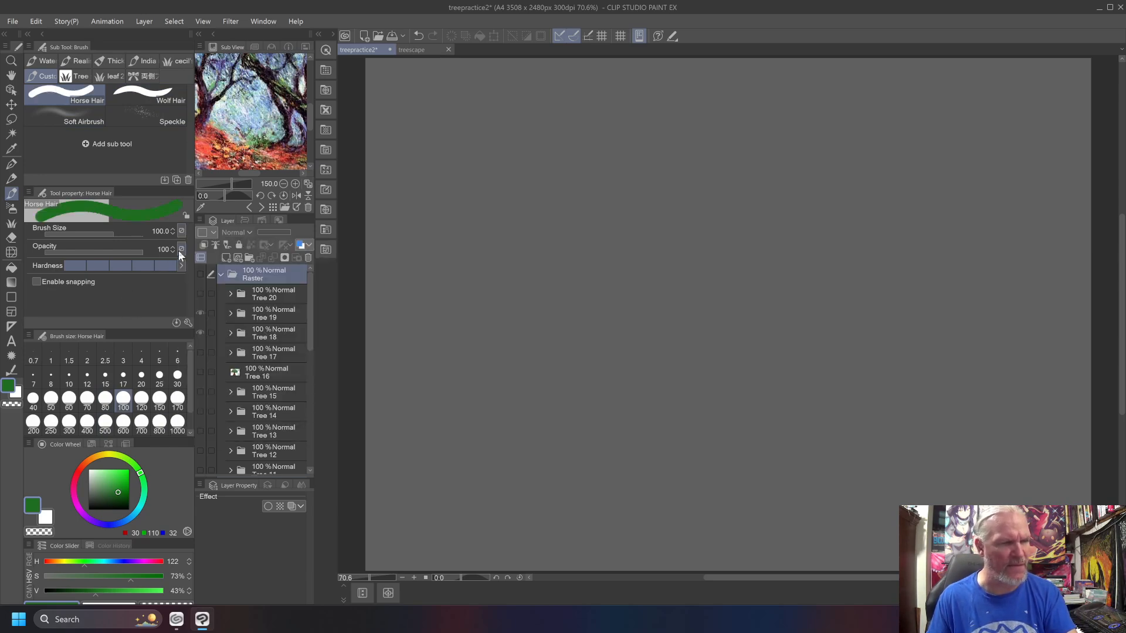
{"action": "left_click", "coordinate": [181, 249]}
{"action": "left_click", "coordinate": [170, 280]}
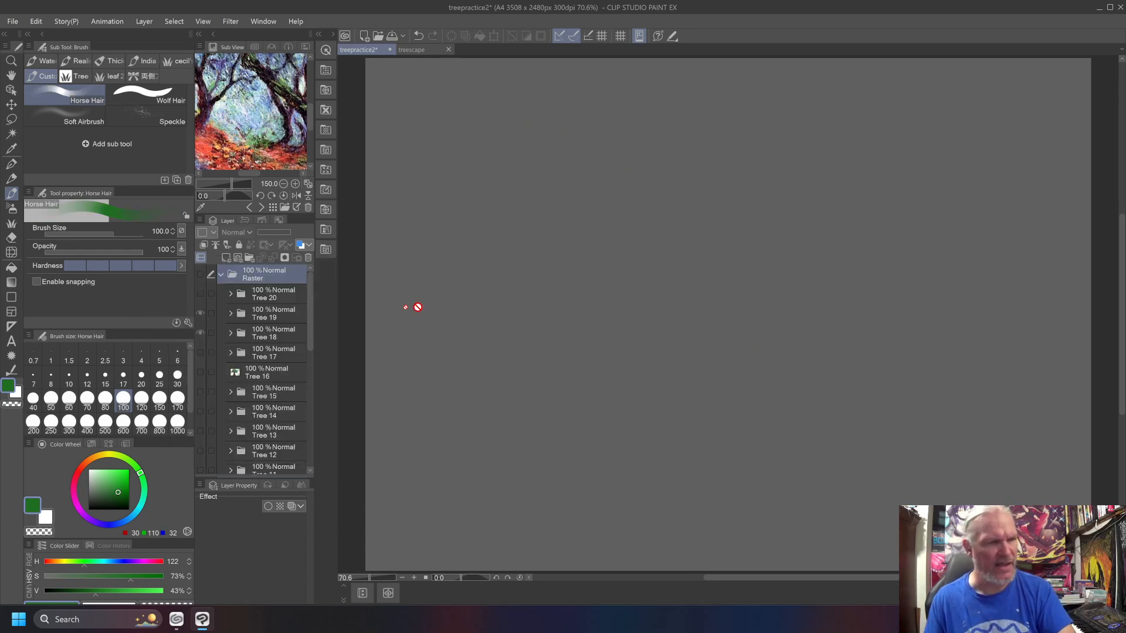
Step: Paint several curved green test strokes on the Background layer with the opacity-sensitive Horse Hair brush
{"action": "left_click", "coordinate": [259, 374]}
{"action": "left_click_drag", "start_coordinate": [309, 345], "coordinate": [247, 416]}
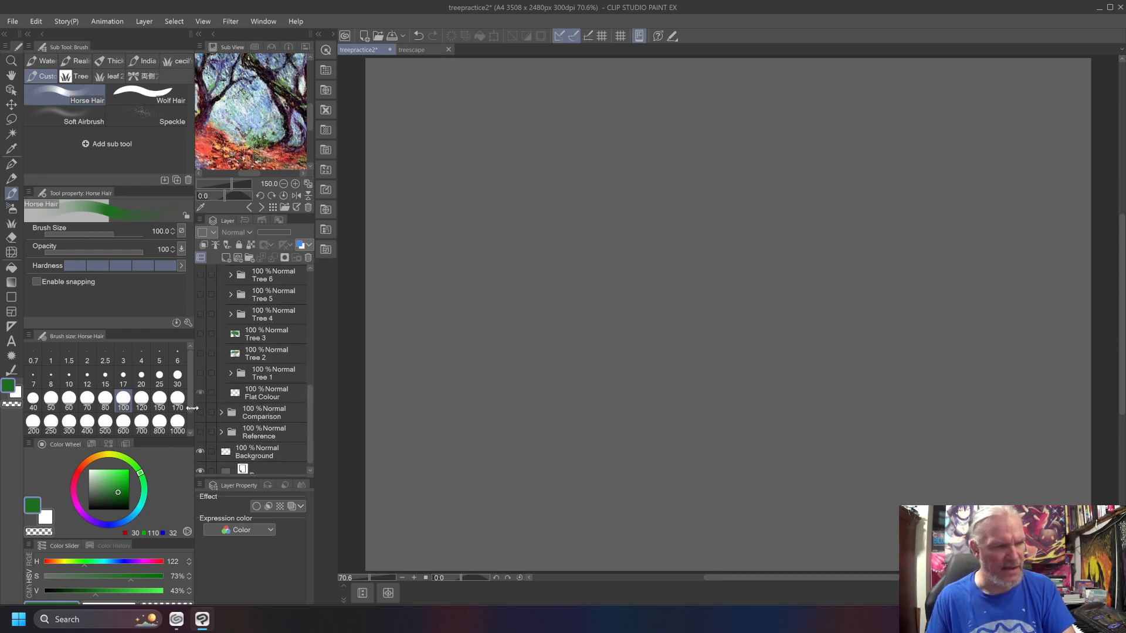
{"action": "left_click", "coordinate": [251, 456]}
{"action": "left_click_drag", "start_coordinate": [629, 179], "coordinate": [774, 351]}
{"action": "left_click_drag", "start_coordinate": [602, 157], "coordinate": [809, 434]}
{"action": "left_click_drag", "start_coordinate": [815, 261], "coordinate": [897, 463]}
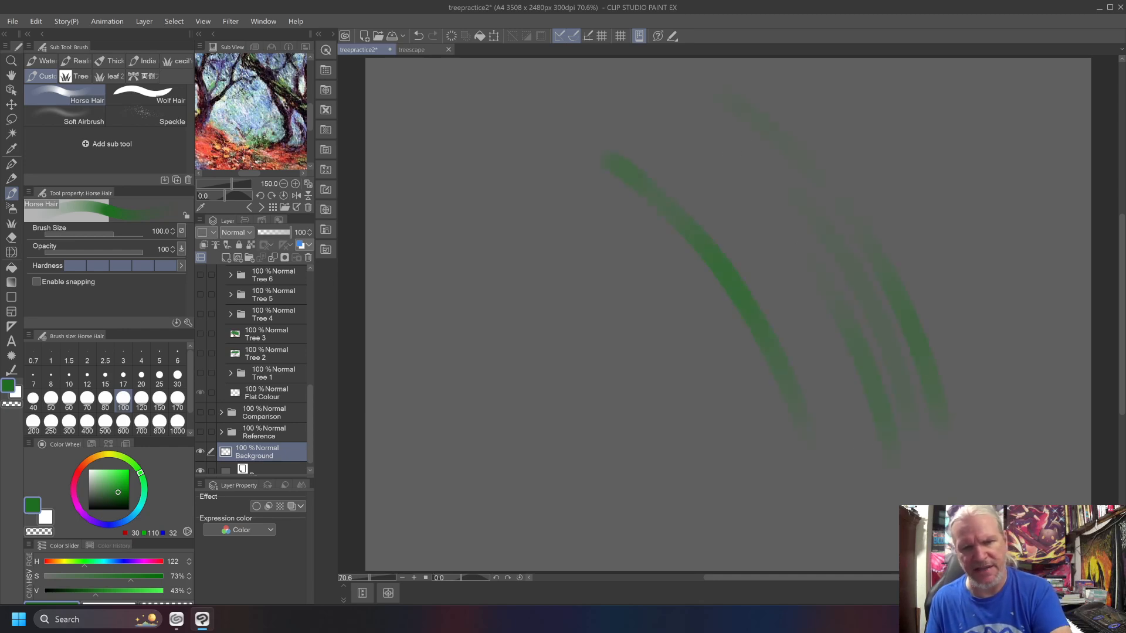
{"action": "left_click_drag", "start_coordinate": [756, 132], "coordinate": [957, 433]}
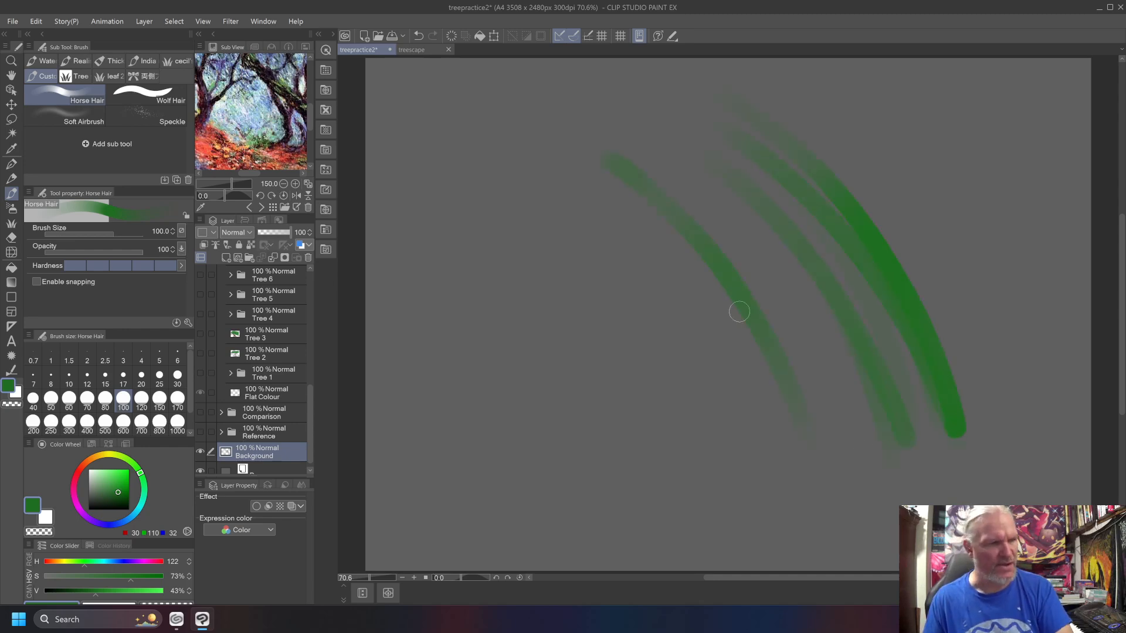
Step: Switch Horse Hair's pen pressure back from opacity to brush size and clear the green test strokes
{"action": "left_click", "coordinate": [181, 248]}
{"action": "left_click", "coordinate": [181, 281]}
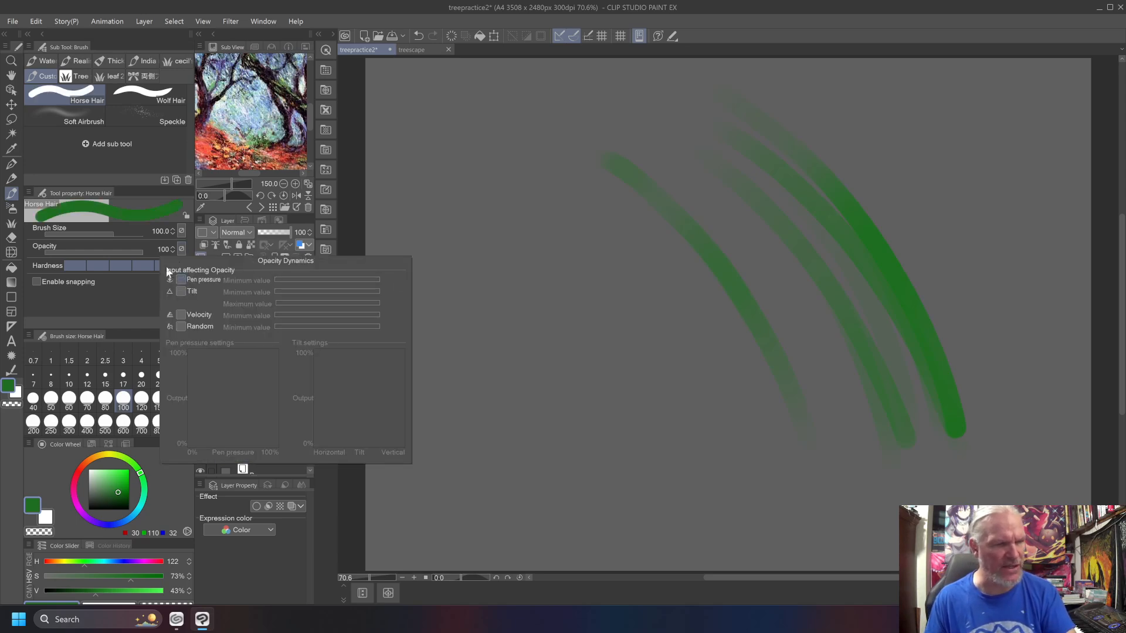
{"action": "left_click", "coordinate": [181, 231]}
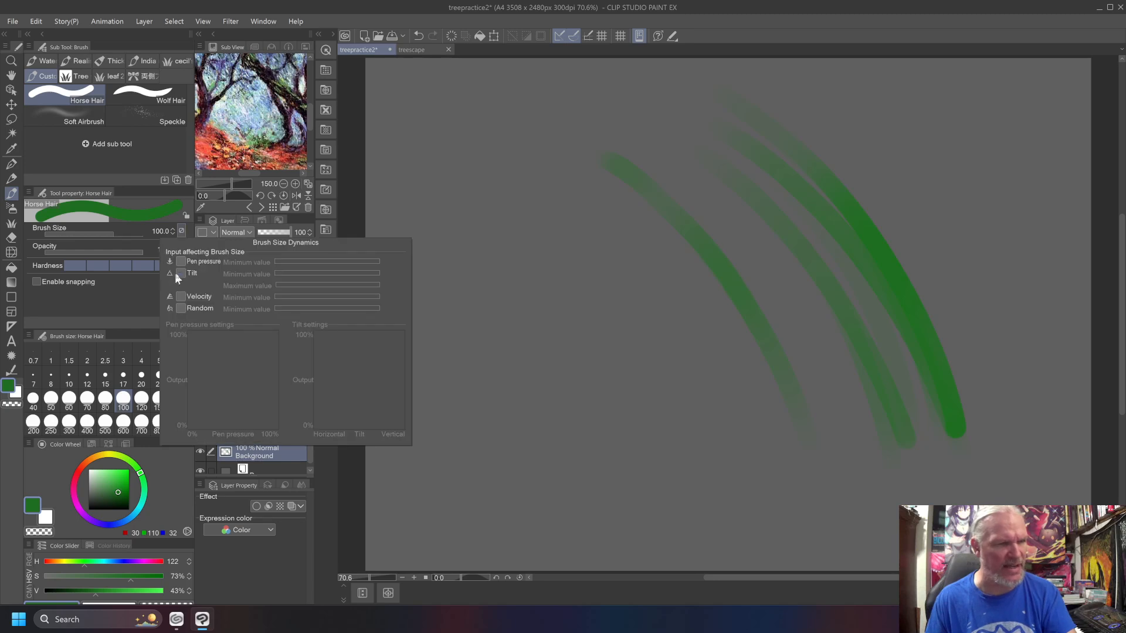
{"action": "left_click", "coordinate": [181, 262]}
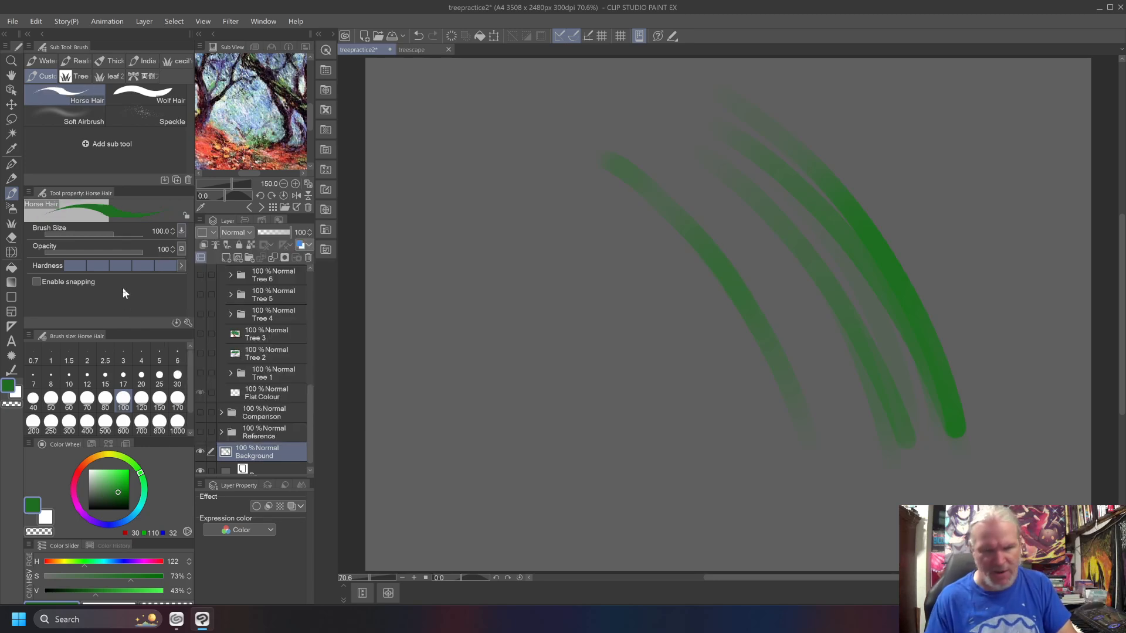
{"action": "key", "text": "Delete"}
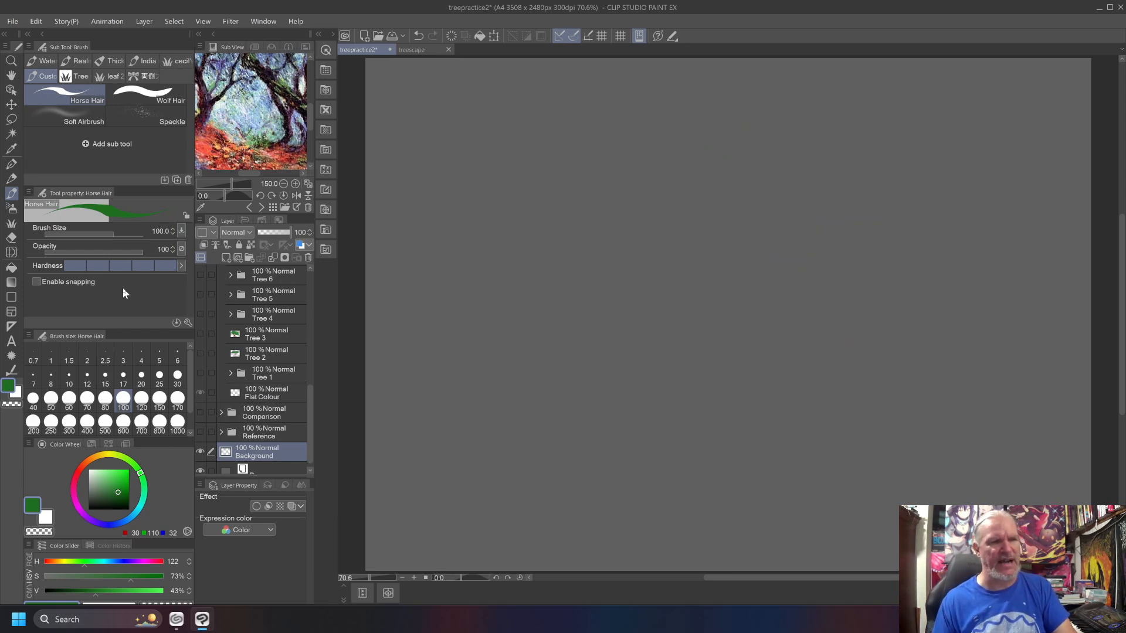
Step: Set Horse Hair's opacity to 19 and its hardness to the middle level, and paint overlapping curved test strokes
{"action": "left_click_drag", "start_coordinate": [143, 252], "coordinate": [64, 249]}
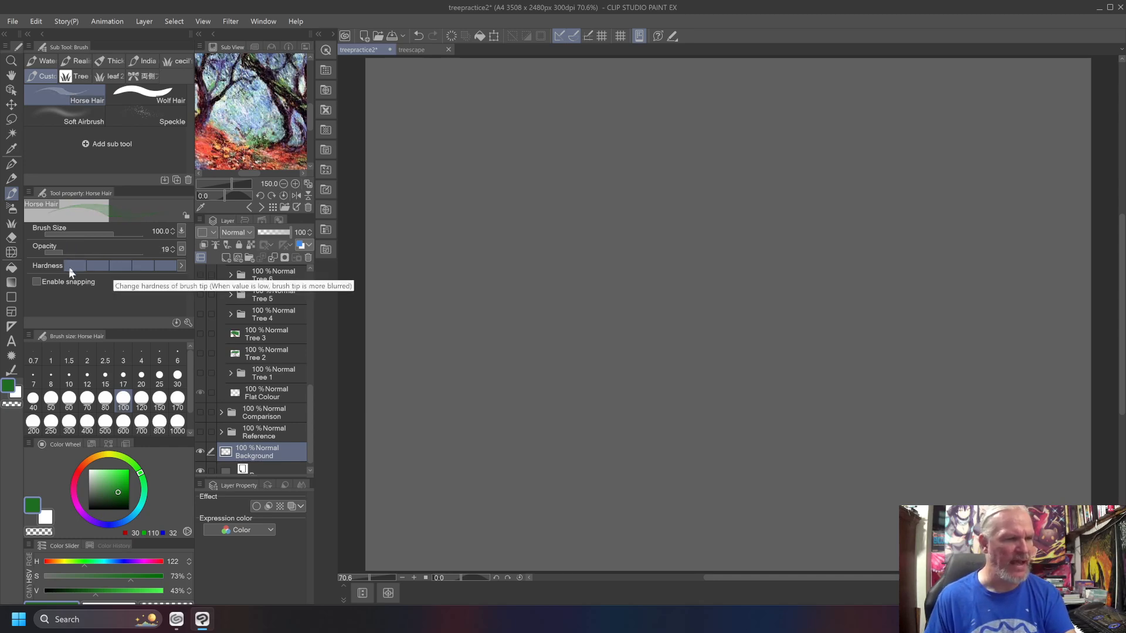
{"action": "left_click", "coordinate": [130, 265]}
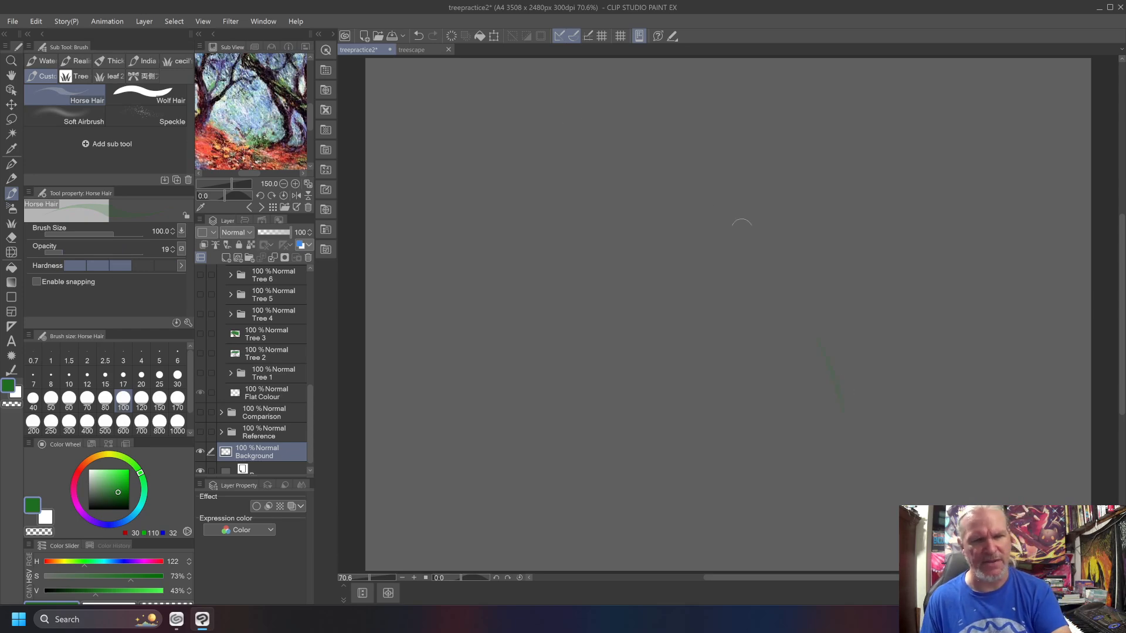
{"action": "mouse_move", "coordinate": [610, 147]}
{"action": "left_mouse_down"}
{"action": "mouse_move", "coordinate": [839, 402]}
{"action": "mouse_move", "coordinate": [650, 172]}
{"action": "mouse_move", "coordinate": [835, 404]}
{"action": "left_mouse_up"}
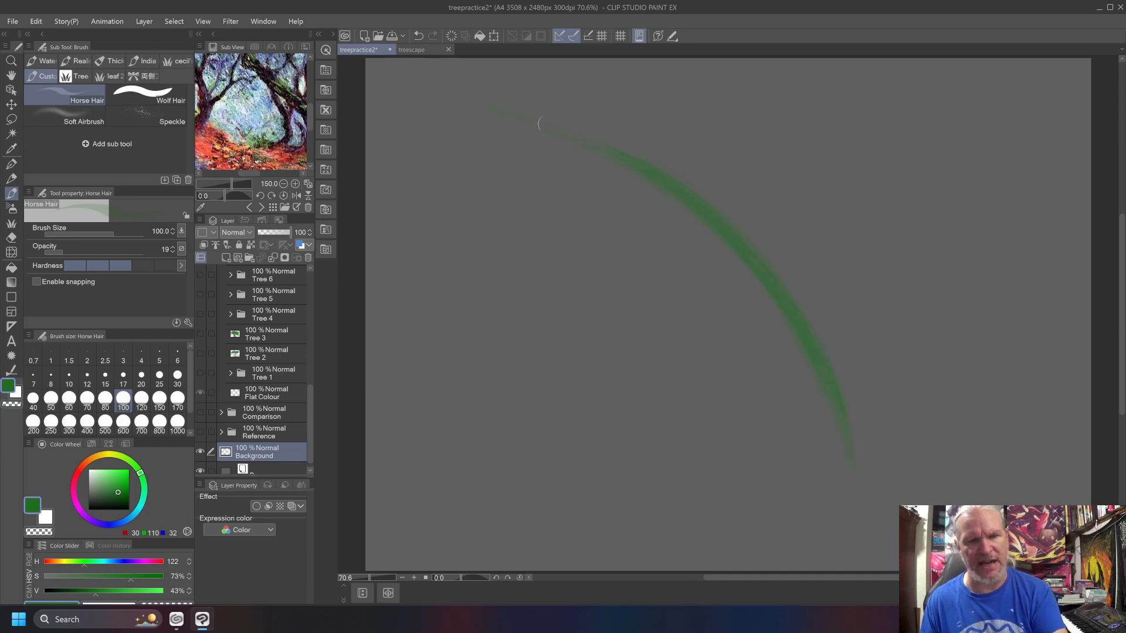
{"action": "left_click_drag", "start_coordinate": [498, 105], "coordinate": [844, 455]}
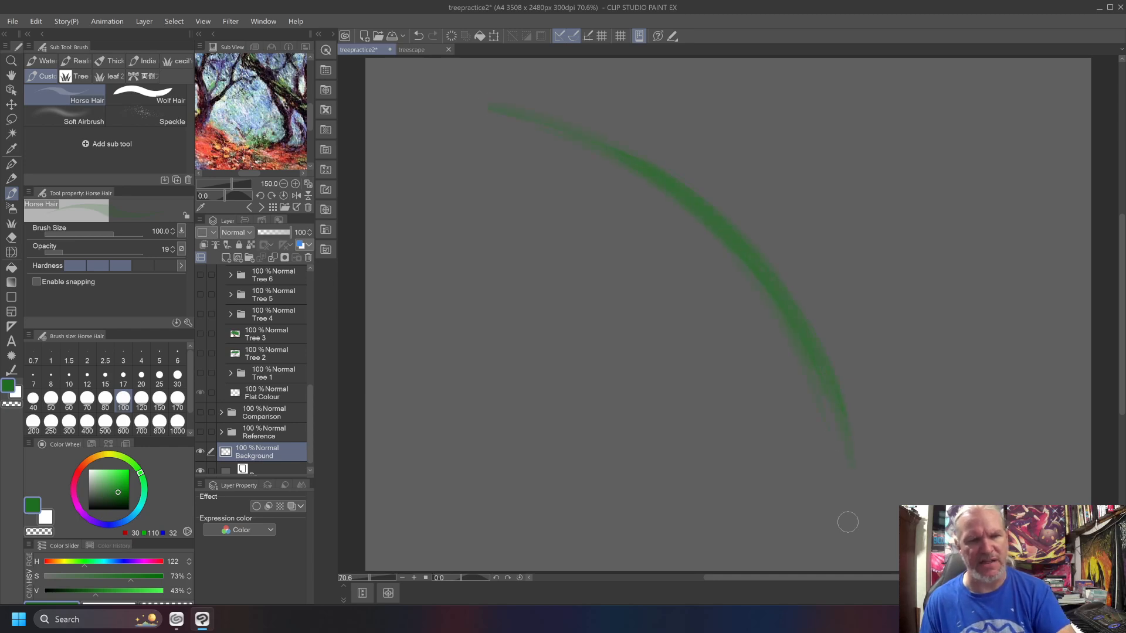
Step: Raise the brush hardness to the highest level and paint a second band of overlapping strokes beside the first curve
{"action": "left_click", "coordinate": [164, 264]}
{"action": "mouse_move", "coordinate": [472, 160]}
{"action": "left_mouse_down"}
{"action": "mouse_move", "coordinate": [591, 234]}
{"action": "mouse_move", "coordinate": [756, 419]}
{"action": "left_mouse_up"}
{"action": "mouse_move", "coordinate": [479, 167]}
{"action": "left_mouse_down"}
{"action": "mouse_move", "coordinate": [757, 440]}
{"action": "mouse_move", "coordinate": [772, 482]}
{"action": "mouse_move", "coordinate": [765, 469]}
{"action": "left_mouse_up"}
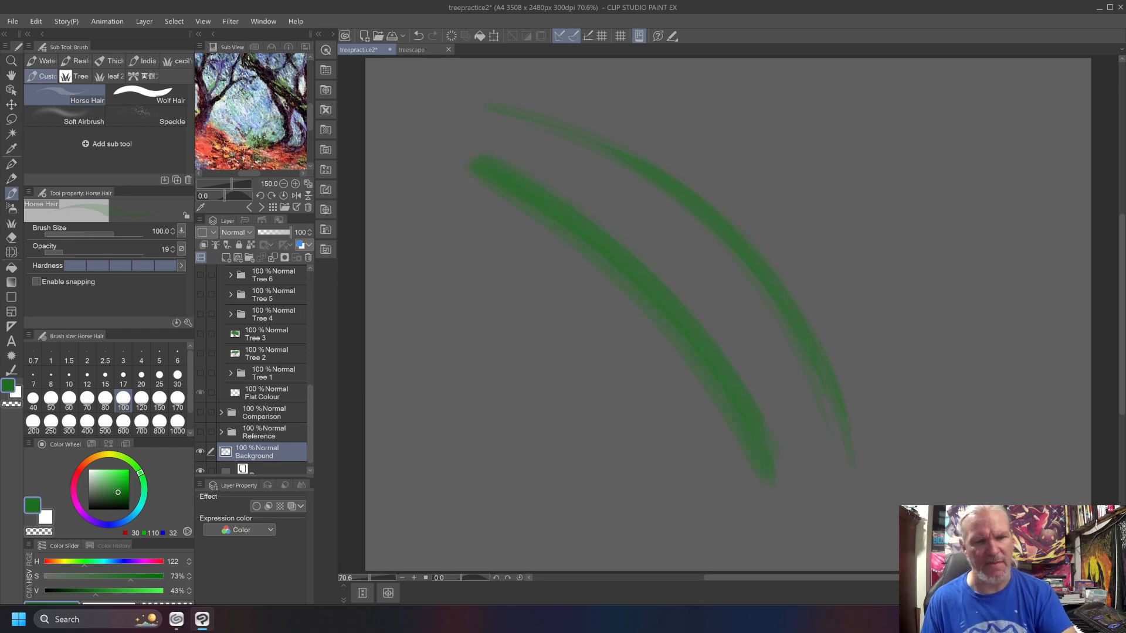
Step: Lower the brush hardness to the lowest level and paint a soft-edged band of strokes for comparison
{"action": "left_click", "coordinate": [73, 265]}
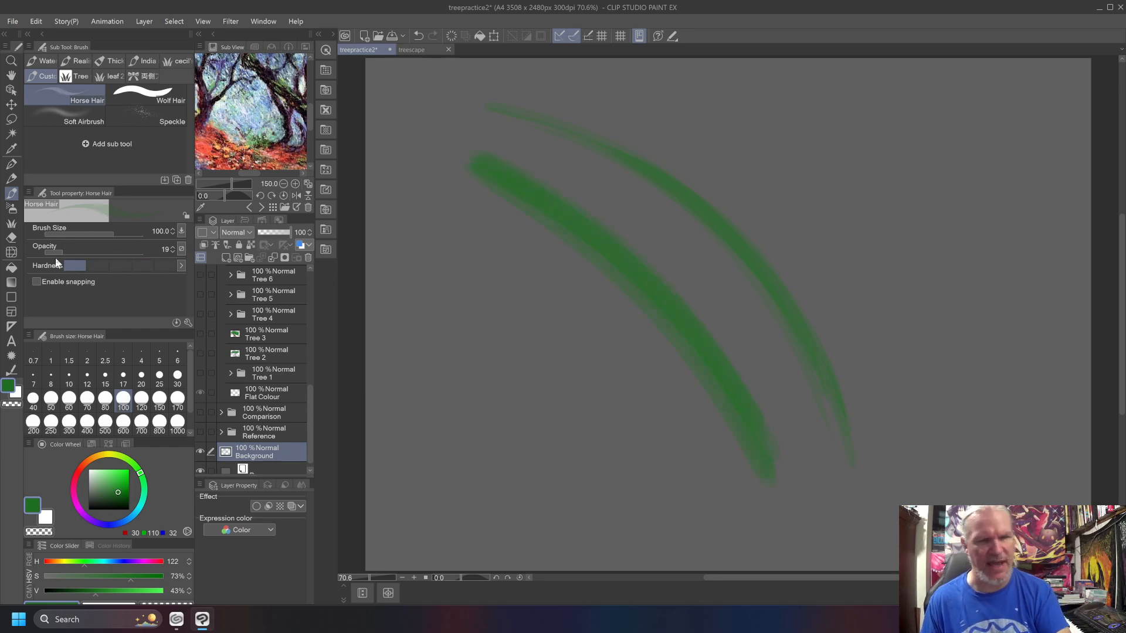
{"action": "mouse_move", "coordinate": [734, 120]}
{"action": "left_mouse_down"}
{"action": "mouse_move", "coordinate": [891, 327]}
{"action": "mouse_move", "coordinate": [954, 440]}
{"action": "left_mouse_up"}
{"action": "left_click_drag", "start_coordinate": [768, 120], "coordinate": [963, 436]}
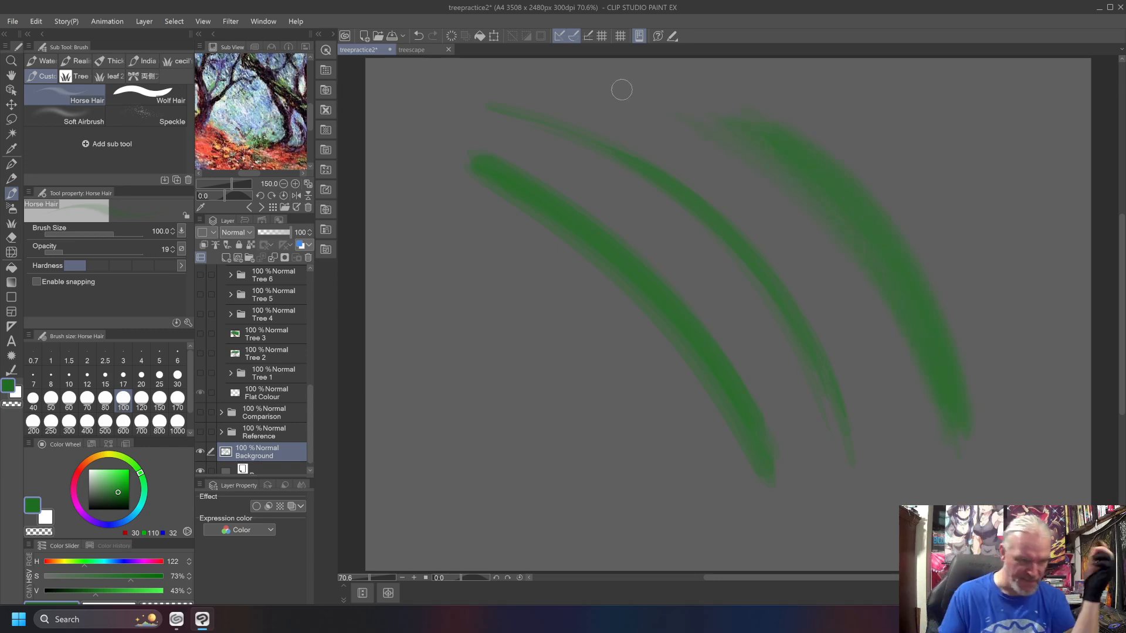
Step: Clear the test strokes and restore Horse Hair to the highest hardness and 100 opacity
{"action": "key", "text": "Delete"}
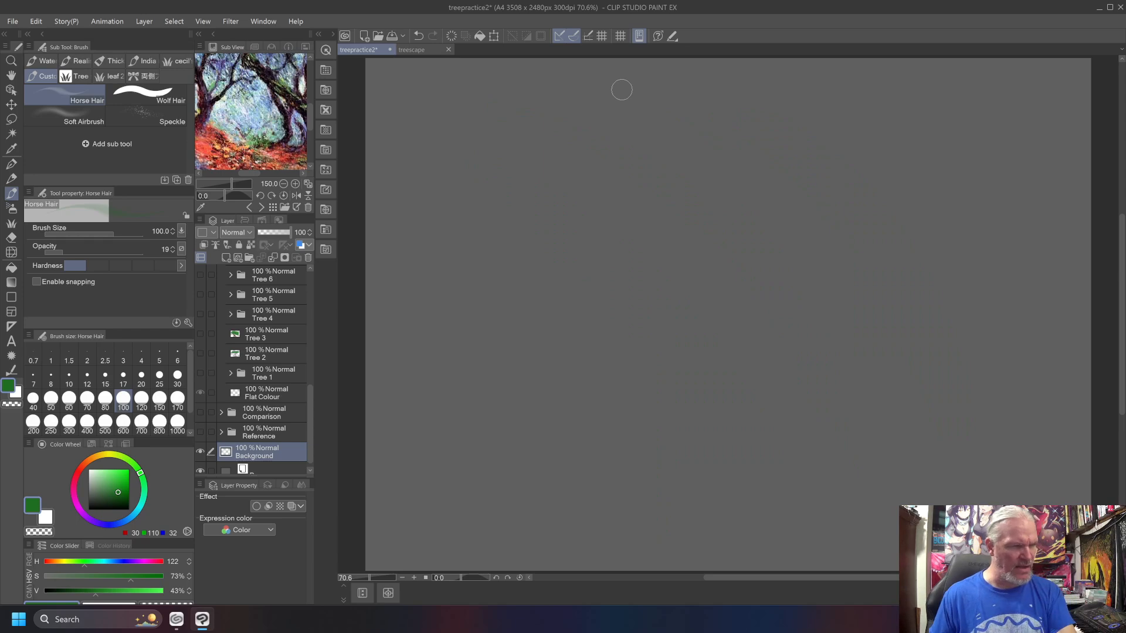
{"action": "left_click", "coordinate": [164, 266]}
{"action": "left_click", "coordinate": [83, 253]}
{"action": "left_click_drag", "start_coordinate": [84, 252], "coordinate": [157, 262]}
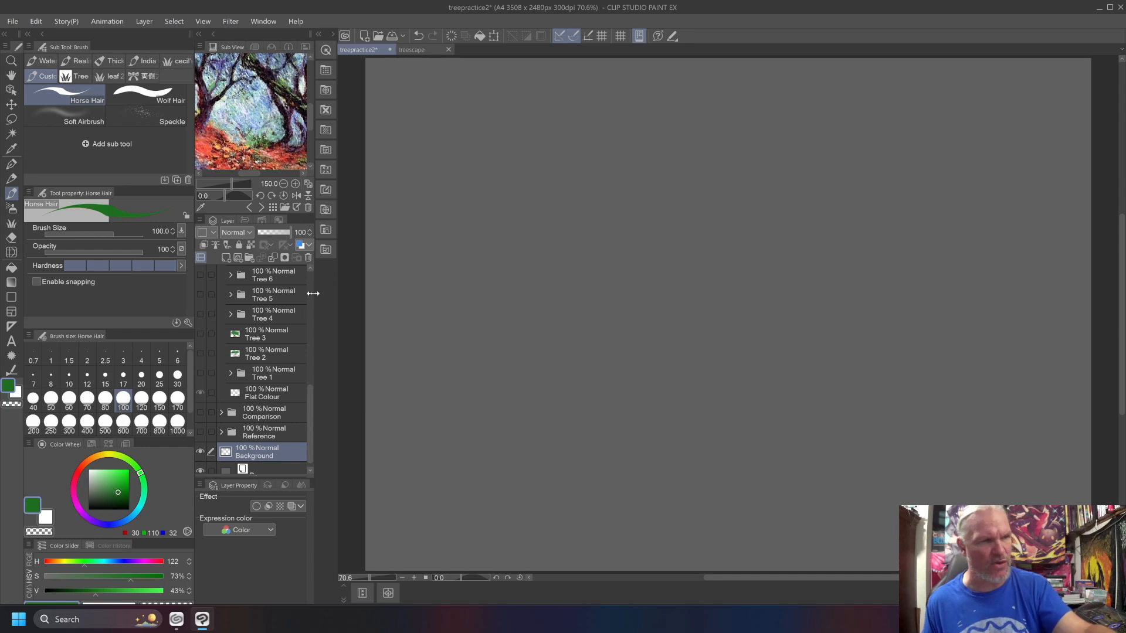
Step: With the Horse Hair brush, pick a dark brown of RGB 82, 56, 11 and paint a solid trunk block low on the canvas
{"action": "left_click", "coordinate": [164, 94]}
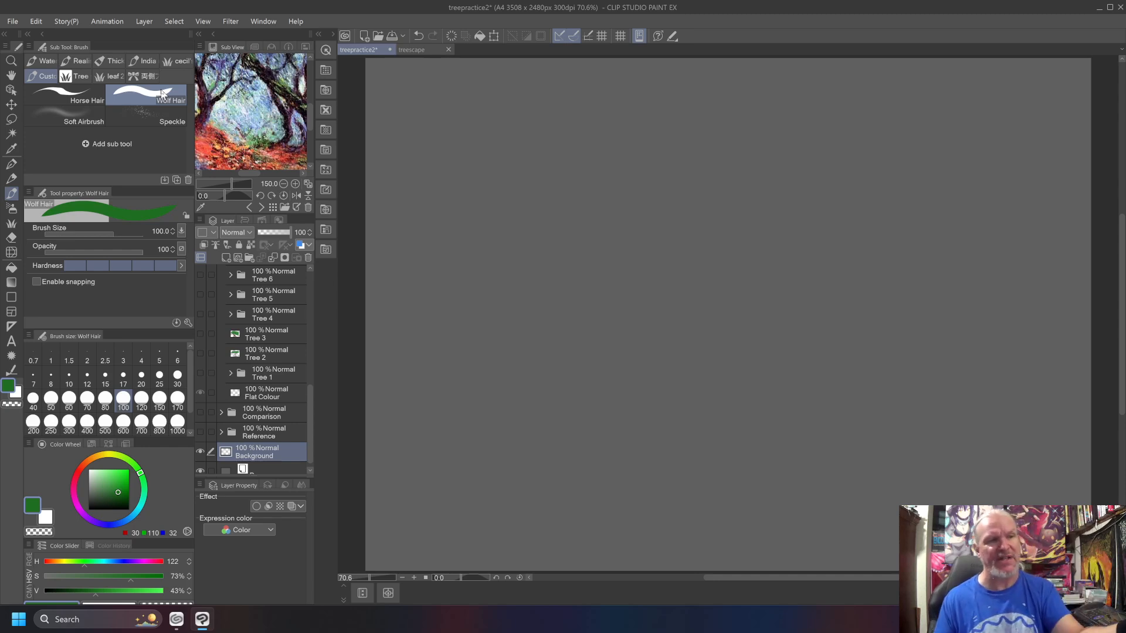
{"action": "left_click", "coordinate": [60, 91]}
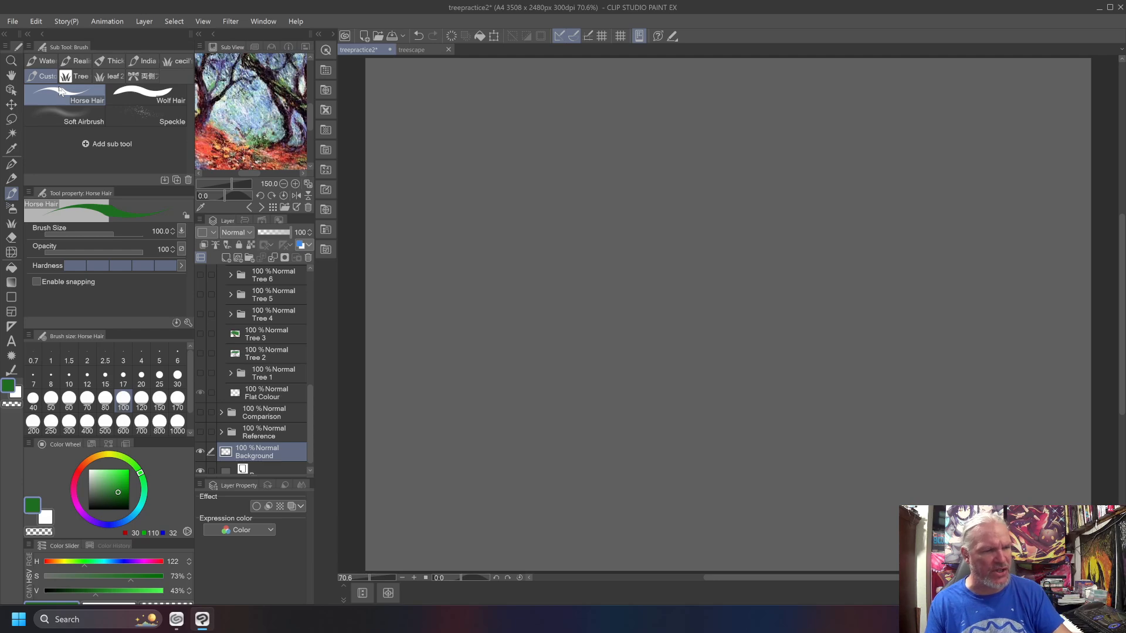
{"action": "left_click", "coordinate": [94, 456]}
{"action": "left_click", "coordinate": [125, 491]}
{"action": "left_click_drag", "start_coordinate": [124, 491], "coordinate": [126, 495]}
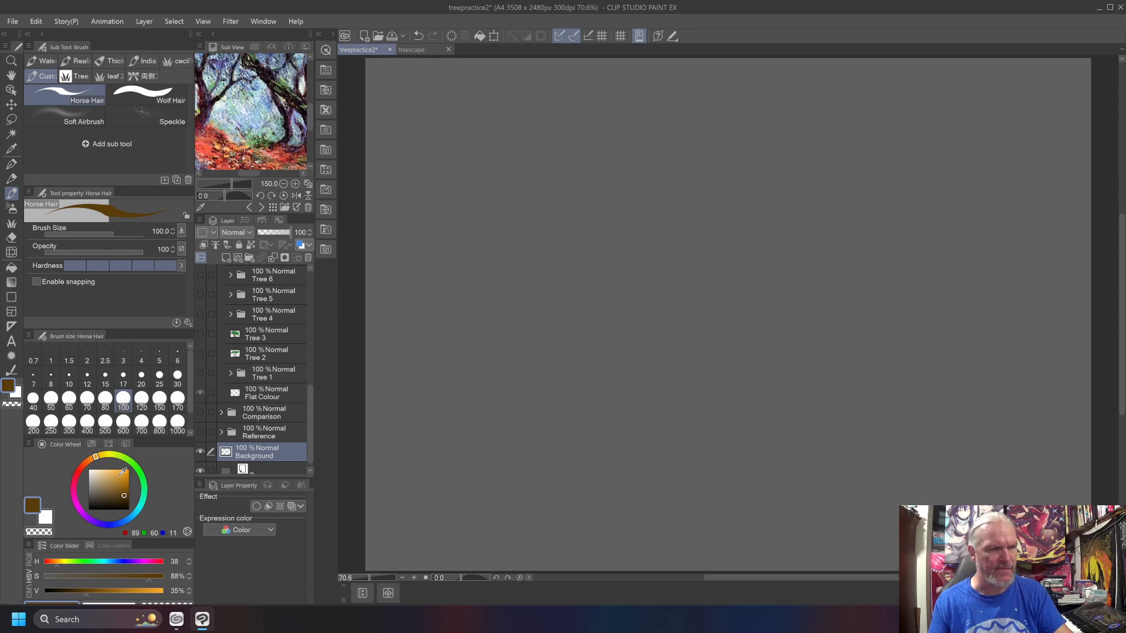
{"action": "left_click_drag", "start_coordinate": [124, 496], "coordinate": [123, 497]}
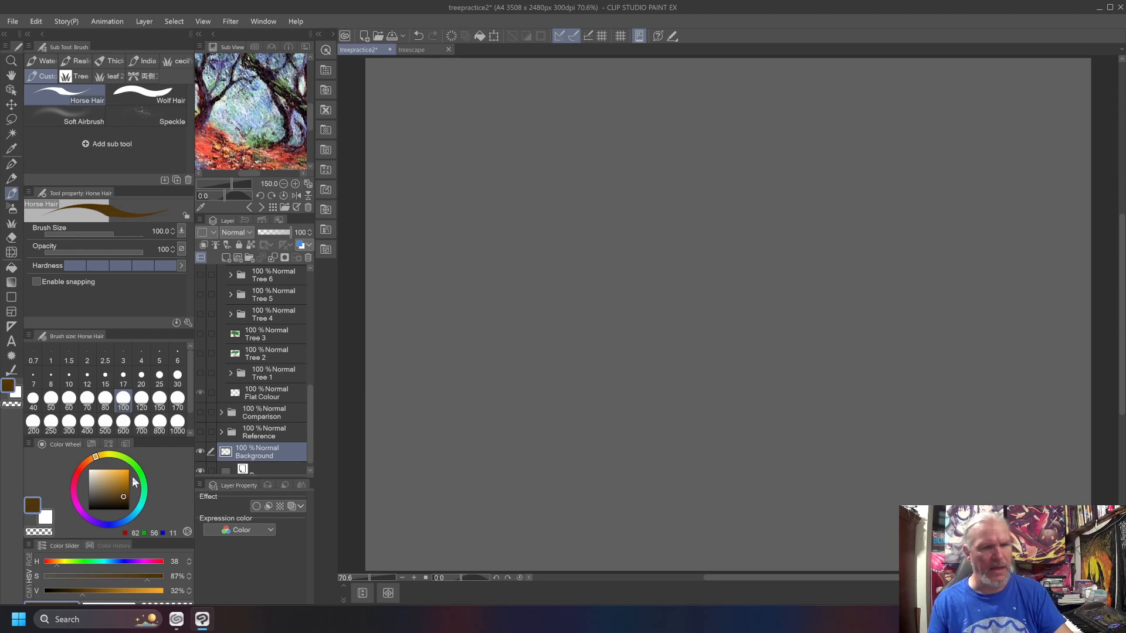
{"action": "mouse_move", "coordinate": [750, 393]}
{"action": "left_mouse_down"}
{"action": "mouse_move", "coordinate": [731, 456]}
{"action": "mouse_move", "coordinate": [722, 394]}
{"action": "mouse_move", "coordinate": [716, 447]}
{"action": "mouse_move", "coordinate": [695, 392]}
{"action": "mouse_move", "coordinate": [707, 447]}
{"action": "mouse_move", "coordinate": [732, 381]}
{"action": "mouse_move", "coordinate": [746, 459]}
{"action": "mouse_move", "coordinate": [741, 381]}
{"action": "left_mouse_up"}
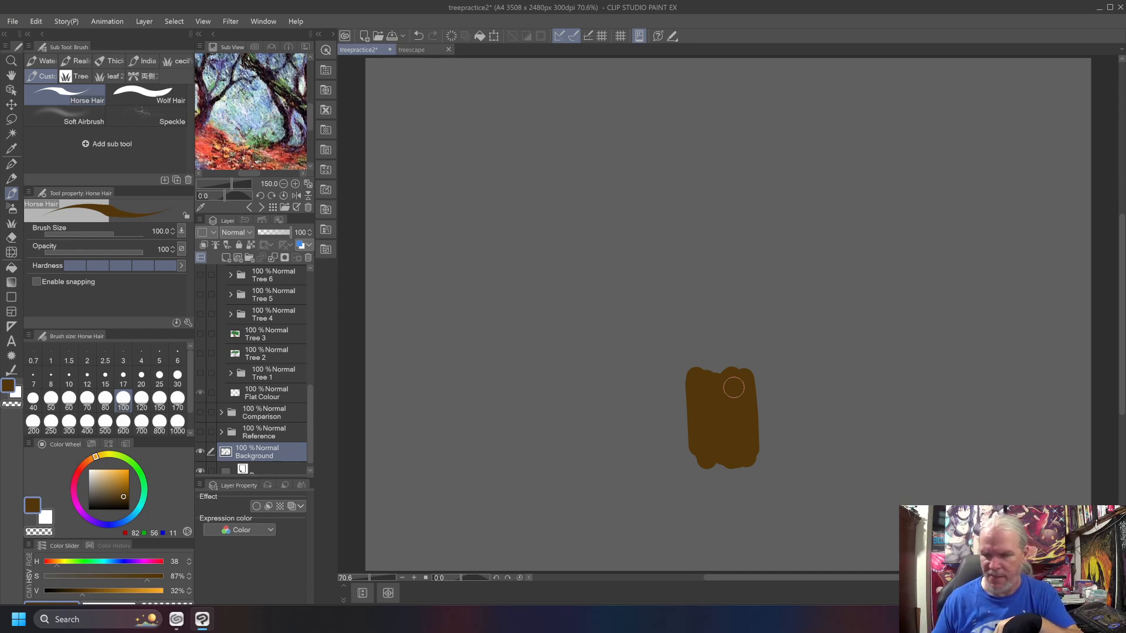
Step: Add one blank layer below the Background layer and another above it, then make the lower one active
{"action": "key", "text": "ctrl+shift+n"}
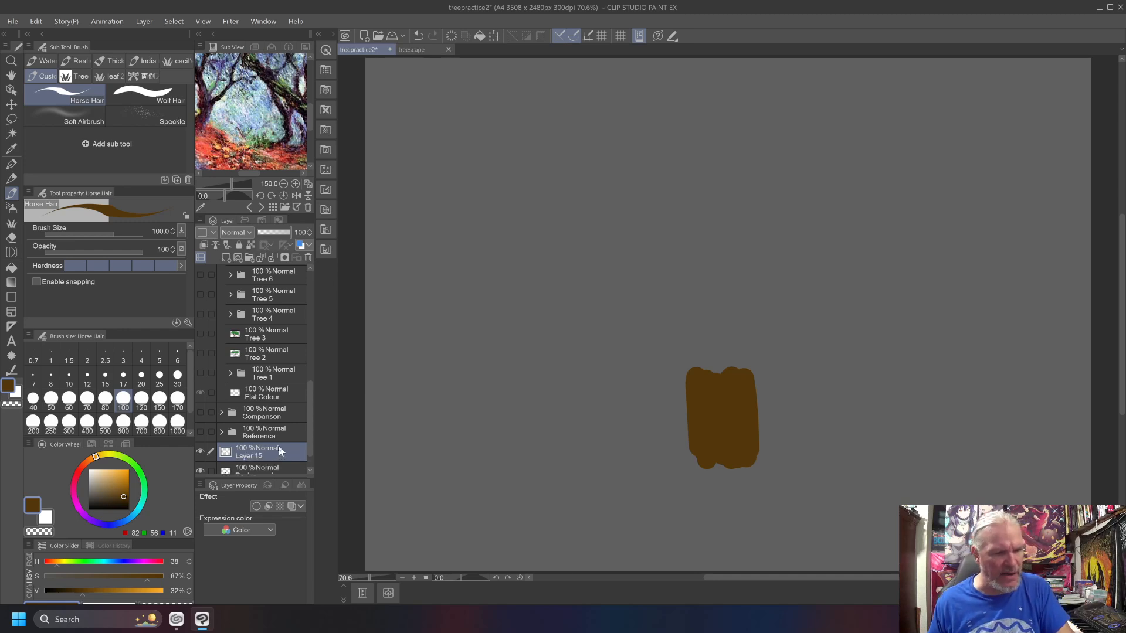
{"action": "left_click_drag", "start_coordinate": [279, 451], "coordinate": [303, 443]}
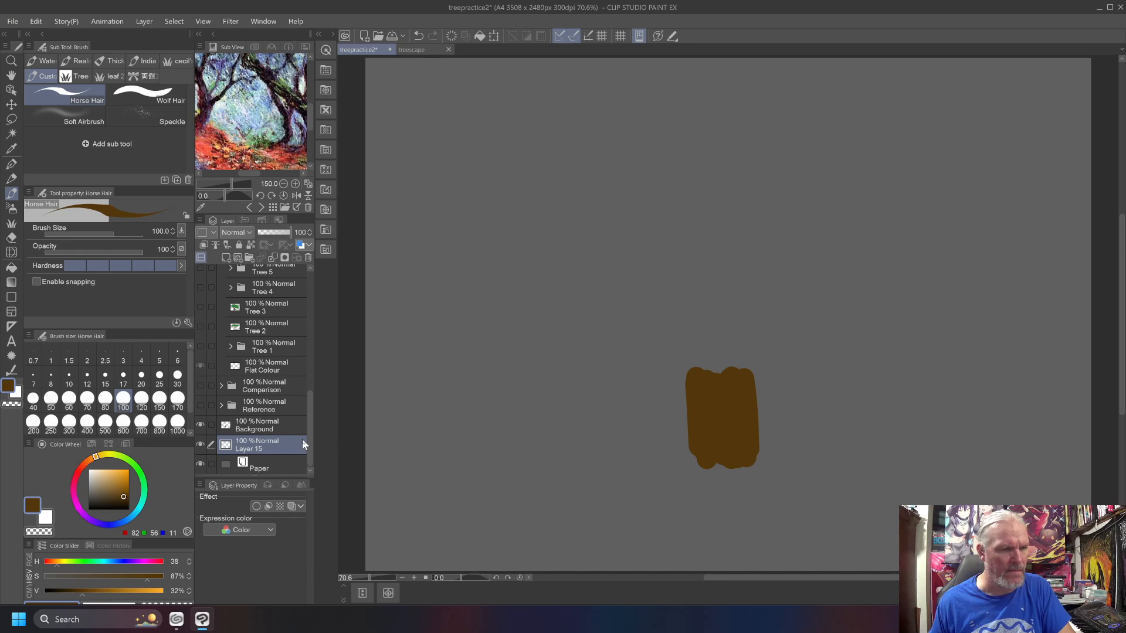
{"action": "left_click", "coordinate": [257, 427]}
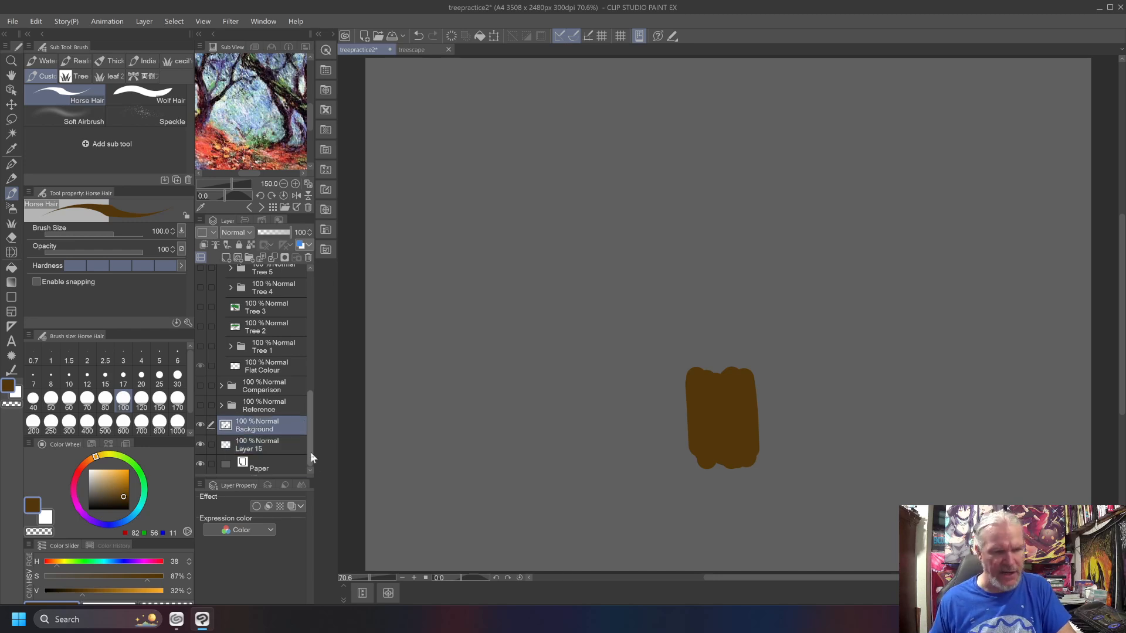
{"action": "key", "text": "ctrl+shift+n"}
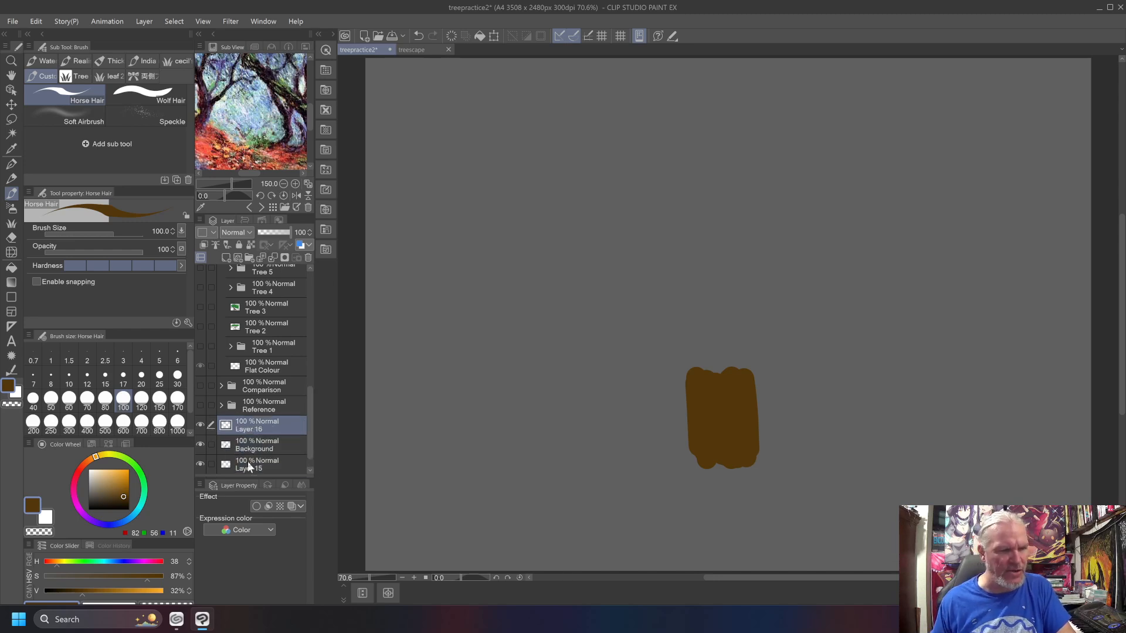
{"action": "left_click", "coordinate": [261, 444]}
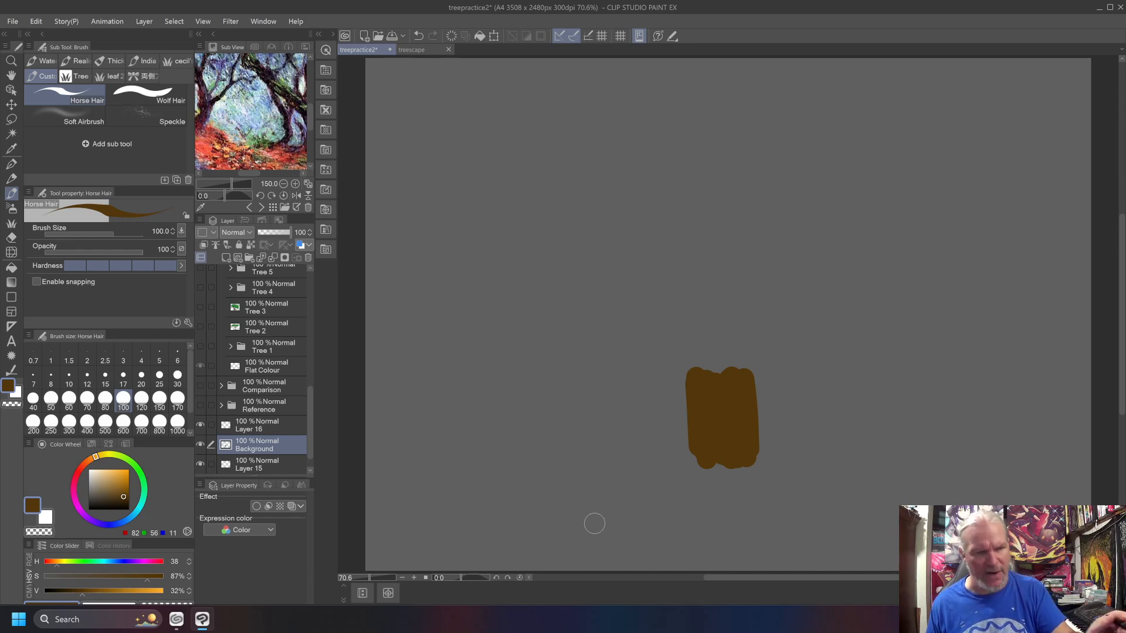
{"action": "left_click", "coordinate": [256, 465]}
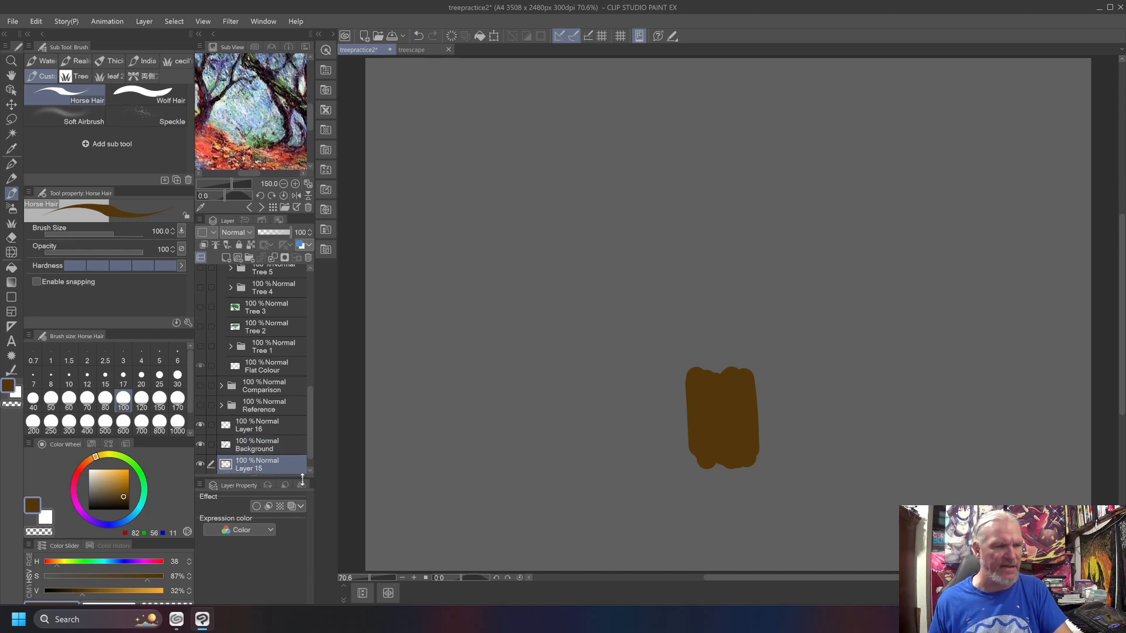
Step: Open the Speckle brush's detailed settings and look through its Ink, Color Jitter, Anti-aliasing and Brush tip options
{"action": "left_click", "coordinate": [151, 119]}
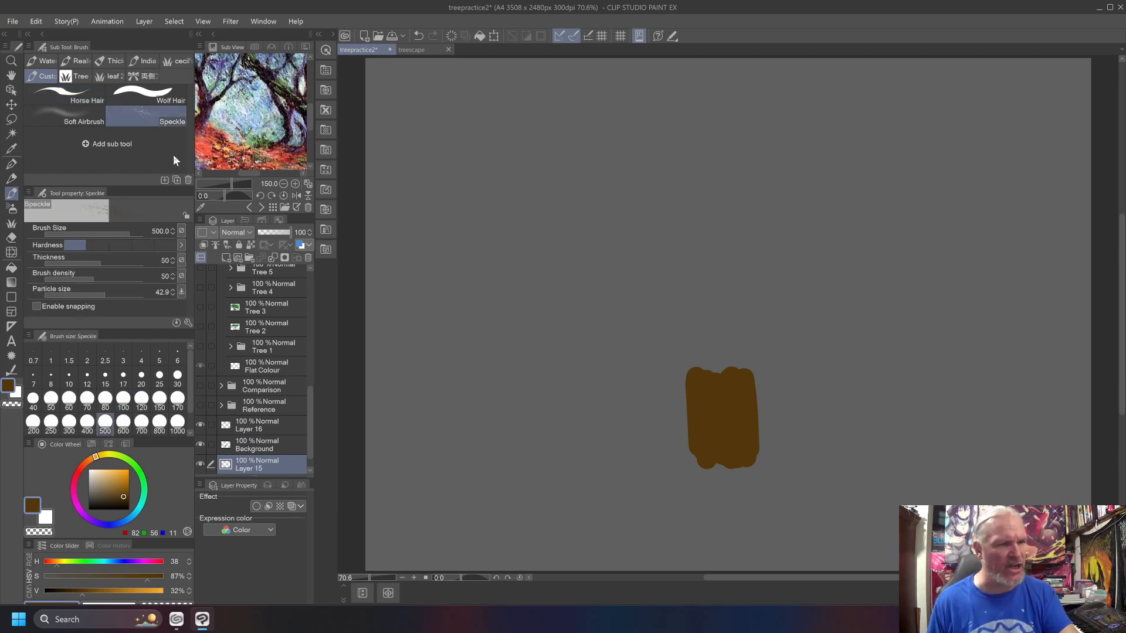
{"action": "left_click", "coordinate": [187, 323]}
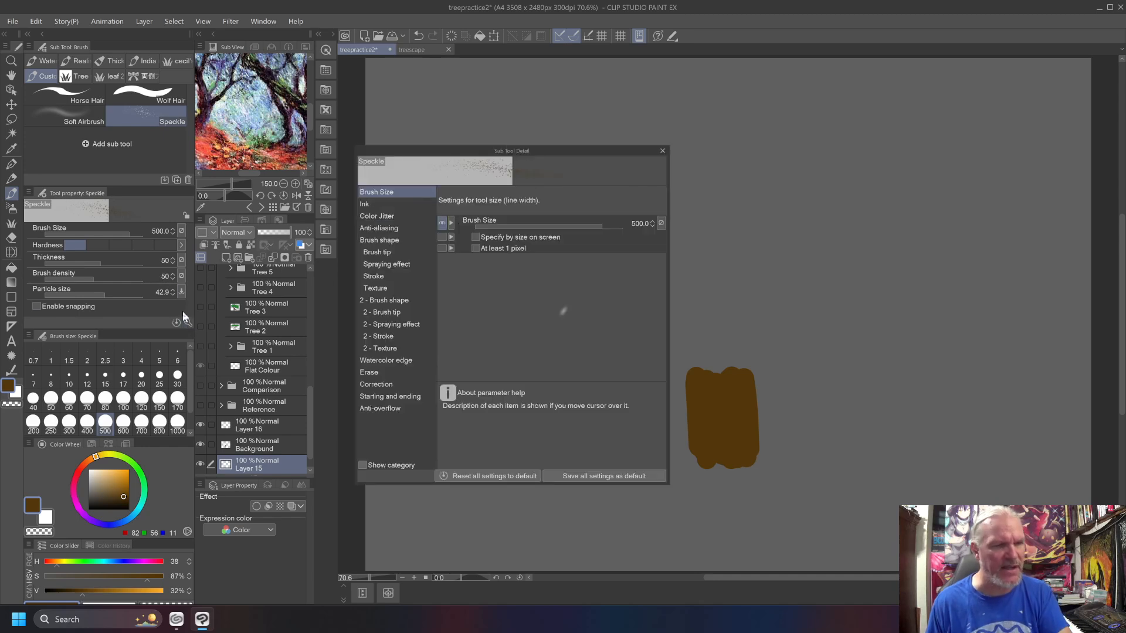
{"action": "left_click", "coordinate": [368, 204]}
{"action": "left_click", "coordinate": [372, 217]}
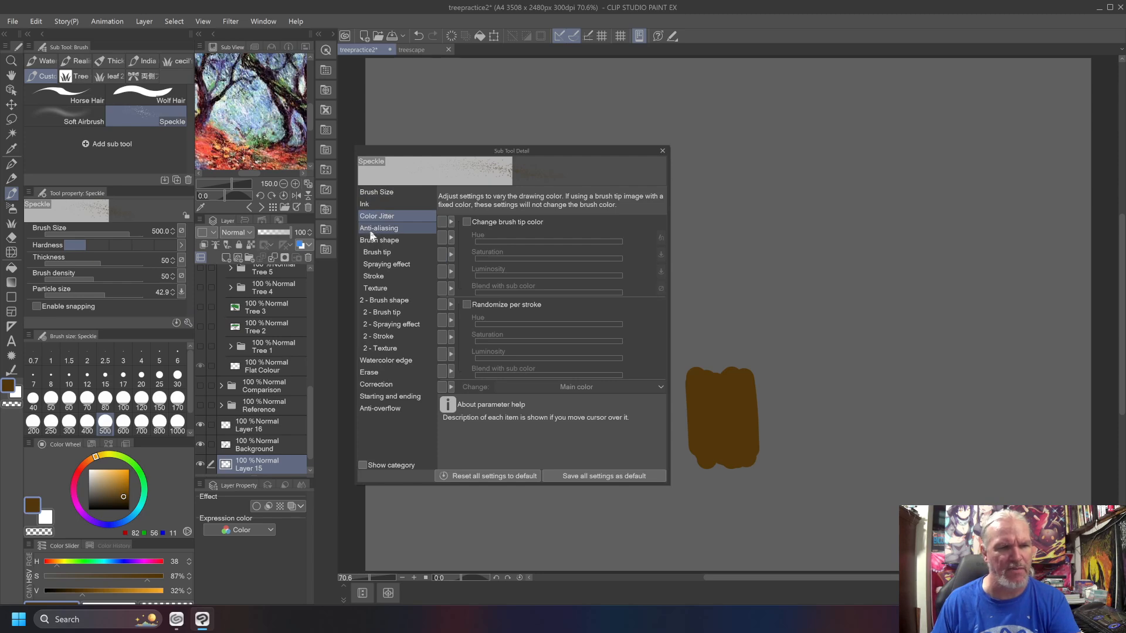
{"action": "left_click", "coordinate": [370, 231]}
{"action": "left_click", "coordinate": [371, 251]}
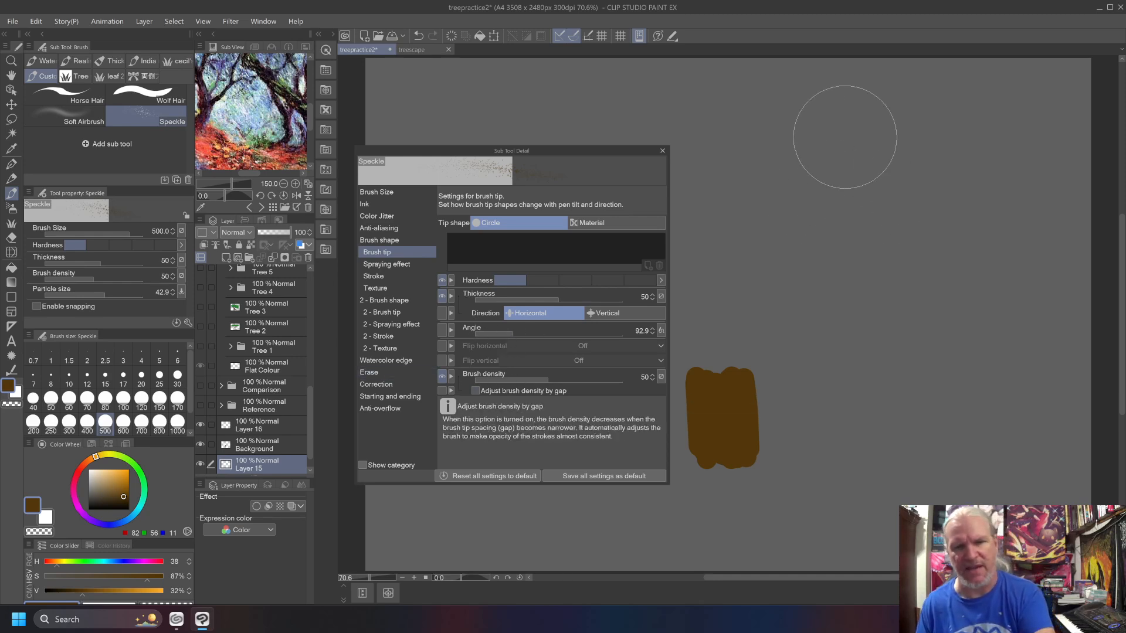
Step: Test the Speckle brush at size 500 with brown strokes on the empty canvas area and undo them
{"action": "mouse_move", "coordinate": [877, 173]}
{"action": "left_mouse_down"}
{"action": "mouse_move", "coordinate": [947, 276]}
{"action": "mouse_move", "coordinate": [901, 238]}
{"action": "mouse_move", "coordinate": [967, 370]}
{"action": "left_mouse_up"}
{"action": "mouse_move", "coordinate": [836, 184]}
{"action": "left_mouse_down"}
{"action": "mouse_move", "coordinate": [939, 313]}
{"action": "mouse_move", "coordinate": [950, 386]}
{"action": "left_mouse_up"}
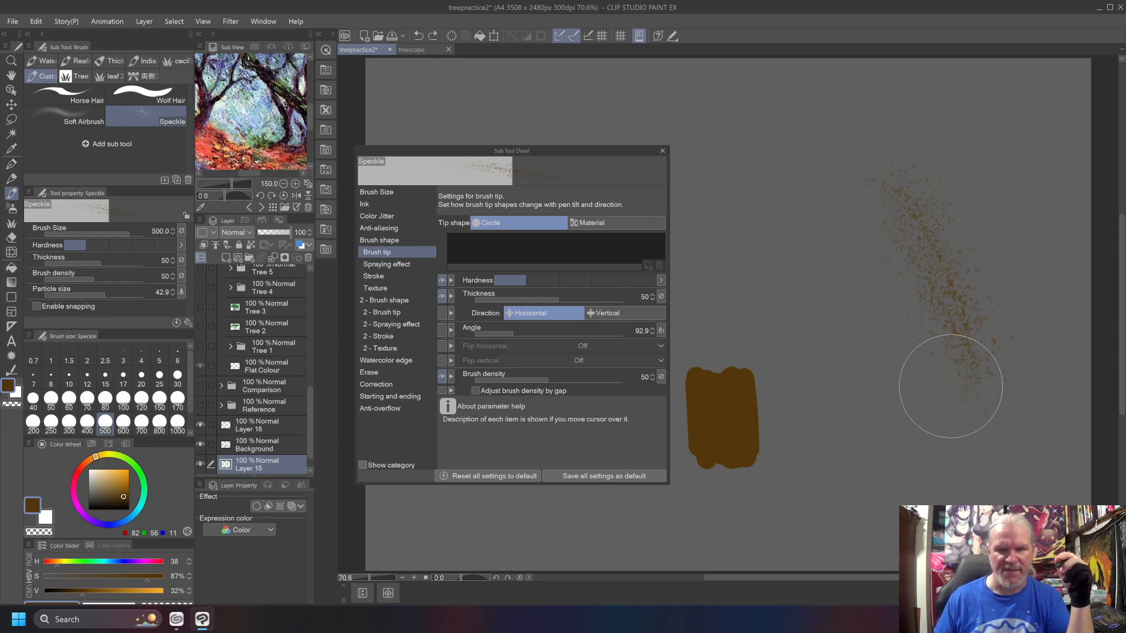
{"action": "key", "text": "ctrl+z"}
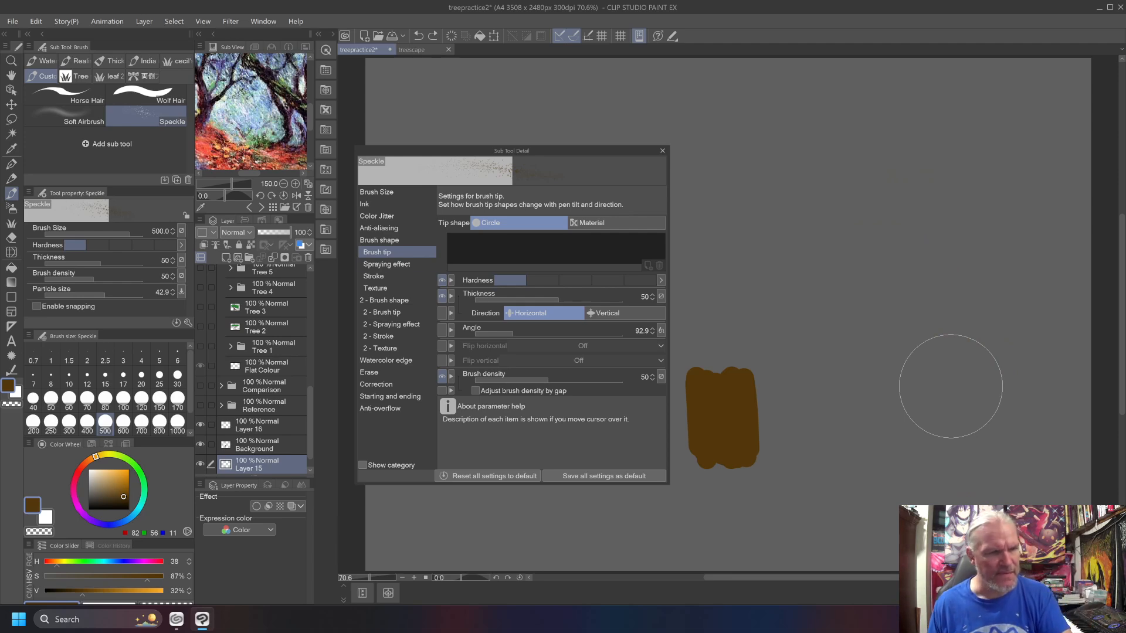
Step: Show the Speckle brush's Spraying effect settings, test brown strokes at brush size 1500, and undo the last stroke
{"action": "left_click", "coordinate": [378, 264]}
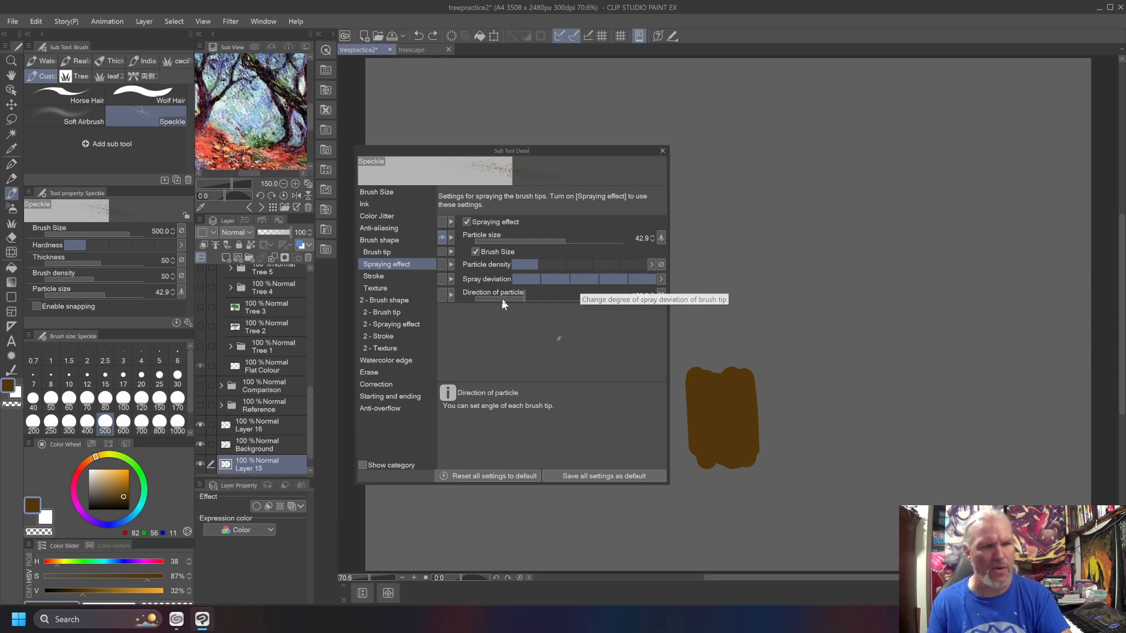
{"action": "key", "text": "bracketright"}
{"action": "key", "text": "bracketright"}
{"action": "key", "text": "bracketright"}
{"action": "key", "text": "bracketright"}
{"action": "key", "text": "bracketright"}
{"action": "key", "text": "bracketright"}
{"action": "left_click", "coordinate": [801, 206]}
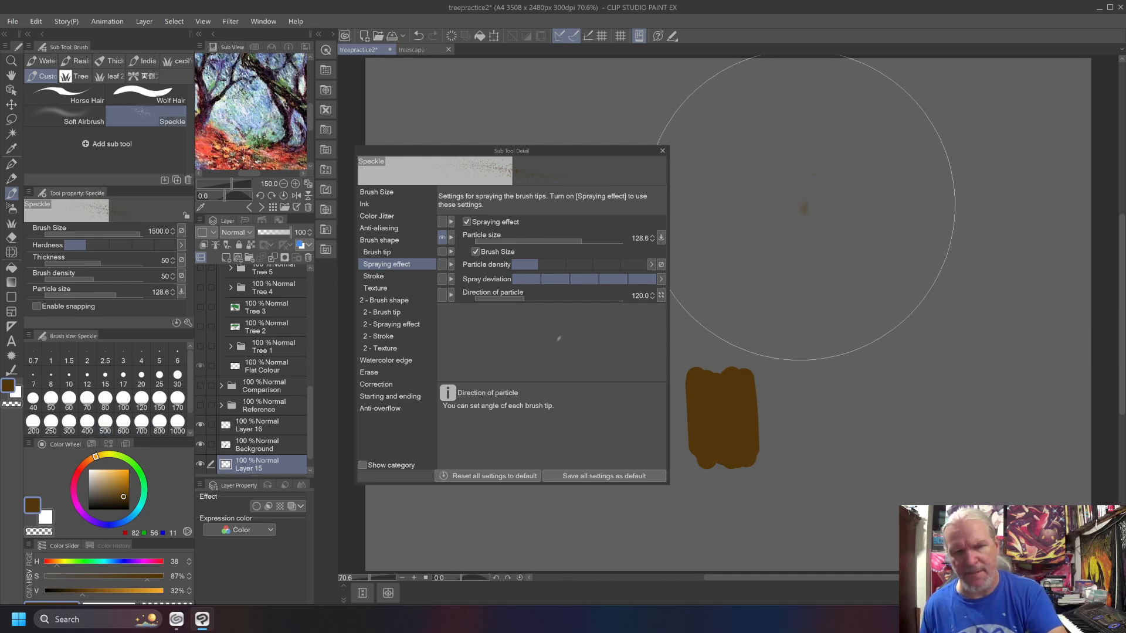
{"action": "mouse_move", "coordinate": [804, 205]}
{"action": "left_mouse_down"}
{"action": "mouse_move", "coordinate": [880, 240]}
{"action": "mouse_move", "coordinate": [775, 273]}
{"action": "mouse_move", "coordinate": [765, 242]}
{"action": "mouse_move", "coordinate": [839, 163]}
{"action": "mouse_move", "coordinate": [903, 314]}
{"action": "mouse_move", "coordinate": [889, 216]}
{"action": "mouse_move", "coordinate": [888, 323]}
{"action": "mouse_move", "coordinate": [883, 279]}
{"action": "mouse_move", "coordinate": [827, 156]}
{"action": "mouse_move", "coordinate": [956, 355]}
{"action": "left_mouse_up"}
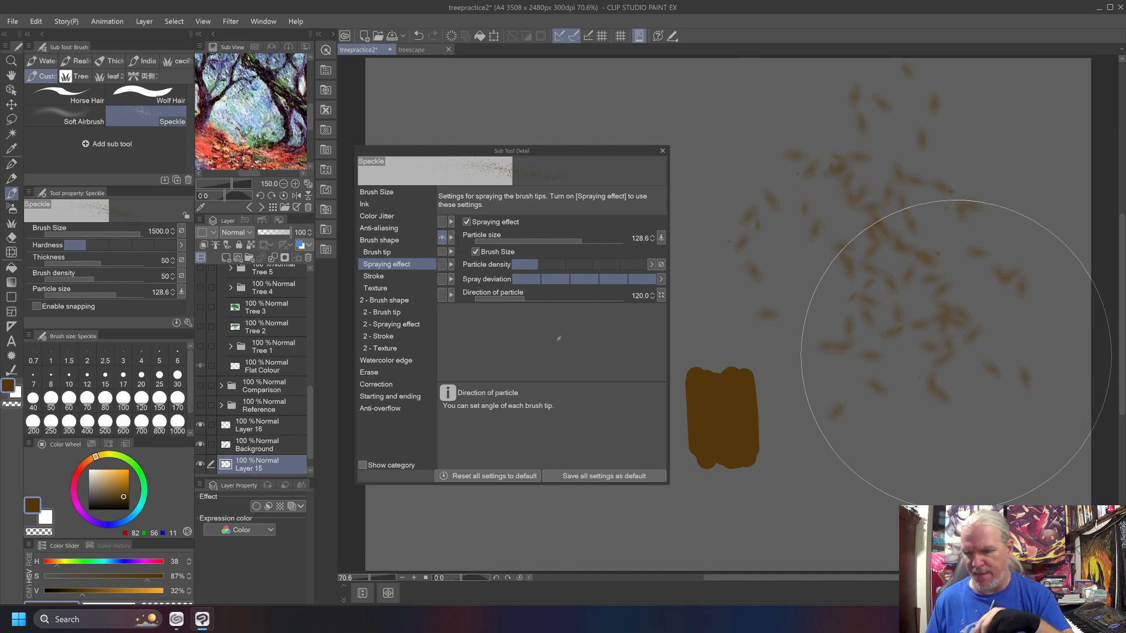
{"action": "key", "text": "ctrl+z"}
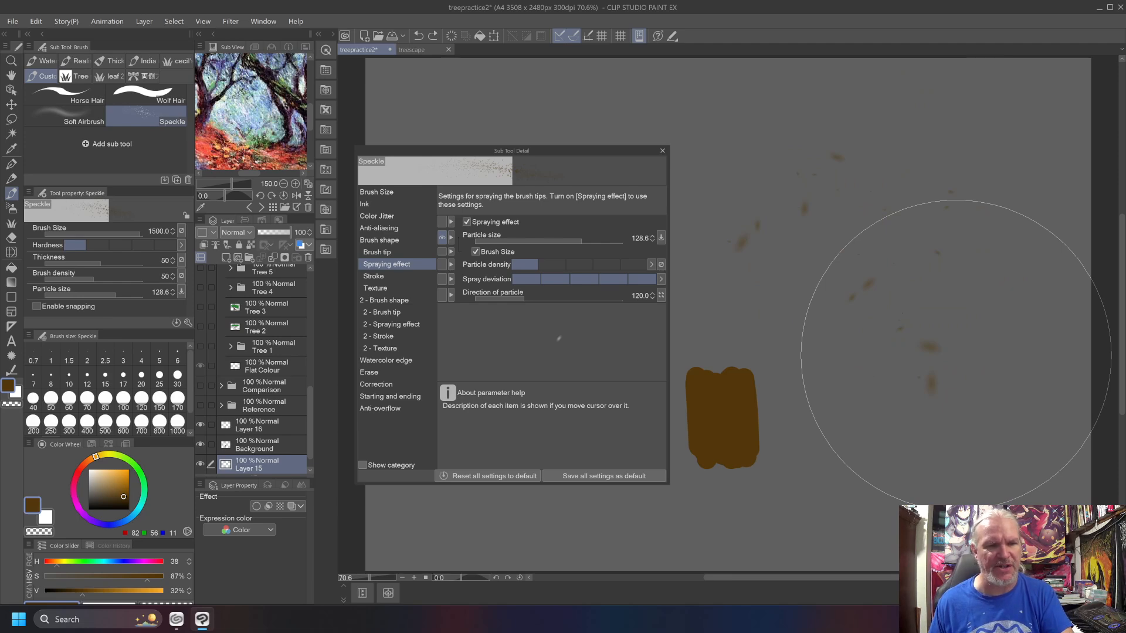
Step: Look through the particle direction dynamics and the Stroke, Texture, dual-brush, Watercolor edge, Erase, Correction, Starting and ending, and Anti-overflow options
{"action": "left_click", "coordinate": [661, 295]}
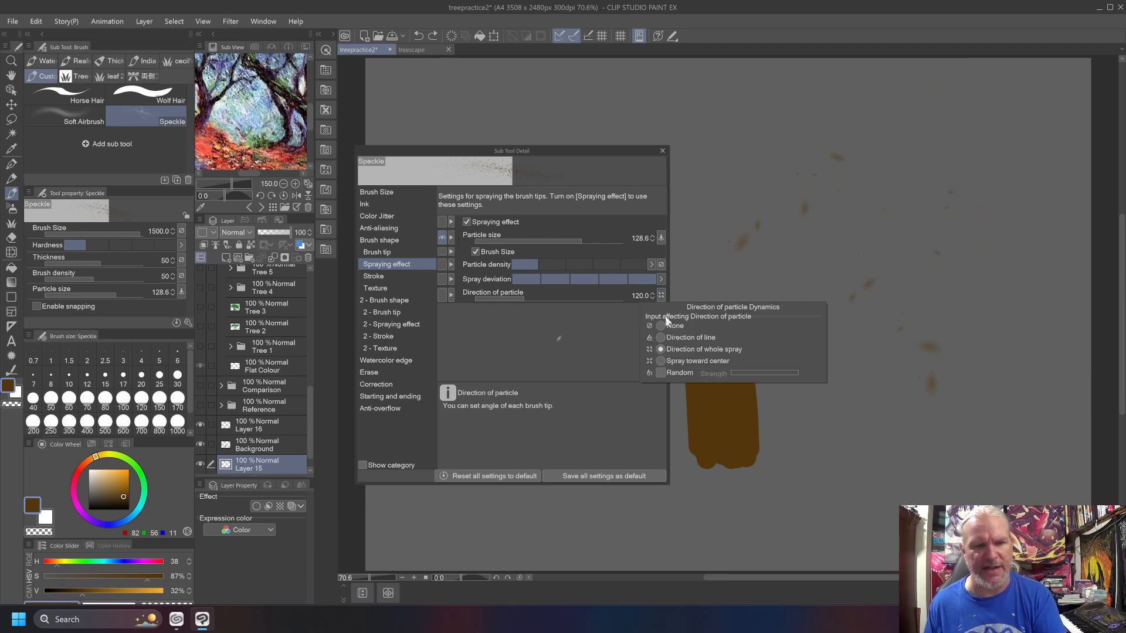
{"action": "left_click", "coordinate": [719, 416]}
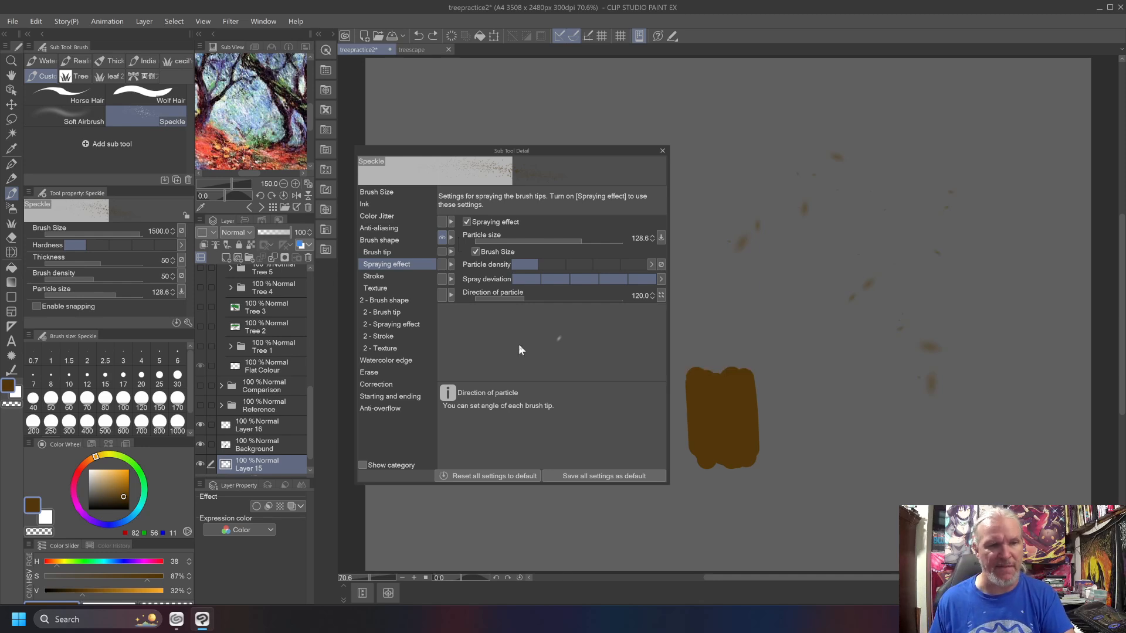
{"action": "left_click", "coordinate": [378, 275]}
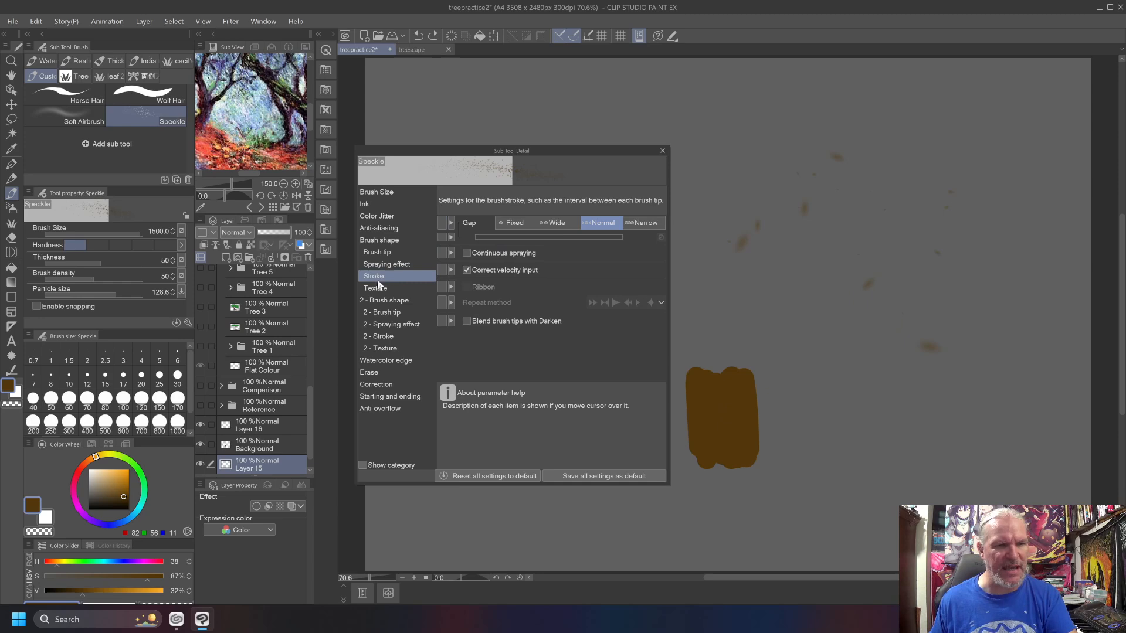
{"action": "left_click", "coordinate": [376, 288]}
{"action": "left_click", "coordinate": [373, 276]}
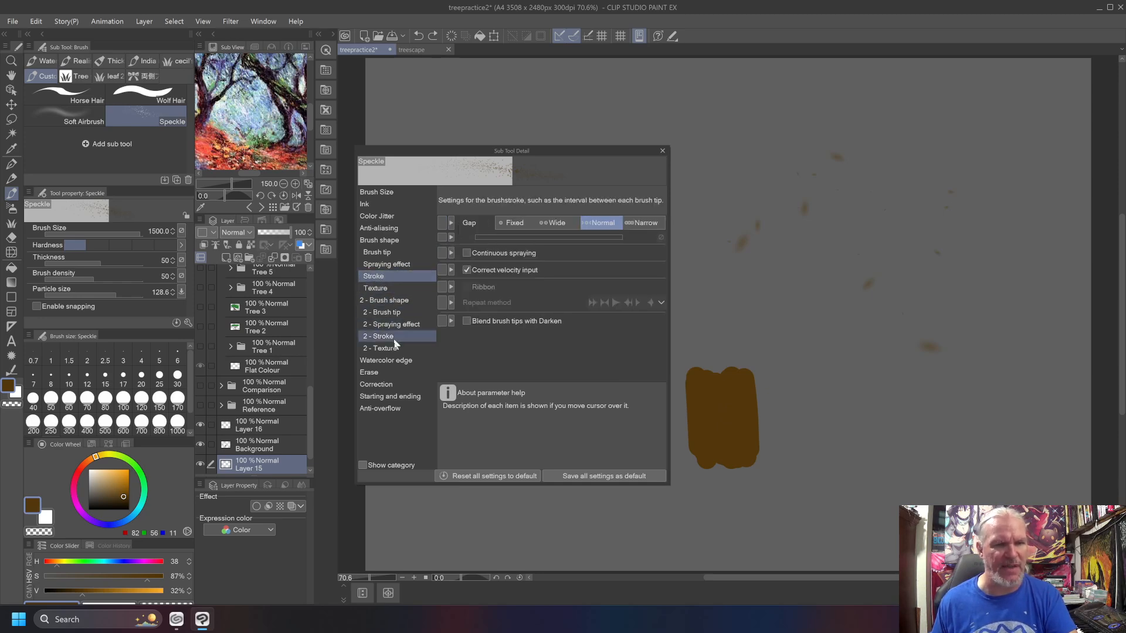
{"action": "left_click", "coordinate": [385, 300]}
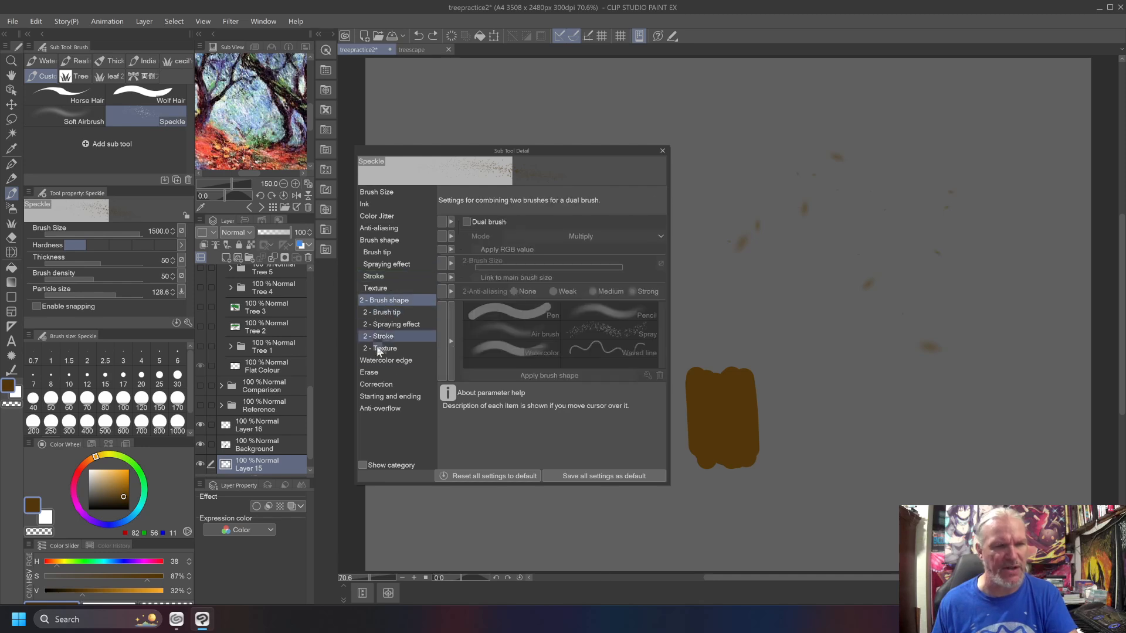
{"action": "left_click", "coordinate": [379, 361]}
{"action": "left_click", "coordinate": [375, 373]}
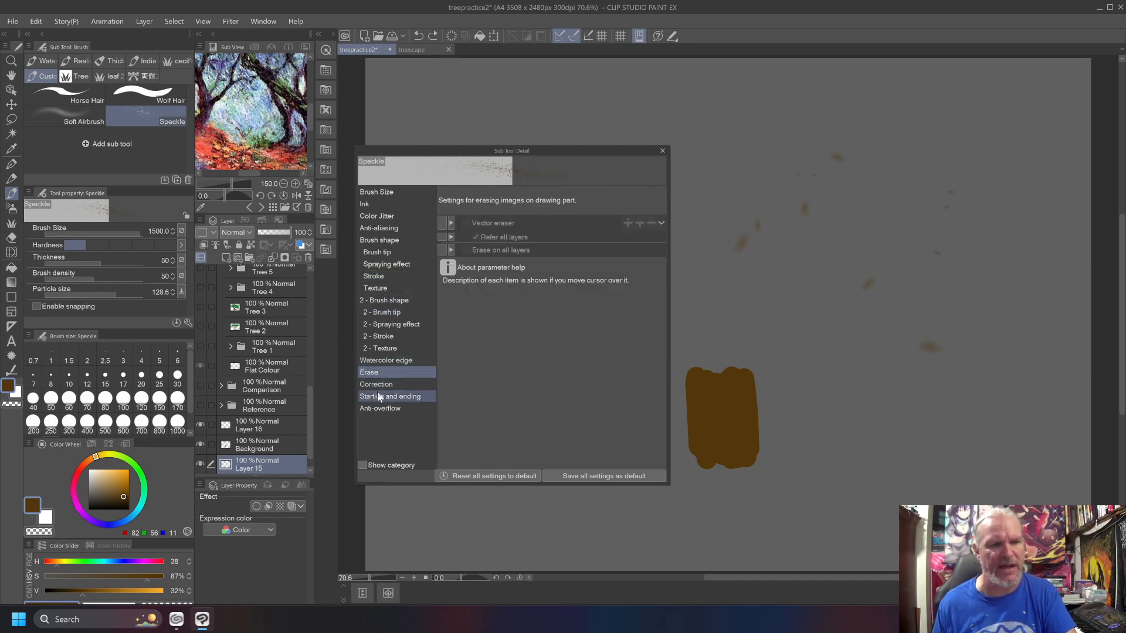
{"action": "left_click", "coordinate": [375, 384]}
{"action": "left_click", "coordinate": [375, 396]}
{"action": "left_click", "coordinate": [381, 408]}
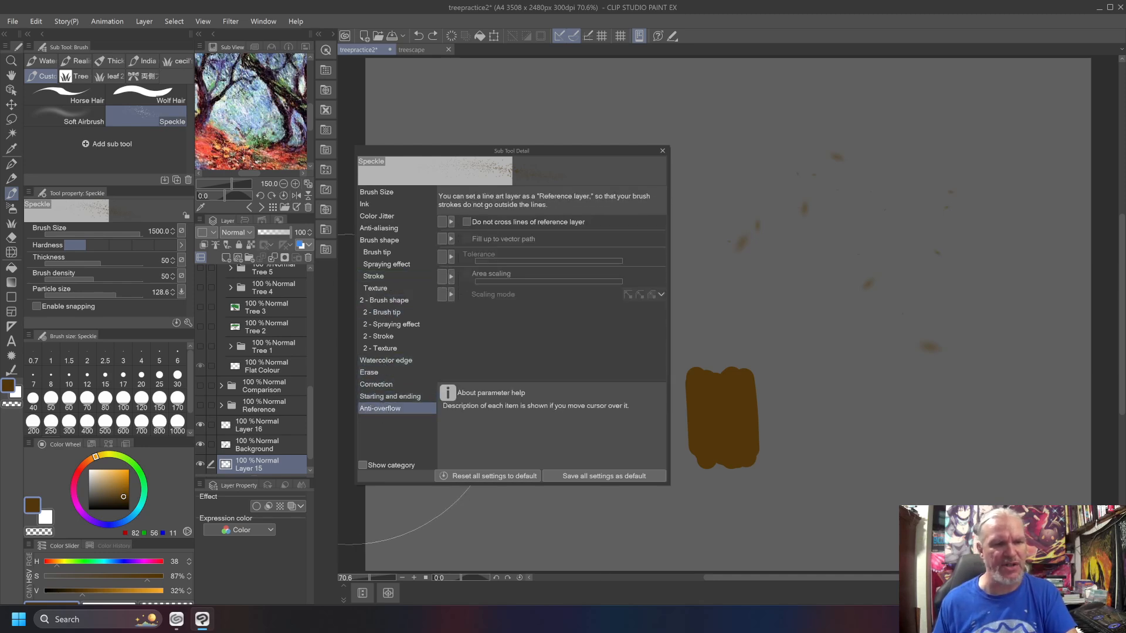
Step: Review the Speckle brush's Brush Size, Color Jitter, Anti-aliasing, Brush tip and Spraying effect options again and close the detailed settings
{"action": "left_click", "coordinate": [376, 192]}
{"action": "left_click", "coordinate": [376, 216]}
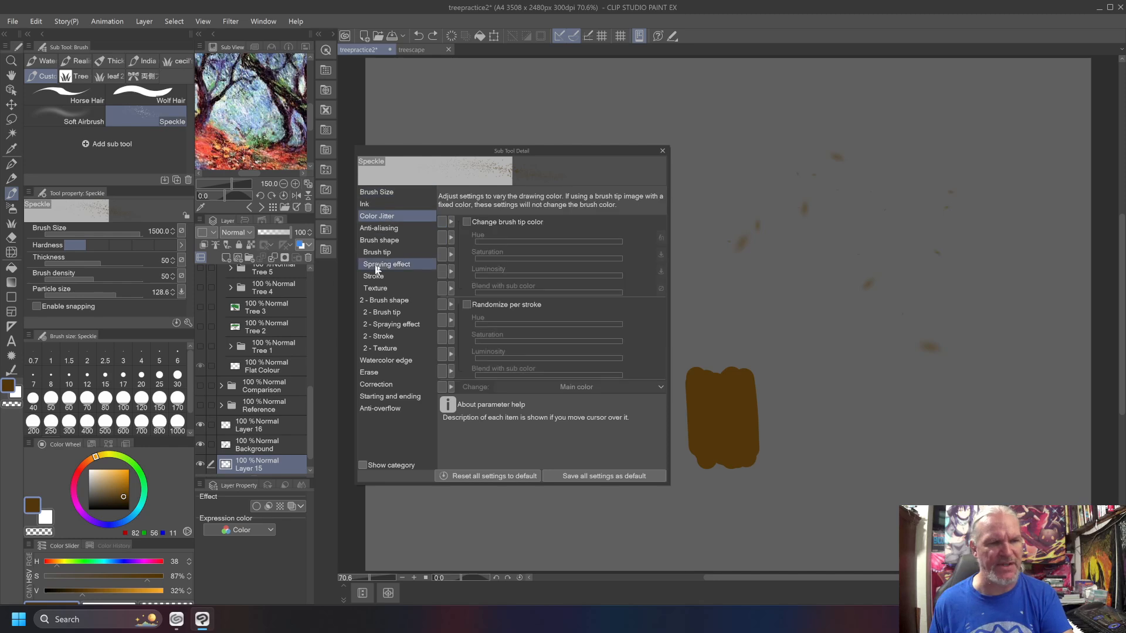
{"action": "left_click", "coordinate": [378, 228]}
{"action": "left_click", "coordinate": [376, 252]}
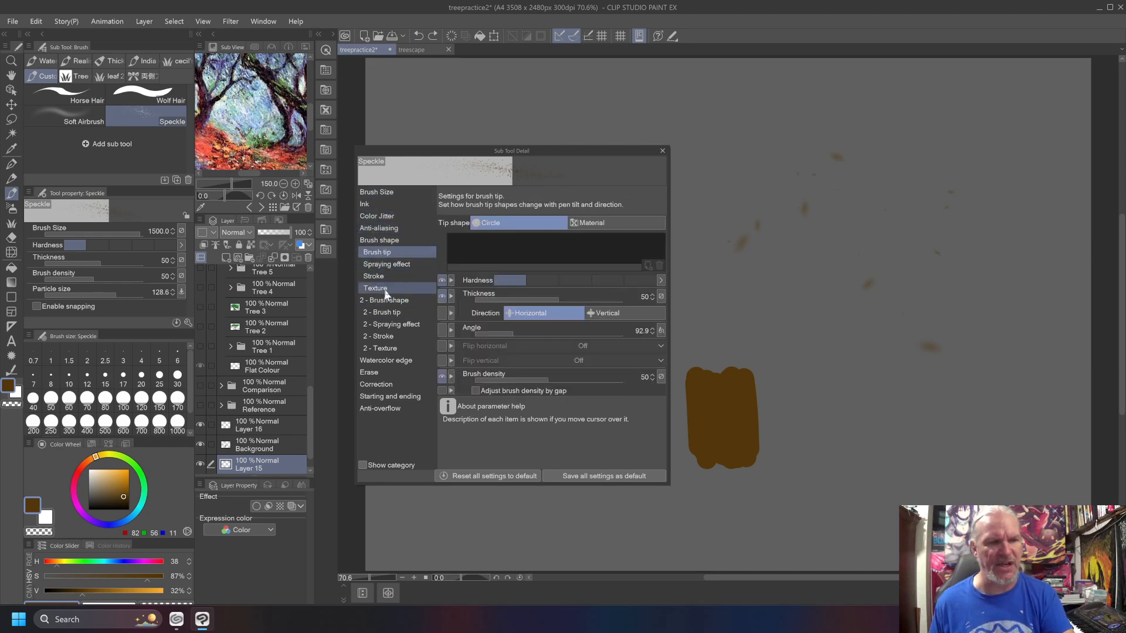
{"action": "left_click", "coordinate": [382, 264]}
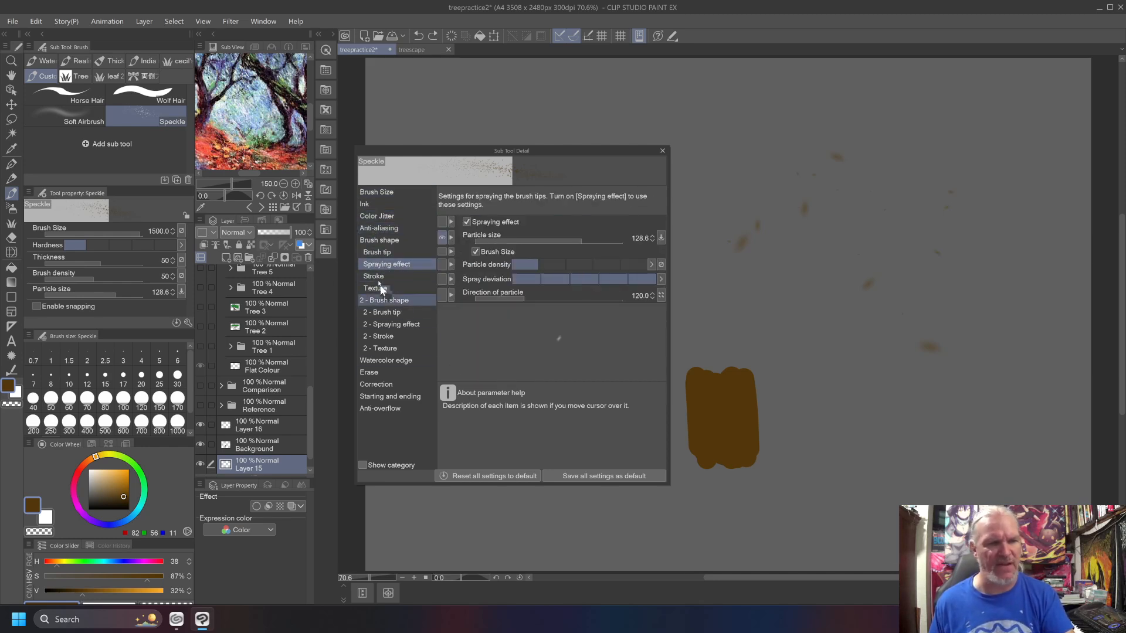
{"action": "left_click", "coordinate": [377, 252]}
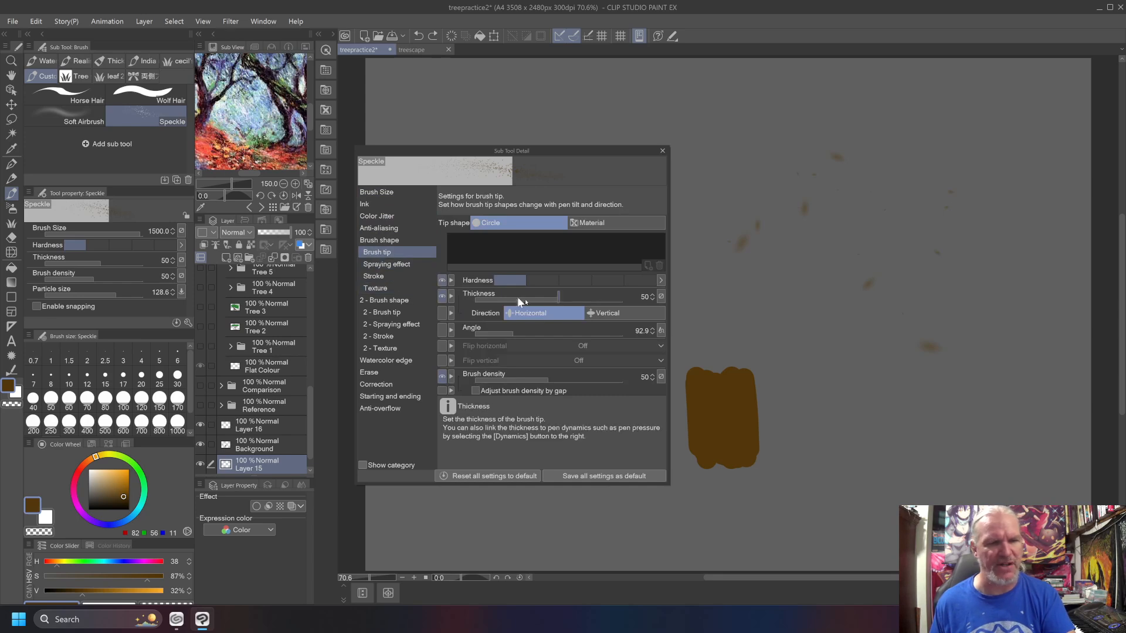
{"action": "left_click", "coordinate": [381, 264]}
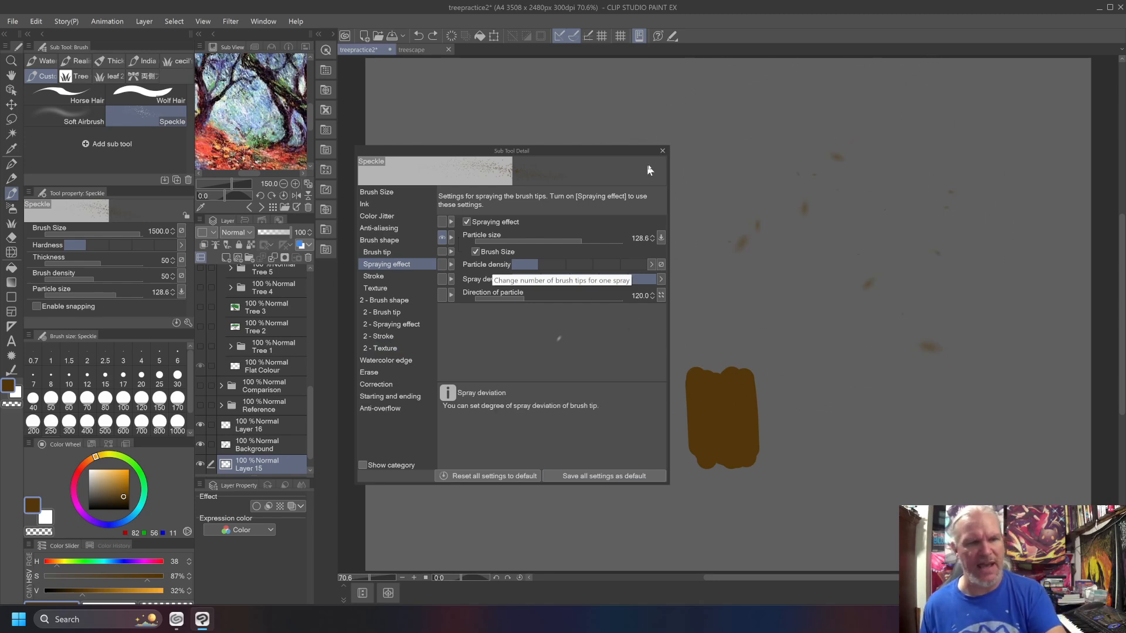
{"action": "left_click", "coordinate": [663, 151]}
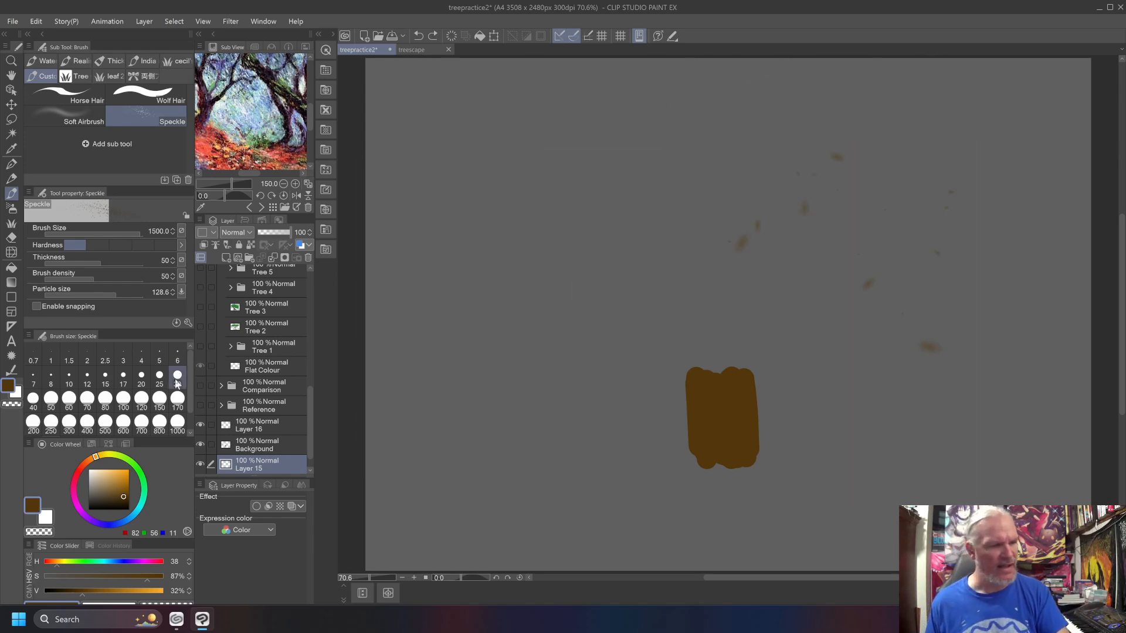
Step: Pick a green of RGB 10, 102, 36 and undo the leftover brown test speckles
{"action": "mouse_move", "coordinate": [134, 469]}
{"action": "left_mouse_down"}
{"action": "mouse_move", "coordinate": [145, 482]}
{"action": "mouse_move", "coordinate": [124, 493]}
{"action": "left_mouse_up"}
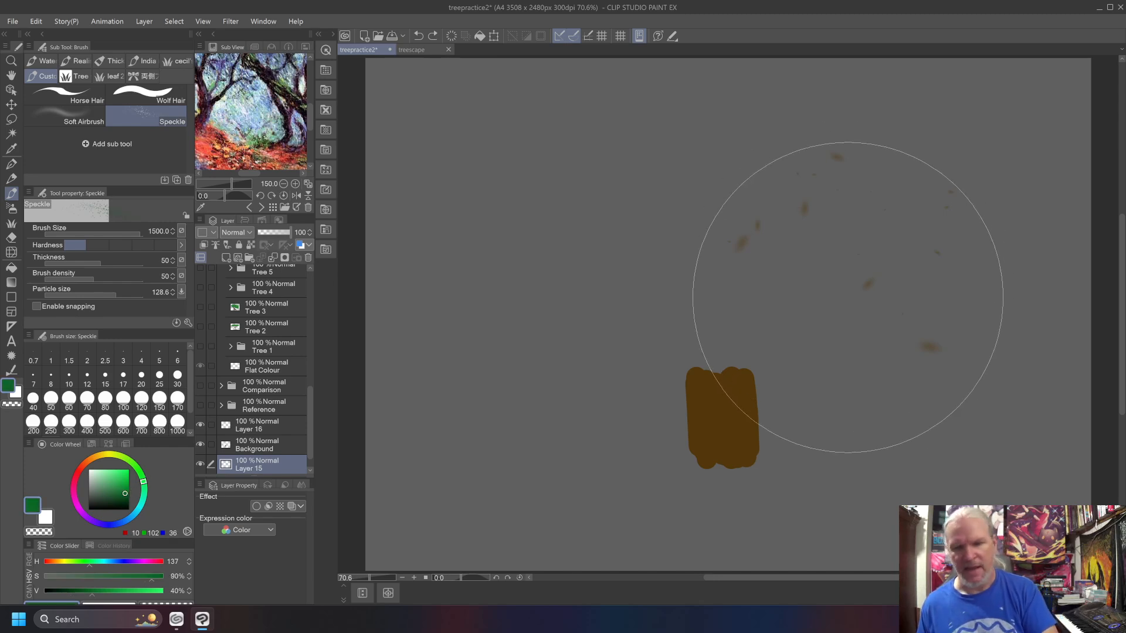
{"action": "key", "text": "ctrl+z"}
{"action": "key", "text": "ctrl+z"}
{"action": "key", "text": "ctrl+z"}
{"action": "key", "text": "ctrl+z"}
{"action": "key", "text": "ctrl+z"}
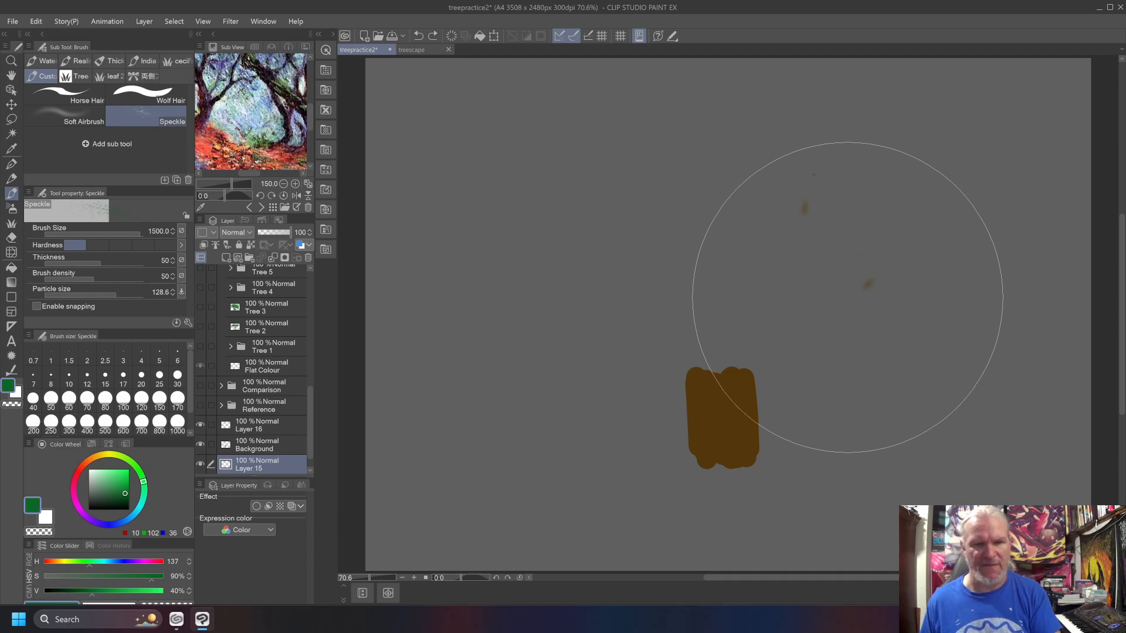
Step: With the Speckle brush at size 700, spray a wide dome-shaped green canopy above the trunk on the layer below Background
{"action": "mouse_move", "coordinate": [847, 297]}
{"action": "left_mouse_down"}
{"action": "mouse_move", "coordinate": [809, 255]}
{"action": "mouse_move", "coordinate": [846, 274]}
{"action": "mouse_move", "coordinate": [758, 250]}
{"action": "mouse_move", "coordinate": [776, 248]}
{"action": "mouse_move", "coordinate": [699, 243]}
{"action": "left_mouse_up"}
{"action": "key", "text": "bracketleft"}
{"action": "key", "text": "bracketleft"}
{"action": "key", "text": "bracketleft"}
{"action": "key", "text": "bracketleft"}
{"action": "mouse_move", "coordinate": [798, 273]}
{"action": "left_mouse_down"}
{"action": "mouse_move", "coordinate": [714, 251]}
{"action": "mouse_move", "coordinate": [773, 256]}
{"action": "mouse_move", "coordinate": [617, 263]}
{"action": "mouse_move", "coordinate": [802, 255]}
{"action": "mouse_move", "coordinate": [879, 284]}
{"action": "mouse_move", "coordinate": [655, 250]}
{"action": "mouse_move", "coordinate": [708, 245]}
{"action": "mouse_move", "coordinate": [612, 259]}
{"action": "mouse_move", "coordinate": [559, 239]}
{"action": "mouse_move", "coordinate": [601, 214]}
{"action": "mouse_move", "coordinate": [596, 204]}
{"action": "mouse_move", "coordinate": [630, 212]}
{"action": "mouse_move", "coordinate": [655, 155]}
{"action": "mouse_move", "coordinate": [703, 124]}
{"action": "mouse_move", "coordinate": [671, 136]}
{"action": "mouse_move", "coordinate": [688, 132]}
{"action": "mouse_move", "coordinate": [724, 88]}
{"action": "mouse_move", "coordinate": [749, 130]}
{"action": "mouse_move", "coordinate": [827, 191]}
{"action": "mouse_move", "coordinate": [862, 236]}
{"action": "mouse_move", "coordinate": [760, 125]}
{"action": "mouse_move", "coordinate": [703, 143]}
{"action": "mouse_move", "coordinate": [731, 195]}
{"action": "mouse_move", "coordinate": [854, 255]}
{"action": "mouse_move", "coordinate": [735, 122]}
{"action": "mouse_move", "coordinate": [808, 135]}
{"action": "mouse_move", "coordinate": [887, 261]}
{"action": "mouse_move", "coordinate": [798, 224]}
{"action": "mouse_move", "coordinate": [764, 193]}
{"action": "mouse_move", "coordinate": [688, 200]}
{"action": "mouse_move", "coordinate": [753, 195]}
{"action": "mouse_move", "coordinate": [794, 153]}
{"action": "mouse_move", "coordinate": [825, 202]}
{"action": "mouse_move", "coordinate": [701, 185]}
{"action": "mouse_move", "coordinate": [693, 207]}
{"action": "mouse_move", "coordinate": [599, 231]}
{"action": "mouse_move", "coordinate": [664, 119]}
{"action": "mouse_move", "coordinate": [663, 156]}
{"action": "mouse_move", "coordinate": [589, 195]}
{"action": "mouse_move", "coordinate": [532, 280]}
{"action": "mouse_move", "coordinate": [555, 232]}
{"action": "mouse_move", "coordinate": [572, 246]}
{"action": "mouse_move", "coordinate": [578, 158]}
{"action": "mouse_move", "coordinate": [575, 221]}
{"action": "mouse_move", "coordinate": [587, 147]}
{"action": "mouse_move", "coordinate": [603, 132]}
{"action": "mouse_move", "coordinate": [578, 142]}
{"action": "mouse_move", "coordinate": [544, 293]}
{"action": "mouse_move", "coordinate": [729, 266]}
{"action": "mouse_move", "coordinate": [811, 276]}
{"action": "mouse_move", "coordinate": [865, 264]}
{"action": "mouse_move", "coordinate": [780, 137]}
{"action": "mouse_move", "coordinate": [801, 200]}
{"action": "mouse_move", "coordinate": [704, 101]}
{"action": "mouse_move", "coordinate": [678, 134]}
{"action": "mouse_move", "coordinate": [578, 158]}
{"action": "mouse_move", "coordinate": [669, 93]}
{"action": "mouse_move", "coordinate": [762, 110]}
{"action": "mouse_move", "coordinate": [902, 289]}
{"action": "mouse_move", "coordinate": [671, 186]}
{"action": "mouse_move", "coordinate": [758, 118]}
{"action": "mouse_move", "coordinate": [906, 301]}
{"action": "mouse_move", "coordinate": [724, 182]}
{"action": "mouse_move", "coordinate": [659, 188]}
{"action": "mouse_move", "coordinate": [713, 251]}
{"action": "mouse_move", "coordinate": [655, 233]}
{"action": "mouse_move", "coordinate": [836, 293]}
{"action": "mouse_move", "coordinate": [712, 269]}
{"action": "mouse_move", "coordinate": [528, 308]}
{"action": "mouse_move", "coordinate": [527, 188]}
{"action": "mouse_move", "coordinate": [592, 113]}
{"action": "mouse_move", "coordinate": [668, 86]}
{"action": "mouse_move", "coordinate": [874, 196]}
{"action": "mouse_move", "coordinate": [853, 296]}
{"action": "mouse_move", "coordinate": [703, 268]}
{"action": "mouse_move", "coordinate": [553, 288]}
{"action": "mouse_move", "coordinate": [516, 271]}
{"action": "mouse_move", "coordinate": [528, 231]}
{"action": "mouse_move", "coordinate": [660, 78]}
{"action": "mouse_move", "coordinate": [733, 82]}
{"action": "mouse_move", "coordinate": [895, 215]}
{"action": "mouse_move", "coordinate": [852, 126]}
{"action": "mouse_move", "coordinate": [746, 86]}
{"action": "mouse_move", "coordinate": [885, 251]}
{"action": "mouse_move", "coordinate": [854, 284]}
{"action": "mouse_move", "coordinate": [516, 315]}
{"action": "mouse_move", "coordinate": [520, 326]}
{"action": "mouse_move", "coordinate": [595, 263]}
{"action": "mouse_move", "coordinate": [534, 326]}
{"action": "left_mouse_up"}
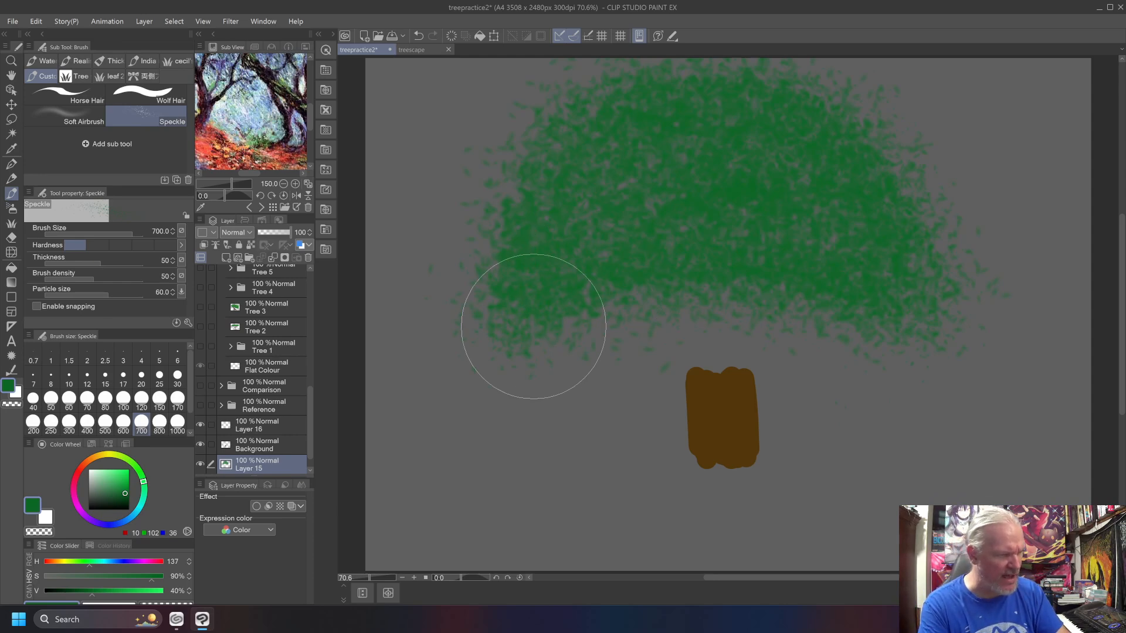
Step: Check the pen pressure dynamics of the Speckle brush's particle size
{"action": "left_click", "coordinate": [181, 292]}
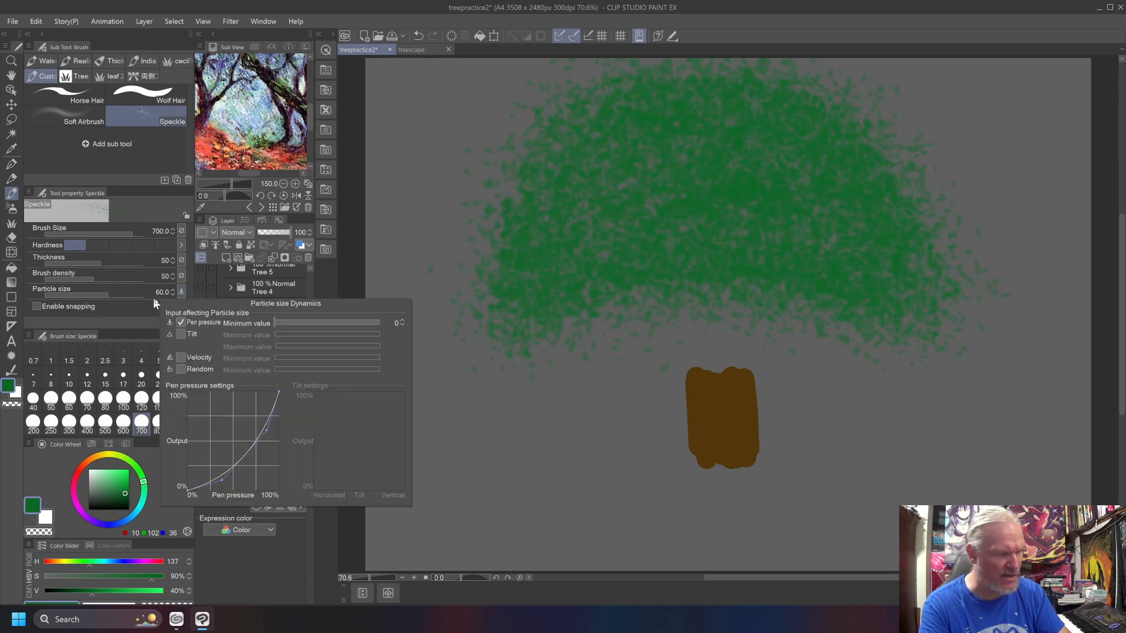
{"action": "left_click", "coordinate": [181, 292]}
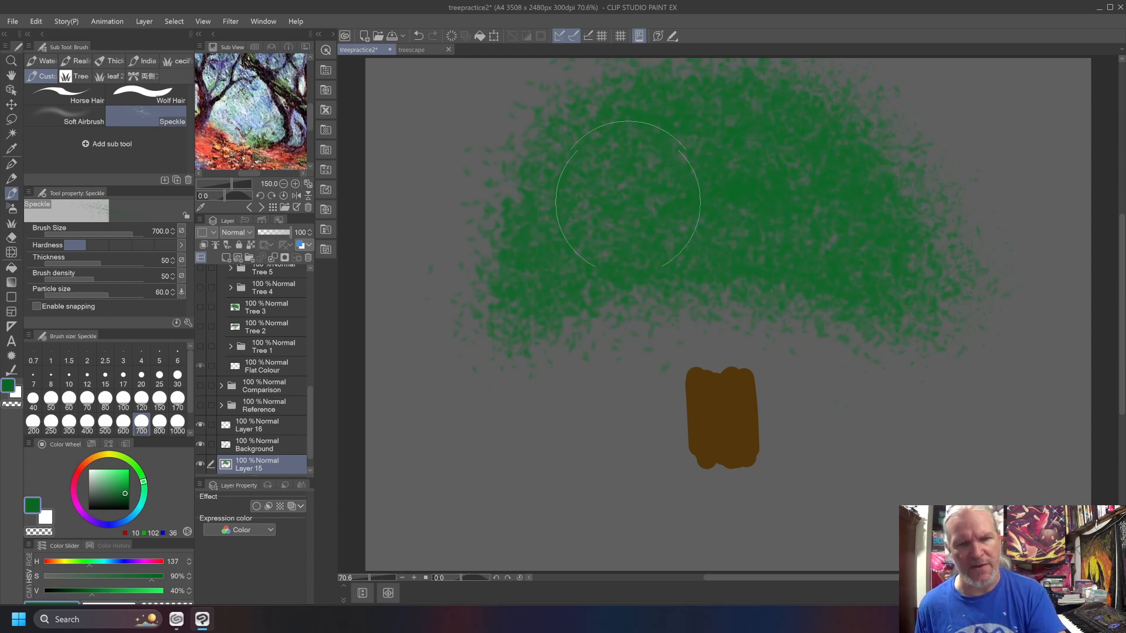
{"action": "mouse_move", "coordinate": [1030, 465]}
{"action": "left_mouse_down"}
{"action": "mouse_move", "coordinate": [947, 502]}
{"action": "mouse_move", "coordinate": [913, 412]}
{"action": "mouse_move", "coordinate": [885, 498]}
{"action": "mouse_move", "coordinate": [884, 417]}
{"action": "left_mouse_up"}
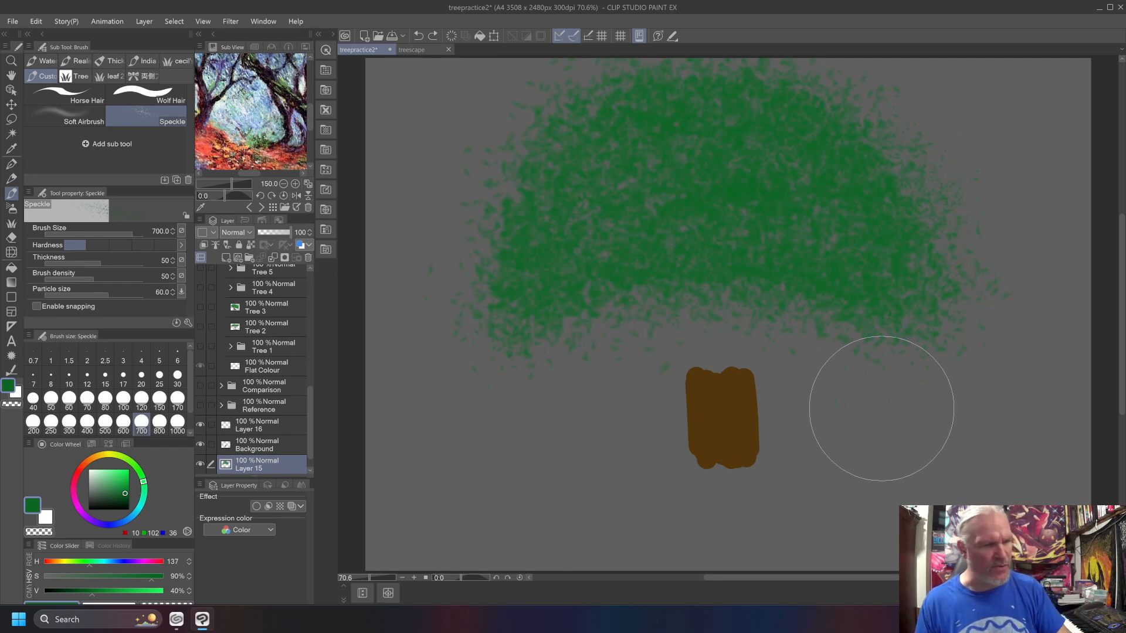
Step: Pick a dark green of RGB 14, 58, 26 and shade the lower middle of the canopy with the Speckle brush
{"action": "left_click", "coordinate": [125, 496]}
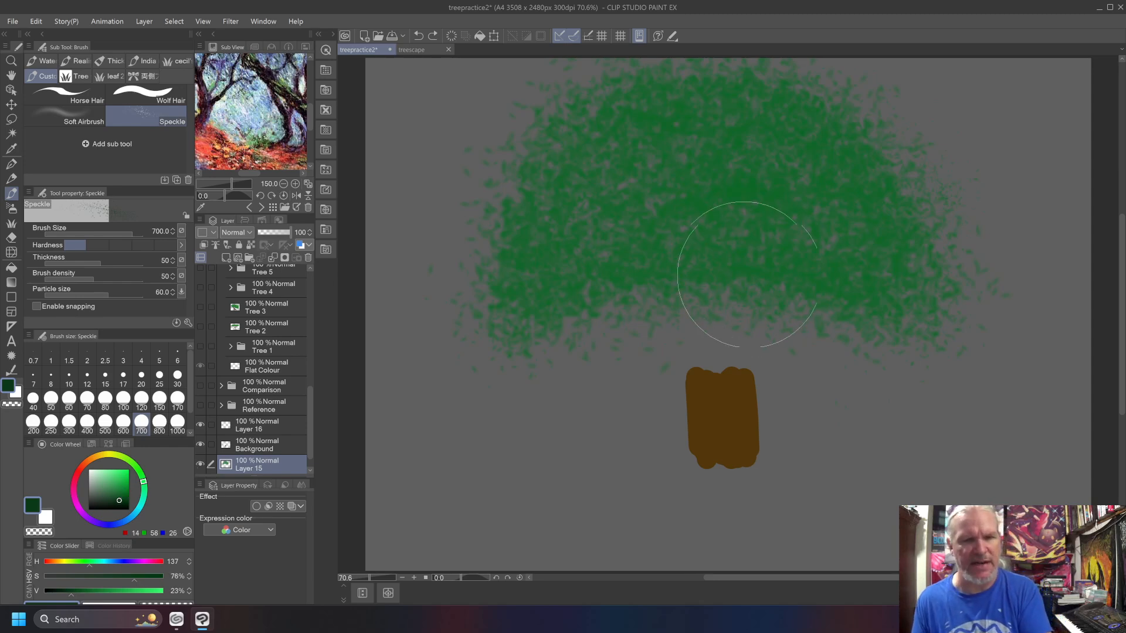
{"action": "mouse_move", "coordinate": [830, 304]}
{"action": "left_mouse_down"}
{"action": "mouse_move", "coordinate": [735, 271]}
{"action": "mouse_move", "coordinate": [775, 281]}
{"action": "mouse_move", "coordinate": [662, 274]}
{"action": "mouse_move", "coordinate": [764, 280]}
{"action": "mouse_move", "coordinate": [606, 283]}
{"action": "mouse_move", "coordinate": [694, 278]}
{"action": "mouse_move", "coordinate": [581, 293]}
{"action": "mouse_move", "coordinate": [552, 311]}
{"action": "mouse_move", "coordinate": [613, 285]}
{"action": "mouse_move", "coordinate": [600, 285]}
{"action": "mouse_move", "coordinate": [718, 278]}
{"action": "mouse_move", "coordinate": [811, 305]}
{"action": "mouse_move", "coordinate": [607, 286]}
{"action": "mouse_move", "coordinate": [530, 319]}
{"action": "mouse_move", "coordinate": [660, 280]}
{"action": "mouse_move", "coordinate": [746, 280]}
{"action": "mouse_move", "coordinate": [863, 311]}
{"action": "mouse_move", "coordinate": [809, 288]}
{"action": "mouse_move", "coordinate": [812, 297]}
{"action": "mouse_move", "coordinate": [669, 281]}
{"action": "mouse_move", "coordinate": [552, 298]}
{"action": "mouse_move", "coordinate": [699, 278]}
{"action": "mouse_move", "coordinate": [823, 298]}
{"action": "mouse_move", "coordinate": [594, 287]}
{"action": "mouse_move", "coordinate": [573, 302]}
{"action": "mouse_move", "coordinate": [743, 275]}
{"action": "mouse_move", "coordinate": [696, 276]}
{"action": "mouse_move", "coordinate": [806, 294]}
{"action": "mouse_move", "coordinate": [578, 292]}
{"action": "mouse_move", "coordinate": [524, 327]}
{"action": "mouse_move", "coordinate": [573, 301]}
{"action": "mouse_move", "coordinate": [562, 287]}
{"action": "mouse_move", "coordinate": [520, 286]}
{"action": "mouse_move", "coordinate": [530, 304]}
{"action": "mouse_move", "coordinate": [525, 245]}
{"action": "mouse_move", "coordinate": [531, 237]}
{"action": "mouse_move", "coordinate": [534, 247]}
{"action": "mouse_move", "coordinate": [540, 202]}
{"action": "mouse_move", "coordinate": [548, 279]}
{"action": "mouse_move", "coordinate": [546, 190]}
{"action": "mouse_move", "coordinate": [545, 240]}
{"action": "mouse_move", "coordinate": [581, 260]}
{"action": "left_mouse_up"}
{"action": "mouse_move", "coordinate": [696, 212]}
{"action": "left_mouse_down"}
{"action": "mouse_move", "coordinate": [723, 228]}
{"action": "mouse_move", "coordinate": [658, 226]}
{"action": "mouse_move", "coordinate": [695, 260]}
{"action": "mouse_move", "coordinate": [689, 215]}
{"action": "mouse_move", "coordinate": [645, 253]}
{"action": "mouse_move", "coordinate": [707, 223]}
{"action": "mouse_move", "coordinate": [677, 199]}
{"action": "mouse_move", "coordinate": [683, 247]}
{"action": "mouse_move", "coordinate": [730, 217]}
{"action": "mouse_move", "coordinate": [675, 191]}
{"action": "mouse_move", "coordinate": [703, 249]}
{"action": "mouse_move", "coordinate": [726, 184]}
{"action": "mouse_move", "coordinate": [678, 199]}
{"action": "mouse_move", "coordinate": [730, 250]}
{"action": "mouse_move", "coordinate": [729, 185]}
{"action": "mouse_move", "coordinate": [670, 212]}
{"action": "mouse_move", "coordinate": [732, 241]}
{"action": "mouse_move", "coordinate": [695, 159]}
{"action": "mouse_move", "coordinate": [675, 221]}
{"action": "mouse_move", "coordinate": [716, 228]}
{"action": "mouse_move", "coordinate": [681, 176]}
{"action": "mouse_move", "coordinate": [651, 225]}
{"action": "mouse_move", "coordinate": [660, 252]}
{"action": "mouse_move", "coordinate": [659, 189]}
{"action": "mouse_move", "coordinate": [622, 205]}
{"action": "mouse_move", "coordinate": [629, 266]}
{"action": "mouse_move", "coordinate": [649, 256]}
{"action": "mouse_move", "coordinate": [635, 234]}
{"action": "mouse_move", "coordinate": [604, 240]}
{"action": "mouse_move", "coordinate": [673, 209]}
{"action": "mouse_move", "coordinate": [769, 258]}
{"action": "mouse_move", "coordinate": [786, 280]}
{"action": "mouse_move", "coordinate": [771, 230]}
{"action": "mouse_move", "coordinate": [715, 177]}
{"action": "mouse_move", "coordinate": [653, 194]}
{"action": "mouse_move", "coordinate": [598, 251]}
{"action": "mouse_move", "coordinate": [619, 239]}
{"action": "mouse_move", "coordinate": [586, 197]}
{"action": "mouse_move", "coordinate": [720, 248]}
{"action": "mouse_move", "coordinate": [735, 232]}
{"action": "mouse_move", "coordinate": [733, 247]}
{"action": "mouse_move", "coordinate": [683, 209]}
{"action": "mouse_move", "coordinate": [751, 267]}
{"action": "mouse_move", "coordinate": [769, 240]}
{"action": "mouse_move", "coordinate": [784, 261]}
{"action": "mouse_move", "coordinate": [766, 247]}
{"action": "mouse_move", "coordinate": [807, 232]}
{"action": "mouse_move", "coordinate": [828, 208]}
{"action": "mouse_move", "coordinate": [755, 249]}
{"action": "mouse_move", "coordinate": [525, 212]}
{"action": "mouse_move", "coordinate": [587, 210]}
{"action": "mouse_move", "coordinate": [575, 191]}
{"action": "mouse_move", "coordinate": [641, 223]}
{"action": "mouse_move", "coordinate": [530, 209]}
{"action": "mouse_move", "coordinate": [523, 249]}
{"action": "mouse_move", "coordinate": [527, 226]}
{"action": "mouse_move", "coordinate": [540, 276]}
{"action": "mouse_move", "coordinate": [543, 181]}
{"action": "mouse_move", "coordinate": [555, 229]}
{"action": "mouse_move", "coordinate": [595, 206]}
{"action": "mouse_move", "coordinate": [607, 217]}
{"action": "mouse_move", "coordinate": [675, 197]}
{"action": "mouse_move", "coordinate": [657, 222]}
{"action": "left_mouse_up"}
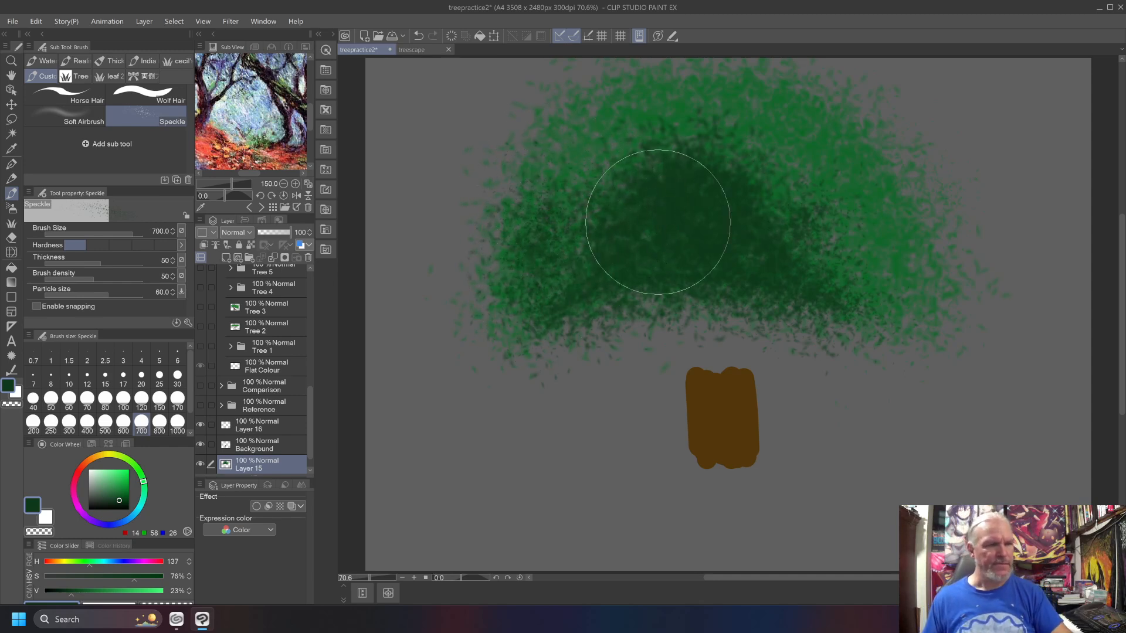
Step: On the Background layer, use the Finger tip blend tool at size 100 to pull tapered roots out of the trunk's base
{"action": "key", "text": "j"}
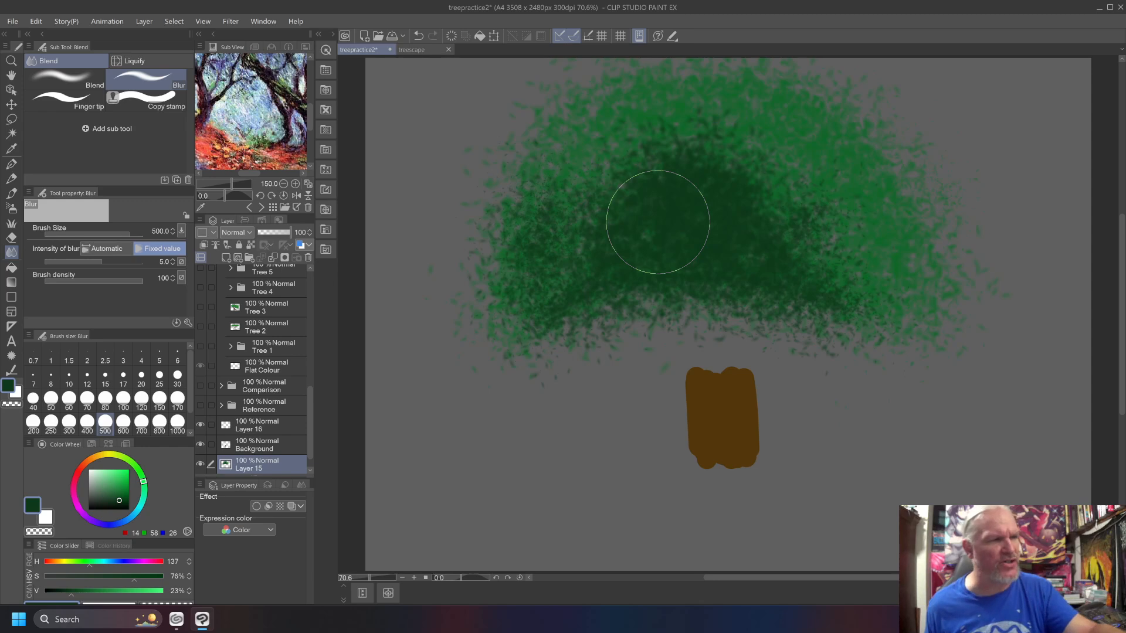
{"action": "left_click", "coordinate": [65, 94]}
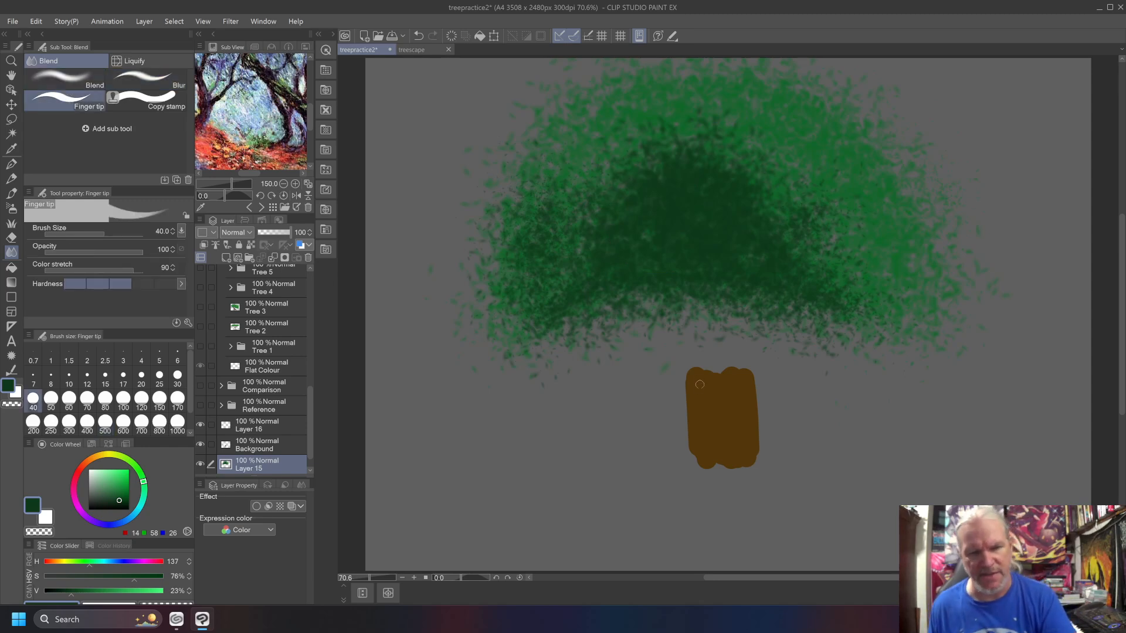
{"action": "key", "text": "bracketright"}
{"action": "key", "text": "bracketright"}
{"action": "key", "text": "bracketright"}
{"action": "key", "text": "bracketright"}
{"action": "key", "text": "bracketright"}
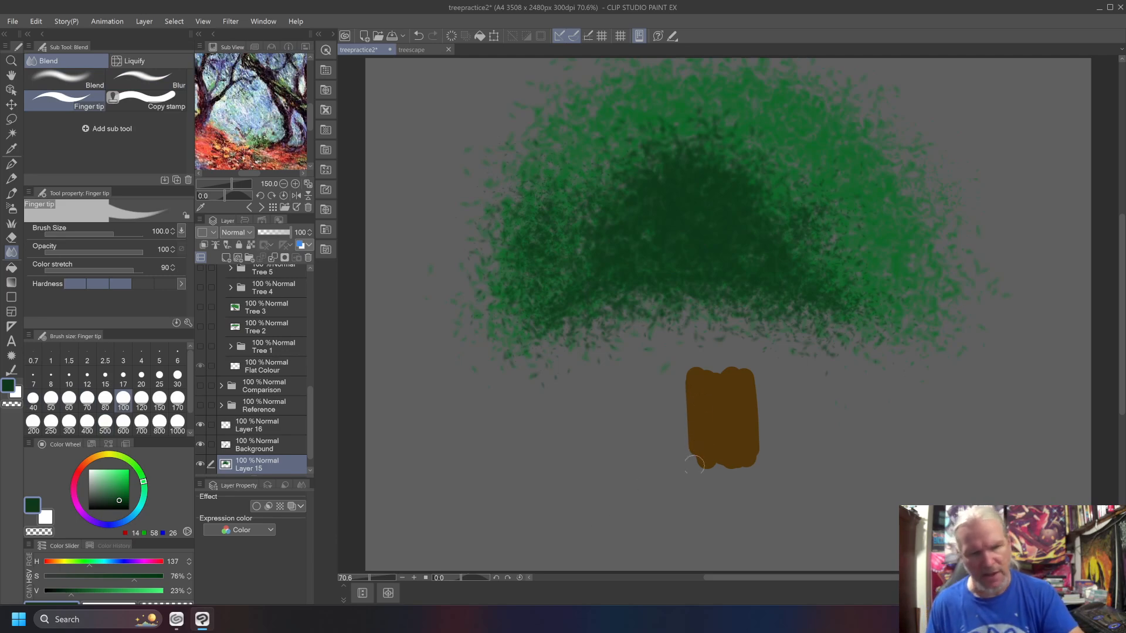
{"action": "left_click", "coordinate": [246, 449]}
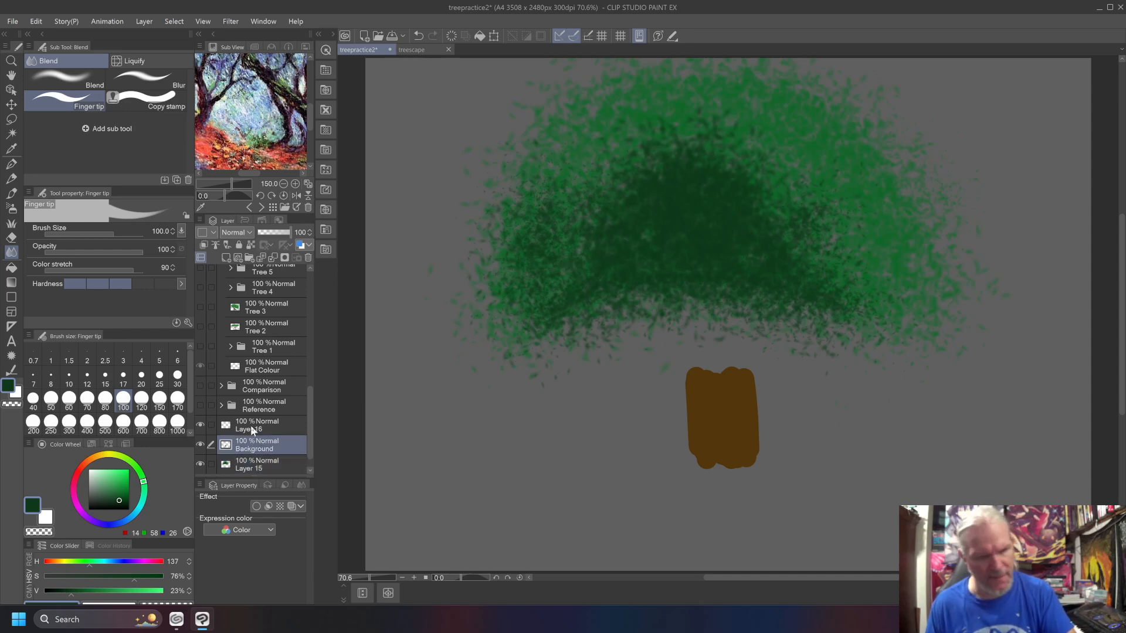
{"action": "mouse_move", "coordinate": [702, 437]}
{"action": "left_mouse_down"}
{"action": "mouse_move", "coordinate": [666, 500]}
{"action": "mouse_move", "coordinate": [631, 514]}
{"action": "mouse_move", "coordinate": [689, 510]}
{"action": "left_mouse_up"}
{"action": "mouse_move", "coordinate": [725, 448]}
{"action": "left_mouse_down"}
{"action": "mouse_move", "coordinate": [731, 484]}
{"action": "mouse_move", "coordinate": [730, 463]}
{"action": "mouse_move", "coordinate": [773, 496]}
{"action": "mouse_move", "coordinate": [747, 448]}
{"action": "mouse_move", "coordinate": [824, 499]}
{"action": "left_mouse_up"}
{"action": "key", "text": "ctrl+z"}
{"action": "left_click_drag", "start_coordinate": [746, 453], "coordinate": [845, 503]}
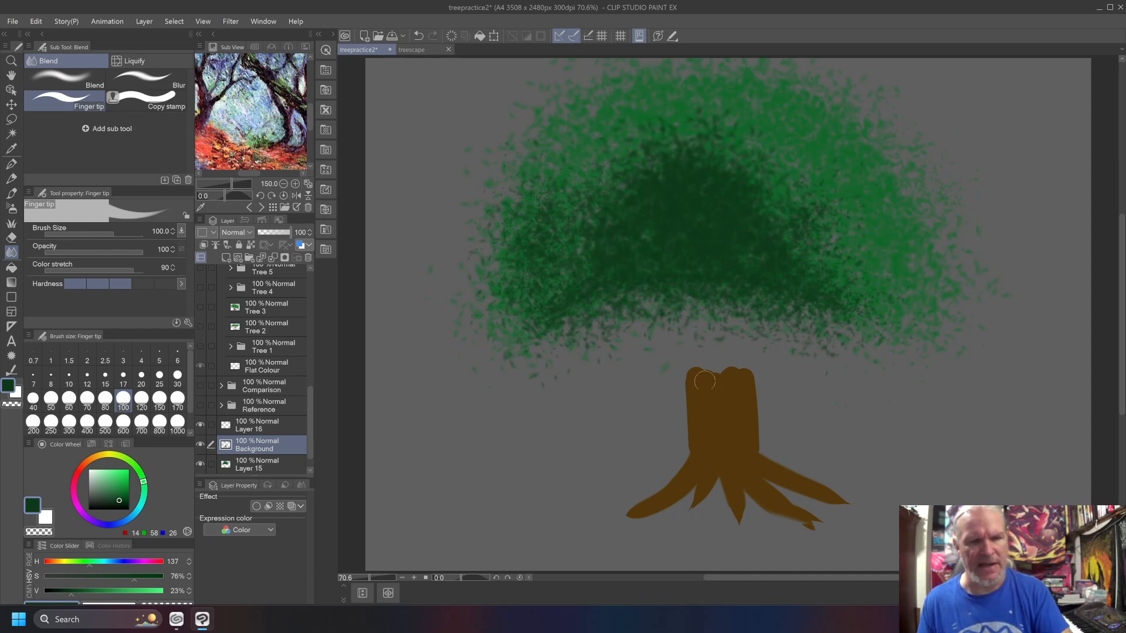
Step: Stretch the top of the trunk upward with the Finger tip tool into forked branches reaching into the canopy
{"action": "mouse_move", "coordinate": [703, 408]}
{"action": "left_mouse_down"}
{"action": "mouse_move", "coordinate": [695, 316]}
{"action": "mouse_move", "coordinate": [675, 298]}
{"action": "left_mouse_up"}
{"action": "mouse_move", "coordinate": [703, 372]}
{"action": "left_mouse_down"}
{"action": "mouse_move", "coordinate": [691, 299]}
{"action": "mouse_move", "coordinate": [738, 287]}
{"action": "left_mouse_up"}
{"action": "mouse_move", "coordinate": [741, 380]}
{"action": "left_mouse_down"}
{"action": "mouse_move", "coordinate": [748, 281]}
{"action": "mouse_move", "coordinate": [752, 316]}
{"action": "left_mouse_up"}
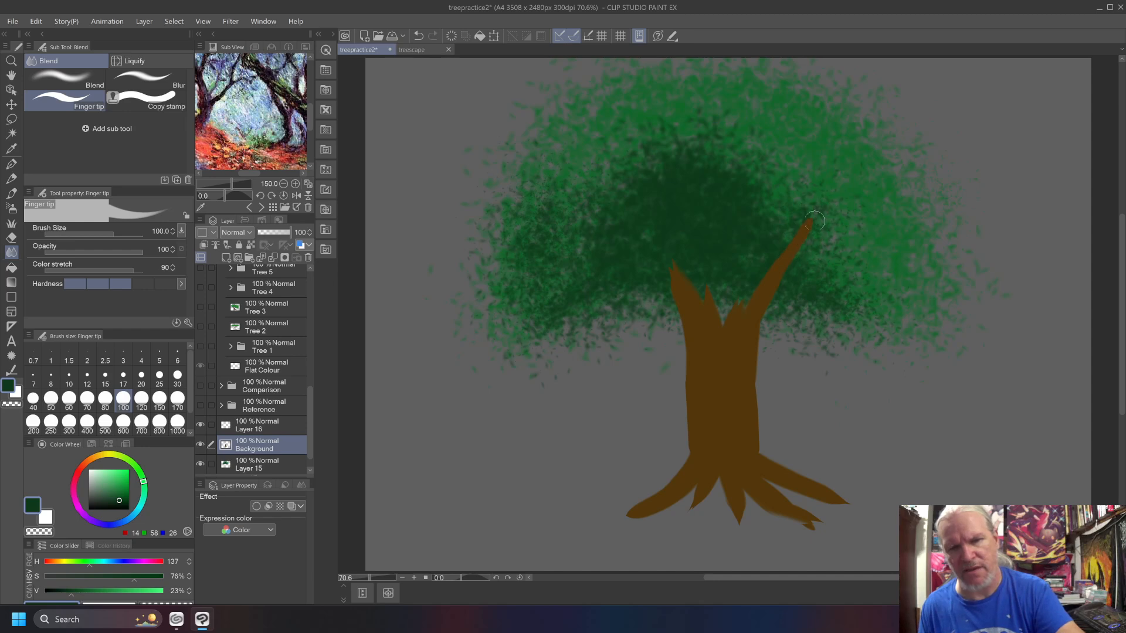
{"action": "left_click_drag", "start_coordinate": [743, 305], "coordinate": [720, 217]}
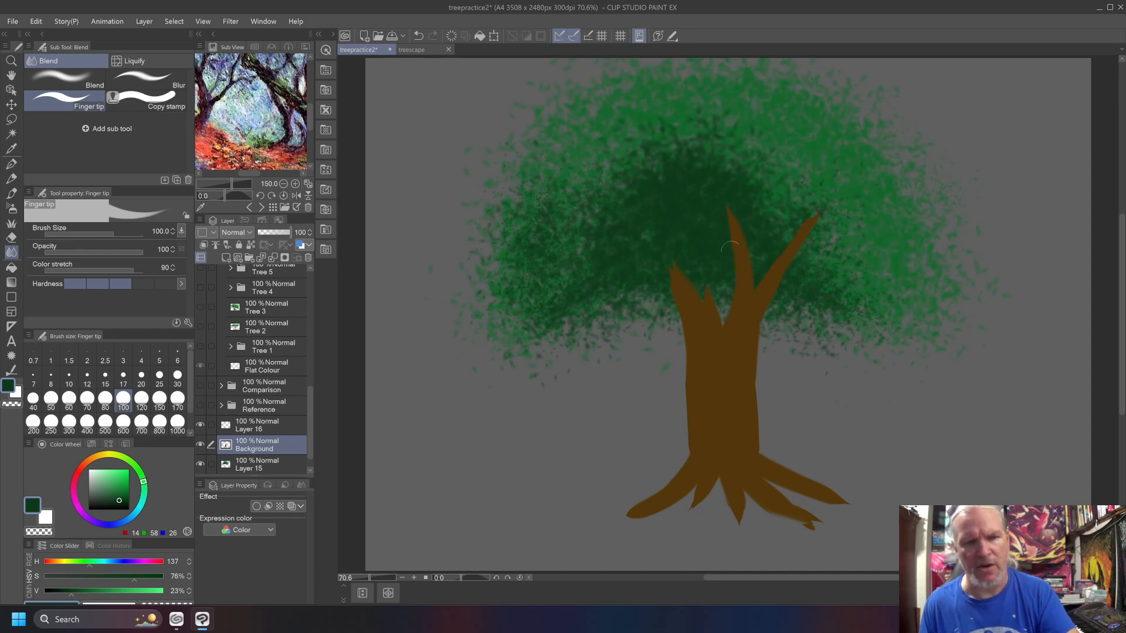
{"action": "left_click_drag", "start_coordinate": [710, 320], "coordinate": [679, 213]}
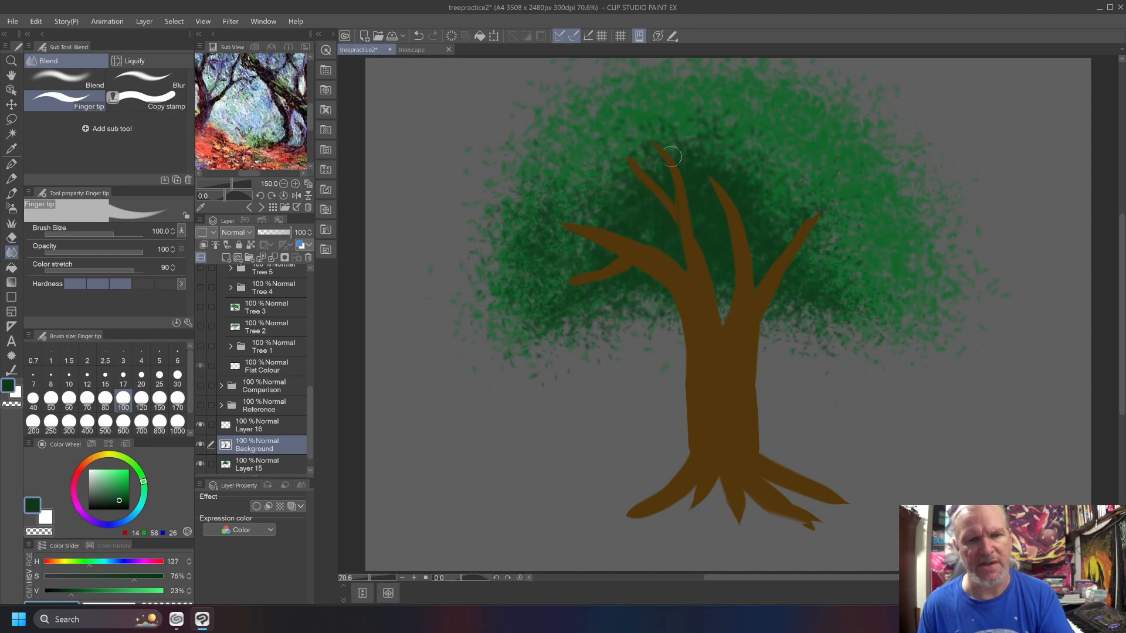
Step: Fork the centre branch with the Finger tip tool, and deepen the dark green shading behind the branches on Layer 15 with the Speckle brush
{"action": "left_click_drag", "start_coordinate": [725, 178], "coordinate": [707, 145]}
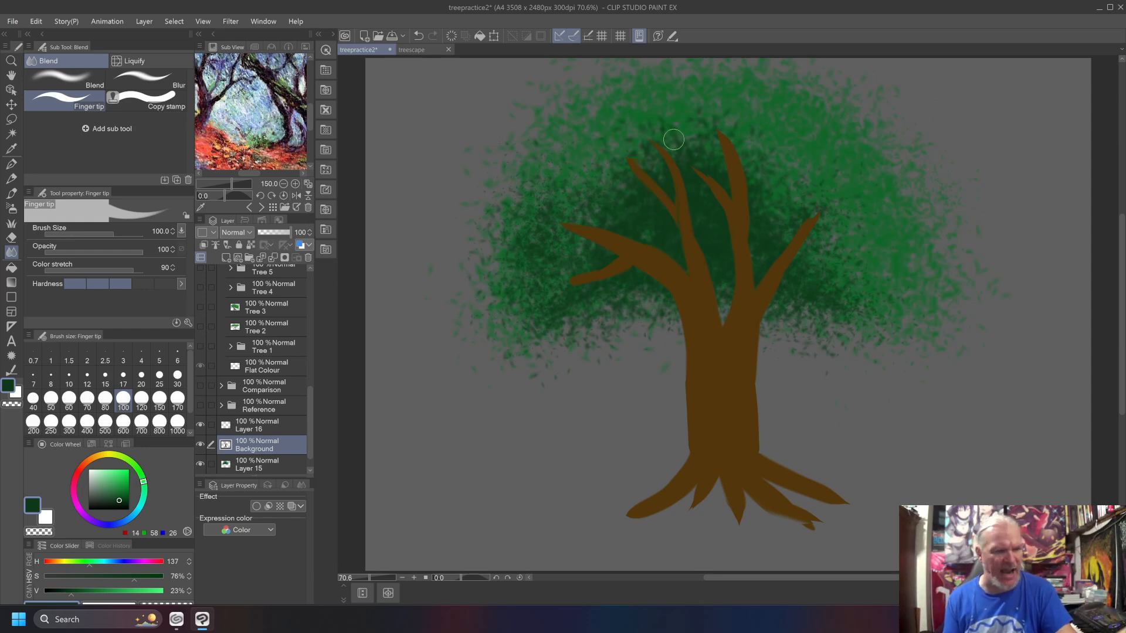
{"action": "left_click", "coordinate": [253, 466]}
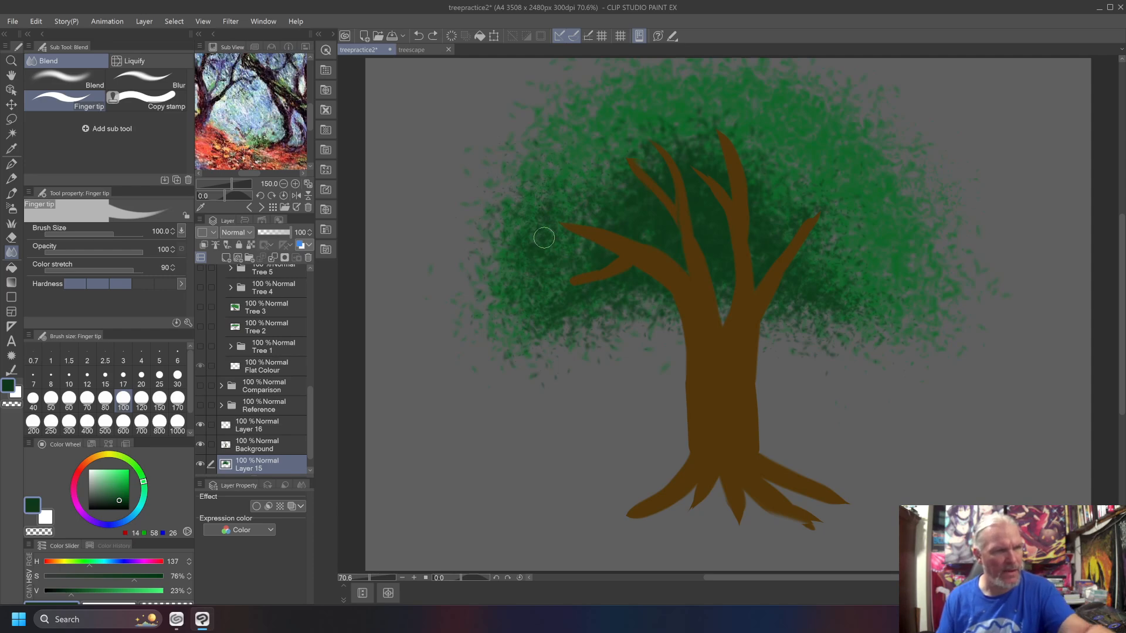
{"action": "key", "text": "b"}
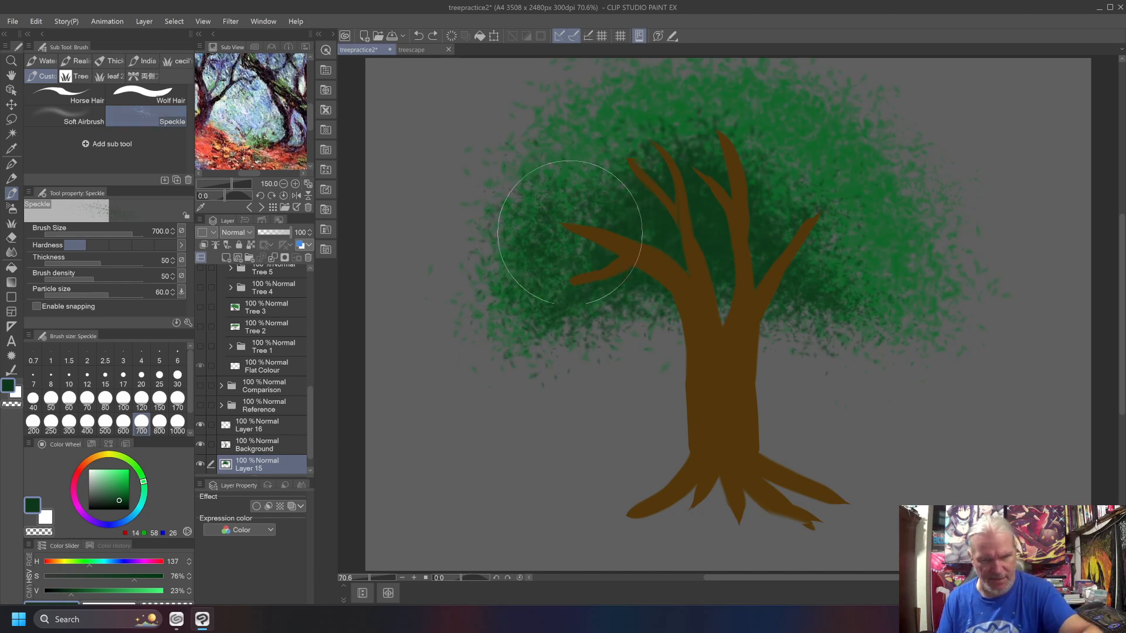
{"action": "mouse_move", "coordinate": [579, 221]}
{"action": "left_mouse_down"}
{"action": "mouse_move", "coordinate": [556, 230]}
{"action": "mouse_move", "coordinate": [582, 210]}
{"action": "mouse_move", "coordinate": [588, 223]}
{"action": "mouse_move", "coordinate": [564, 209]}
{"action": "mouse_move", "coordinate": [556, 219]}
{"action": "mouse_move", "coordinate": [556, 231]}
{"action": "mouse_move", "coordinate": [566, 200]}
{"action": "mouse_move", "coordinate": [581, 290]}
{"action": "mouse_move", "coordinate": [562, 285]}
{"action": "mouse_move", "coordinate": [580, 277]}
{"action": "mouse_move", "coordinate": [570, 253]}
{"action": "mouse_move", "coordinate": [571, 279]}
{"action": "mouse_move", "coordinate": [558, 282]}
{"action": "mouse_move", "coordinate": [560, 217]}
{"action": "mouse_move", "coordinate": [633, 129]}
{"action": "mouse_move", "coordinate": [609, 168]}
{"action": "mouse_move", "coordinate": [617, 138]}
{"action": "mouse_move", "coordinate": [694, 129]}
{"action": "mouse_move", "coordinate": [697, 166]}
{"action": "mouse_move", "coordinate": [716, 128]}
{"action": "mouse_move", "coordinate": [727, 156]}
{"action": "mouse_move", "coordinate": [709, 154]}
{"action": "mouse_move", "coordinate": [712, 134]}
{"action": "mouse_move", "coordinate": [705, 142]}
{"action": "mouse_move", "coordinate": [724, 131]}
{"action": "mouse_move", "coordinate": [810, 211]}
{"action": "mouse_move", "coordinate": [810, 236]}
{"action": "mouse_move", "coordinate": [789, 233]}
{"action": "mouse_move", "coordinate": [804, 216]}
{"action": "mouse_move", "coordinate": [775, 189]}
{"action": "left_mouse_up"}
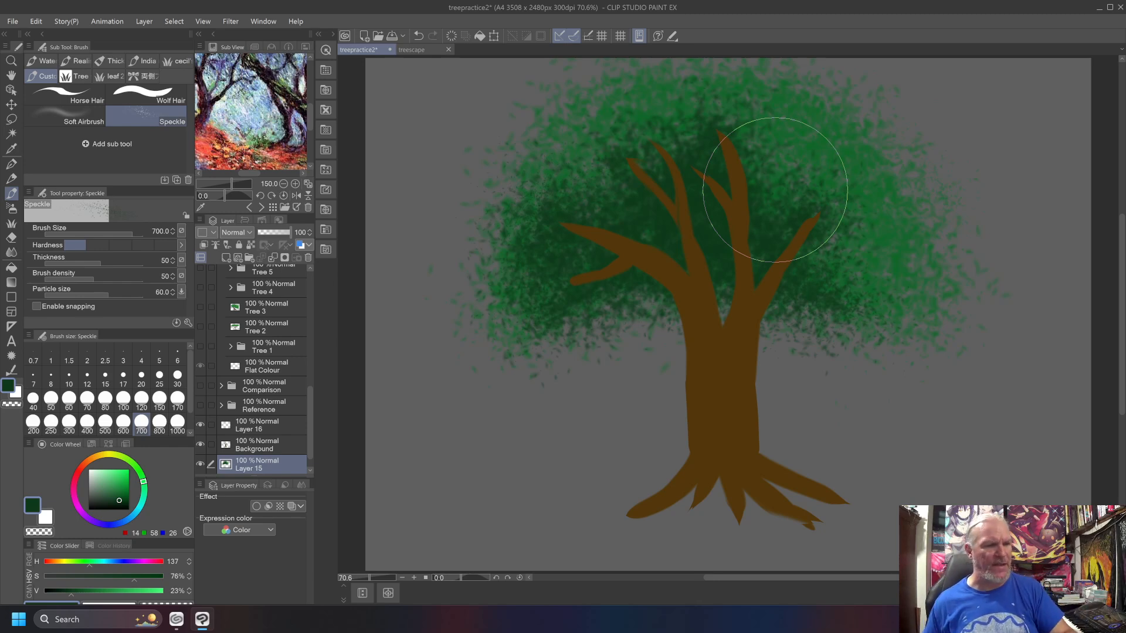
Step: Paint foliage over the branch tips on the Background layer with the Speckle brush in green RGB 38, 123, 62
{"action": "left_click", "coordinate": [257, 449]}
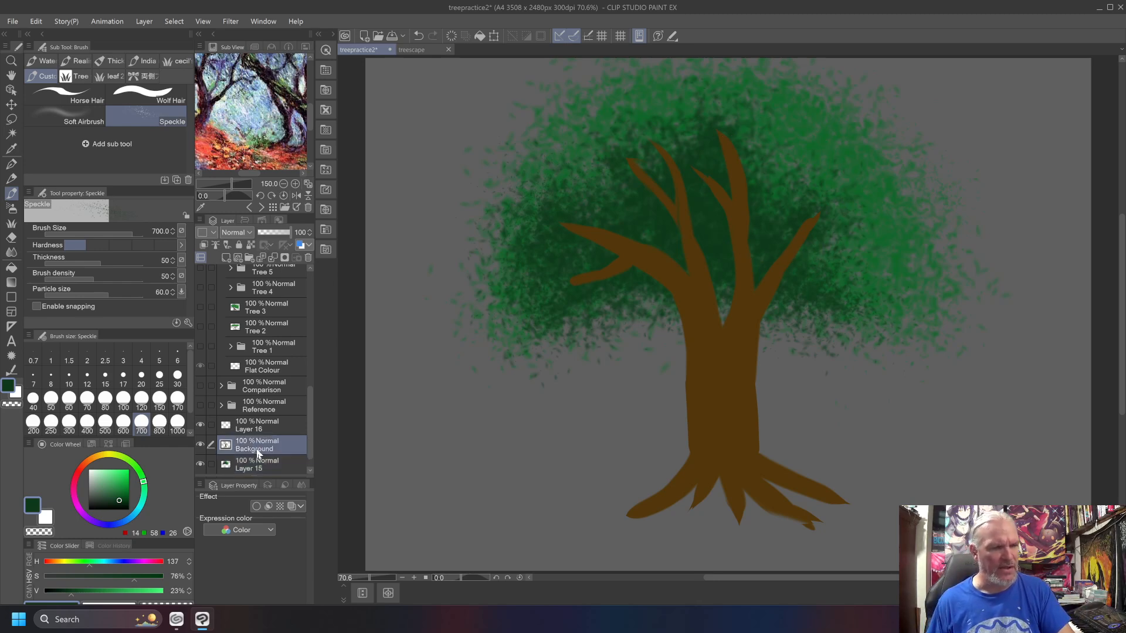
{"action": "left_click_drag", "start_coordinate": [118, 492], "coordinate": [122, 489]}
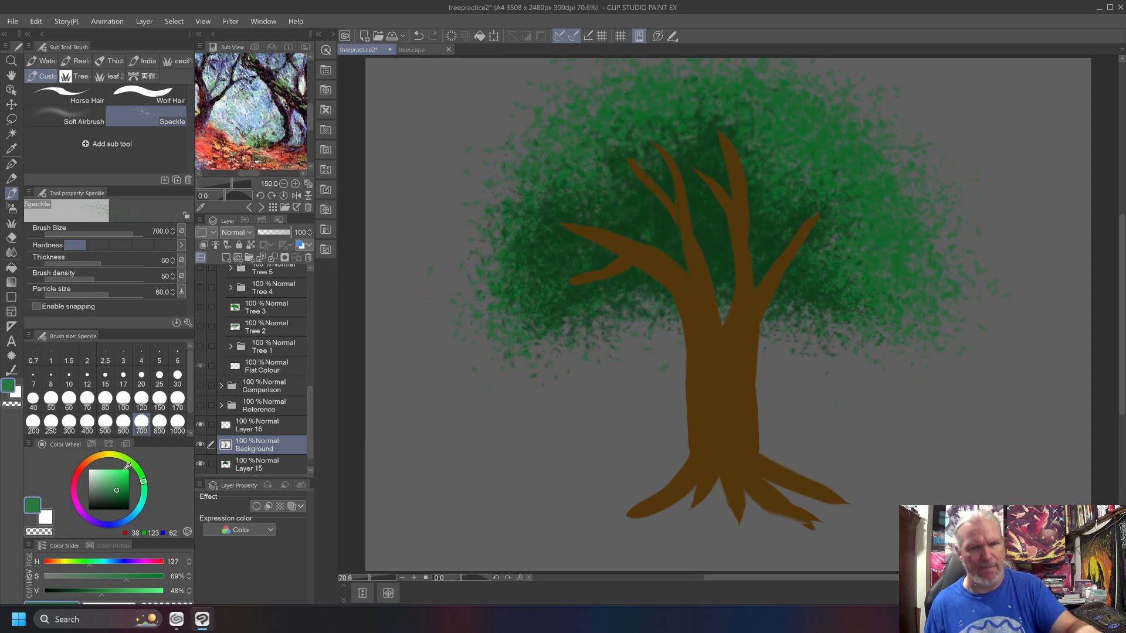
{"action": "mouse_move", "coordinate": [804, 188]}
{"action": "left_mouse_down"}
{"action": "mouse_move", "coordinate": [829, 213]}
{"action": "mouse_move", "coordinate": [800, 211]}
{"action": "mouse_move", "coordinate": [814, 235]}
{"action": "mouse_move", "coordinate": [830, 234]}
{"action": "mouse_move", "coordinate": [824, 195]}
{"action": "mouse_move", "coordinate": [844, 232]}
{"action": "mouse_move", "coordinate": [793, 216]}
{"action": "mouse_move", "coordinate": [837, 230]}
{"action": "mouse_move", "coordinate": [816, 250]}
{"action": "mouse_move", "coordinate": [820, 223]}
{"action": "mouse_move", "coordinate": [840, 240]}
{"action": "mouse_move", "coordinate": [847, 232]}
{"action": "mouse_move", "coordinate": [844, 253]}
{"action": "mouse_move", "coordinate": [714, 141]}
{"action": "mouse_move", "coordinate": [734, 127]}
{"action": "mouse_move", "coordinate": [727, 119]}
{"action": "mouse_move", "coordinate": [709, 122]}
{"action": "mouse_move", "coordinate": [710, 140]}
{"action": "mouse_move", "coordinate": [724, 165]}
{"action": "mouse_move", "coordinate": [756, 177]}
{"action": "mouse_move", "coordinate": [761, 145]}
{"action": "mouse_move", "coordinate": [743, 166]}
{"action": "mouse_move", "coordinate": [684, 185]}
{"action": "mouse_move", "coordinate": [701, 168]}
{"action": "mouse_move", "coordinate": [712, 185]}
{"action": "mouse_move", "coordinate": [698, 199]}
{"action": "mouse_move", "coordinate": [691, 190]}
{"action": "mouse_move", "coordinate": [707, 208]}
{"action": "mouse_move", "coordinate": [695, 208]}
{"action": "mouse_move", "coordinate": [652, 140]}
{"action": "mouse_move", "coordinate": [660, 184]}
{"action": "mouse_move", "coordinate": [668, 167]}
{"action": "mouse_move", "coordinate": [620, 148]}
{"action": "mouse_move", "coordinate": [610, 188]}
{"action": "mouse_move", "coordinate": [627, 161]}
{"action": "mouse_move", "coordinate": [646, 191]}
{"action": "mouse_move", "coordinate": [636, 209]}
{"action": "mouse_move", "coordinate": [619, 194]}
{"action": "mouse_move", "coordinate": [760, 163]}
{"action": "mouse_move", "coordinate": [793, 189]}
{"action": "mouse_move", "coordinate": [747, 150]}
{"action": "mouse_move", "coordinate": [698, 154]}
{"action": "mouse_move", "coordinate": [601, 201]}
{"action": "mouse_move", "coordinate": [598, 172]}
{"action": "mouse_move", "coordinate": [586, 176]}
{"action": "mouse_move", "coordinate": [563, 214]}
{"action": "mouse_move", "coordinate": [580, 191]}
{"action": "mouse_move", "coordinate": [600, 222]}
{"action": "left_mouse_up"}
{"action": "mouse_move", "coordinate": [580, 243]}
{"action": "left_mouse_down"}
{"action": "mouse_move", "coordinate": [584, 275]}
{"action": "mouse_move", "coordinate": [599, 283]}
{"action": "mouse_move", "coordinate": [556, 299]}
{"action": "mouse_move", "coordinate": [551, 199]}
{"action": "mouse_move", "coordinate": [645, 176]}
{"action": "mouse_move", "coordinate": [720, 138]}
{"action": "mouse_move", "coordinate": [799, 160]}
{"action": "mouse_move", "coordinate": [850, 205]}
{"action": "mouse_move", "coordinate": [812, 142]}
{"action": "left_mouse_up"}
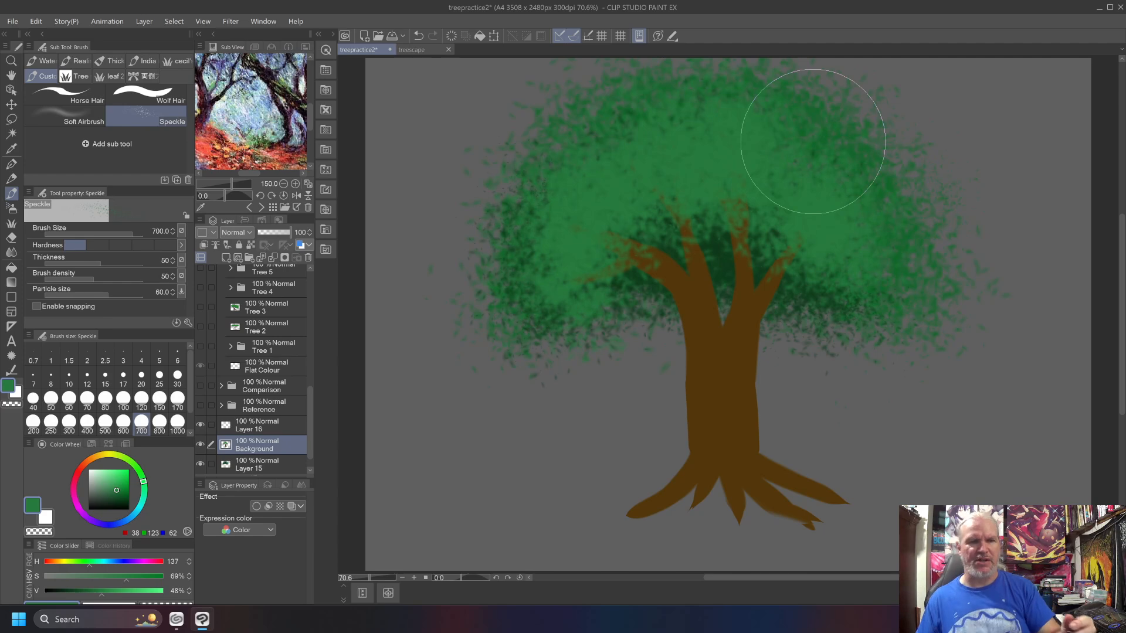
Step: Add lighter green RGB 60, 160, 53 speckles across the canopy's outer and upper foliage on the Background layer
{"action": "left_click", "coordinate": [120, 492]}
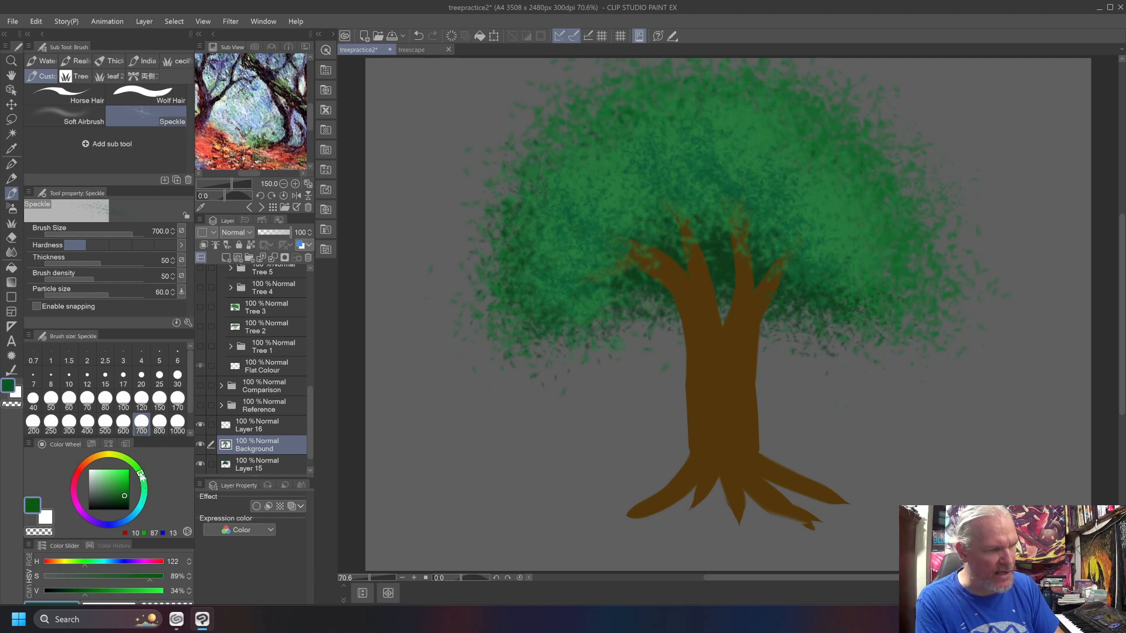
{"action": "left_click", "coordinate": [120, 482]}
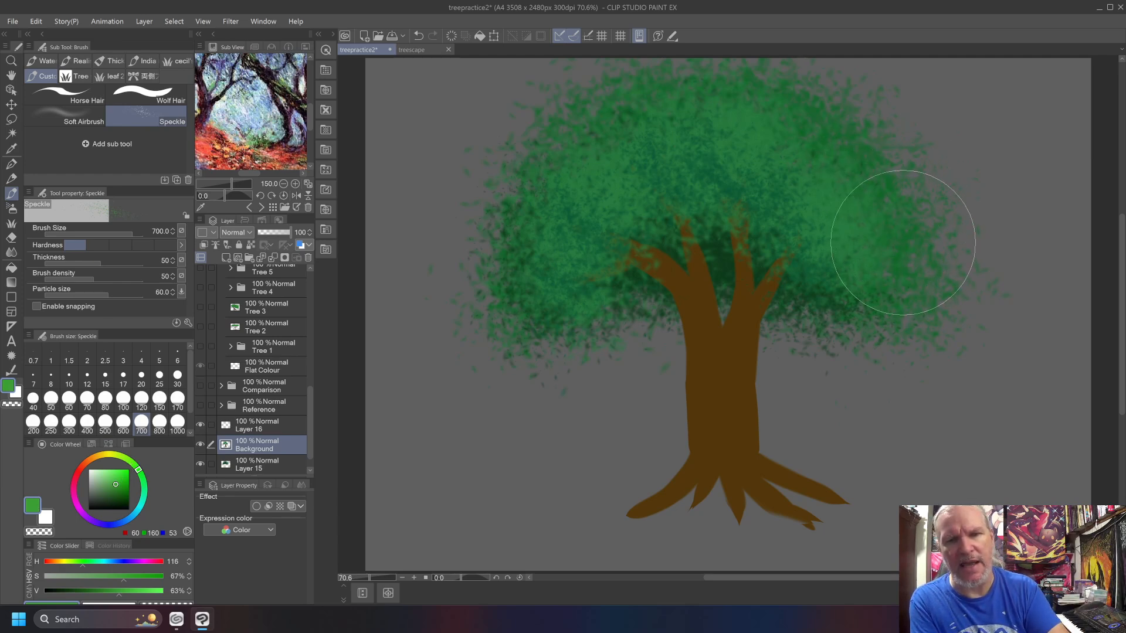
{"action": "mouse_move", "coordinate": [898, 226]}
{"action": "left_mouse_down"}
{"action": "mouse_move", "coordinate": [893, 185]}
{"action": "mouse_move", "coordinate": [878, 189]}
{"action": "mouse_move", "coordinate": [884, 251]}
{"action": "mouse_move", "coordinate": [882, 196]}
{"action": "left_mouse_up"}
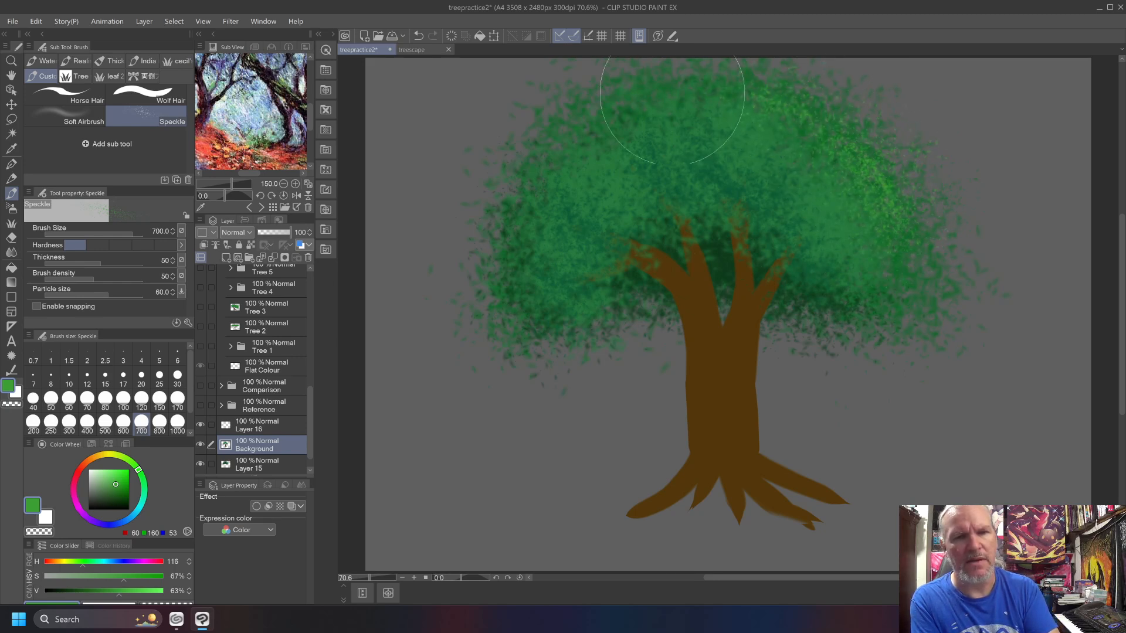
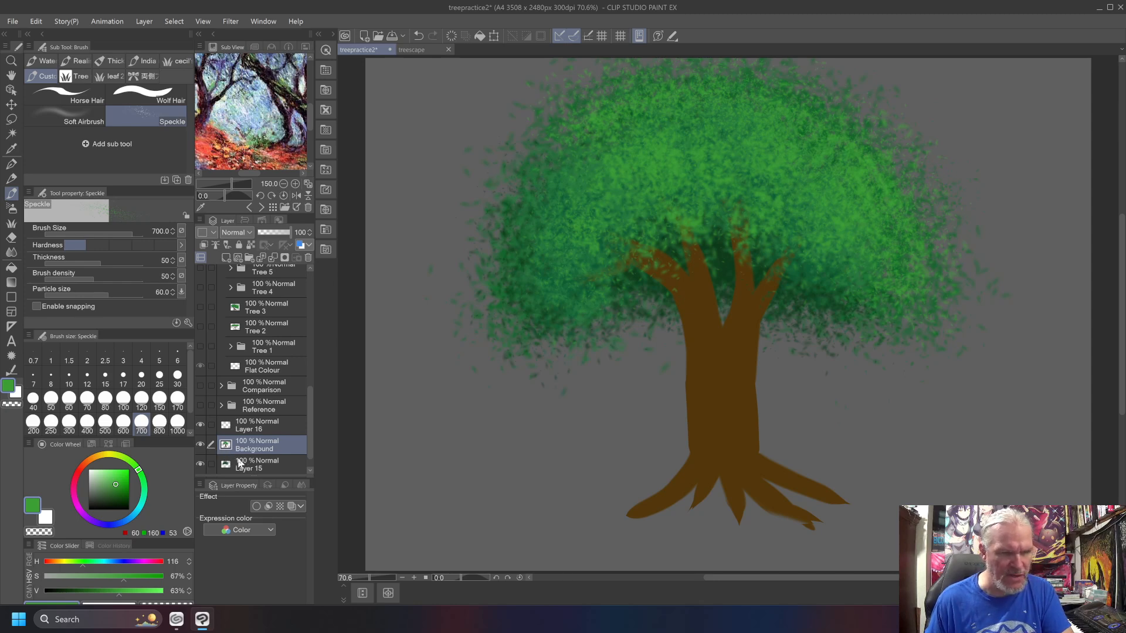
Step: Undo all the foliage strokes painted over the branches on the Background layer
{"action": "key", "text": "ctrl+z"}
{"action": "key", "text": "ctrl+z"}
{"action": "key", "text": "ctrl+z"}
{"action": "key", "text": "ctrl+z"}
{"action": "key", "text": "ctrl+z"}
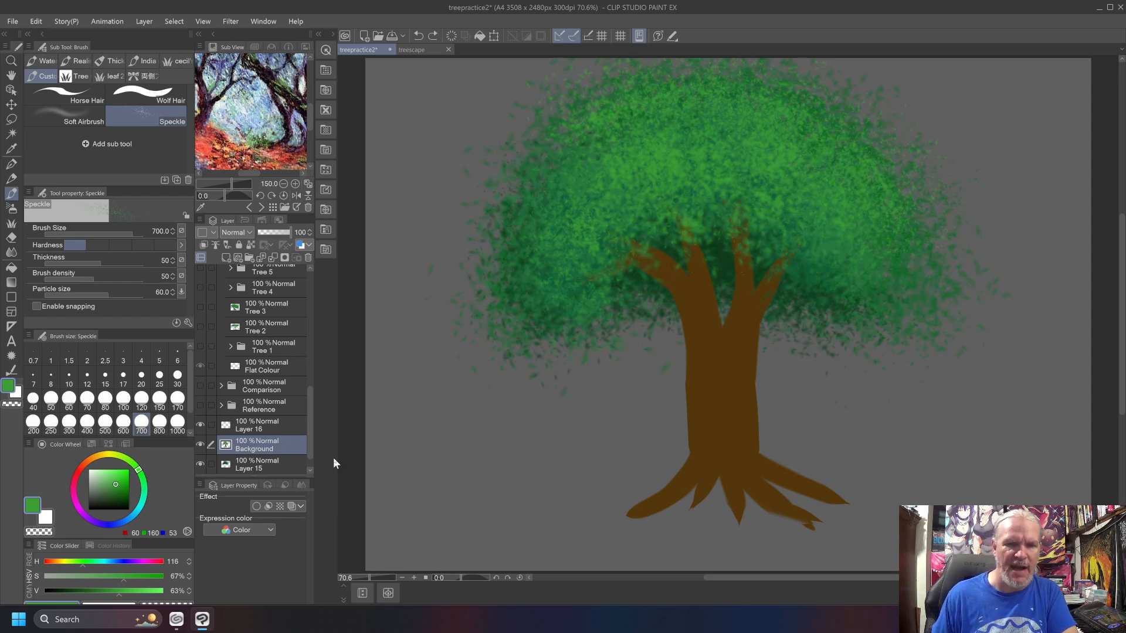
{"action": "key", "text": "ctrl+z"}
{"action": "key", "text": "ctrl+z"}
{"action": "key", "text": "ctrl+z"}
{"action": "key", "text": "ctrl+z"}
{"action": "key", "text": "ctrl+z"}
{"action": "key", "text": "ctrl+z"}
{"action": "key", "text": "ctrl+z"}
{"action": "key", "text": "ctrl+z"}
{"action": "key", "text": "ctrl+z"}
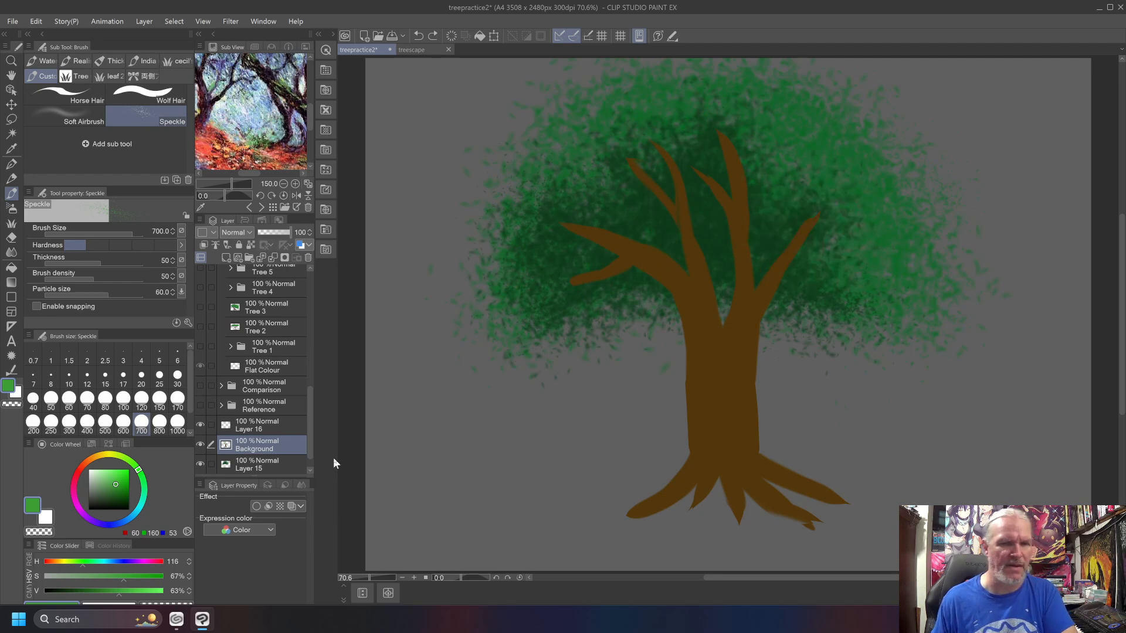
Step: On Layer 16, cover the branch tips with Speckle foliage in green RGB 35, 134, 52 and shade it with dark green RGB 21, 82, 54
{"action": "left_click", "coordinate": [242, 428]}
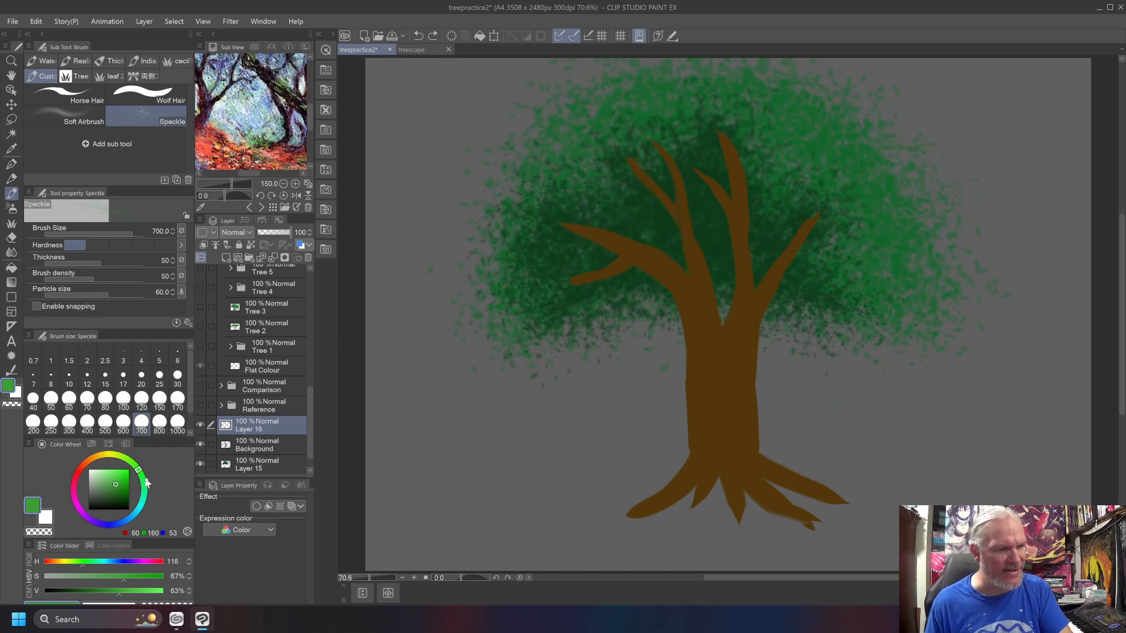
{"action": "left_click", "coordinate": [120, 488]}
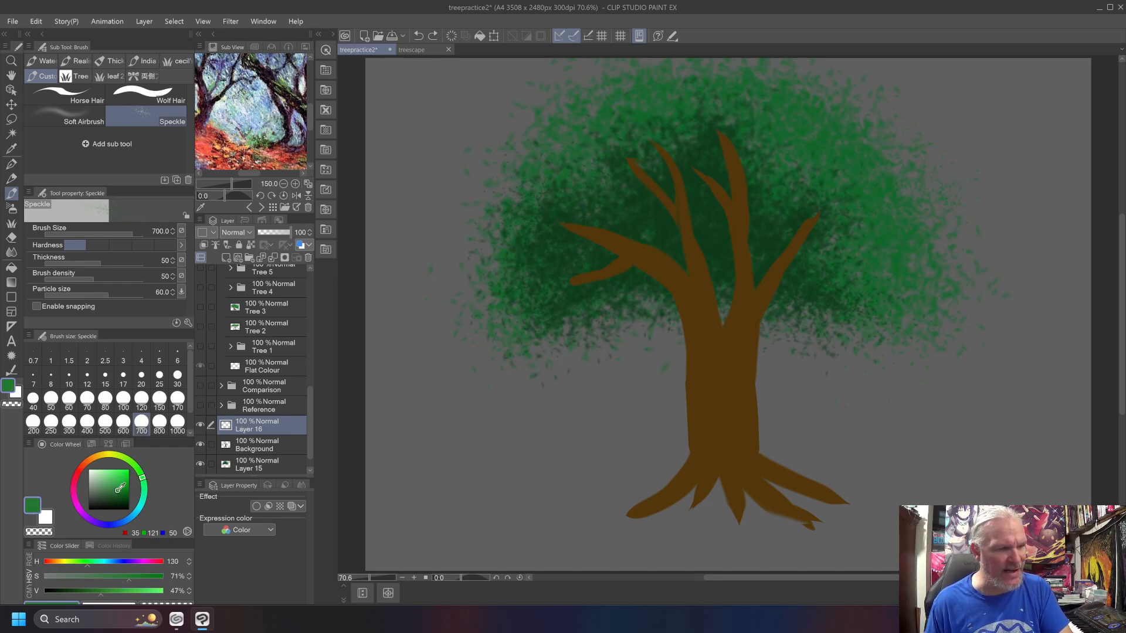
{"action": "mouse_move", "coordinate": [811, 215]}
{"action": "left_mouse_down"}
{"action": "mouse_move", "coordinate": [827, 245]}
{"action": "mouse_move", "coordinate": [711, 119]}
{"action": "mouse_move", "coordinate": [741, 139]}
{"action": "mouse_move", "coordinate": [716, 144]}
{"action": "mouse_move", "coordinate": [728, 124]}
{"action": "mouse_move", "coordinate": [706, 138]}
{"action": "mouse_move", "coordinate": [712, 186]}
{"action": "mouse_move", "coordinate": [696, 192]}
{"action": "mouse_move", "coordinate": [689, 180]}
{"action": "mouse_move", "coordinate": [722, 128]}
{"action": "mouse_move", "coordinate": [758, 141]}
{"action": "mouse_move", "coordinate": [742, 170]}
{"action": "mouse_move", "coordinate": [685, 188]}
{"action": "mouse_move", "coordinate": [655, 157]}
{"action": "mouse_move", "coordinate": [660, 114]}
{"action": "mouse_move", "coordinate": [689, 143]}
{"action": "mouse_move", "coordinate": [609, 179]}
{"action": "mouse_move", "coordinate": [610, 159]}
{"action": "mouse_move", "coordinate": [635, 160]}
{"action": "mouse_move", "coordinate": [642, 186]}
{"action": "mouse_move", "coordinate": [625, 195]}
{"action": "mouse_move", "coordinate": [614, 139]}
{"action": "mouse_move", "coordinate": [670, 129]}
{"action": "mouse_move", "coordinate": [683, 160]}
{"action": "mouse_move", "coordinate": [674, 169]}
{"action": "mouse_move", "coordinate": [555, 228]}
{"action": "mouse_move", "coordinate": [559, 188]}
{"action": "mouse_move", "coordinate": [561, 204]}
{"action": "mouse_move", "coordinate": [575, 169]}
{"action": "mouse_move", "coordinate": [602, 177]}
{"action": "mouse_move", "coordinate": [606, 219]}
{"action": "mouse_move", "coordinate": [562, 236]}
{"action": "mouse_move", "coordinate": [600, 292]}
{"action": "mouse_move", "coordinate": [571, 314]}
{"action": "mouse_move", "coordinate": [542, 288]}
{"action": "mouse_move", "coordinate": [587, 265]}
{"action": "mouse_move", "coordinate": [544, 255]}
{"action": "mouse_move", "coordinate": [562, 283]}
{"action": "mouse_move", "coordinate": [577, 208]}
{"action": "mouse_move", "coordinate": [597, 196]}
{"action": "mouse_move", "coordinate": [595, 227]}
{"action": "mouse_move", "coordinate": [607, 209]}
{"action": "mouse_move", "coordinate": [574, 220]}
{"action": "mouse_move", "coordinate": [600, 159]}
{"action": "mouse_move", "coordinate": [622, 146]}
{"action": "left_mouse_up"}
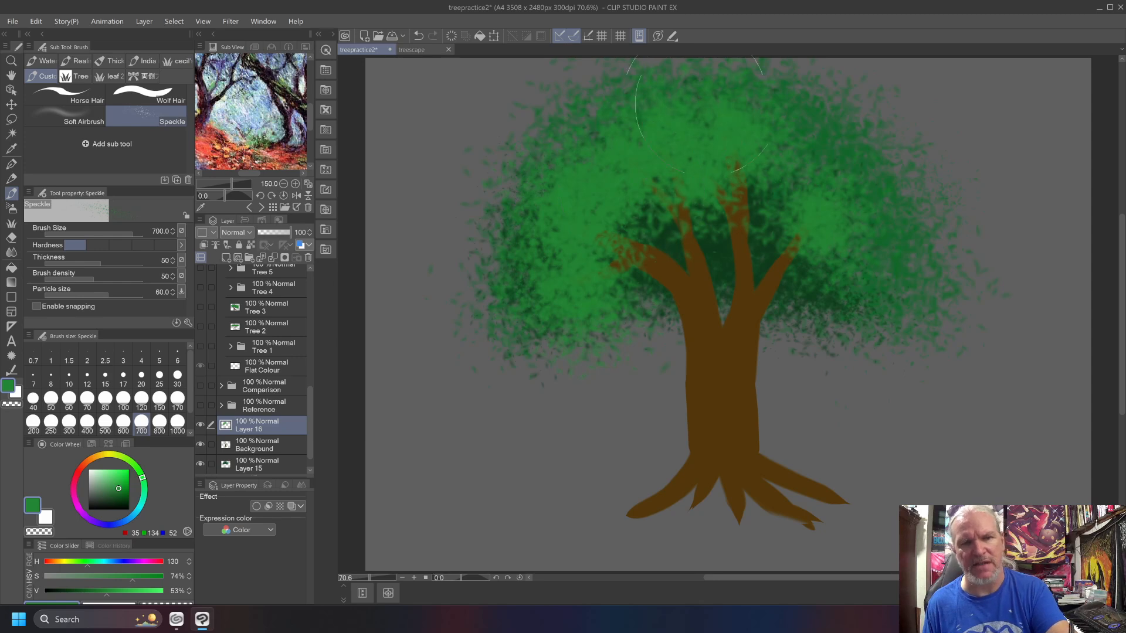
{"action": "mouse_move", "coordinate": [769, 125]}
{"action": "left_mouse_down"}
{"action": "mouse_move", "coordinate": [822, 256]}
{"action": "mouse_move", "coordinate": [844, 247]}
{"action": "mouse_move", "coordinate": [831, 182]}
{"action": "mouse_move", "coordinate": [812, 169]}
{"action": "mouse_move", "coordinate": [798, 183]}
{"action": "mouse_move", "coordinate": [827, 256]}
{"action": "left_mouse_up"}
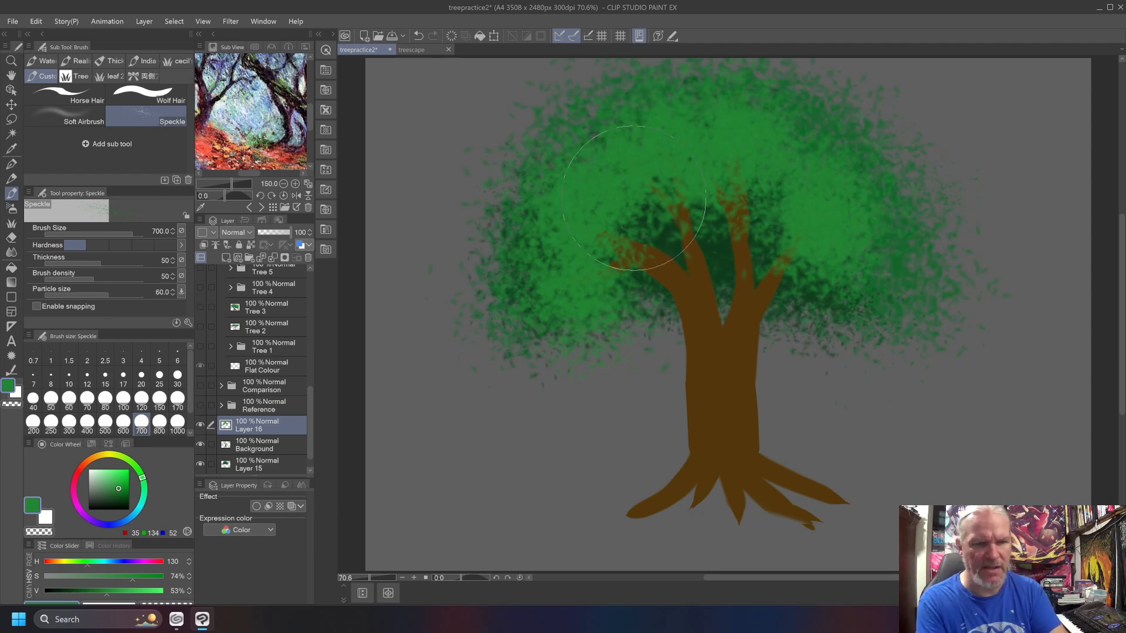
{"action": "mouse_move", "coordinate": [671, 207]}
{"action": "left_mouse_down"}
{"action": "mouse_move", "coordinate": [683, 157]}
{"action": "mouse_move", "coordinate": [670, 137]}
{"action": "left_mouse_up"}
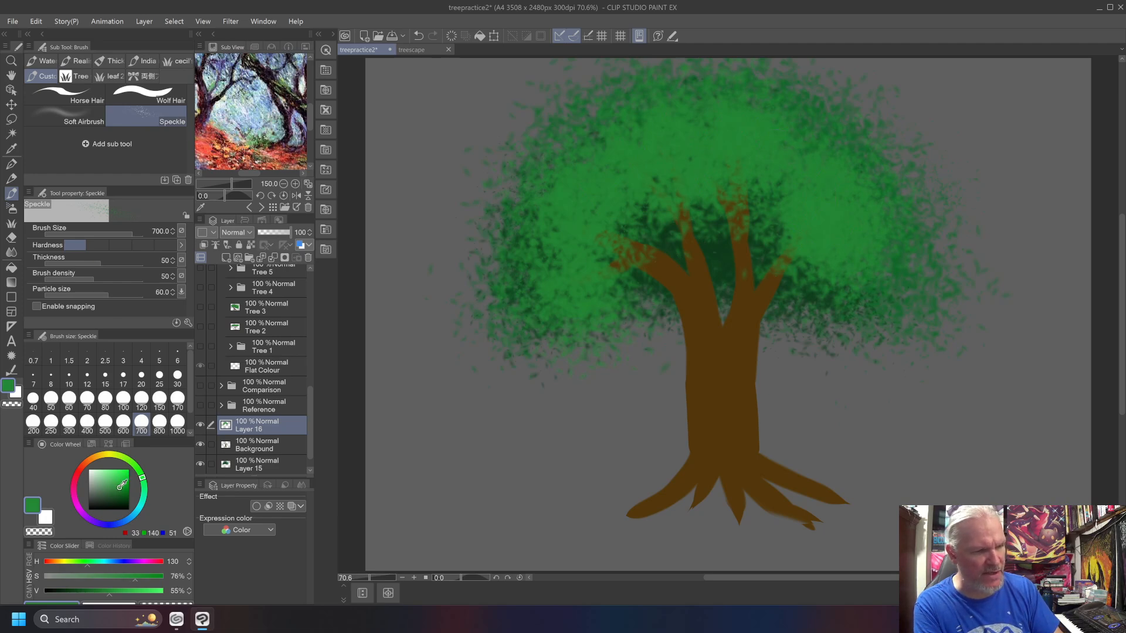
{"action": "left_click_drag", "start_coordinate": [119, 483], "coordinate": [122, 493]}
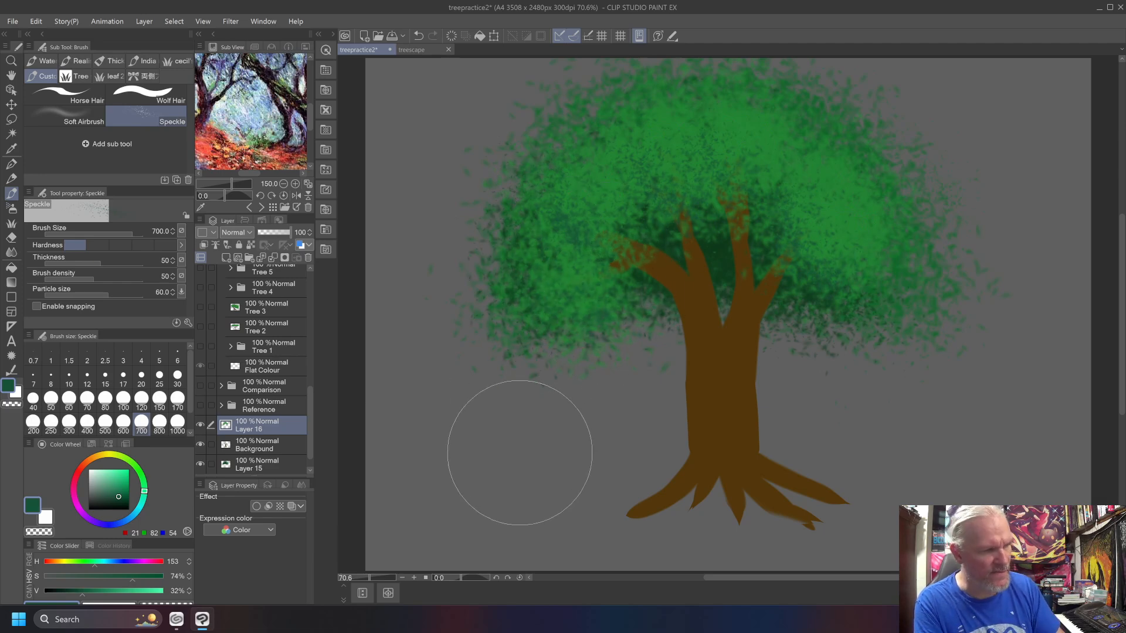
Step: Highlight the canopy on Layer 16 with light green RGB 105, 175, 79 speckles and tone its lower foliage with green RGB 26, 125, 50
{"action": "left_click_drag", "start_coordinate": [115, 494], "coordinate": [110, 483]}
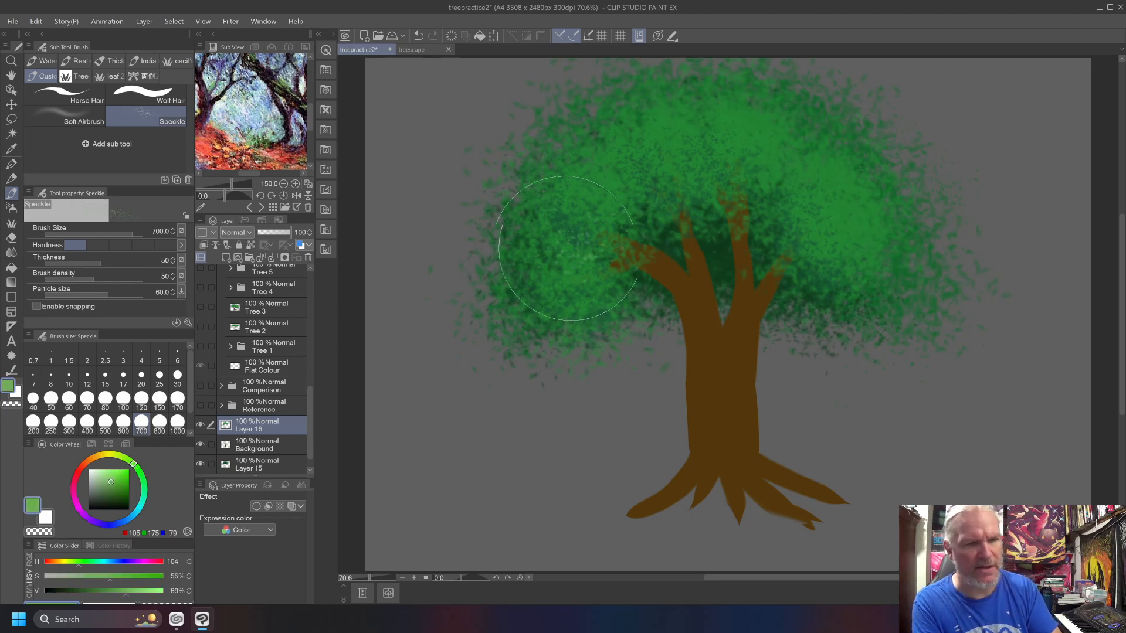
{"action": "mouse_move", "coordinate": [613, 175]}
{"action": "left_mouse_down"}
{"action": "mouse_move", "coordinate": [643, 137]}
{"action": "mouse_move", "coordinate": [691, 138]}
{"action": "mouse_move", "coordinate": [678, 123]}
{"action": "mouse_move", "coordinate": [688, 151]}
{"action": "mouse_move", "coordinate": [644, 129]}
{"action": "mouse_move", "coordinate": [678, 144]}
{"action": "mouse_move", "coordinate": [741, 130]}
{"action": "mouse_move", "coordinate": [773, 172]}
{"action": "mouse_move", "coordinate": [731, 119]}
{"action": "left_mouse_up"}
{"action": "mouse_move", "coordinate": [840, 184]}
{"action": "left_mouse_down"}
{"action": "mouse_move", "coordinate": [856, 231]}
{"action": "mouse_move", "coordinate": [873, 176]}
{"action": "mouse_move", "coordinate": [911, 261]}
{"action": "mouse_move", "coordinate": [900, 221]}
{"action": "mouse_move", "coordinate": [862, 326]}
{"action": "mouse_move", "coordinate": [930, 263]}
{"action": "mouse_move", "coordinate": [812, 124]}
{"action": "mouse_move", "coordinate": [597, 115]}
{"action": "left_mouse_up"}
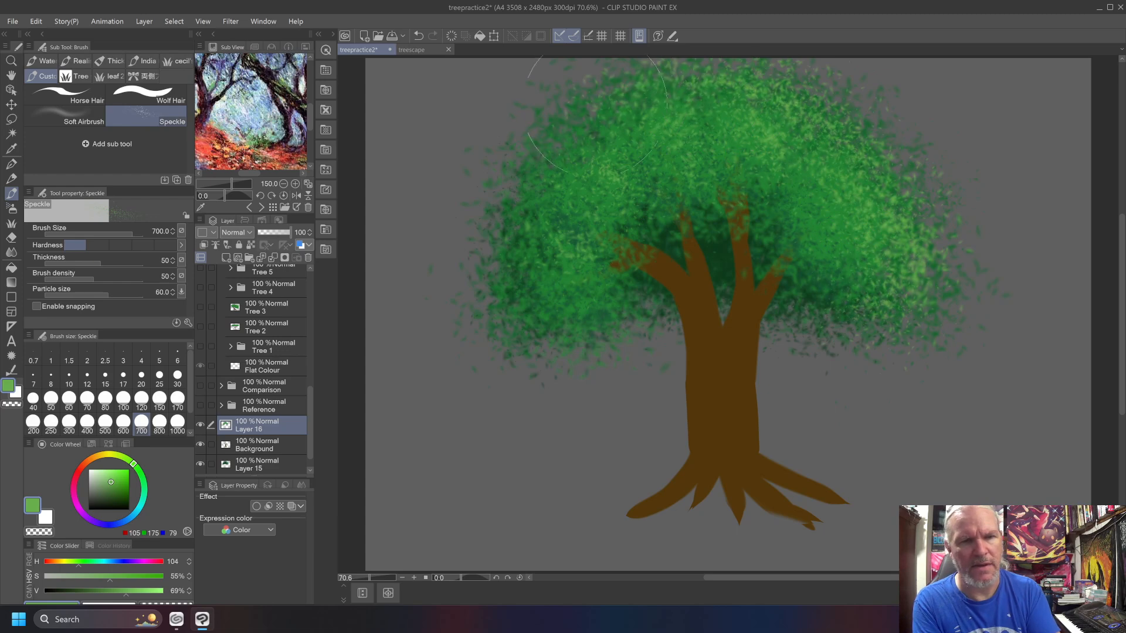
{"action": "left_click_drag", "start_coordinate": [538, 161], "coordinate": [559, 140]}
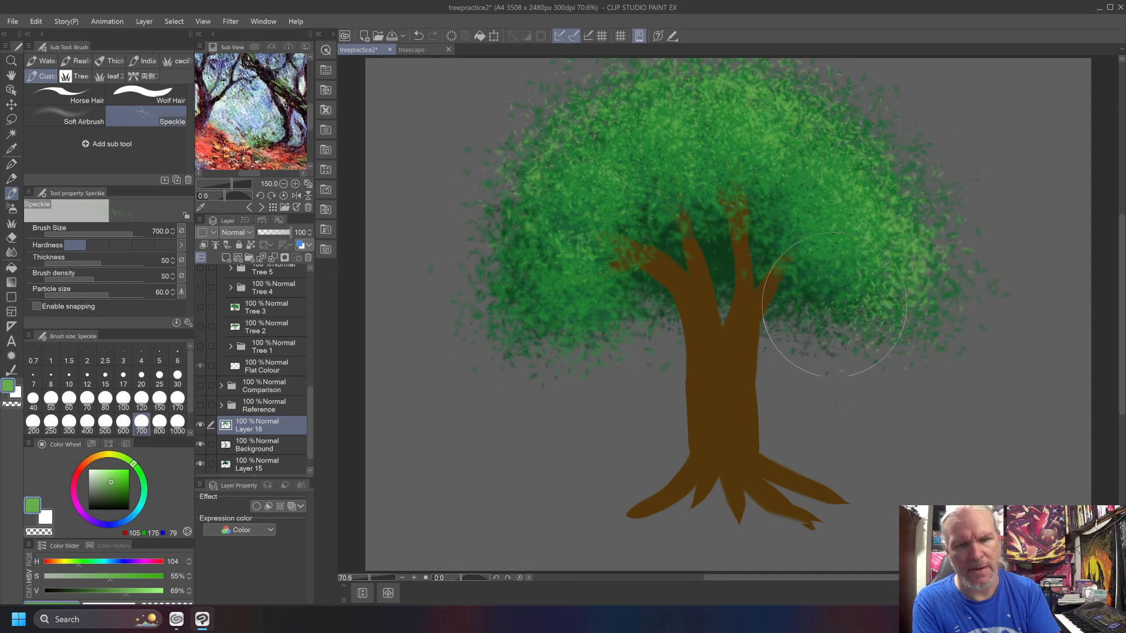
{"action": "mouse_move", "coordinate": [724, 202]}
{"action": "left_mouse_down"}
{"action": "mouse_move", "coordinate": [757, 225]}
{"action": "mouse_move", "coordinate": [679, 224]}
{"action": "mouse_move", "coordinate": [696, 229]}
{"action": "mouse_move", "coordinate": [685, 261]}
{"action": "mouse_move", "coordinate": [708, 231]}
{"action": "mouse_move", "coordinate": [680, 205]}
{"action": "mouse_move", "coordinate": [718, 192]}
{"action": "mouse_move", "coordinate": [639, 232]}
{"action": "mouse_move", "coordinate": [631, 213]}
{"action": "mouse_move", "coordinate": [662, 163]}
{"action": "mouse_move", "coordinate": [647, 161]}
{"action": "mouse_move", "coordinate": [757, 184]}
{"action": "mouse_move", "coordinate": [683, 179]}
{"action": "mouse_move", "coordinate": [623, 228]}
{"action": "mouse_move", "coordinate": [605, 265]}
{"action": "mouse_move", "coordinate": [581, 195]}
{"action": "mouse_move", "coordinate": [632, 224]}
{"action": "mouse_move", "coordinate": [757, 208]}
{"action": "mouse_move", "coordinate": [791, 262]}
{"action": "mouse_move", "coordinate": [730, 180]}
{"action": "mouse_move", "coordinate": [784, 208]}
{"action": "mouse_move", "coordinate": [700, 144]}
{"action": "mouse_move", "coordinate": [605, 212]}
{"action": "mouse_move", "coordinate": [730, 198]}
{"action": "left_mouse_up"}
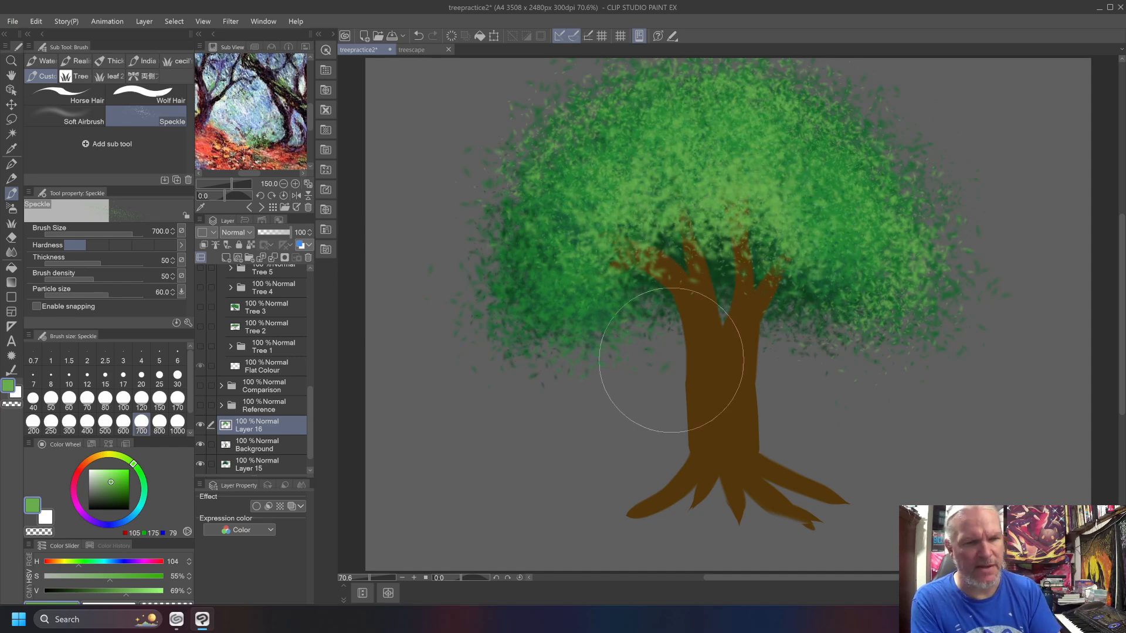
{"action": "left_click", "coordinate": [144, 484]}
{"action": "left_click_drag", "start_coordinate": [119, 491], "coordinate": [120, 490]}
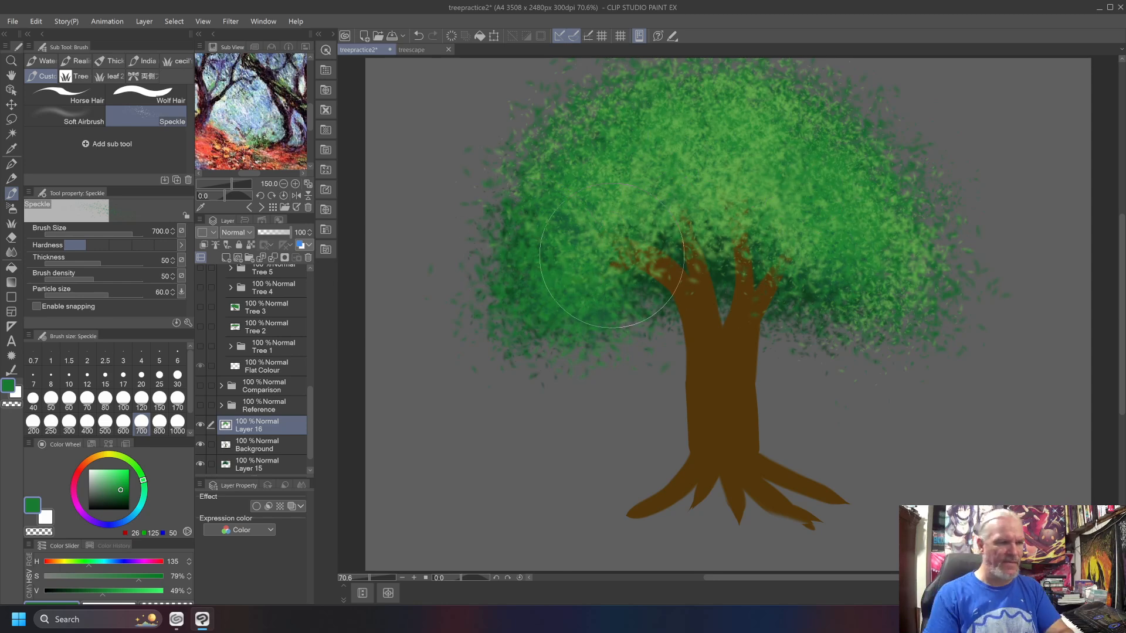
Step: Hide the front foliage on Layer 16 and make the Background layer with the trunk the only selected layer
{"action": "left_click", "coordinate": [247, 449]}
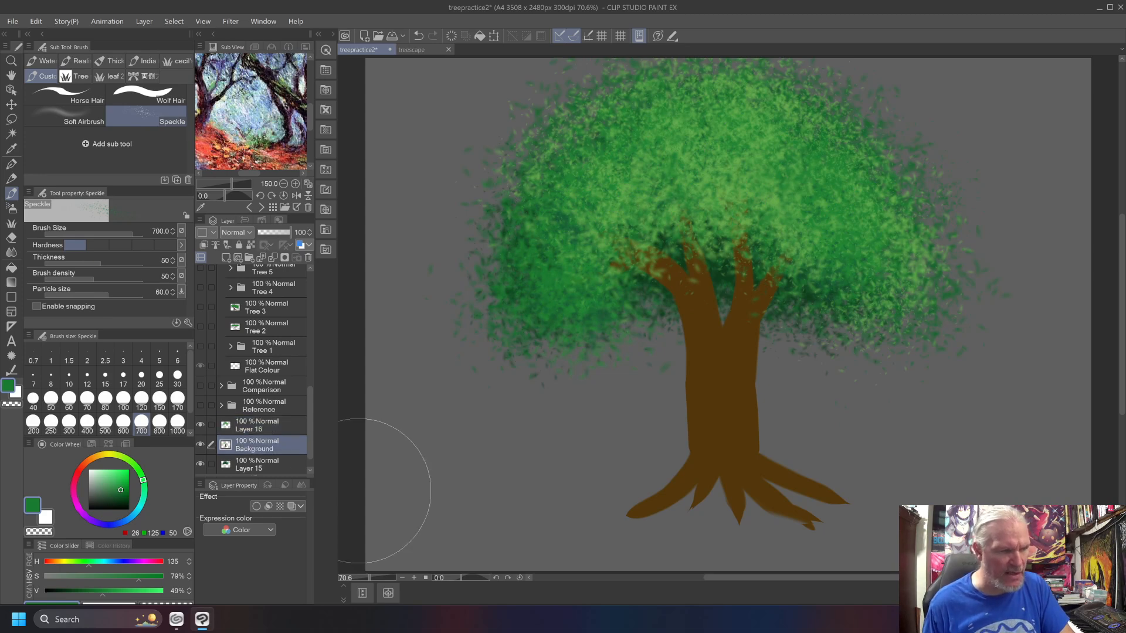
{"action": "left_click", "coordinate": [200, 425]}
{"action": "left_click", "coordinate": [199, 425]}
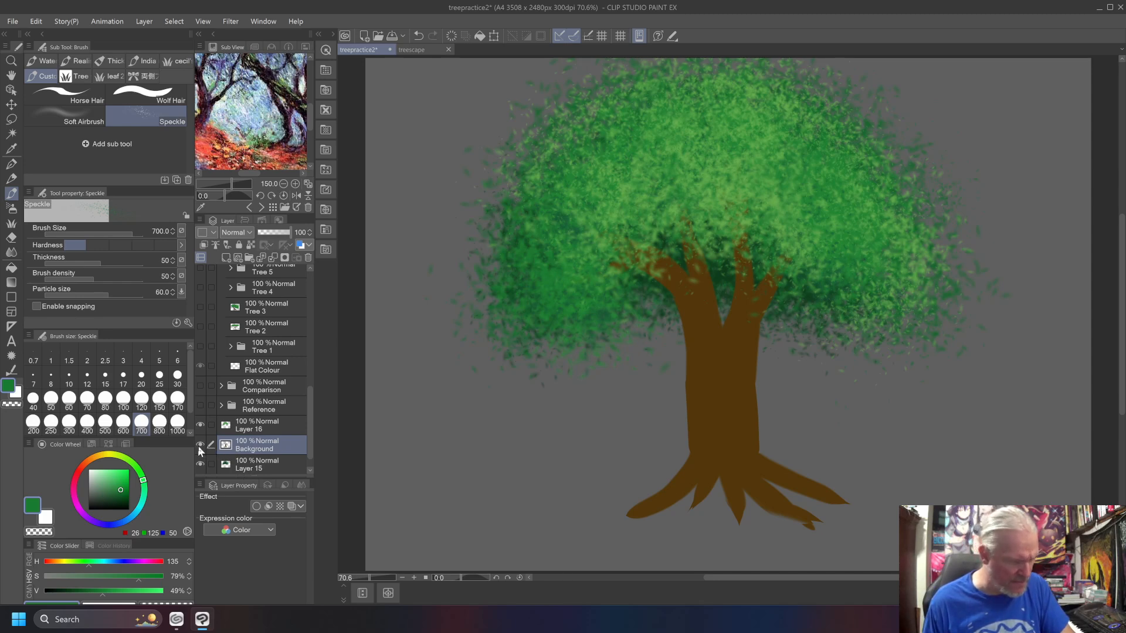
{"action": "left_click", "coordinate": [200, 425]}
{"action": "left_click", "coordinate": [200, 424]}
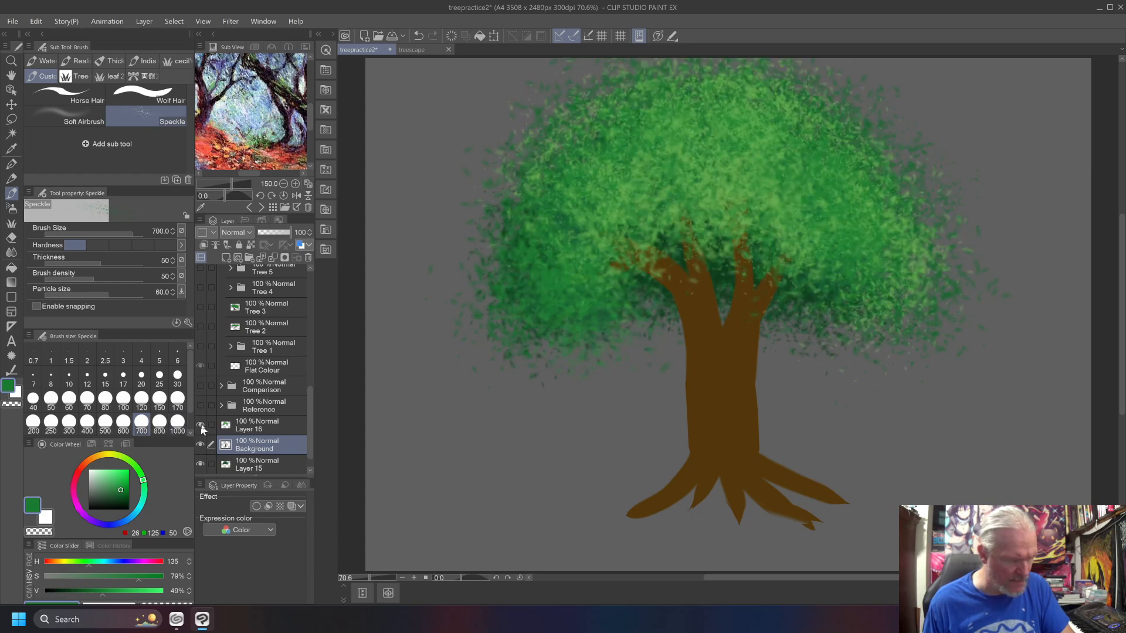
{"action": "left_click", "coordinate": [201, 426]}
{"action": "left_click", "coordinate": [200, 425]}
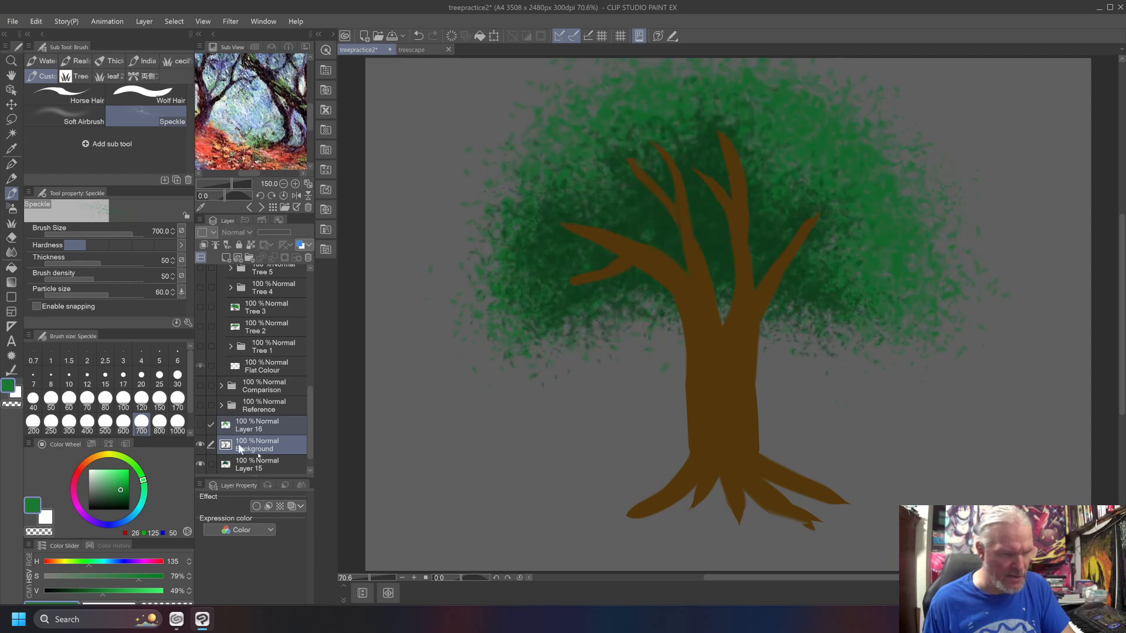
{"action": "left_click", "coordinate": [211, 424]}
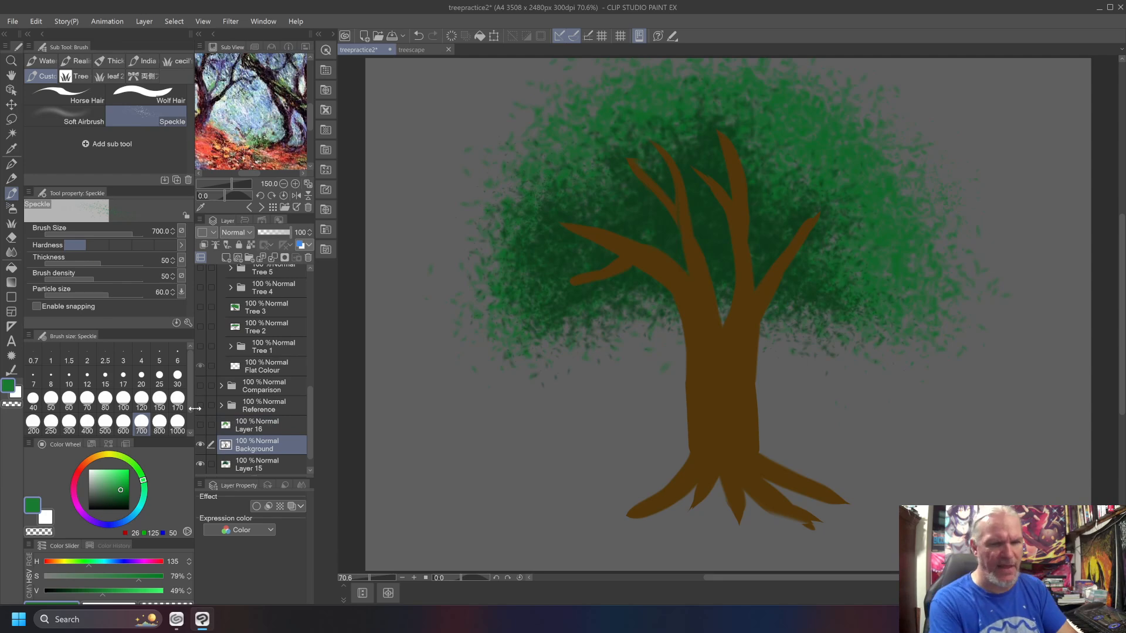
Step: Pick a dark brown of RGB 44, 32, 11 and shade the two lowest left branches with the Horse Hair brush at size 100
{"action": "left_click", "coordinate": [716, 390], "text": "alt"}
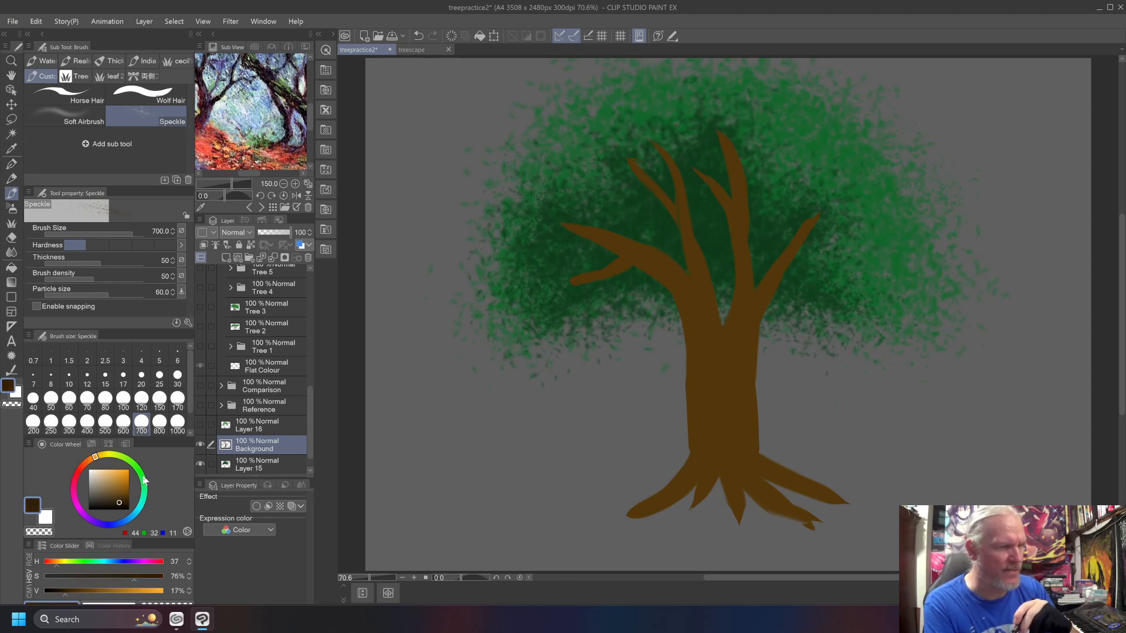
{"action": "left_click", "coordinate": [72, 103]}
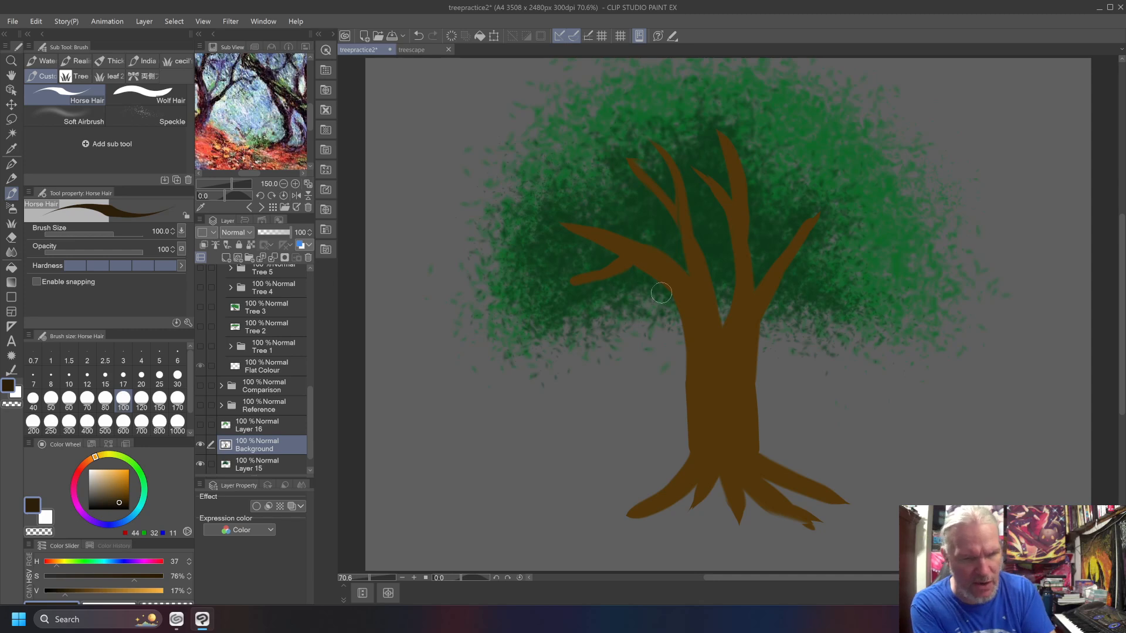
{"action": "left_click_drag", "start_coordinate": [617, 251], "coordinate": [566, 228]}
{"action": "left_click_drag", "start_coordinate": [632, 263], "coordinate": [569, 283]}
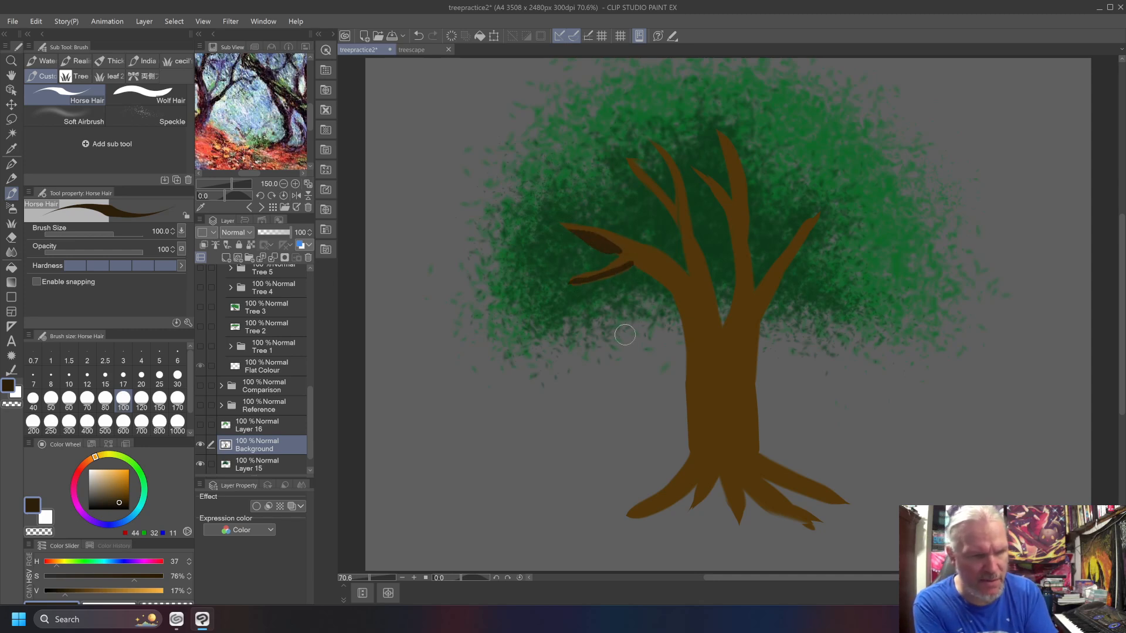
Step: Lock the Background layer's transparent pixels and paint dark brown shadow streaks along the left branches, down the trunk and into the roots
{"action": "left_click", "coordinate": [251, 245]}
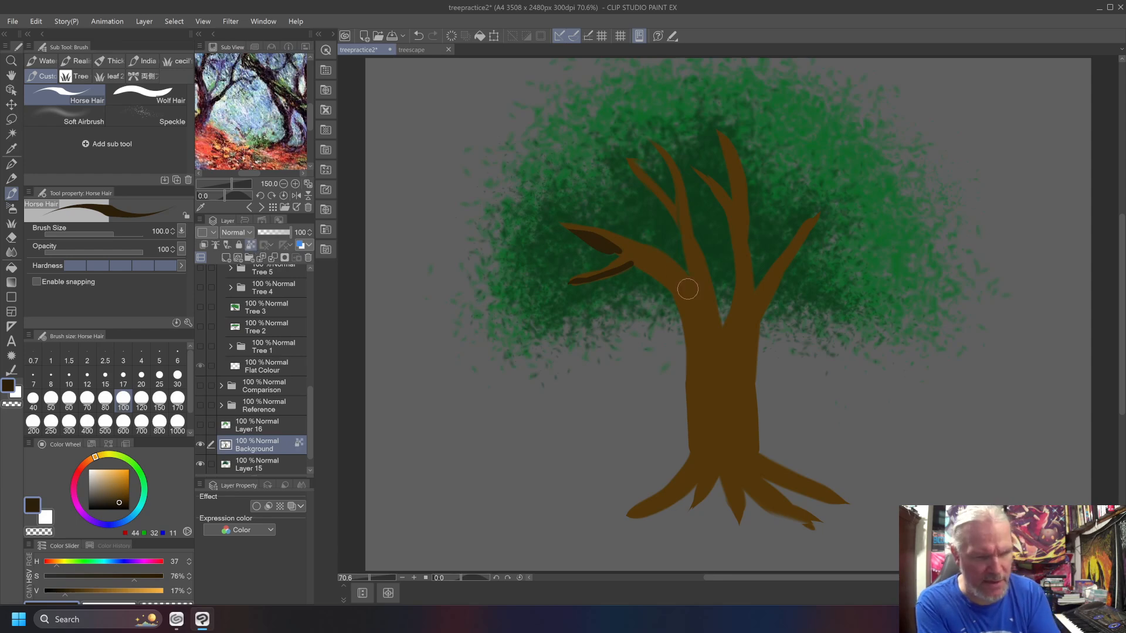
{"action": "mouse_move", "coordinate": [634, 169]}
{"action": "left_mouse_down"}
{"action": "mouse_move", "coordinate": [680, 225]}
{"action": "mouse_move", "coordinate": [698, 293]}
{"action": "left_mouse_up"}
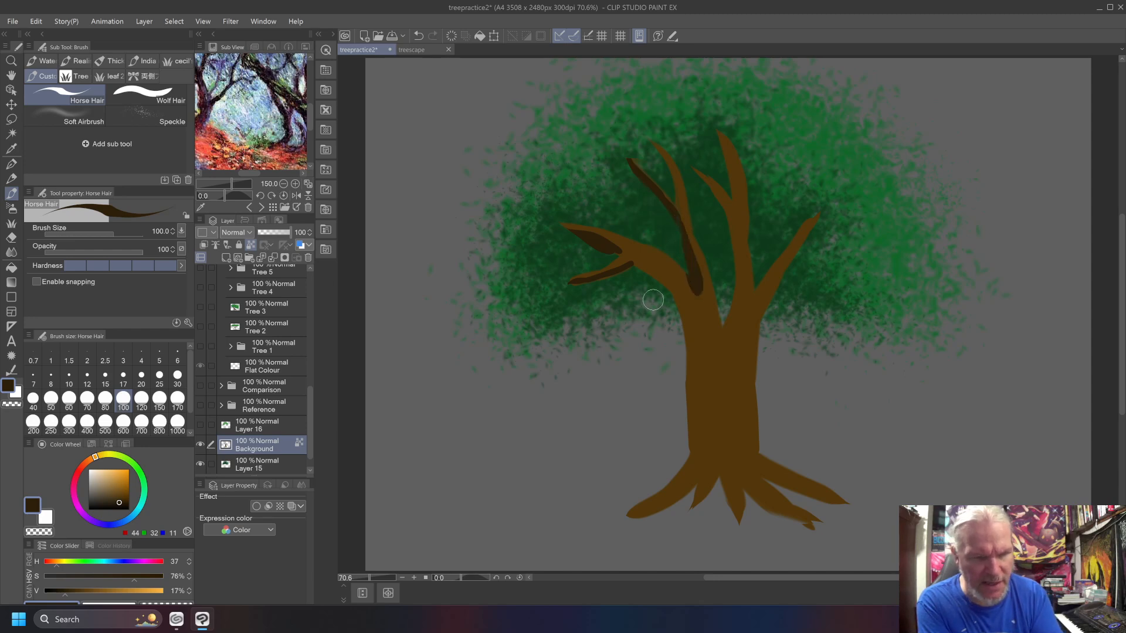
{"action": "mouse_move", "coordinate": [634, 261]}
{"action": "left_mouse_down"}
{"action": "mouse_move", "coordinate": [686, 307]}
{"action": "mouse_move", "coordinate": [656, 274]}
{"action": "mouse_move", "coordinate": [689, 331]}
{"action": "mouse_move", "coordinate": [681, 300]}
{"action": "mouse_move", "coordinate": [694, 446]}
{"action": "mouse_move", "coordinate": [633, 517]}
{"action": "mouse_move", "coordinate": [657, 505]}
{"action": "mouse_move", "coordinate": [651, 515]}
{"action": "mouse_move", "coordinate": [704, 464]}
{"action": "mouse_move", "coordinate": [697, 493]}
{"action": "mouse_move", "coordinate": [711, 381]}
{"action": "left_mouse_up"}
{"action": "mouse_move", "coordinate": [730, 495]}
{"action": "left_mouse_down"}
{"action": "mouse_move", "coordinate": [739, 516]}
{"action": "mouse_move", "coordinate": [718, 373]}
{"action": "left_mouse_up"}
{"action": "mouse_move", "coordinate": [785, 503]}
{"action": "left_mouse_down"}
{"action": "mouse_move", "coordinate": [752, 471]}
{"action": "mouse_move", "coordinate": [779, 511]}
{"action": "mouse_move", "coordinate": [740, 468]}
{"action": "mouse_move", "coordinate": [732, 431]}
{"action": "mouse_move", "coordinate": [748, 448]}
{"action": "mouse_move", "coordinate": [728, 369]}
{"action": "mouse_move", "coordinate": [799, 493]}
{"action": "mouse_move", "coordinate": [770, 478]}
{"action": "mouse_move", "coordinate": [818, 500]}
{"action": "mouse_move", "coordinate": [752, 456]}
{"action": "mouse_move", "coordinate": [743, 384]}
{"action": "left_mouse_up"}
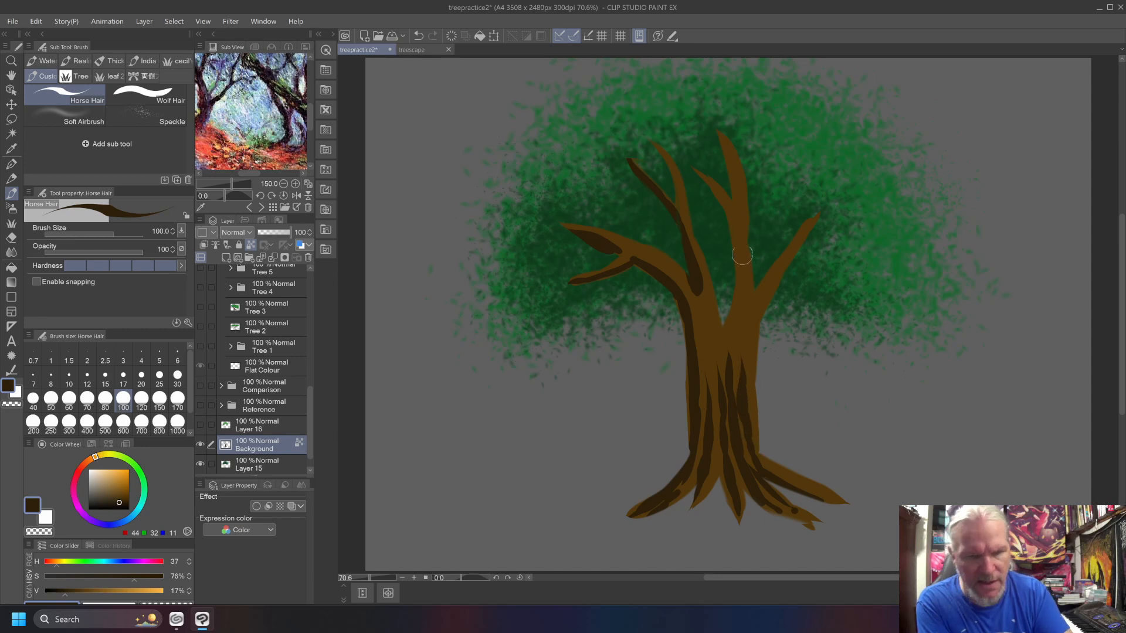
Step: Paint dark brown Horse Hair shadows along the left edges of the two right-hand branches on the Background layer
{"action": "mouse_move", "coordinate": [725, 327]}
{"action": "left_mouse_down"}
{"action": "mouse_move", "coordinate": [737, 257]}
{"action": "mouse_move", "coordinate": [700, 160]}
{"action": "mouse_move", "coordinate": [716, 142]}
{"action": "left_mouse_up"}
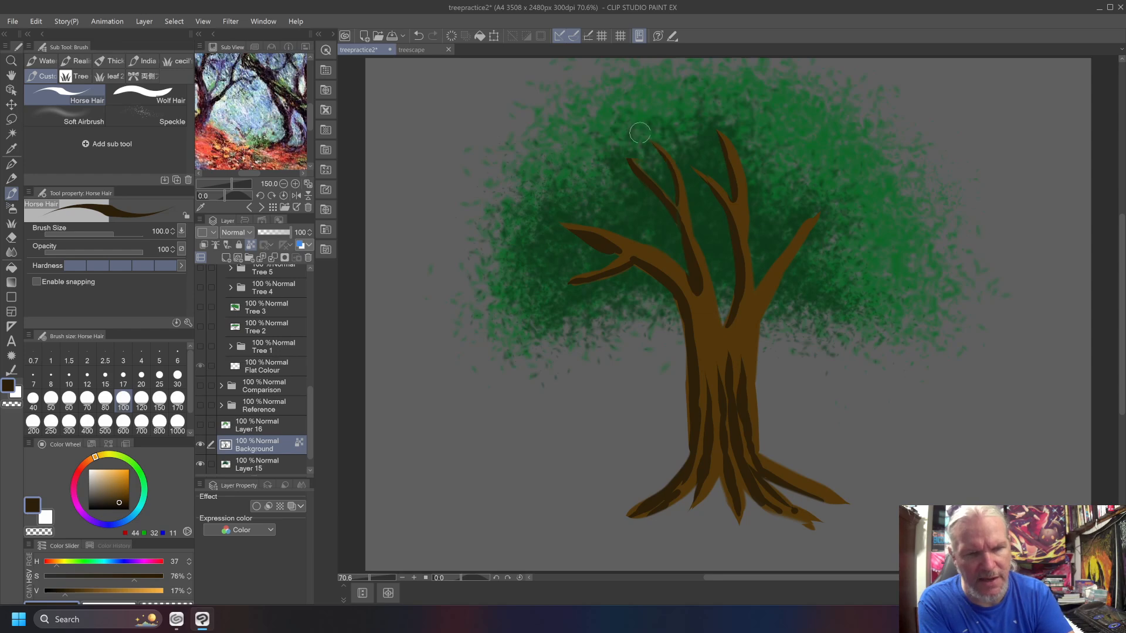
{"action": "mouse_move", "coordinate": [762, 288]}
{"action": "left_mouse_down"}
{"action": "mouse_move", "coordinate": [790, 239]}
{"action": "mouse_move", "coordinate": [770, 280]}
{"action": "mouse_move", "coordinate": [805, 239]}
{"action": "mouse_move", "coordinate": [745, 356]}
{"action": "mouse_move", "coordinate": [738, 331]}
{"action": "left_mouse_up"}
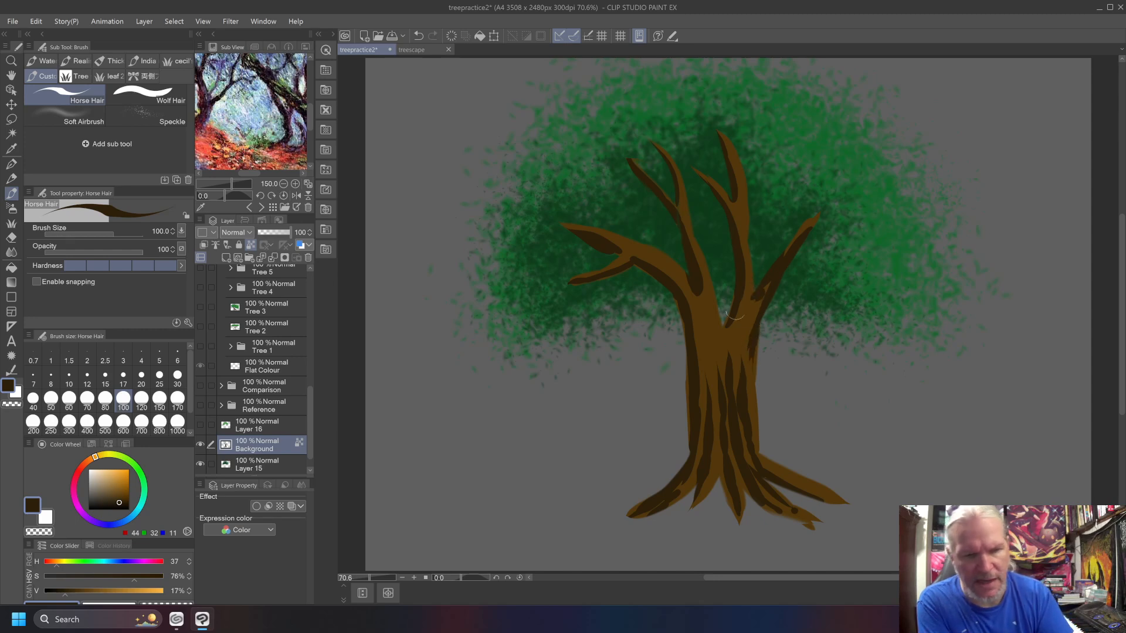
Step: Pick a reddish brown of RGB 136, 87, 69 and highlight the top of the upper right root with Horse Hair
{"action": "mouse_move", "coordinate": [115, 485]}
{"action": "left_mouse_down"}
{"action": "mouse_move", "coordinate": [125, 493]}
{"action": "mouse_move", "coordinate": [113, 485]}
{"action": "left_mouse_up"}
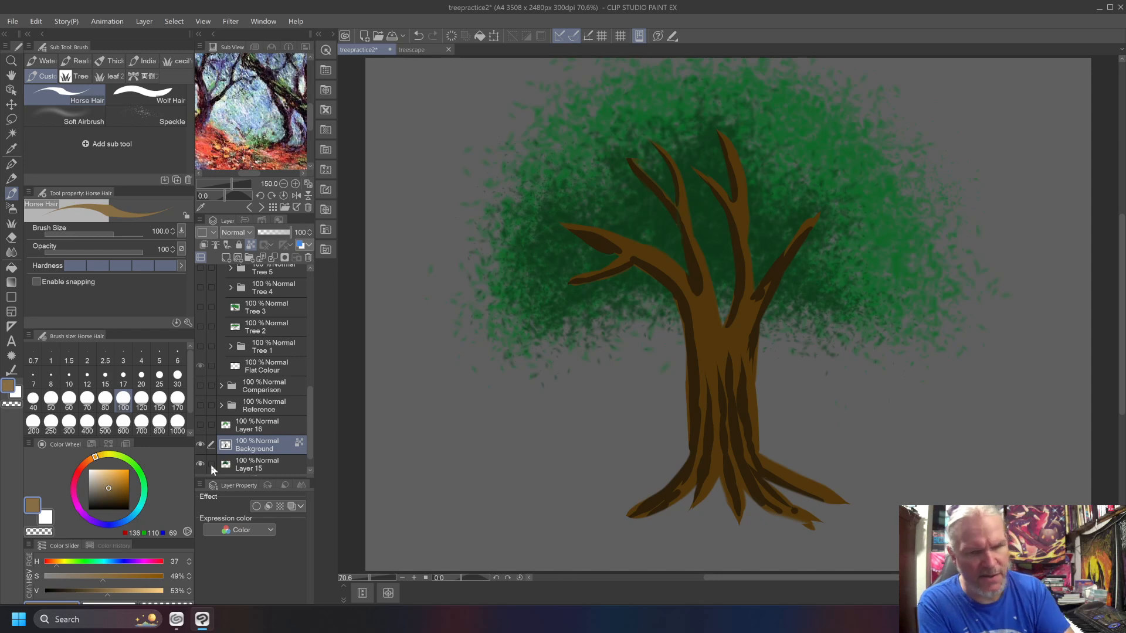
{"action": "mouse_move", "coordinate": [780, 456]}
{"action": "left_mouse_down"}
{"action": "mouse_move", "coordinate": [824, 490]}
{"action": "mouse_move", "coordinate": [782, 466]}
{"action": "left_mouse_up"}
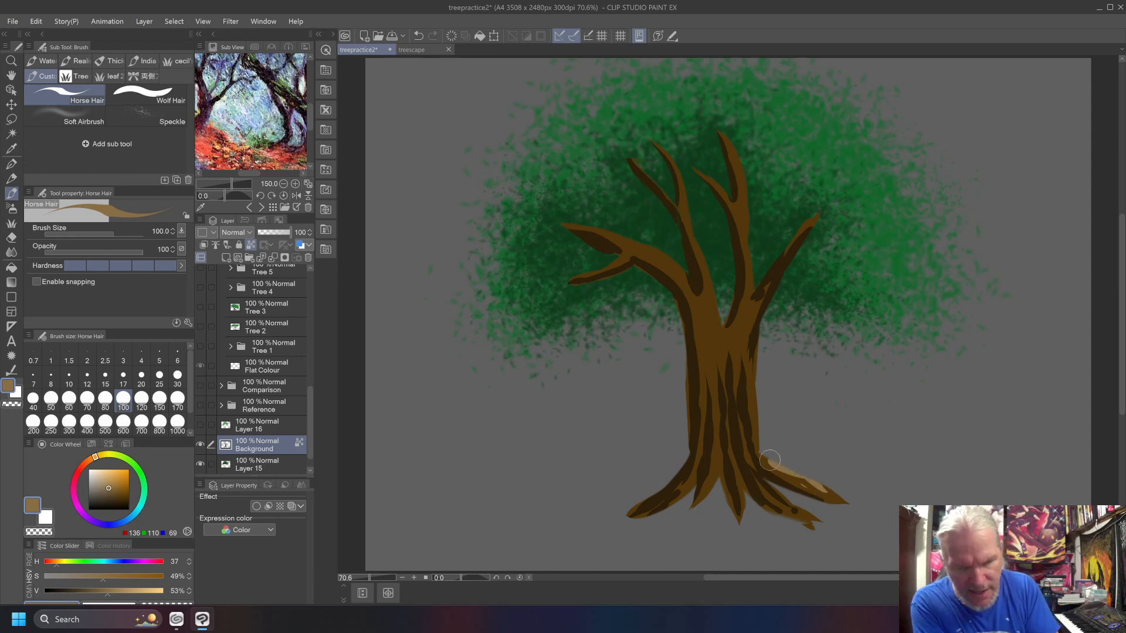
{"action": "left_click_drag", "start_coordinate": [95, 457], "coordinate": [84, 463]}
{"action": "mouse_move", "coordinate": [824, 489]}
{"action": "left_mouse_down"}
{"action": "mouse_move", "coordinate": [774, 460]}
{"action": "mouse_move", "coordinate": [826, 492]}
{"action": "left_mouse_up"}
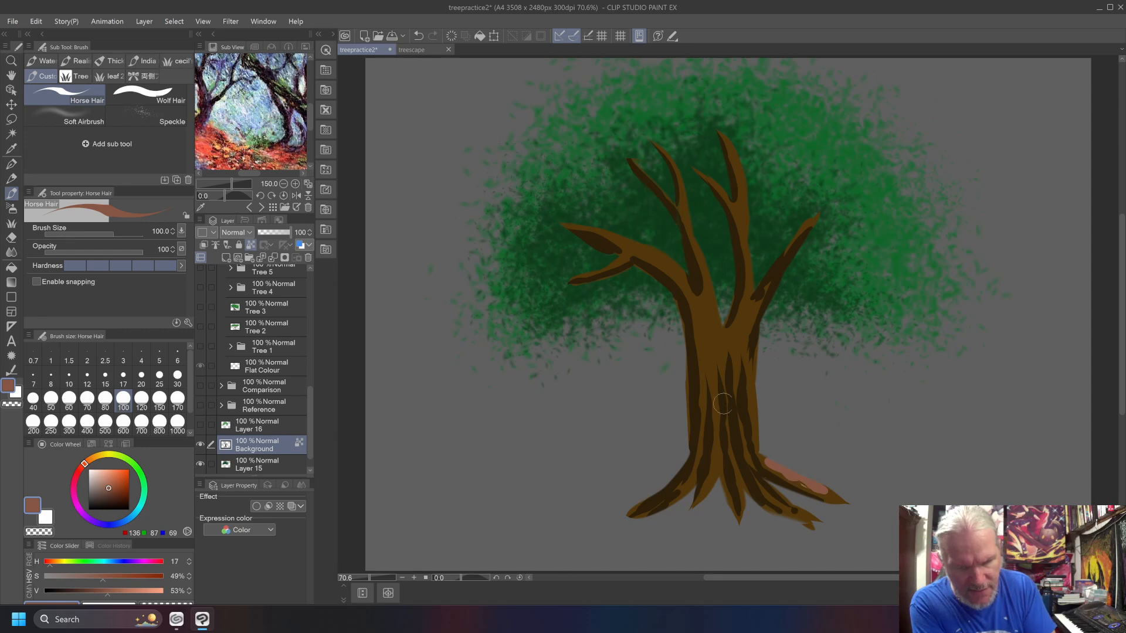
Step: Paint reddish brown highlight streaks on the trunk fork, all the branches, the trunk's centre and the middle root
{"action": "left_click_drag", "start_coordinate": [751, 319], "coordinate": [740, 352]}
{"action": "left_click_drag", "start_coordinate": [706, 293], "coordinate": [716, 324]}
{"action": "mouse_move", "coordinate": [735, 150]}
{"action": "left_mouse_down"}
{"action": "mouse_move", "coordinate": [744, 198]}
{"action": "mouse_move", "coordinate": [731, 149]}
{"action": "mouse_move", "coordinate": [745, 225]}
{"action": "left_mouse_up"}
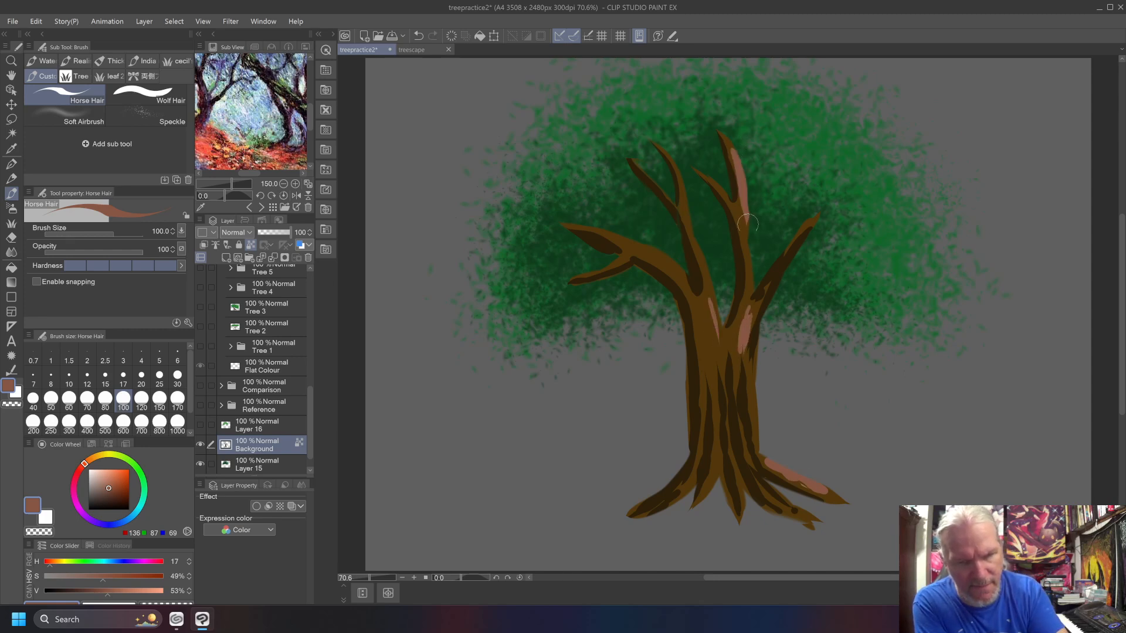
{"action": "mouse_move", "coordinate": [680, 172]}
{"action": "left_mouse_down"}
{"action": "mouse_move", "coordinate": [697, 314]}
{"action": "mouse_move", "coordinate": [589, 224]}
{"action": "mouse_move", "coordinate": [654, 261]}
{"action": "mouse_move", "coordinate": [566, 226]}
{"action": "left_mouse_up"}
{"action": "left_click_drag", "start_coordinate": [625, 258], "coordinate": [573, 282]}
{"action": "left_click_drag", "start_coordinate": [812, 218], "coordinate": [795, 238]}
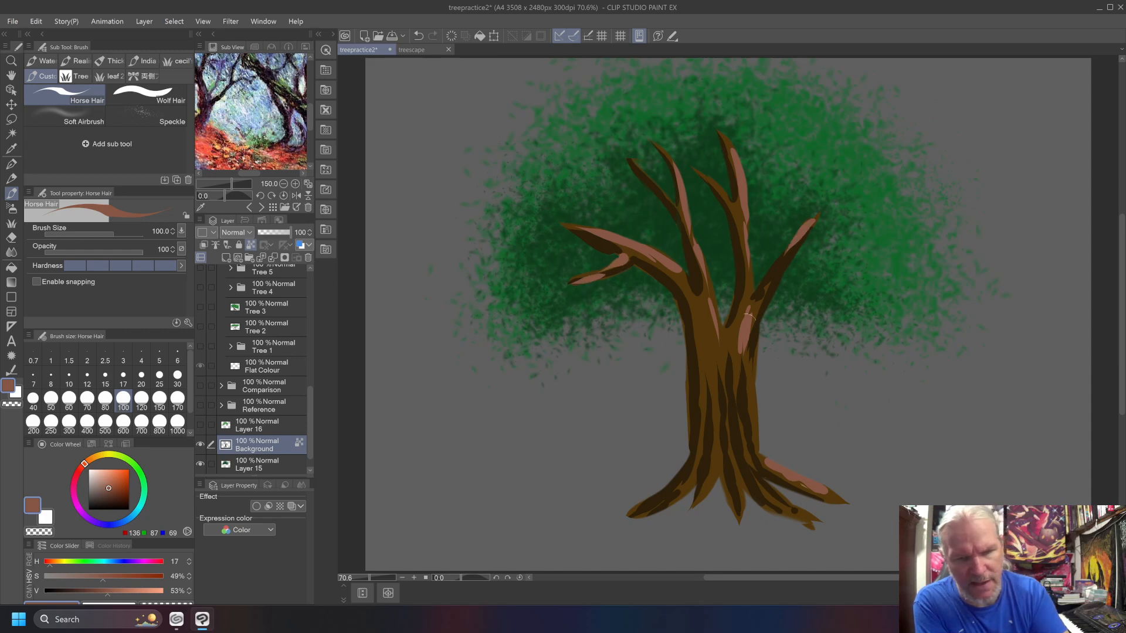
{"action": "left_click_drag", "start_coordinate": [733, 207], "coordinate": [716, 189]}
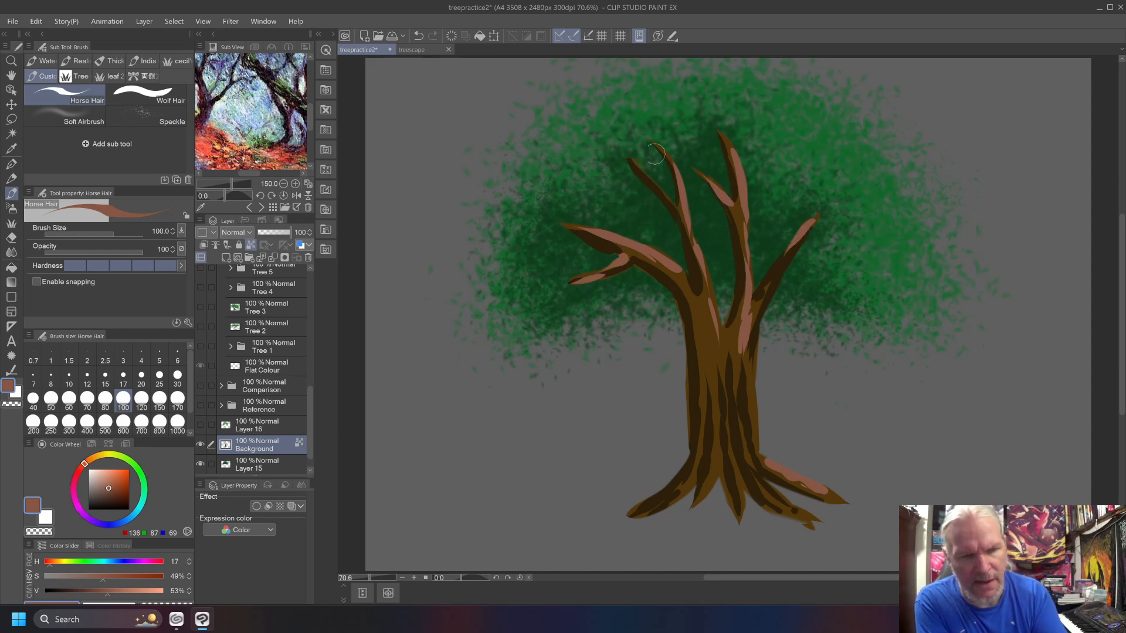
{"action": "mouse_move", "coordinate": [708, 333]}
{"action": "left_mouse_down"}
{"action": "mouse_move", "coordinate": [721, 422]}
{"action": "mouse_move", "coordinate": [710, 484]}
{"action": "mouse_move", "coordinate": [730, 505]}
{"action": "left_mouse_up"}
{"action": "left_click_drag", "start_coordinate": [738, 464], "coordinate": [746, 494]}
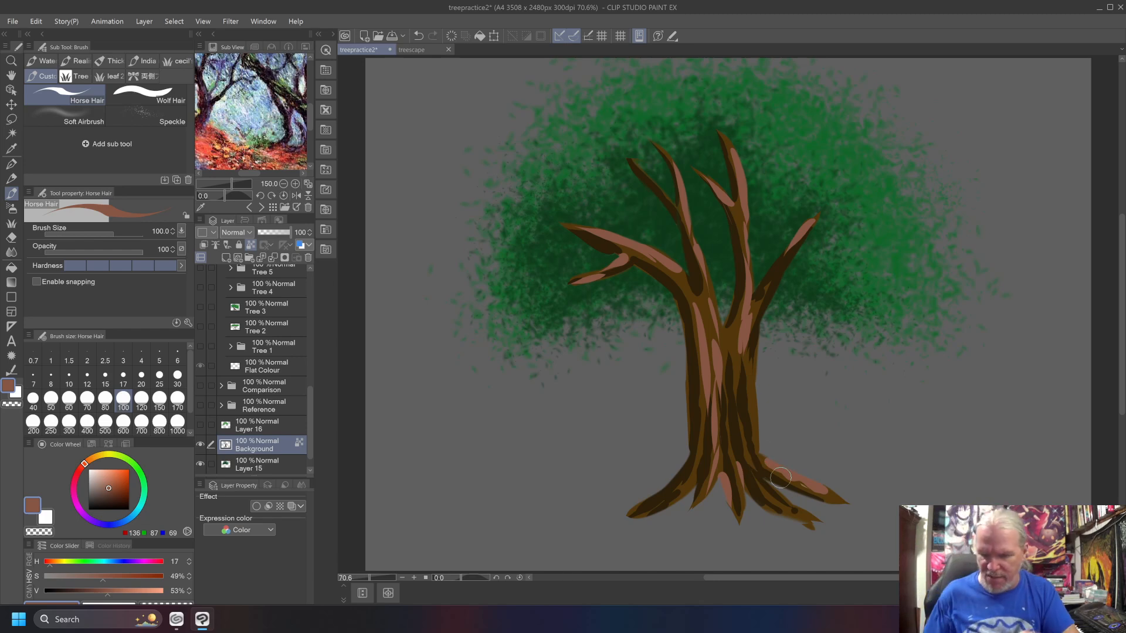
Step: Switch to the Finger tip blender at size 60 and smudge the upper left branches down into the trunk's left side
{"action": "key", "text": "j"}
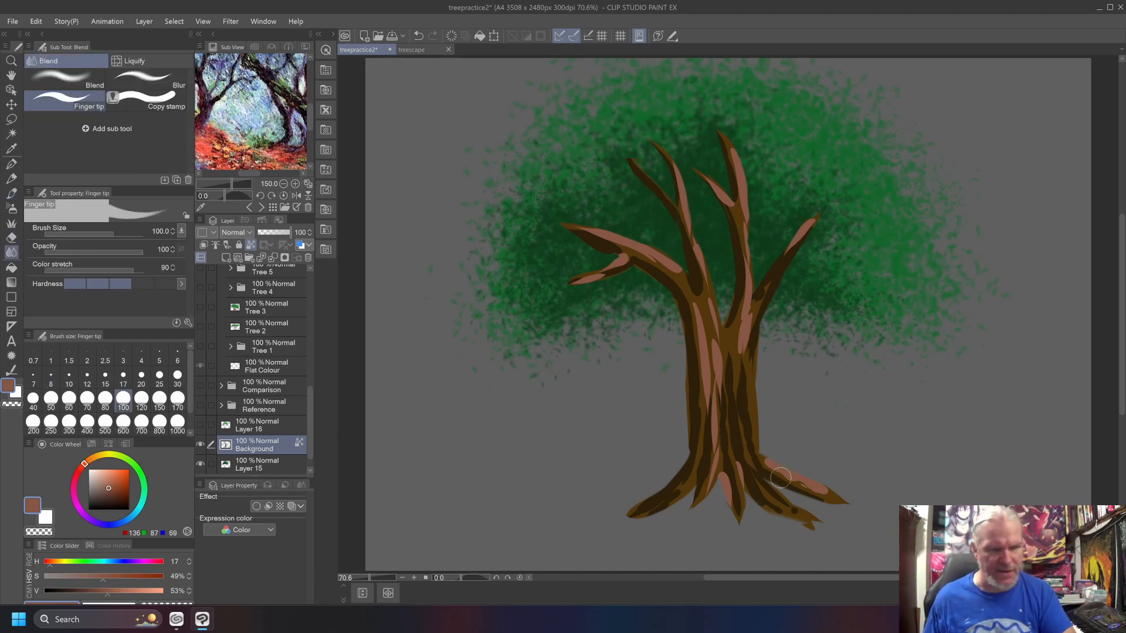
{"action": "key", "text": "bracketleft"}
{"action": "key", "text": "bracketleft"}
{"action": "key", "text": "bracketleft"}
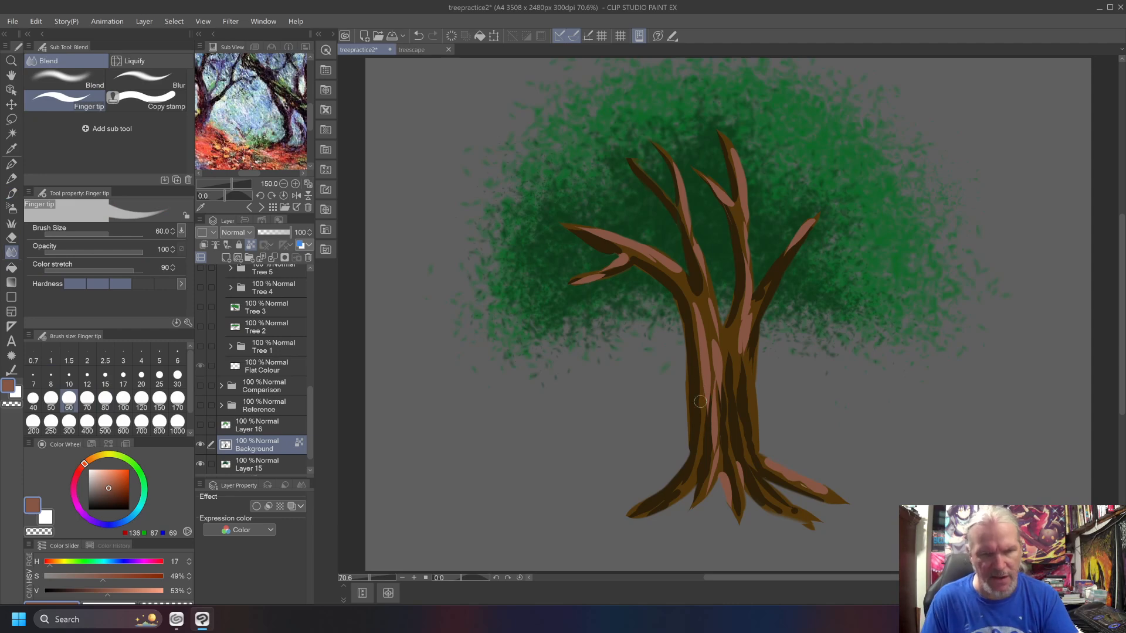
{"action": "mouse_move", "coordinate": [599, 243]}
{"action": "left_mouse_down"}
{"action": "mouse_move", "coordinate": [571, 228]}
{"action": "mouse_move", "coordinate": [627, 243]}
{"action": "mouse_move", "coordinate": [680, 282]}
{"action": "mouse_move", "coordinate": [644, 256]}
{"action": "mouse_move", "coordinate": [674, 281]}
{"action": "mouse_move", "coordinate": [701, 370]}
{"action": "left_mouse_up"}
{"action": "left_click_drag", "start_coordinate": [689, 293], "coordinate": [709, 428]}
{"action": "mouse_move", "coordinate": [703, 372]}
{"action": "left_mouse_down"}
{"action": "mouse_move", "coordinate": [692, 480]}
{"action": "mouse_move", "coordinate": [715, 472]}
{"action": "mouse_move", "coordinate": [706, 423]}
{"action": "left_mouse_up"}
{"action": "left_click_drag", "start_coordinate": [717, 347], "coordinate": [709, 450]}
{"action": "left_click_drag", "start_coordinate": [711, 328], "coordinate": [712, 404]}
{"action": "mouse_move", "coordinate": [703, 279]}
{"action": "left_mouse_down"}
{"action": "mouse_move", "coordinate": [721, 384]}
{"action": "mouse_move", "coordinate": [724, 361]}
{"action": "left_mouse_up"}
{"action": "mouse_move", "coordinate": [709, 310]}
{"action": "left_mouse_down"}
{"action": "mouse_move", "coordinate": [655, 145]}
{"action": "mouse_move", "coordinate": [692, 267]}
{"action": "left_mouse_up"}
{"action": "mouse_move", "coordinate": [684, 224]}
{"action": "left_mouse_down"}
{"action": "mouse_move", "coordinate": [719, 382]}
{"action": "mouse_move", "coordinate": [674, 219]}
{"action": "mouse_move", "coordinate": [706, 287]}
{"action": "left_mouse_up"}
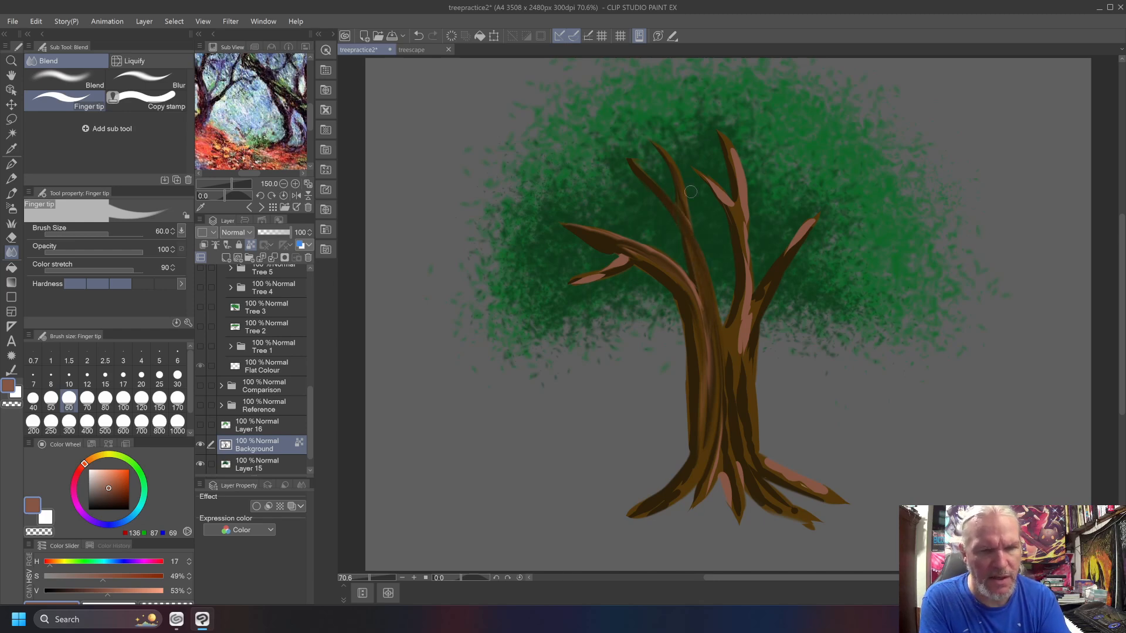
Step: Smudge the tall right branch's highlight down the trunk and out into the lower right root
{"action": "mouse_move", "coordinate": [742, 249]}
{"action": "left_mouse_down"}
{"action": "mouse_move", "coordinate": [721, 200]}
{"action": "mouse_move", "coordinate": [747, 299]}
{"action": "mouse_move", "coordinate": [729, 153]}
{"action": "mouse_move", "coordinate": [743, 265]}
{"action": "left_mouse_up"}
{"action": "left_click_drag", "start_coordinate": [739, 182], "coordinate": [745, 318]}
{"action": "left_click_drag", "start_coordinate": [744, 222], "coordinate": [736, 367]}
{"action": "left_click_drag", "start_coordinate": [742, 265], "coordinate": [729, 377]}
{"action": "left_click_drag", "start_coordinate": [742, 320], "coordinate": [733, 457]}
{"action": "mouse_move", "coordinate": [740, 343]}
{"action": "left_mouse_down"}
{"action": "mouse_move", "coordinate": [740, 451]}
{"action": "mouse_move", "coordinate": [756, 499]}
{"action": "left_mouse_up"}
{"action": "mouse_move", "coordinate": [725, 416]}
{"action": "left_mouse_down"}
{"action": "mouse_move", "coordinate": [787, 514]}
{"action": "mouse_move", "coordinate": [731, 468]}
{"action": "mouse_move", "coordinate": [808, 528]}
{"action": "mouse_move", "coordinate": [764, 488]}
{"action": "mouse_move", "coordinate": [814, 520]}
{"action": "left_mouse_up"}
{"action": "left_click_drag", "start_coordinate": [759, 479], "coordinate": [812, 516]}
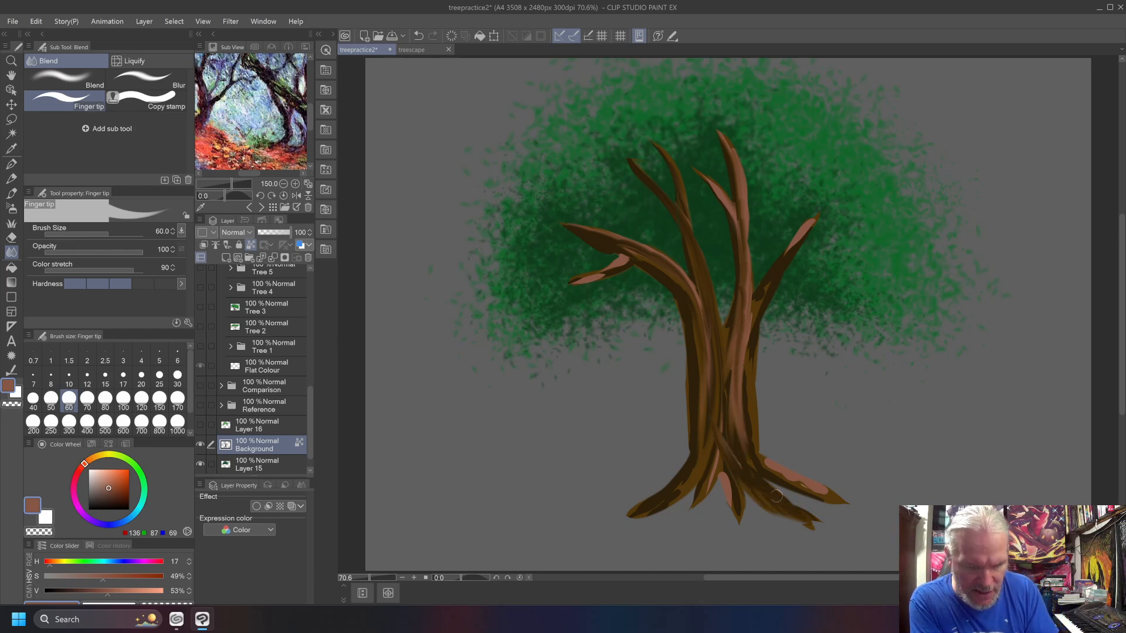
Step: Blend the light and dark streaks down the middle of the trunk and into the central roots
{"action": "left_click_drag", "start_coordinate": [716, 425], "coordinate": [740, 468]}
{"action": "left_click_drag", "start_coordinate": [724, 384], "coordinate": [732, 435]}
{"action": "left_click_drag", "start_coordinate": [709, 334], "coordinate": [720, 448]}
{"action": "left_click_drag", "start_coordinate": [714, 371], "coordinate": [699, 505]}
{"action": "left_click_drag", "start_coordinate": [719, 385], "coordinate": [706, 497]}
{"action": "left_click_drag", "start_coordinate": [718, 415], "coordinate": [713, 474]}
{"action": "left_click_drag", "start_coordinate": [706, 354], "coordinate": [720, 401]}
{"action": "mouse_move", "coordinate": [716, 355]}
{"action": "left_mouse_down"}
{"action": "mouse_move", "coordinate": [724, 409]}
{"action": "mouse_move", "coordinate": [718, 345]}
{"action": "left_mouse_up"}
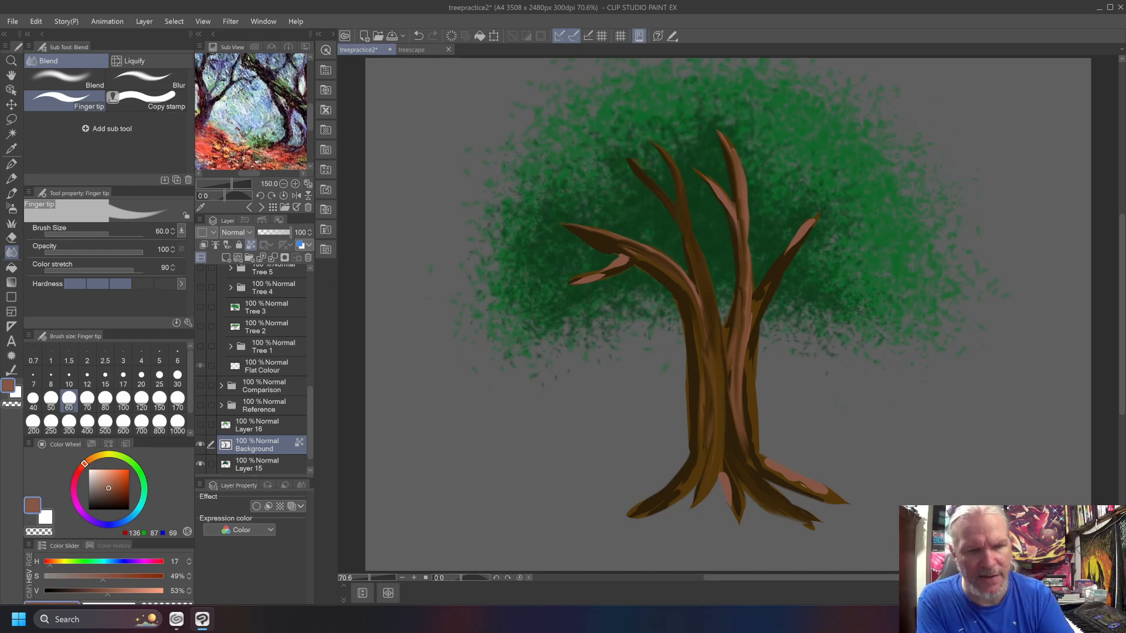
Step: Blend the highlights and shadows along the two low left branches and their junction
{"action": "left_click_drag", "start_coordinate": [616, 237], "coordinate": [696, 298]}
{"action": "left_click_drag", "start_coordinate": [654, 259], "coordinate": [566, 227]}
{"action": "mouse_move", "coordinate": [706, 309]}
{"action": "left_mouse_down"}
{"action": "mouse_move", "coordinate": [654, 251]}
{"action": "mouse_move", "coordinate": [550, 277]}
{"action": "left_mouse_up"}
{"action": "mouse_move", "coordinate": [622, 266]}
{"action": "left_mouse_down"}
{"action": "mouse_move", "coordinate": [570, 280]}
{"action": "mouse_move", "coordinate": [632, 254]}
{"action": "left_mouse_up"}
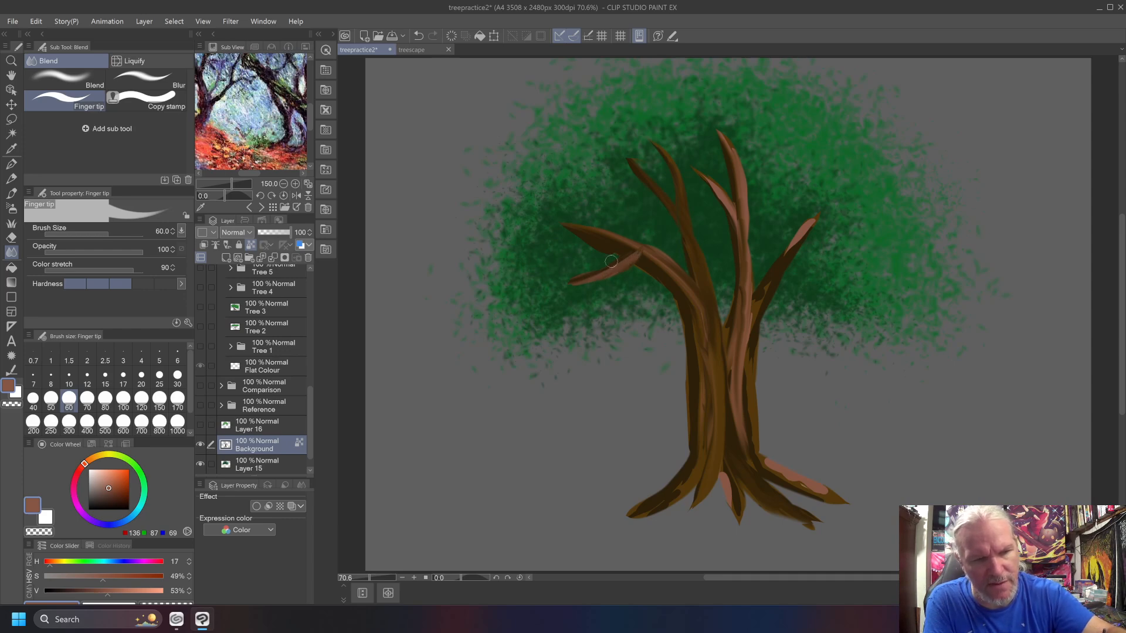
Step: Smudge the large left branch down the trunk's left edge and into the left root
{"action": "left_click_drag", "start_coordinate": [557, 225], "coordinate": [683, 285]}
{"action": "mouse_move", "coordinate": [586, 235]}
{"action": "left_mouse_down"}
{"action": "mouse_move", "coordinate": [697, 309]}
{"action": "mouse_move", "coordinate": [706, 336]}
{"action": "left_mouse_up"}
{"action": "left_click_drag", "start_coordinate": [627, 245], "coordinate": [716, 413]}
{"action": "left_click_drag", "start_coordinate": [680, 281], "coordinate": [713, 408]}
{"action": "mouse_move", "coordinate": [695, 308]}
{"action": "left_mouse_down"}
{"action": "mouse_move", "coordinate": [704, 404]}
{"action": "mouse_move", "coordinate": [671, 505]}
{"action": "left_mouse_up"}
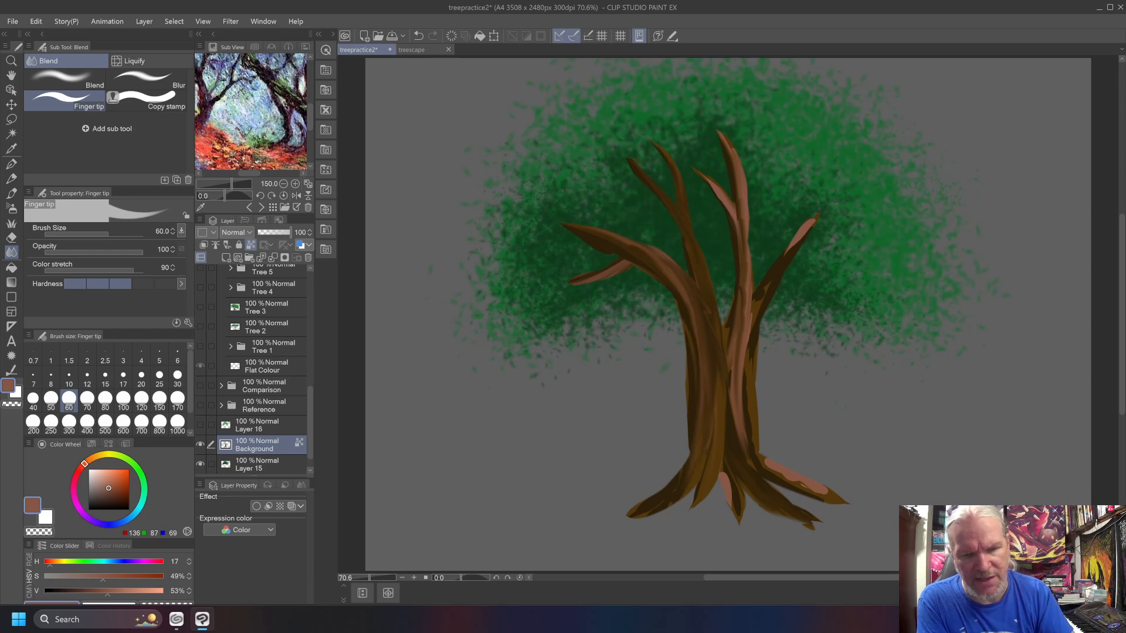
{"action": "left_click_drag", "start_coordinate": [692, 427], "coordinate": [627, 519]}
{"action": "mouse_move", "coordinate": [691, 472]}
{"action": "left_mouse_down"}
{"action": "mouse_move", "coordinate": [631, 515]}
{"action": "mouse_move", "coordinate": [672, 500]}
{"action": "mouse_move", "coordinate": [693, 463]}
{"action": "mouse_move", "coordinate": [693, 331]}
{"action": "mouse_move", "coordinate": [693, 439]}
{"action": "left_mouse_up"}
{"action": "mouse_move", "coordinate": [688, 300]}
{"action": "left_mouse_down"}
{"action": "mouse_move", "coordinate": [702, 418]}
{"action": "mouse_move", "coordinate": [726, 341]}
{"action": "left_mouse_up"}
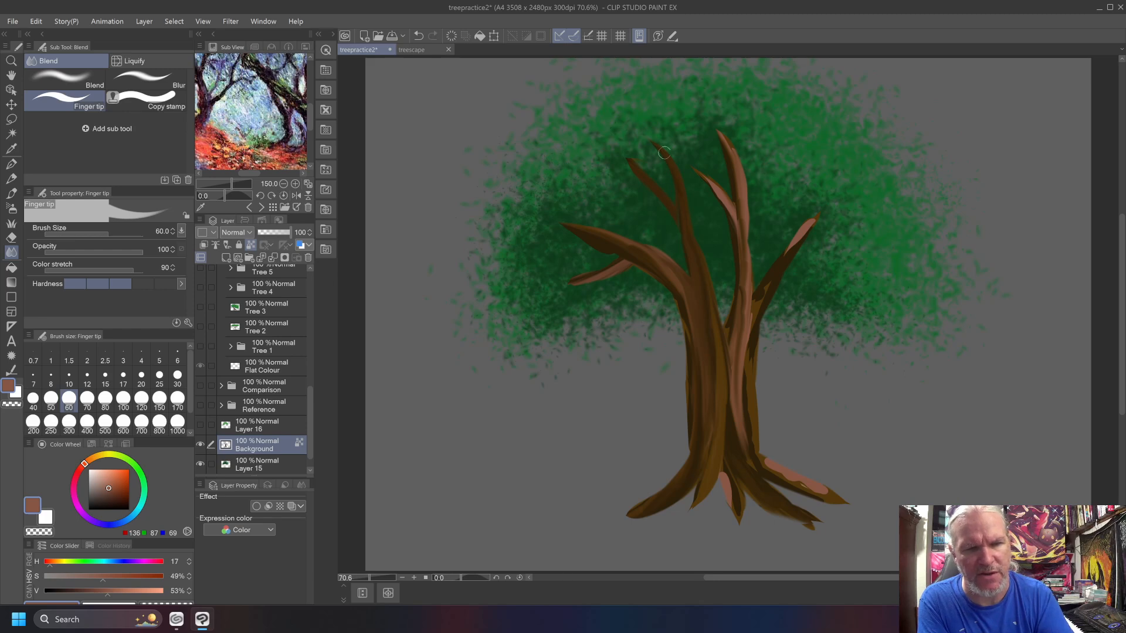
Step: Blend the tall right branch and its side fork to soften their reddish highlights
{"action": "mouse_move", "coordinate": [732, 316]}
{"action": "left_mouse_down"}
{"action": "mouse_move", "coordinate": [730, 359]}
{"action": "mouse_move", "coordinate": [742, 246]}
{"action": "mouse_move", "coordinate": [711, 186]}
{"action": "left_mouse_up"}
{"action": "left_click_drag", "start_coordinate": [746, 265], "coordinate": [696, 171]}
{"action": "mouse_move", "coordinate": [695, 176]}
{"action": "left_mouse_down"}
{"action": "mouse_move", "coordinate": [761, 311]}
{"action": "mouse_move", "coordinate": [728, 208]}
{"action": "mouse_move", "coordinate": [745, 303]}
{"action": "mouse_move", "coordinate": [737, 347]}
{"action": "left_mouse_up"}
{"action": "left_click_drag", "start_coordinate": [740, 182], "coordinate": [740, 213]}
{"action": "left_click_drag", "start_coordinate": [728, 150], "coordinate": [741, 208]}
{"action": "mouse_move", "coordinate": [727, 140]}
{"action": "left_mouse_down"}
{"action": "mouse_move", "coordinate": [753, 233]}
{"action": "mouse_move", "coordinate": [743, 205]}
{"action": "mouse_move", "coordinate": [747, 261]}
{"action": "left_mouse_up"}
{"action": "mouse_move", "coordinate": [727, 139]}
{"action": "left_mouse_down"}
{"action": "mouse_move", "coordinate": [739, 204]}
{"action": "mouse_move", "coordinate": [735, 191]}
{"action": "left_mouse_up"}
{"action": "left_click_drag", "start_coordinate": [721, 131], "coordinate": [744, 227]}
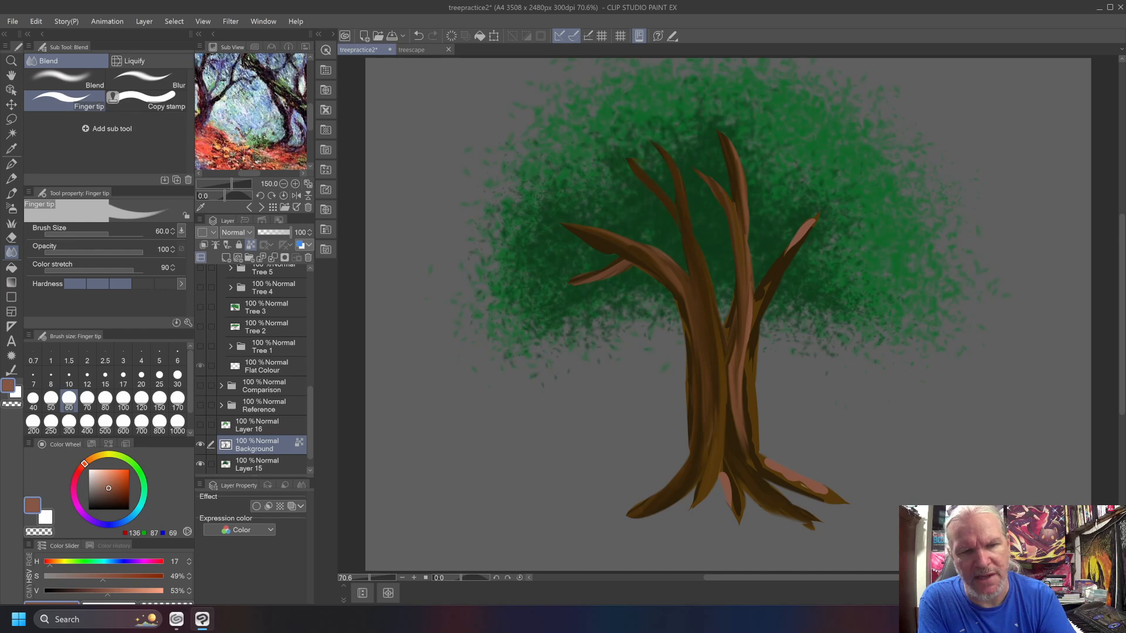
Step: Smudge the streaks below the fork down the right half of the trunk
{"action": "left_click_drag", "start_coordinate": [749, 291], "coordinate": [750, 354]}
{"action": "mouse_move", "coordinate": [736, 302]}
{"action": "left_mouse_down"}
{"action": "mouse_move", "coordinate": [724, 392]}
{"action": "mouse_move", "coordinate": [726, 363]}
{"action": "left_mouse_up"}
{"action": "left_click_drag", "start_coordinate": [731, 305], "coordinate": [730, 394]}
{"action": "left_click_drag", "start_coordinate": [733, 341], "coordinate": [736, 448]}
{"action": "left_click_drag", "start_coordinate": [741, 360], "coordinate": [743, 445]}
{"action": "left_click_drag", "start_coordinate": [751, 340], "coordinate": [752, 430]}
Step: Blend the reddish highlight and dark shadows along the right roots
{"action": "mouse_move", "coordinate": [748, 390]}
{"action": "left_mouse_down"}
{"action": "mouse_move", "coordinate": [762, 486]}
{"action": "mouse_move", "coordinate": [806, 496]}
{"action": "left_mouse_up"}
{"action": "left_click_drag", "start_coordinate": [765, 459], "coordinate": [835, 501]}
{"action": "left_click_drag", "start_coordinate": [721, 441], "coordinate": [806, 487]}
{"action": "left_click_drag", "start_coordinate": [754, 457], "coordinate": [841, 502]}
{"action": "left_click_drag", "start_coordinate": [775, 480], "coordinate": [835, 502]}
{"action": "mouse_move", "coordinate": [761, 473]}
{"action": "left_mouse_down"}
{"action": "mouse_move", "coordinate": [823, 497]}
{"action": "mouse_move", "coordinate": [788, 482]}
{"action": "left_mouse_up"}
{"action": "left_click_drag", "start_coordinate": [753, 446], "coordinate": [808, 488]}
Step: Blend the outermost right branch from its tip down into the right side of the trunk
{"action": "mouse_move", "coordinate": [753, 457]}
{"action": "left_mouse_down"}
{"action": "mouse_move", "coordinate": [792, 477]}
{"action": "mouse_move", "coordinate": [703, 412]}
{"action": "mouse_move", "coordinate": [748, 457]}
{"action": "mouse_move", "coordinate": [732, 394]}
{"action": "mouse_move", "coordinate": [758, 455]}
{"action": "mouse_move", "coordinate": [748, 340]}
{"action": "left_mouse_up"}
{"action": "left_click_drag", "start_coordinate": [744, 424], "coordinate": [744, 316]}
{"action": "mouse_move", "coordinate": [750, 393]}
{"action": "left_mouse_down"}
{"action": "mouse_move", "coordinate": [760, 278]}
{"action": "mouse_move", "coordinate": [794, 238]}
{"action": "left_mouse_up"}
{"action": "left_click_drag", "start_coordinate": [763, 290], "coordinate": [812, 216]}
{"action": "left_click_drag", "start_coordinate": [753, 311], "coordinate": [804, 231]}
{"action": "mouse_move", "coordinate": [740, 363]}
{"action": "left_mouse_down"}
{"action": "mouse_move", "coordinate": [788, 252]}
{"action": "mouse_move", "coordinate": [812, 229]}
{"action": "left_mouse_up"}
{"action": "left_click_drag", "start_coordinate": [780, 275], "coordinate": [817, 225]}
{"action": "left_click_drag", "start_coordinate": [753, 393], "coordinate": [788, 264]}
{"action": "left_click_drag", "start_coordinate": [750, 437], "coordinate": [751, 299]}
{"action": "left_click_drag", "start_coordinate": [751, 408], "coordinate": [780, 264]}
{"action": "mouse_move", "coordinate": [756, 317]}
{"action": "left_mouse_down"}
{"action": "mouse_move", "coordinate": [812, 233]}
{"action": "mouse_move", "coordinate": [809, 219]}
{"action": "mouse_move", "coordinate": [751, 328]}
{"action": "left_mouse_up"}
{"action": "mouse_move", "coordinate": [787, 259]}
{"action": "left_mouse_down"}
{"action": "mouse_move", "coordinate": [742, 388]}
{"action": "mouse_move", "coordinate": [743, 431]}
{"action": "left_mouse_up"}
{"action": "left_click_drag", "start_coordinate": [760, 305], "coordinate": [758, 484]}
Step: Smooth the trunk's central streaks between the fork and the middle root
{"action": "mouse_move", "coordinate": [744, 318]}
{"action": "left_mouse_down"}
{"action": "mouse_move", "coordinate": [742, 463]}
{"action": "mouse_move", "coordinate": [724, 505]}
{"action": "left_mouse_up"}
{"action": "left_click_drag", "start_coordinate": [718, 430], "coordinate": [730, 504]}
{"action": "left_click_drag", "start_coordinate": [712, 410], "coordinate": [722, 477]}
{"action": "left_click_drag", "start_coordinate": [709, 381], "coordinate": [721, 445]}
{"action": "mouse_move", "coordinate": [703, 334]}
{"action": "left_mouse_down"}
{"action": "mouse_move", "coordinate": [706, 422]}
{"action": "mouse_move", "coordinate": [710, 388]}
{"action": "left_mouse_up"}
{"action": "mouse_move", "coordinate": [706, 287]}
{"action": "left_mouse_down"}
{"action": "mouse_move", "coordinate": [710, 375]}
{"action": "mouse_move", "coordinate": [740, 486]}
{"action": "left_mouse_up"}
{"action": "left_click_drag", "start_coordinate": [721, 358], "coordinate": [731, 443]}
{"action": "left_click_drag", "start_coordinate": [735, 302], "coordinate": [726, 393]}
{"action": "left_click_drag", "start_coordinate": [737, 346], "coordinate": [737, 246]}
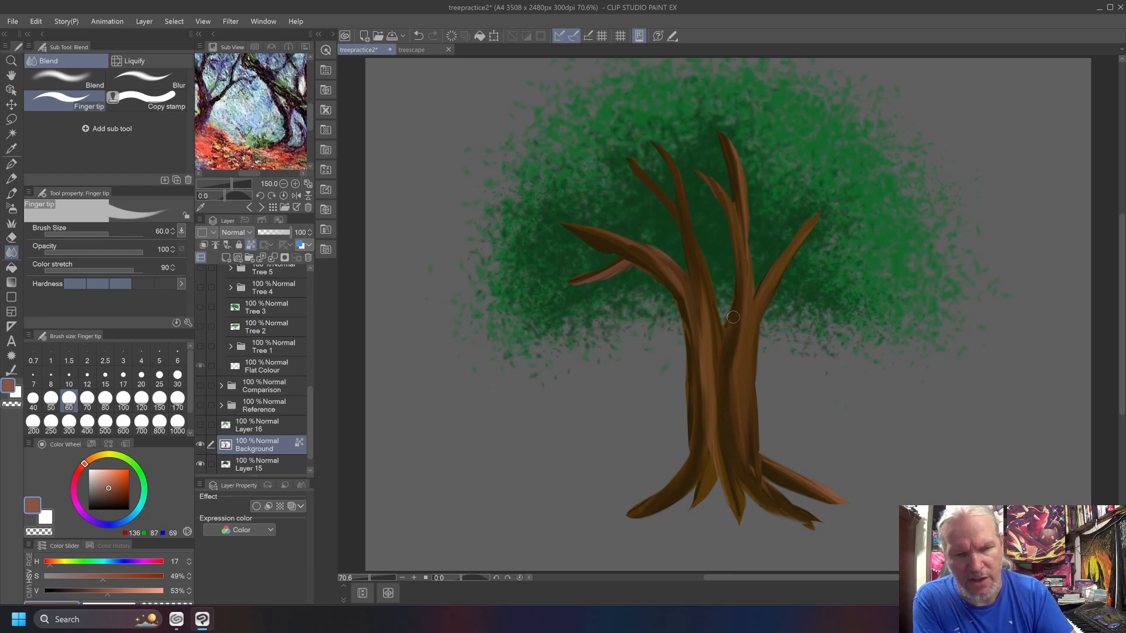
Step: Pull the root colours upward through the trunk's centre and into the tall right branch with Finger tip strokes
{"action": "left_click_drag", "start_coordinate": [706, 486], "coordinate": [720, 394]}
{"action": "left_click_drag", "start_coordinate": [721, 462], "coordinate": [721, 380]}
{"action": "mouse_move", "coordinate": [711, 482]}
{"action": "left_mouse_down"}
{"action": "mouse_move", "coordinate": [719, 352]}
{"action": "mouse_move", "coordinate": [715, 416]}
{"action": "left_mouse_up"}
{"action": "left_click_drag", "start_coordinate": [707, 294], "coordinate": [740, 519]}
{"action": "left_click_drag", "start_coordinate": [714, 455], "coordinate": [707, 330]}
{"action": "mouse_move", "coordinate": [723, 458]}
{"action": "left_mouse_down"}
{"action": "mouse_move", "coordinate": [721, 428]}
{"action": "mouse_move", "coordinate": [739, 505]}
{"action": "mouse_move", "coordinate": [726, 380]}
{"action": "left_mouse_up"}
{"action": "mouse_move", "coordinate": [767, 490]}
{"action": "left_mouse_down"}
{"action": "mouse_move", "coordinate": [741, 407]}
{"action": "mouse_move", "coordinate": [740, 283]}
{"action": "left_mouse_up"}
{"action": "left_click_drag", "start_coordinate": [744, 362], "coordinate": [739, 252]}
{"action": "left_click_drag", "start_coordinate": [750, 381], "coordinate": [733, 188]}
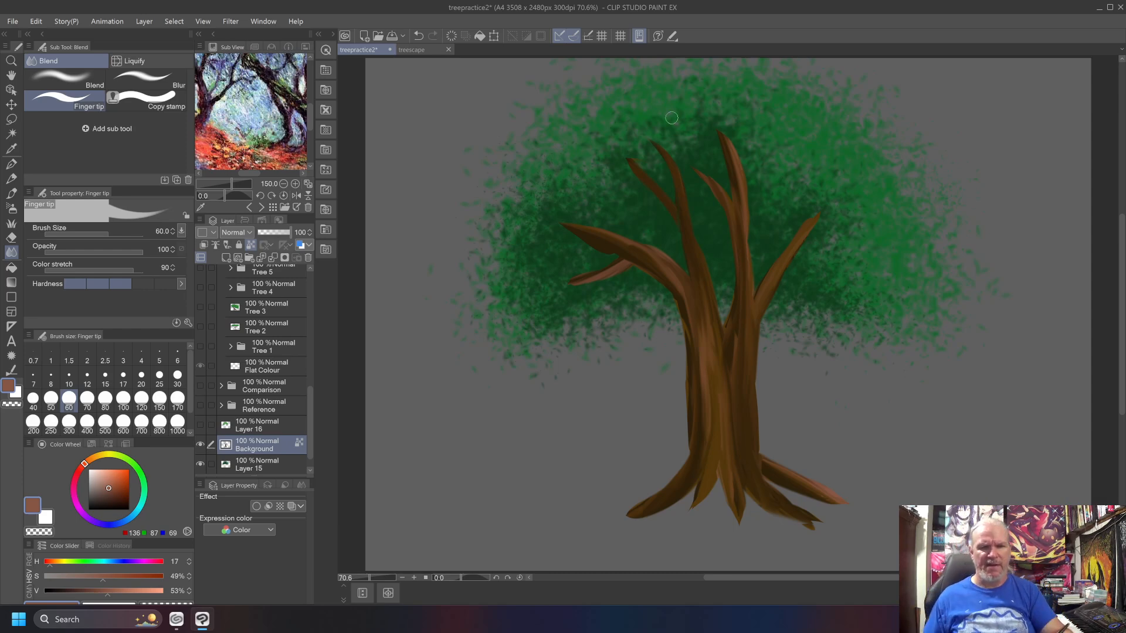
Step: Smudge the right roots upward through the right side of the trunk toward the fork
{"action": "mouse_move", "coordinate": [838, 502]}
{"action": "left_mouse_down"}
{"action": "mouse_move", "coordinate": [739, 437]}
{"action": "mouse_move", "coordinate": [764, 467]}
{"action": "mouse_move", "coordinate": [752, 420]}
{"action": "mouse_move", "coordinate": [732, 419]}
{"action": "mouse_move", "coordinate": [739, 338]}
{"action": "left_mouse_up"}
{"action": "left_click_drag", "start_coordinate": [729, 386], "coordinate": [736, 318]}
{"action": "left_click_drag", "start_coordinate": [736, 458], "coordinate": [752, 347]}
{"action": "left_click_drag", "start_coordinate": [739, 429], "coordinate": [751, 333]}
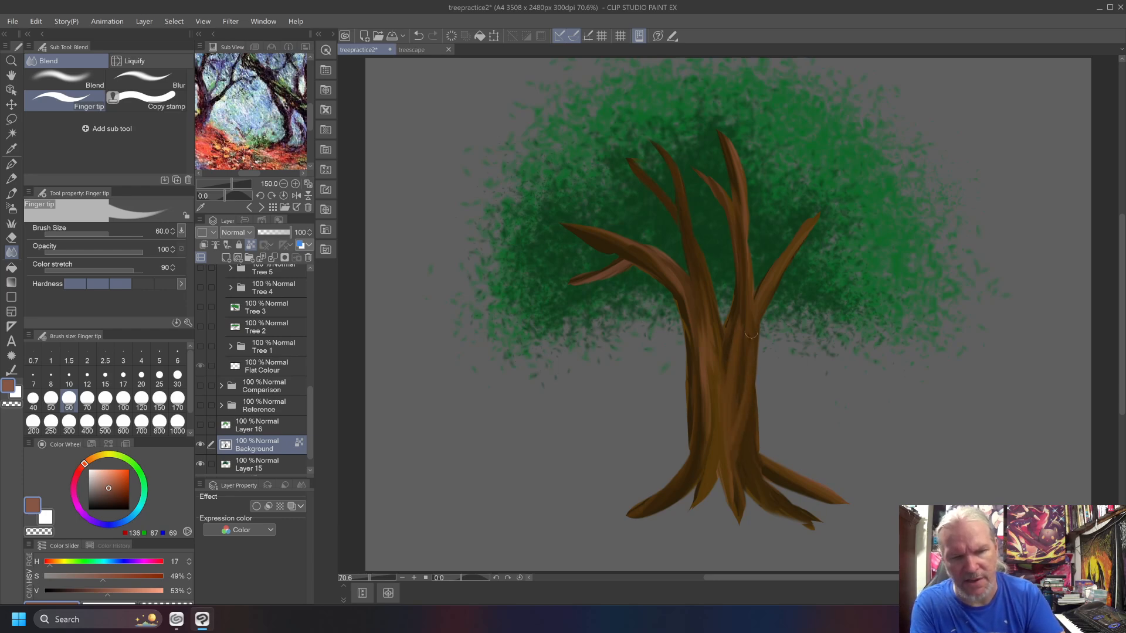
{"action": "left_click_drag", "start_coordinate": [753, 433], "coordinate": [752, 394]}
{"action": "left_click_drag", "start_coordinate": [762, 466], "coordinate": [746, 408]}
{"action": "mouse_move", "coordinate": [777, 484]}
{"action": "left_mouse_down"}
{"action": "mouse_move", "coordinate": [740, 392]}
{"action": "mouse_move", "coordinate": [752, 351]}
{"action": "left_mouse_up"}
{"action": "left_click_drag", "start_coordinate": [741, 391], "coordinate": [756, 330]}
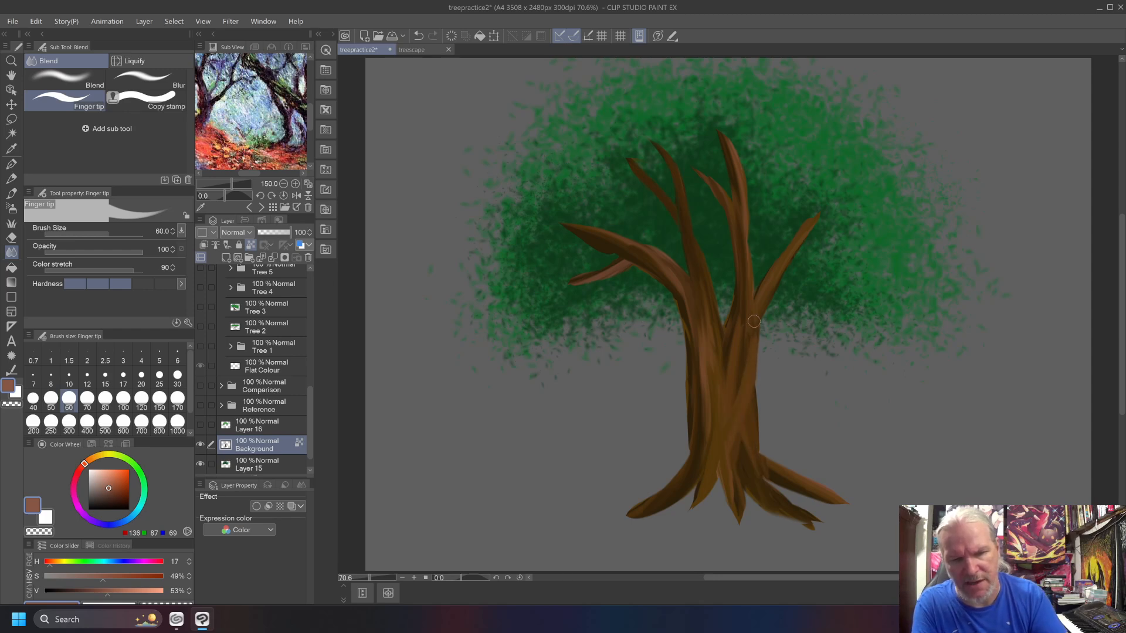
Step: Refine the bark blending on the right half of the trunk below the fork
{"action": "mouse_move", "coordinate": [759, 421]}
{"action": "left_mouse_down"}
{"action": "mouse_move", "coordinate": [754, 391]}
{"action": "mouse_move", "coordinate": [750, 429]}
{"action": "left_mouse_up"}
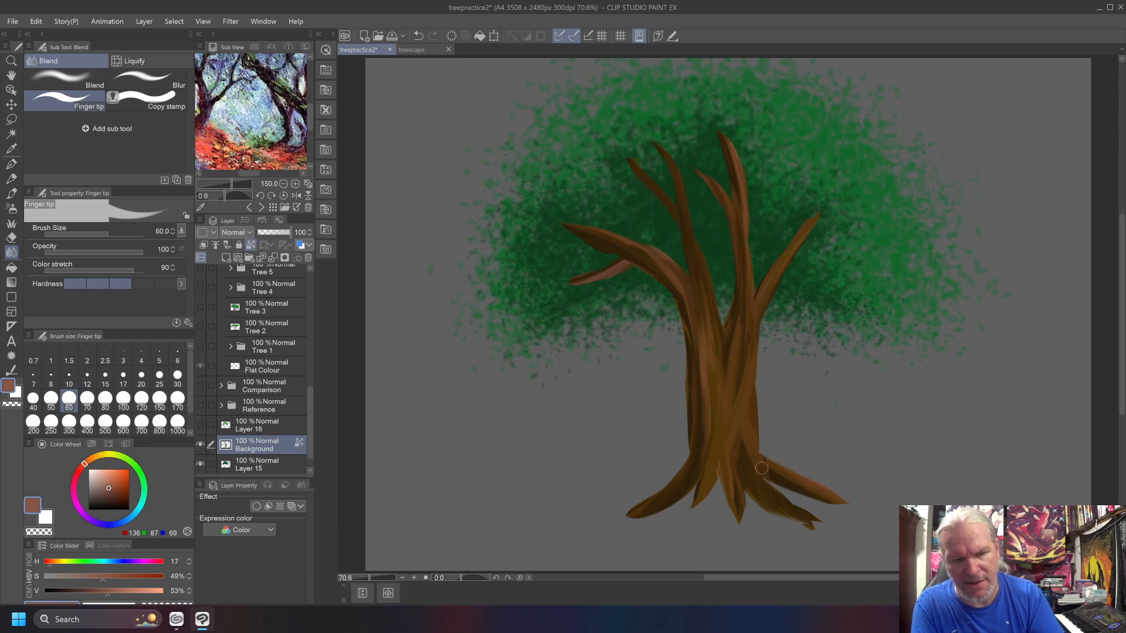
{"action": "left_click_drag", "start_coordinate": [759, 480], "coordinate": [740, 353]}
{"action": "left_click_drag", "start_coordinate": [753, 454], "coordinate": [747, 319]}
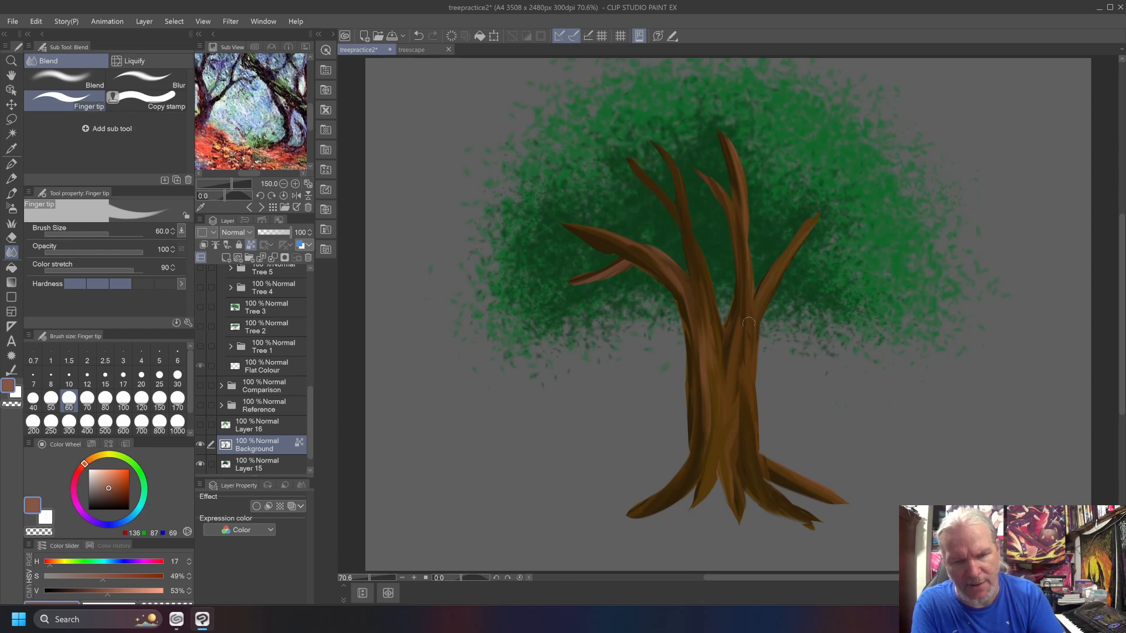
{"action": "left_click_drag", "start_coordinate": [753, 426], "coordinate": [746, 384]}
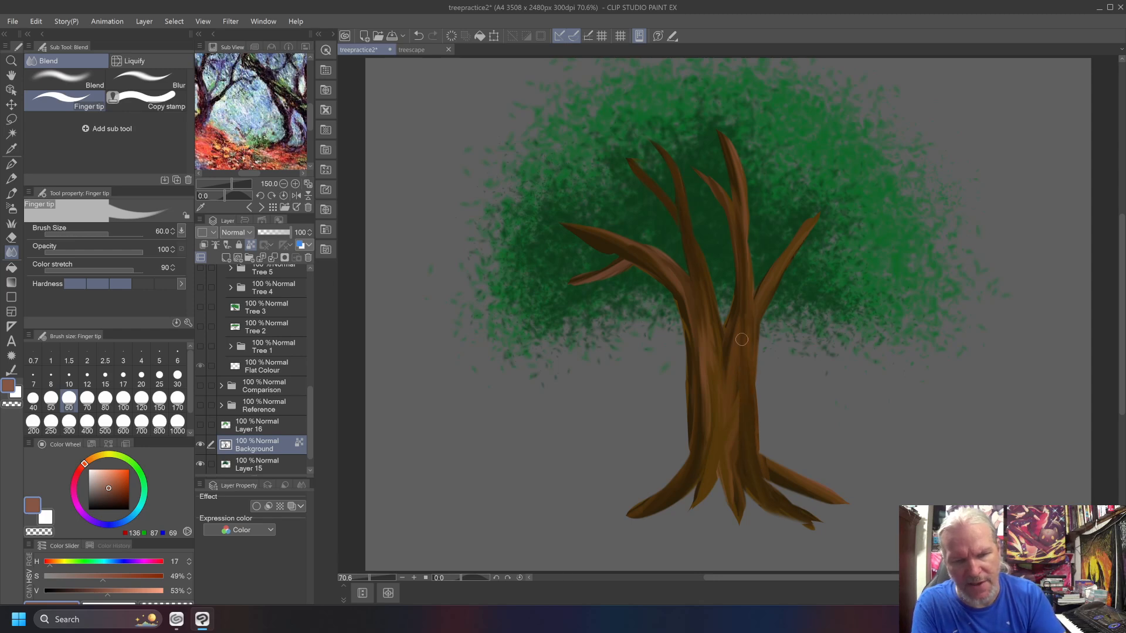
{"action": "mouse_move", "coordinate": [738, 319]}
{"action": "left_mouse_down"}
{"action": "mouse_move", "coordinate": [736, 352]}
{"action": "mouse_move", "coordinate": [744, 345]}
{"action": "left_mouse_up"}
{"action": "left_click_drag", "start_coordinate": [758, 297], "coordinate": [735, 432]}
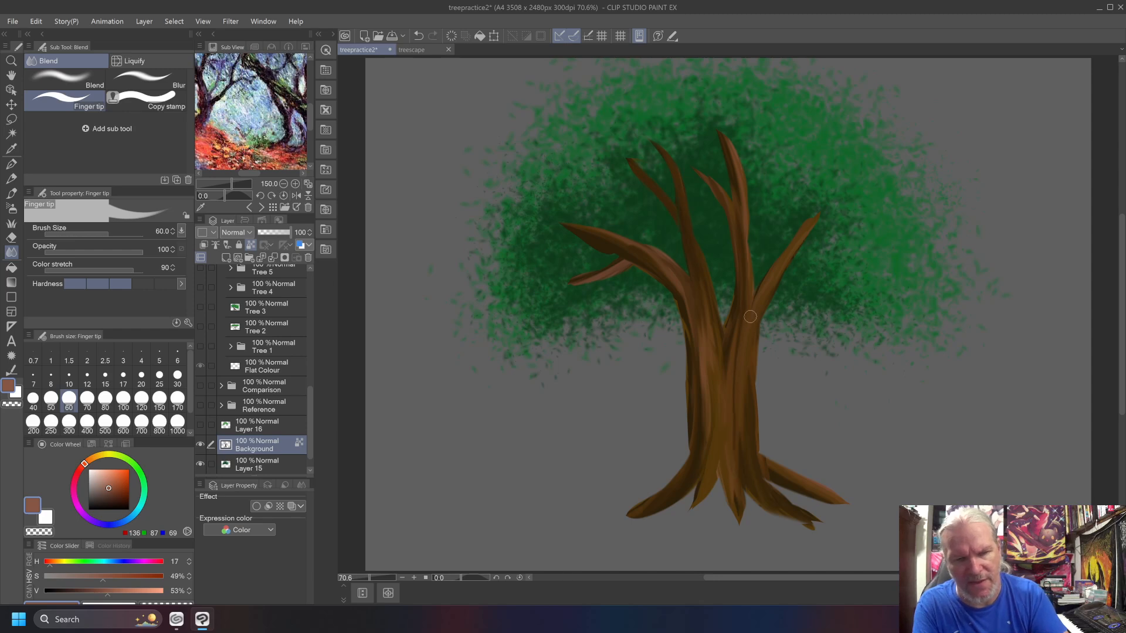
{"action": "mouse_move", "coordinate": [735, 347]}
{"action": "left_mouse_down"}
{"action": "mouse_move", "coordinate": [737, 404]}
{"action": "mouse_move", "coordinate": [730, 345]}
{"action": "mouse_move", "coordinate": [729, 381]}
{"action": "left_mouse_up"}
Step: Blend the trunk's upper left side upward into the left branches
{"action": "left_click_drag", "start_coordinate": [707, 311], "coordinate": [719, 427]}
{"action": "mouse_move", "coordinate": [709, 310]}
{"action": "left_mouse_down"}
{"action": "mouse_move", "coordinate": [709, 374]}
{"action": "mouse_move", "coordinate": [707, 293]}
{"action": "left_mouse_up"}
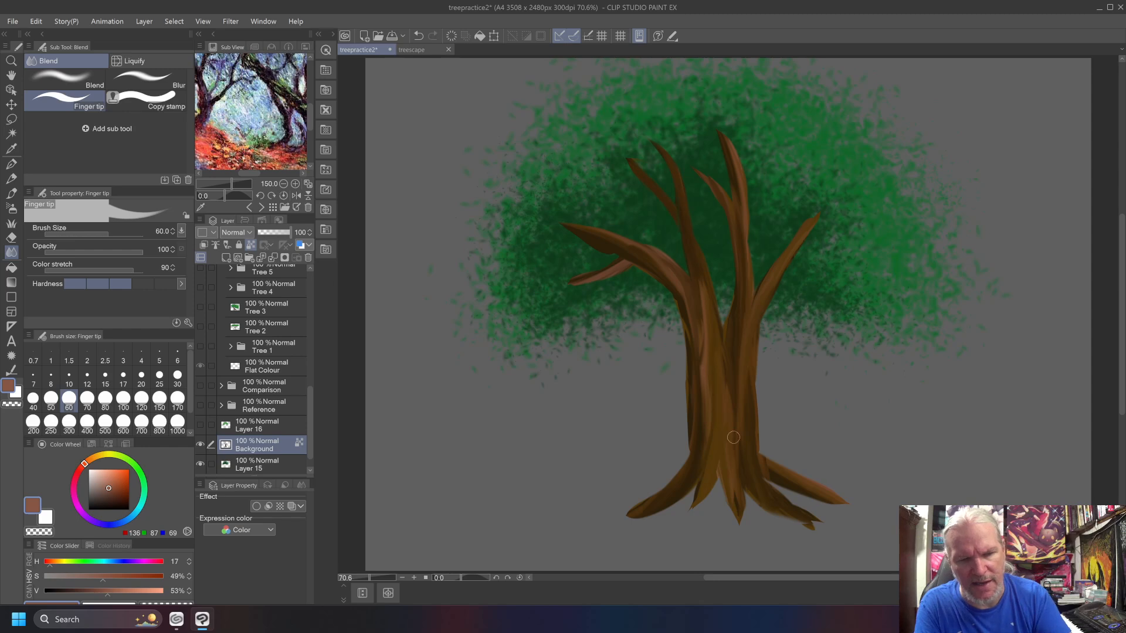
{"action": "left_click_drag", "start_coordinate": [710, 337], "coordinate": [710, 390]}
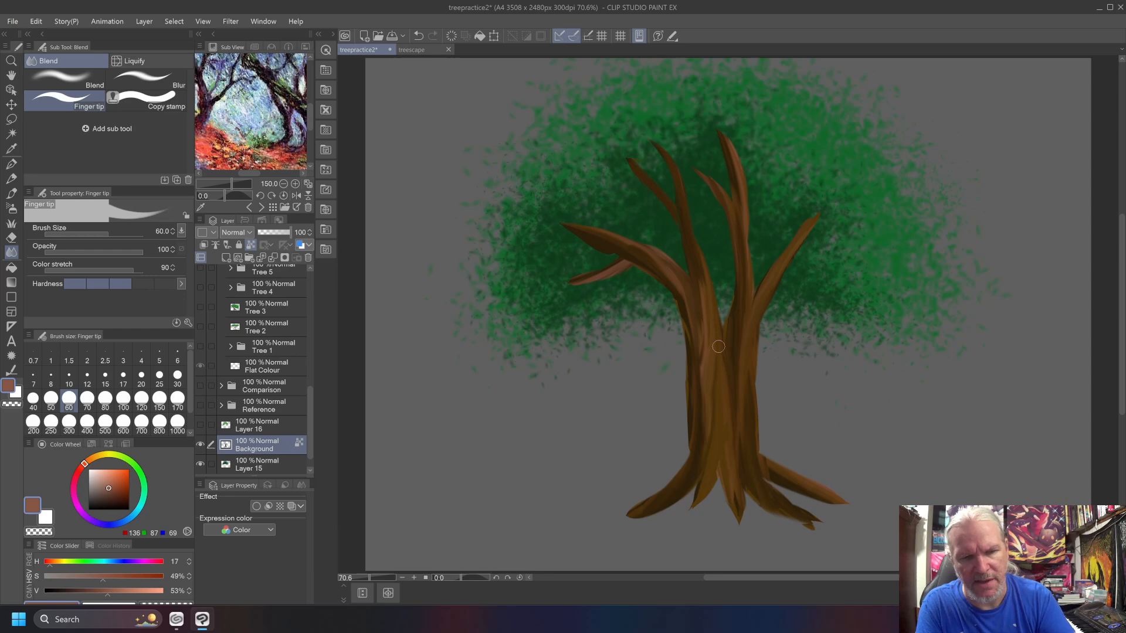
{"action": "left_click_drag", "start_coordinate": [700, 282], "coordinate": [696, 253]}
{"action": "mouse_move", "coordinate": [706, 349]}
{"action": "left_mouse_down"}
{"action": "mouse_move", "coordinate": [696, 299]}
{"action": "mouse_move", "coordinate": [640, 244]}
{"action": "left_mouse_up"}
{"action": "left_click_drag", "start_coordinate": [706, 310], "coordinate": [626, 242]}
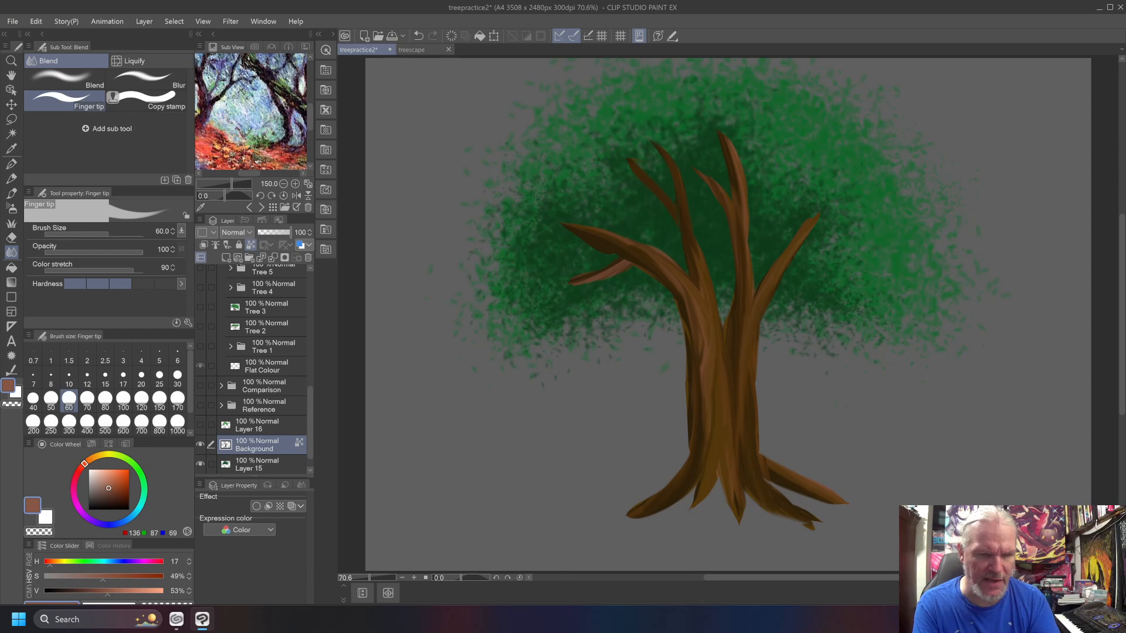
Step: Smudge the bark streaks down the trunk's left side and into the left and middle roots
{"action": "left_click_drag", "start_coordinate": [690, 274], "coordinate": [701, 401]}
{"action": "left_click_drag", "start_coordinate": [701, 346], "coordinate": [690, 464]}
{"action": "left_click_drag", "start_coordinate": [700, 367], "coordinate": [701, 430]}
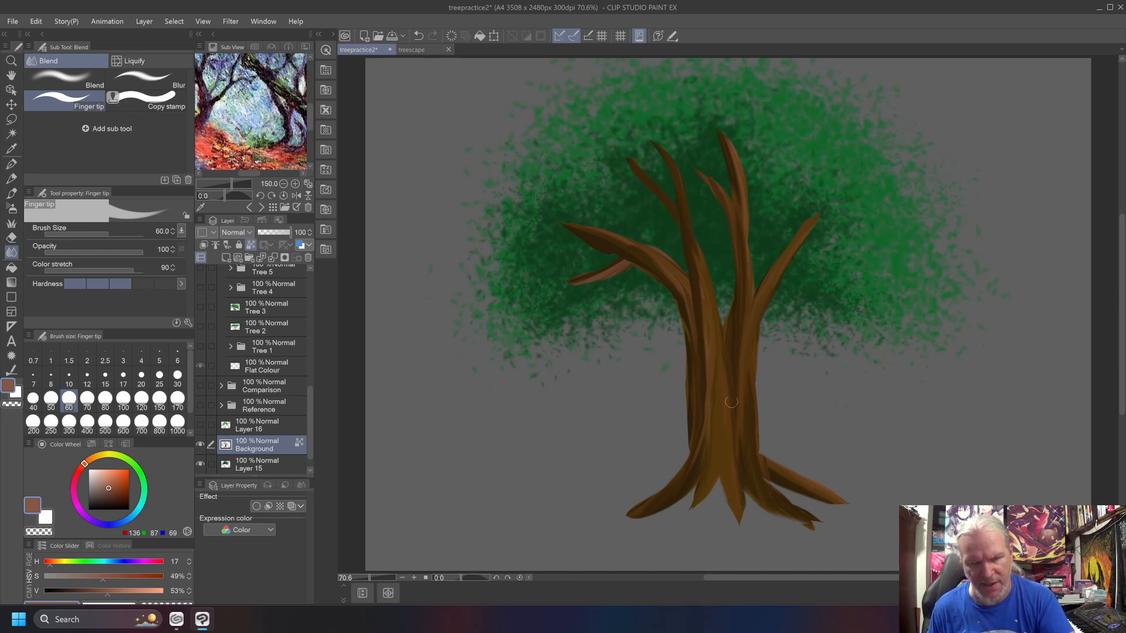
{"action": "left_click_drag", "start_coordinate": [732, 445], "coordinate": [736, 512]}
{"action": "left_click_drag", "start_coordinate": [733, 425], "coordinate": [736, 520]}
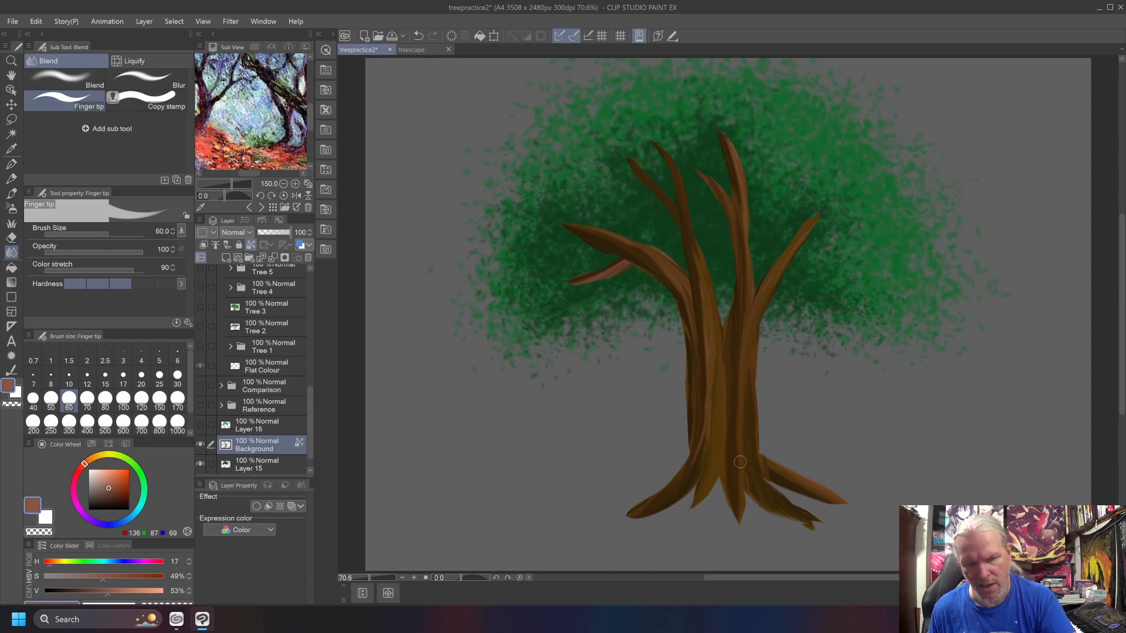
{"action": "left_click_drag", "start_coordinate": [681, 495], "coordinate": [698, 442]}
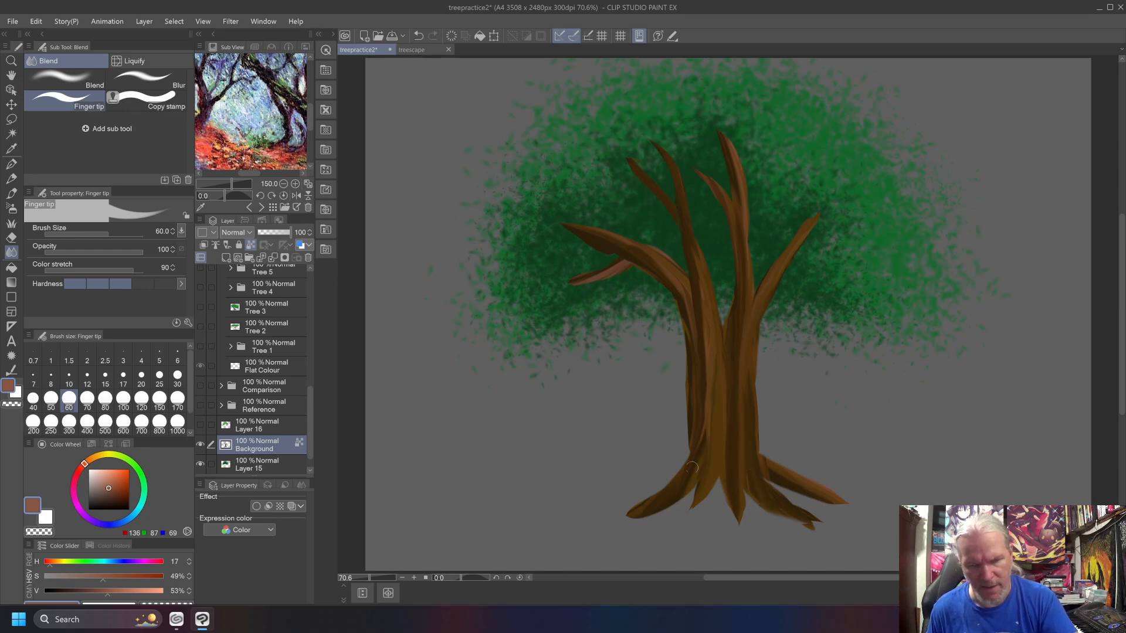
Step: Pull bark streaks from the left root and mid-trunk upward into the upper left branches
{"action": "mouse_move", "coordinate": [683, 493]}
{"action": "left_mouse_down"}
{"action": "mouse_move", "coordinate": [714, 412]}
{"action": "mouse_move", "coordinate": [699, 484]}
{"action": "mouse_move", "coordinate": [714, 366]}
{"action": "mouse_move", "coordinate": [701, 287]}
{"action": "left_mouse_up"}
{"action": "left_click_drag", "start_coordinate": [712, 340], "coordinate": [704, 296]}
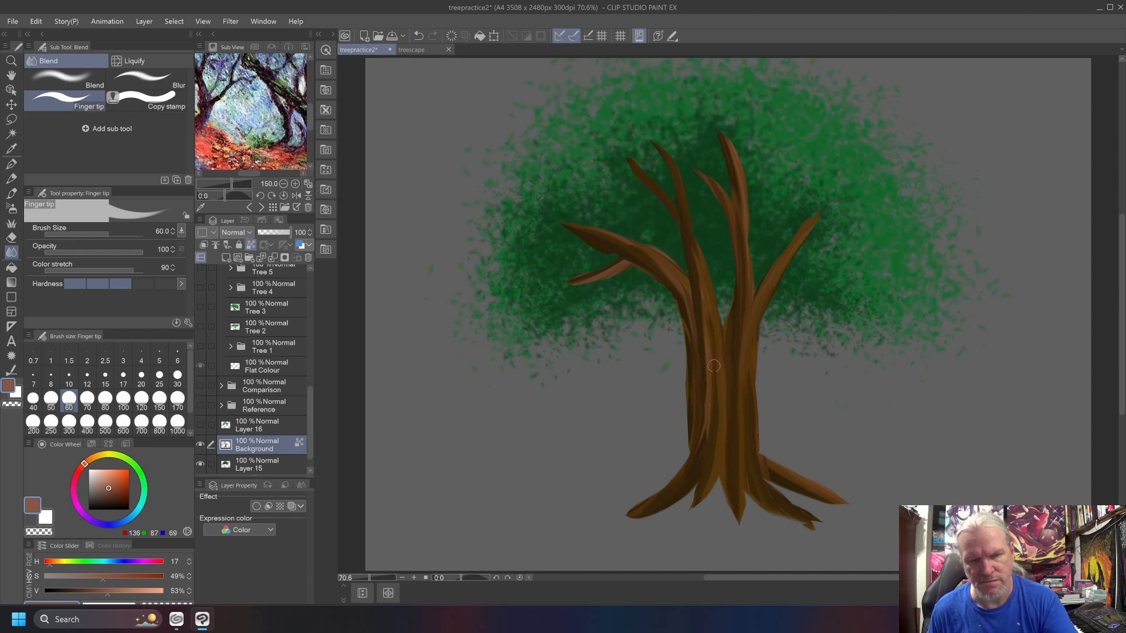
{"action": "mouse_move", "coordinate": [713, 427]}
{"action": "left_mouse_down"}
{"action": "mouse_move", "coordinate": [721, 345]}
{"action": "mouse_move", "coordinate": [704, 281]}
{"action": "mouse_move", "coordinate": [704, 367]}
{"action": "left_mouse_up"}
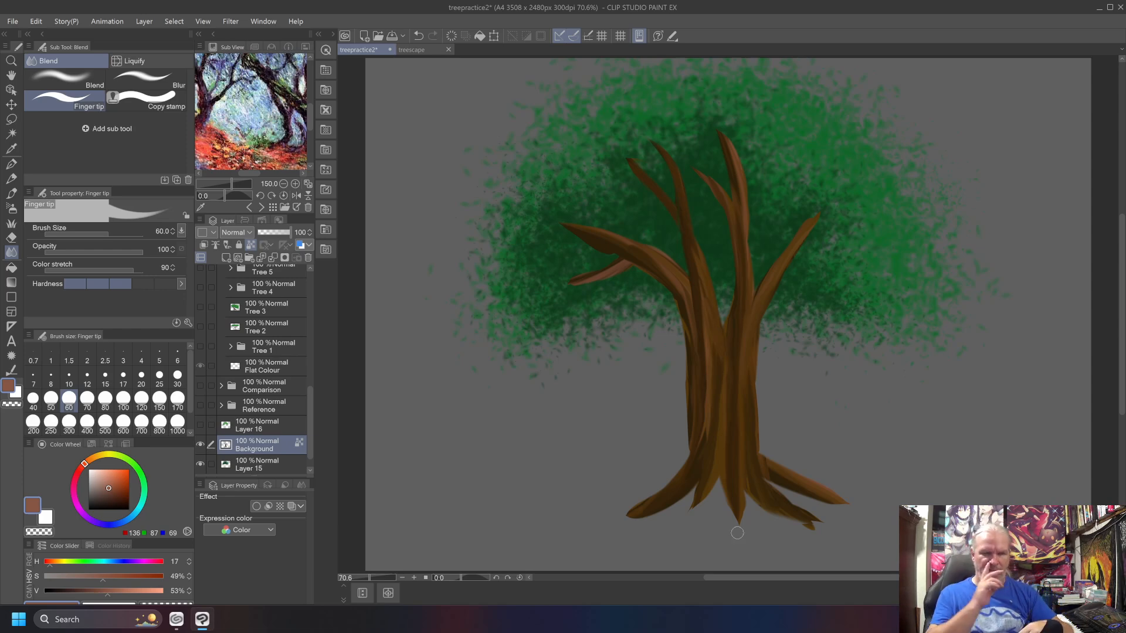
{"action": "mouse_move", "coordinate": [719, 373]}
{"action": "left_mouse_down"}
{"action": "mouse_move", "coordinate": [723, 317]}
{"action": "mouse_move", "coordinate": [708, 292]}
{"action": "left_mouse_up"}
{"action": "left_click_drag", "start_coordinate": [724, 399], "coordinate": [717, 303]}
{"action": "left_click_drag", "start_coordinate": [727, 343], "coordinate": [700, 276]}
{"action": "left_click_drag", "start_coordinate": [720, 357], "coordinate": [702, 288]}
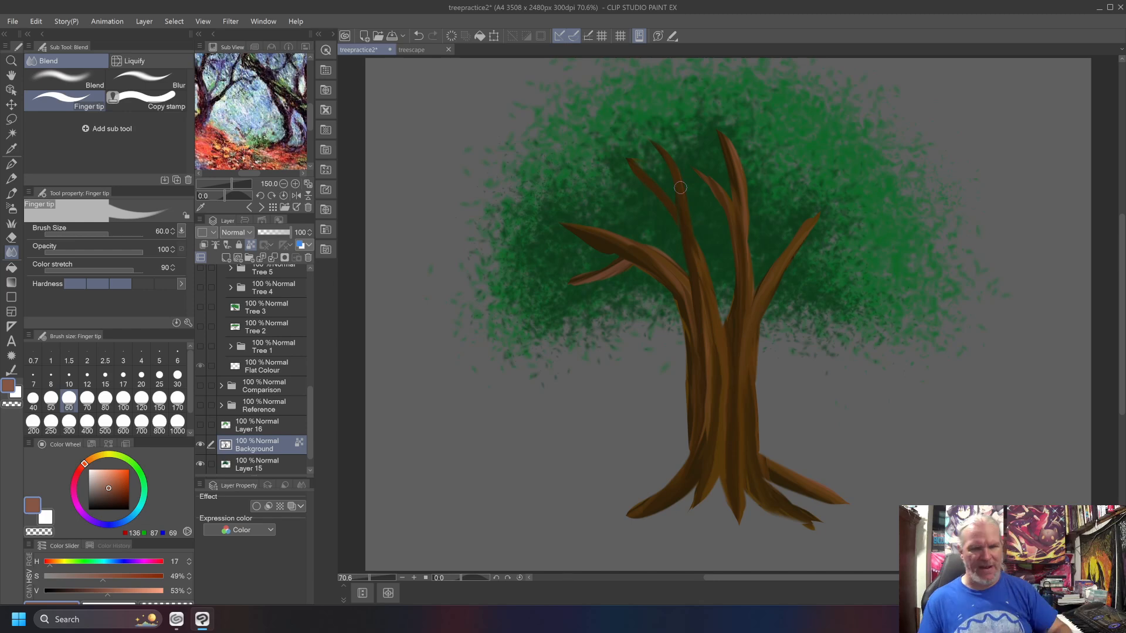
Step: Smudge the bark along the trunk's left edge and through the two left branches with the Finger tip blender
{"action": "left_click_drag", "start_coordinate": [688, 359], "coordinate": [689, 440]}
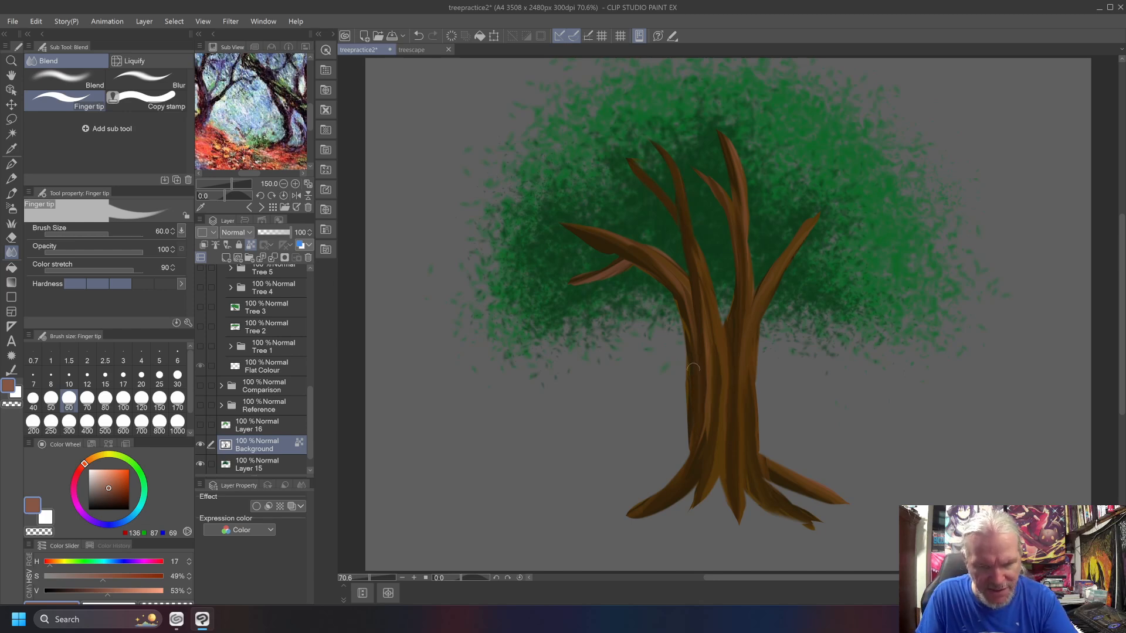
{"action": "mouse_move", "coordinate": [690, 379]}
{"action": "left_mouse_down"}
{"action": "mouse_move", "coordinate": [687, 328]}
{"action": "mouse_move", "coordinate": [693, 351]}
{"action": "mouse_move", "coordinate": [656, 270]}
{"action": "mouse_move", "coordinate": [675, 303]}
{"action": "left_mouse_up"}
{"action": "left_click_drag", "start_coordinate": [615, 240], "coordinate": [687, 302]}
{"action": "left_click_drag", "start_coordinate": [628, 255], "coordinate": [561, 284]}
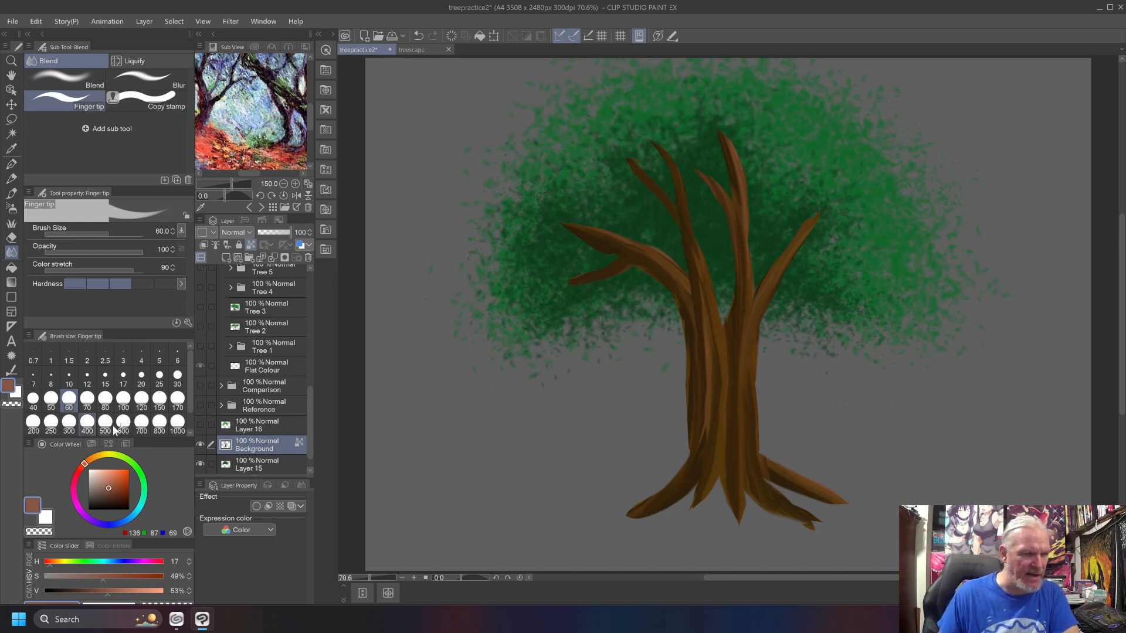
Step: Preview the front foliage over the trunk, and hide both green foliage layers, Layer 16 and Layer 15
{"action": "left_click", "coordinate": [199, 425]}
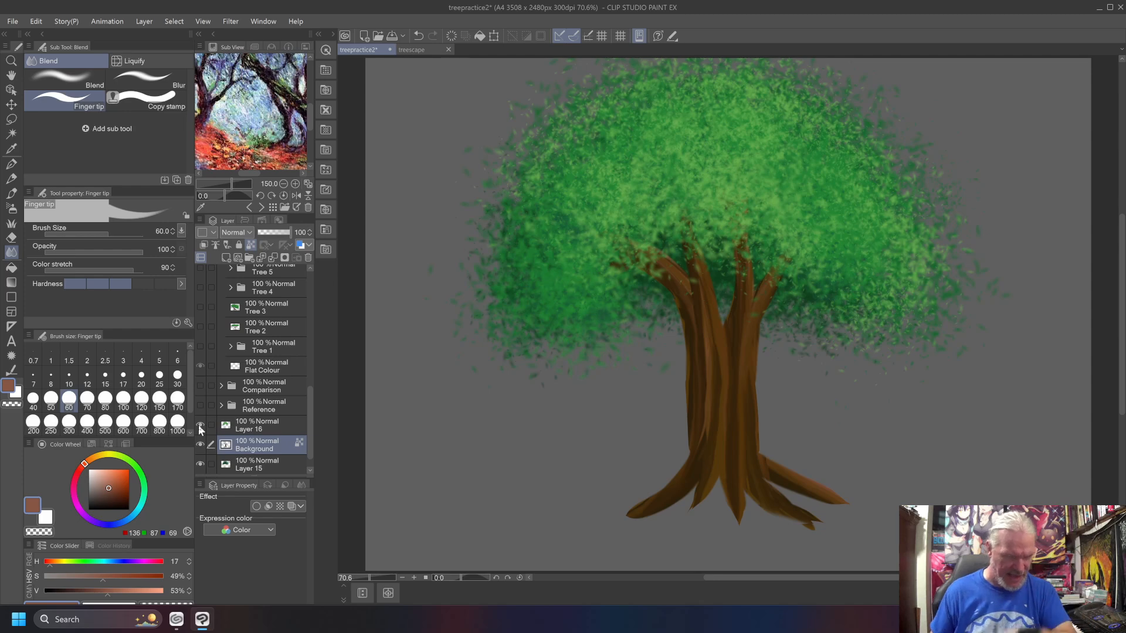
{"action": "left_click", "coordinate": [200, 427]}
{"action": "left_click", "coordinate": [200, 464]}
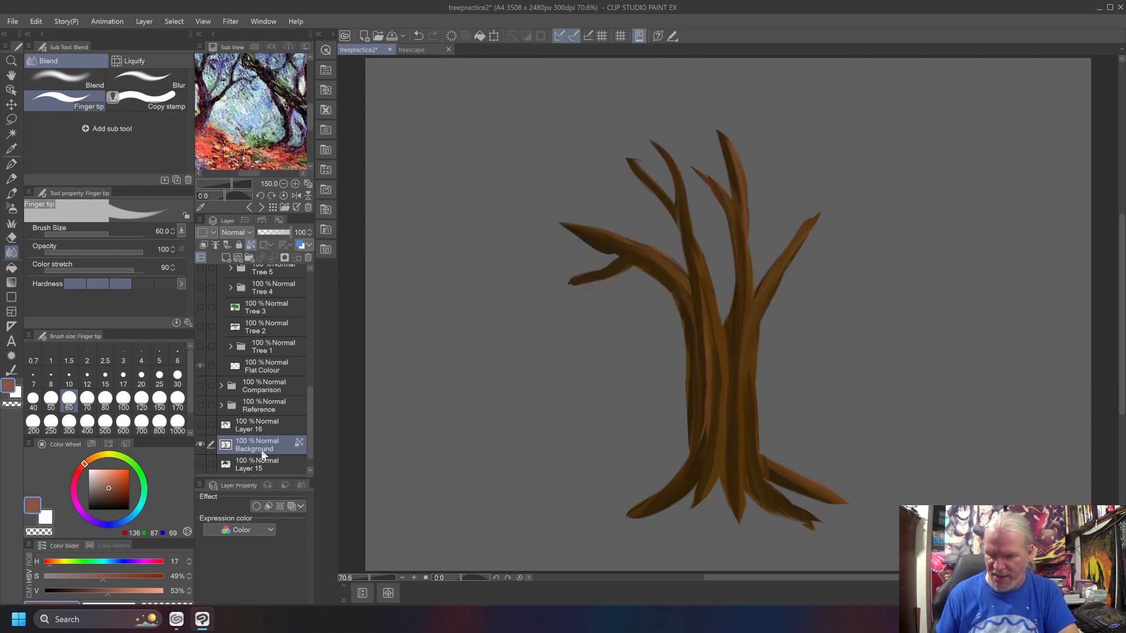
Step: Add two new layers above the trunk layer and move the lower one beneath the trunk
{"action": "key", "text": "ctrl+shift+n"}
{"action": "key", "text": "ctrl+shift+n"}
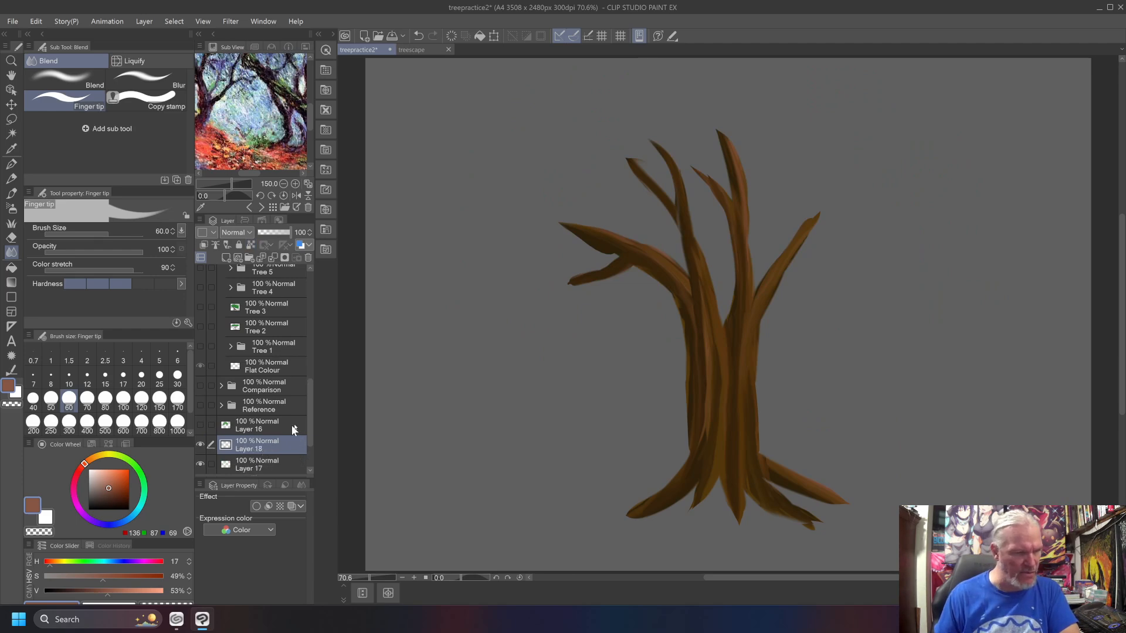
{"action": "scroll", "coordinate": [311, 417], "scroll_direction": "down", "scroll_amount": 3}
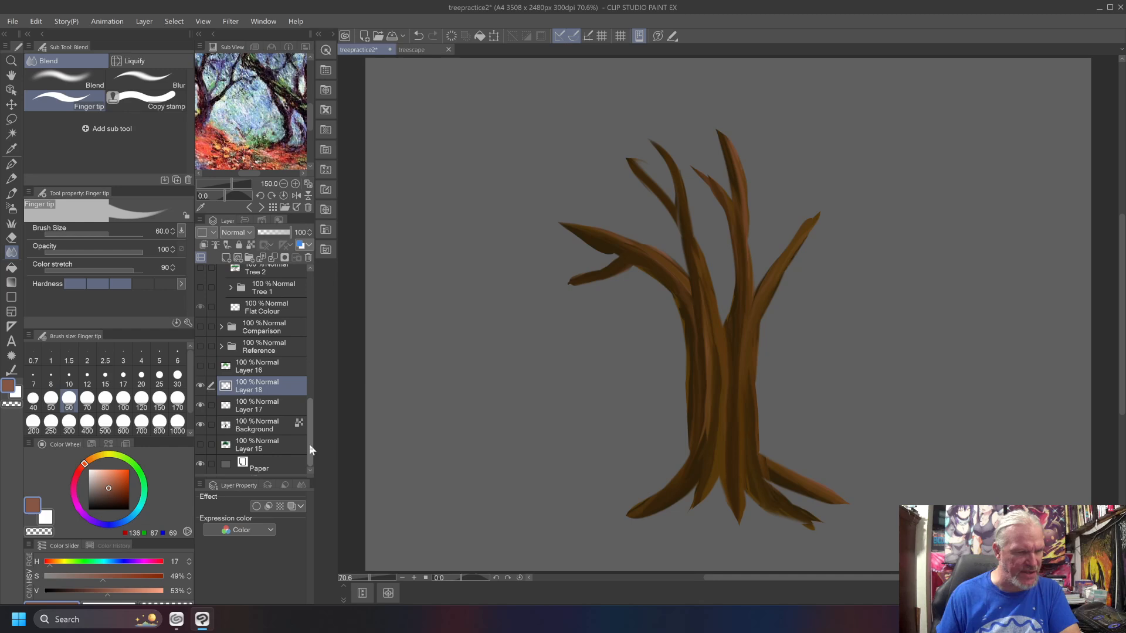
{"action": "left_click_drag", "start_coordinate": [268, 405], "coordinate": [280, 436]}
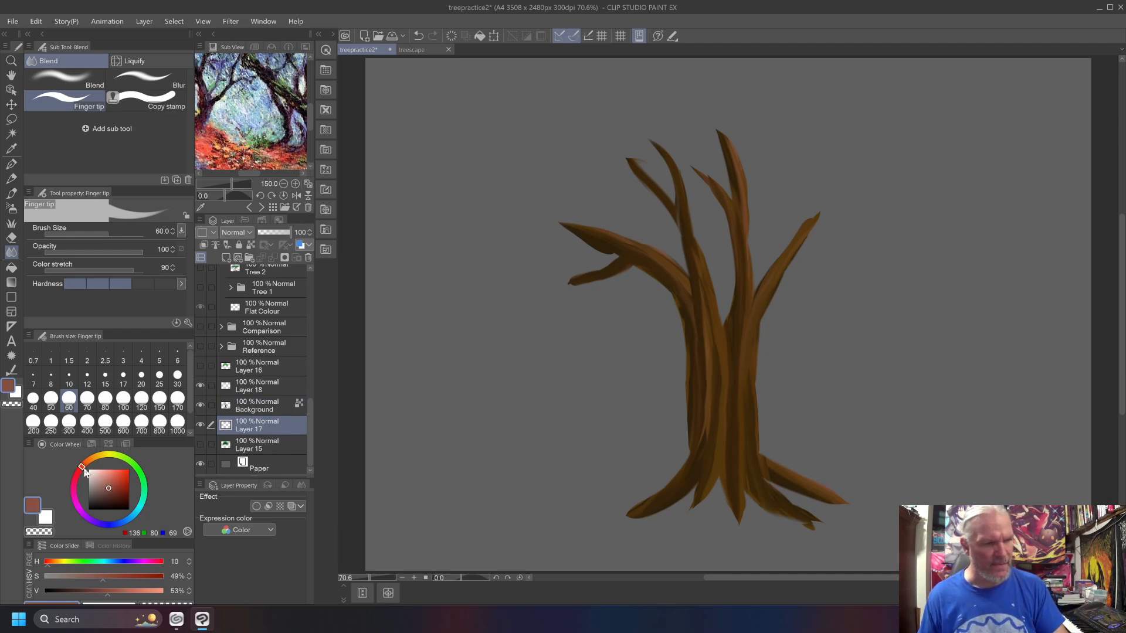
Step: Speckle back foliage behind the branches in brown (H 30, S 79, V 28) and darker brown (H 30, S 71, V 17)
{"action": "left_click_drag", "start_coordinate": [116, 488], "coordinate": [120, 492]}
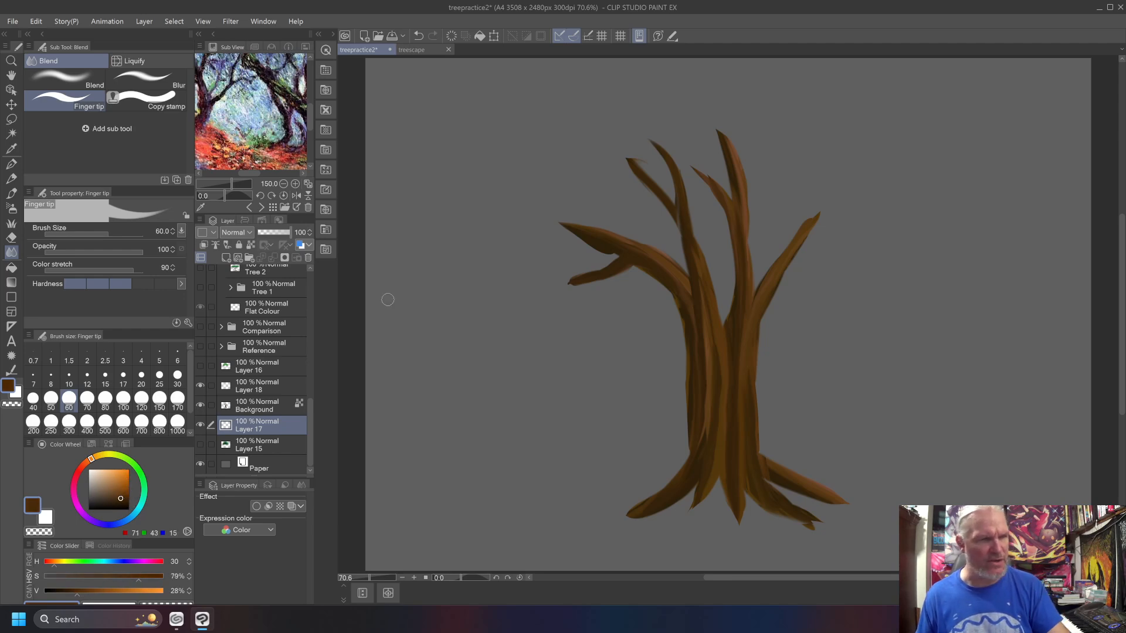
{"action": "key", "text": "b"}
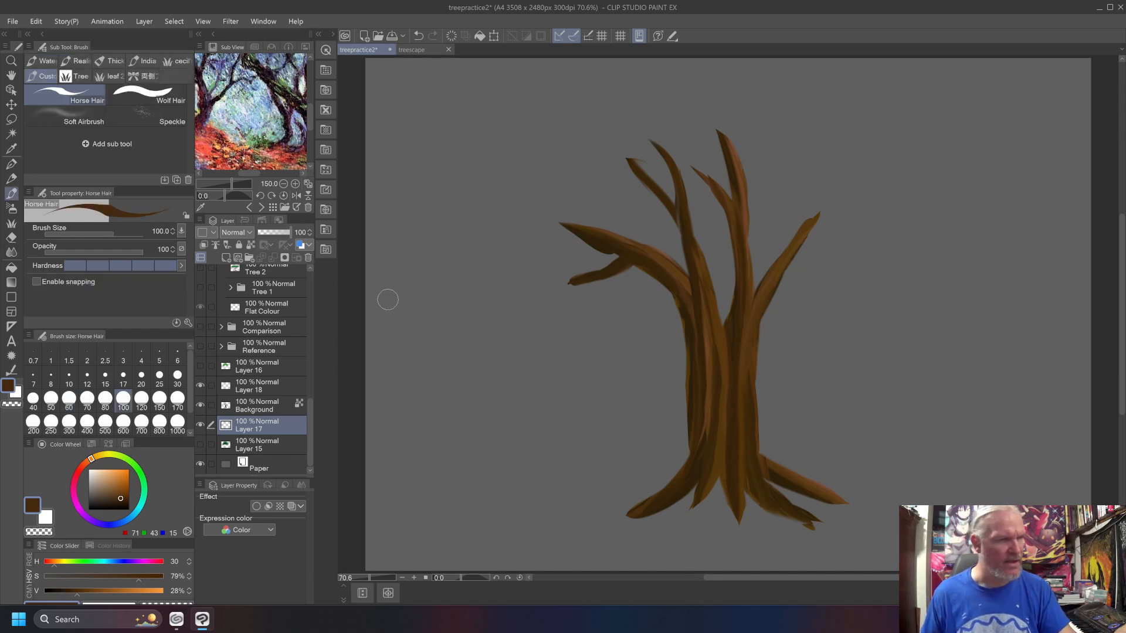
{"action": "left_click", "coordinate": [156, 120]}
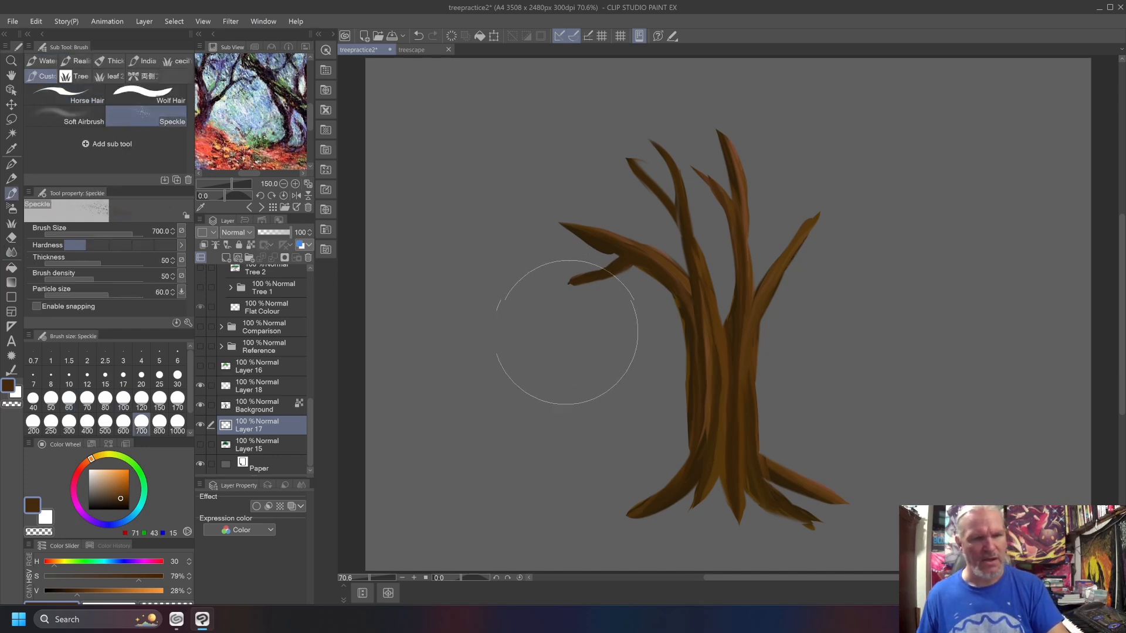
{"action": "mouse_move", "coordinate": [573, 314]}
{"action": "left_mouse_down"}
{"action": "mouse_move", "coordinate": [551, 268]}
{"action": "mouse_move", "coordinate": [545, 306]}
{"action": "mouse_move", "coordinate": [573, 265]}
{"action": "mouse_move", "coordinate": [553, 253]}
{"action": "mouse_move", "coordinate": [544, 272]}
{"action": "mouse_move", "coordinate": [566, 271]}
{"action": "mouse_move", "coordinate": [572, 254]}
{"action": "mouse_move", "coordinate": [562, 274]}
{"action": "mouse_move", "coordinate": [545, 262]}
{"action": "mouse_move", "coordinate": [550, 273]}
{"action": "mouse_move", "coordinate": [586, 214]}
{"action": "mouse_move", "coordinate": [603, 225]}
{"action": "mouse_move", "coordinate": [591, 225]}
{"action": "mouse_move", "coordinate": [636, 178]}
{"action": "mouse_move", "coordinate": [641, 186]}
{"action": "mouse_move", "coordinate": [608, 206]}
{"action": "mouse_move", "coordinate": [605, 147]}
{"action": "mouse_move", "coordinate": [649, 198]}
{"action": "mouse_move", "coordinate": [594, 168]}
{"action": "mouse_move", "coordinate": [648, 187]}
{"action": "mouse_move", "coordinate": [645, 138]}
{"action": "mouse_move", "coordinate": [677, 177]}
{"action": "mouse_move", "coordinate": [649, 146]}
{"action": "mouse_move", "coordinate": [671, 135]}
{"action": "mouse_move", "coordinate": [744, 150]}
{"action": "mouse_move", "coordinate": [704, 127]}
{"action": "mouse_move", "coordinate": [725, 126]}
{"action": "mouse_move", "coordinate": [697, 161]}
{"action": "mouse_move", "coordinate": [711, 177]}
{"action": "mouse_move", "coordinate": [697, 182]}
{"action": "mouse_move", "coordinate": [704, 170]}
{"action": "mouse_move", "coordinate": [771, 160]}
{"action": "mouse_move", "coordinate": [820, 208]}
{"action": "mouse_move", "coordinate": [809, 227]}
{"action": "mouse_move", "coordinate": [808, 189]}
{"action": "mouse_move", "coordinate": [799, 248]}
{"action": "mouse_move", "coordinate": [807, 216]}
{"action": "mouse_move", "coordinate": [774, 190]}
{"action": "mouse_move", "coordinate": [784, 226]}
{"action": "mouse_move", "coordinate": [747, 149]}
{"action": "mouse_move", "coordinate": [588, 163]}
{"action": "mouse_move", "coordinate": [650, 175]}
{"action": "mouse_move", "coordinate": [609, 189]}
{"action": "mouse_move", "coordinate": [629, 178]}
{"action": "mouse_move", "coordinate": [597, 178]}
{"action": "mouse_move", "coordinate": [664, 219]}
{"action": "mouse_move", "coordinate": [607, 221]}
{"action": "mouse_move", "coordinate": [580, 285]}
{"action": "mouse_move", "coordinate": [568, 277]}
{"action": "mouse_move", "coordinate": [575, 297]}
{"action": "mouse_move", "coordinate": [552, 305]}
{"action": "mouse_move", "coordinate": [579, 216]}
{"action": "mouse_move", "coordinate": [541, 229]}
{"action": "mouse_move", "coordinate": [538, 242]}
{"action": "mouse_move", "coordinate": [571, 189]}
{"action": "mouse_move", "coordinate": [588, 183]}
{"action": "mouse_move", "coordinate": [587, 205]}
{"action": "mouse_move", "coordinate": [503, 202]}
{"action": "left_mouse_up"}
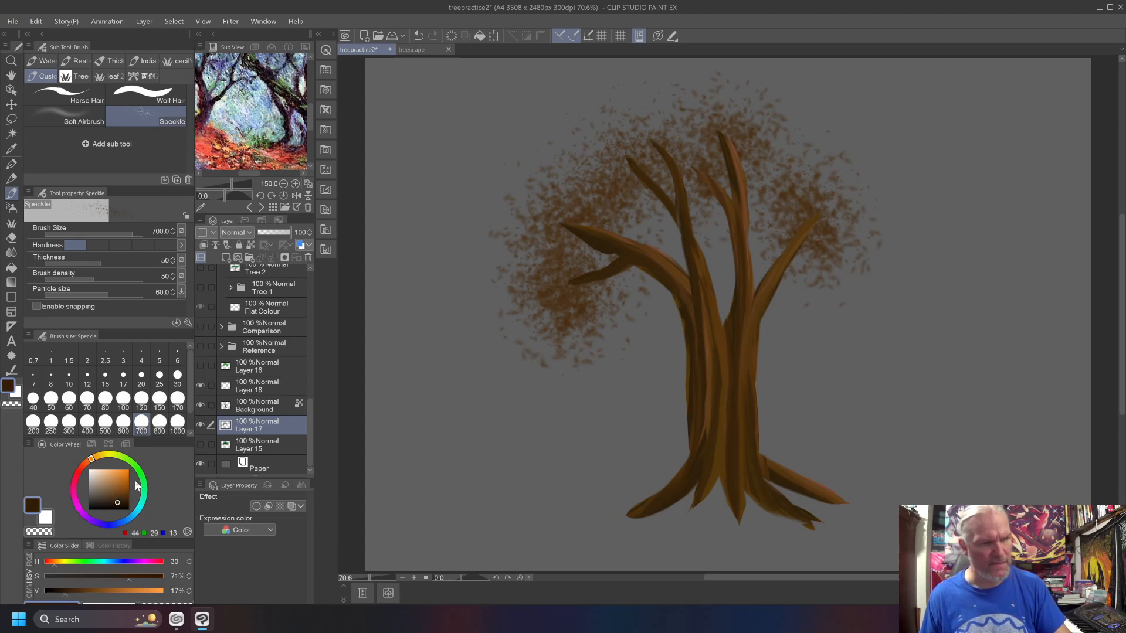
{"action": "mouse_move", "coordinate": [548, 297]}
{"action": "left_mouse_down"}
{"action": "mouse_move", "coordinate": [565, 283]}
{"action": "mouse_move", "coordinate": [580, 305]}
{"action": "mouse_move", "coordinate": [549, 297]}
{"action": "mouse_move", "coordinate": [545, 307]}
{"action": "mouse_move", "coordinate": [571, 318]}
{"action": "mouse_move", "coordinate": [531, 265]}
{"action": "mouse_move", "coordinate": [603, 244]}
{"action": "mouse_move", "coordinate": [545, 230]}
{"action": "mouse_move", "coordinate": [585, 247]}
{"action": "mouse_move", "coordinate": [541, 222]}
{"action": "mouse_move", "coordinate": [557, 240]}
{"action": "mouse_move", "coordinate": [669, 203]}
{"action": "mouse_move", "coordinate": [621, 181]}
{"action": "mouse_move", "coordinate": [648, 201]}
{"action": "mouse_move", "coordinate": [724, 198]}
{"action": "mouse_move", "coordinate": [698, 186]}
{"action": "mouse_move", "coordinate": [812, 266]}
{"action": "mouse_move", "coordinate": [833, 265]}
{"action": "mouse_move", "coordinate": [800, 260]}
{"action": "mouse_move", "coordinate": [763, 227]}
{"action": "mouse_move", "coordinate": [808, 259]}
{"action": "mouse_move", "coordinate": [772, 254]}
{"action": "mouse_move", "coordinate": [749, 202]}
{"action": "left_mouse_up"}
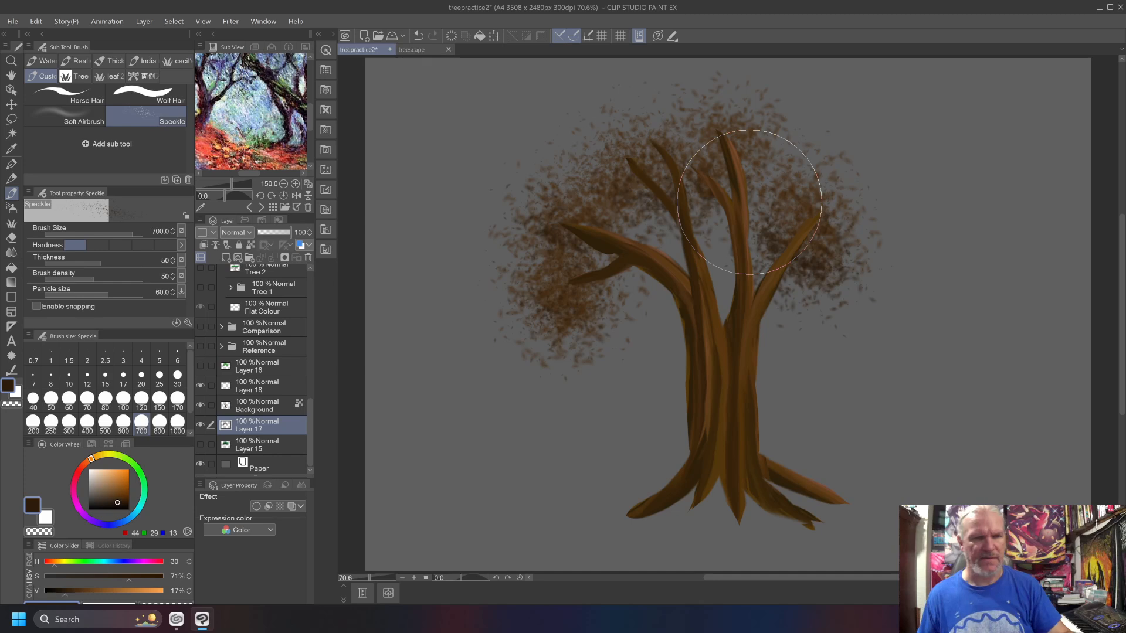
Step: On the new layer in front of the trunk, speckle orange-brown leaves (H 30, S 68, V 64) across the canopy
{"action": "left_click", "coordinate": [246, 388]}
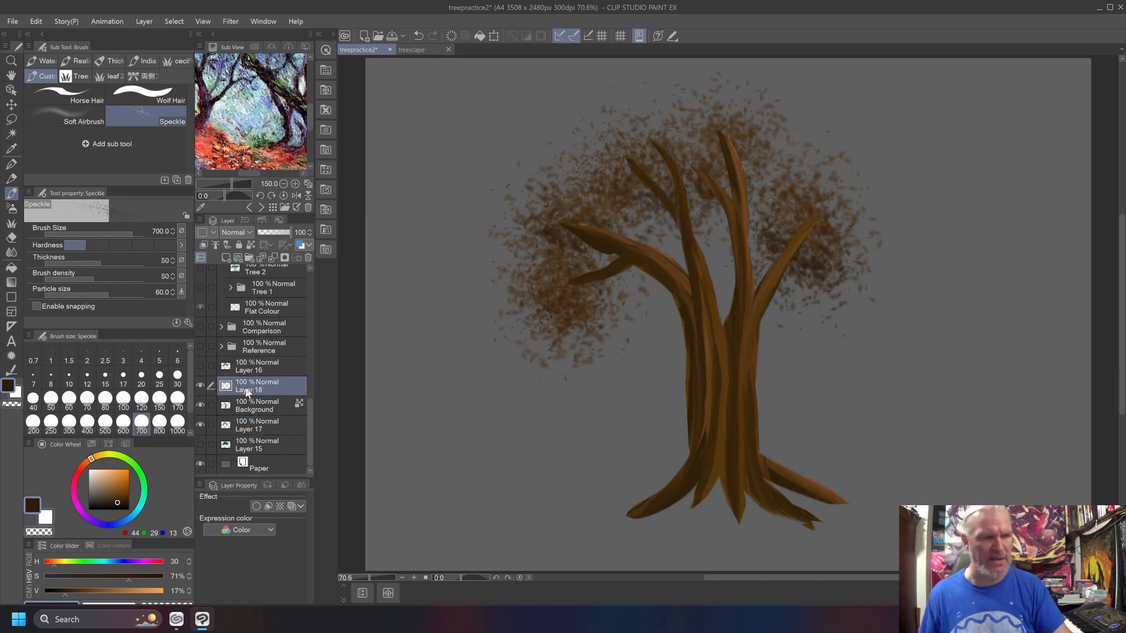
{"action": "left_click", "coordinate": [118, 491]}
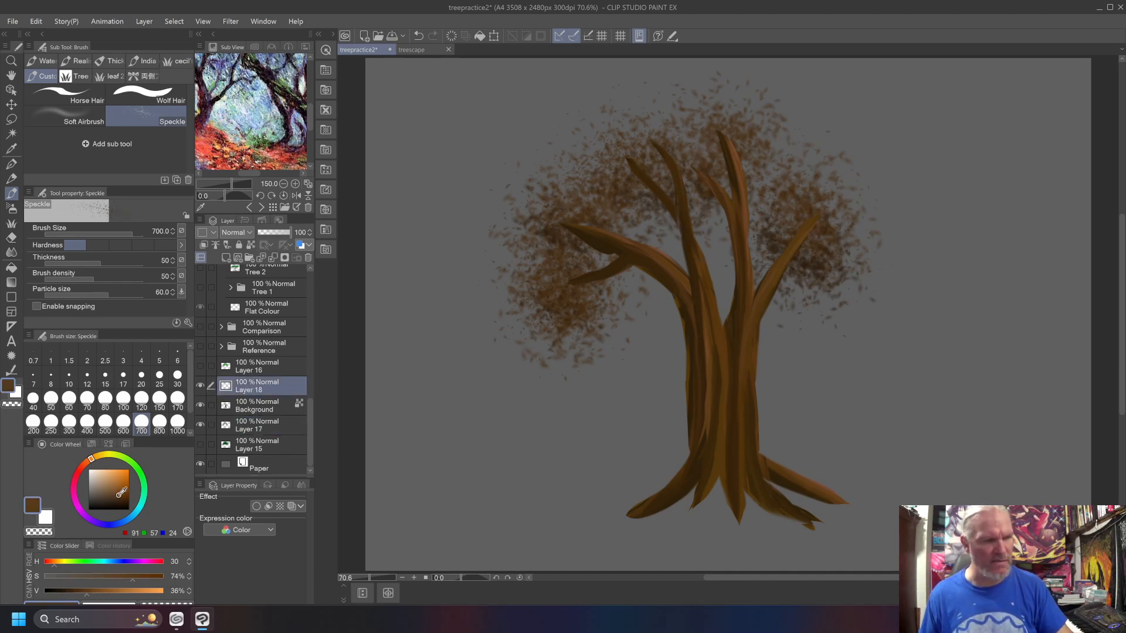
{"action": "left_click", "coordinate": [114, 483]}
{"action": "mouse_move", "coordinate": [552, 264]}
{"action": "left_mouse_down"}
{"action": "mouse_move", "coordinate": [585, 289]}
{"action": "mouse_move", "coordinate": [545, 276]}
{"action": "mouse_move", "coordinate": [547, 227]}
{"action": "mouse_move", "coordinate": [571, 209]}
{"action": "mouse_move", "coordinate": [544, 219]}
{"action": "mouse_move", "coordinate": [565, 211]}
{"action": "mouse_move", "coordinate": [526, 201]}
{"action": "mouse_move", "coordinate": [554, 207]}
{"action": "mouse_move", "coordinate": [633, 168]}
{"action": "mouse_move", "coordinate": [626, 175]}
{"action": "mouse_move", "coordinate": [625, 157]}
{"action": "mouse_move", "coordinate": [670, 136]}
{"action": "mouse_move", "coordinate": [669, 152]}
{"action": "mouse_move", "coordinate": [646, 143]}
{"action": "mouse_move", "coordinate": [658, 131]}
{"action": "mouse_move", "coordinate": [736, 120]}
{"action": "mouse_move", "coordinate": [734, 143]}
{"action": "mouse_move", "coordinate": [696, 150]}
{"action": "mouse_move", "coordinate": [699, 168]}
{"action": "mouse_move", "coordinate": [790, 184]}
{"action": "mouse_move", "coordinate": [821, 211]}
{"action": "mouse_move", "coordinate": [825, 247]}
{"action": "mouse_move", "coordinate": [805, 212]}
{"action": "mouse_move", "coordinate": [847, 248]}
{"action": "mouse_move", "coordinate": [812, 272]}
{"action": "mouse_move", "coordinate": [765, 208]}
{"action": "left_mouse_up"}
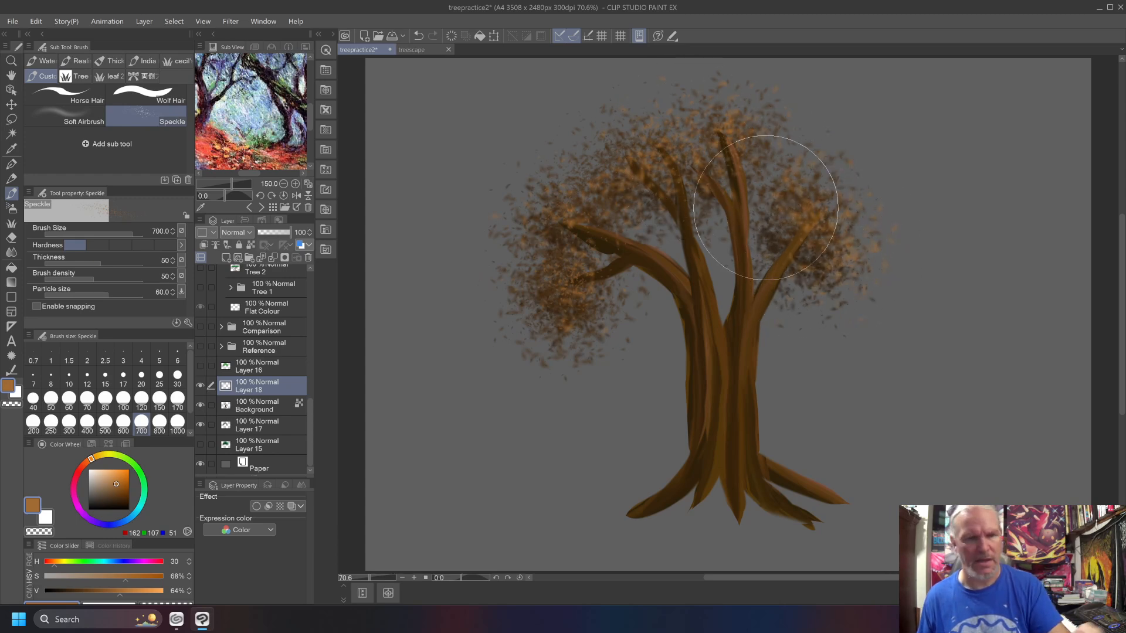
Step: Speckle dark red leaves (H 11, S 80, V 48) and ochre leaves (H 45, S 62, V 61) over the front foliage
{"action": "mouse_move", "coordinate": [88, 463]}
{"action": "left_mouse_down"}
{"action": "mouse_move", "coordinate": [85, 471]}
{"action": "mouse_move", "coordinate": [119, 484]}
{"action": "left_mouse_up"}
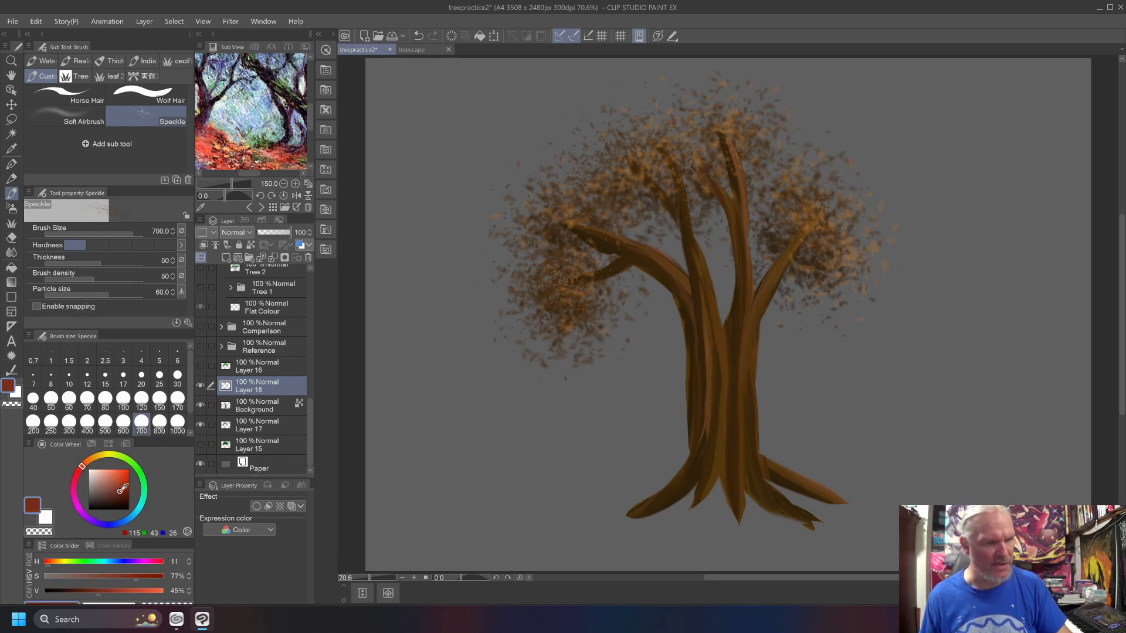
{"action": "mouse_move", "coordinate": [556, 273]}
{"action": "left_mouse_down"}
{"action": "mouse_move", "coordinate": [539, 249]}
{"action": "mouse_move", "coordinate": [580, 271]}
{"action": "mouse_move", "coordinate": [562, 213]}
{"action": "mouse_move", "coordinate": [549, 219]}
{"action": "mouse_move", "coordinate": [553, 199]}
{"action": "mouse_move", "coordinate": [645, 178]}
{"action": "mouse_move", "coordinate": [635, 158]}
{"action": "mouse_move", "coordinate": [673, 153]}
{"action": "mouse_move", "coordinate": [654, 174]}
{"action": "mouse_move", "coordinate": [653, 145]}
{"action": "mouse_move", "coordinate": [711, 121]}
{"action": "mouse_move", "coordinate": [734, 126]}
{"action": "mouse_move", "coordinate": [717, 149]}
{"action": "mouse_move", "coordinate": [699, 136]}
{"action": "mouse_move", "coordinate": [706, 126]}
{"action": "mouse_move", "coordinate": [748, 183]}
{"action": "mouse_move", "coordinate": [715, 149]}
{"action": "mouse_move", "coordinate": [804, 188]}
{"action": "mouse_move", "coordinate": [829, 247]}
{"action": "mouse_move", "coordinate": [799, 223]}
{"action": "left_mouse_up"}
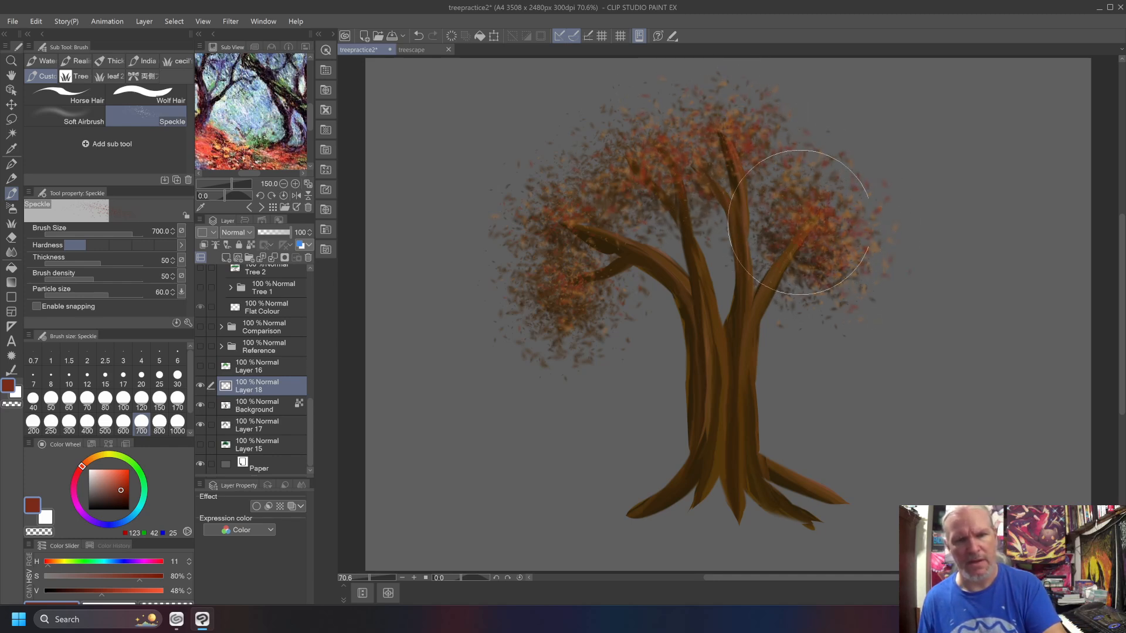
{"action": "left_click", "coordinate": [100, 457]}
{"action": "left_click_drag", "start_coordinate": [112, 477], "coordinate": [114, 485]}
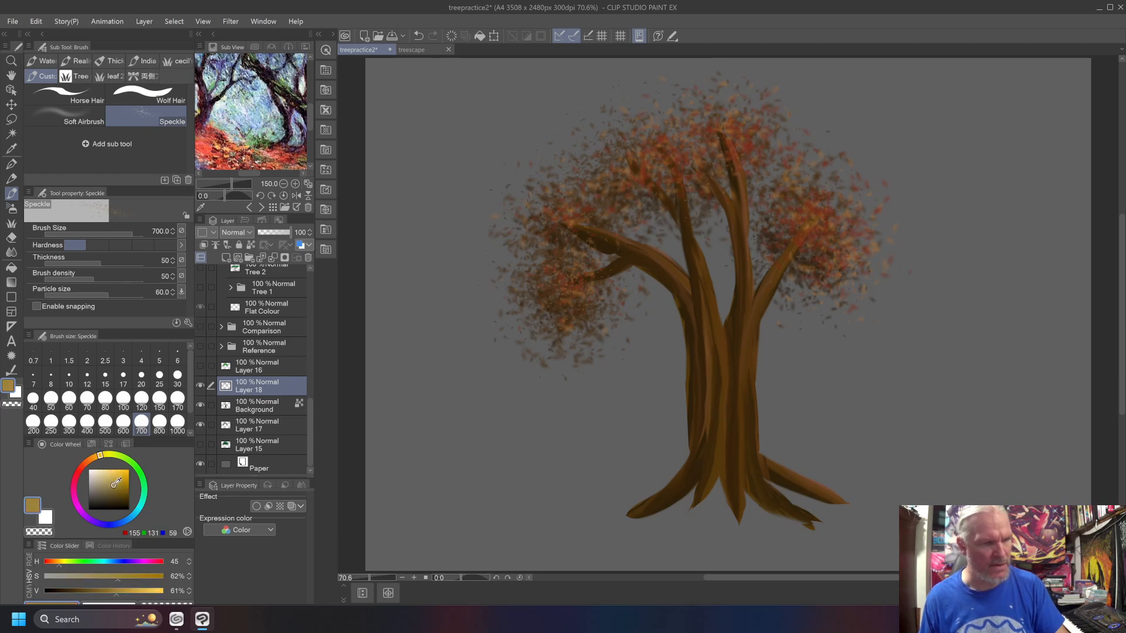
{"action": "mouse_move", "coordinate": [562, 277]}
{"action": "left_mouse_down"}
{"action": "mouse_move", "coordinate": [541, 244]}
{"action": "mouse_move", "coordinate": [557, 220]}
{"action": "mouse_move", "coordinate": [549, 238]}
{"action": "mouse_move", "coordinate": [533, 221]}
{"action": "mouse_move", "coordinate": [623, 168]}
{"action": "mouse_move", "coordinate": [645, 169]}
{"action": "mouse_move", "coordinate": [618, 185]}
{"action": "mouse_move", "coordinate": [651, 136]}
{"action": "mouse_move", "coordinate": [663, 155]}
{"action": "mouse_move", "coordinate": [688, 129]}
{"action": "mouse_move", "coordinate": [727, 134]}
{"action": "mouse_move", "coordinate": [708, 140]}
{"action": "mouse_move", "coordinate": [700, 163]}
{"action": "mouse_move", "coordinate": [721, 127]}
{"action": "mouse_move", "coordinate": [743, 142]}
{"action": "mouse_move", "coordinate": [823, 234]}
{"action": "mouse_move", "coordinate": [822, 258]}
{"action": "mouse_move", "coordinate": [794, 223]}
{"action": "mouse_move", "coordinate": [807, 247]}
{"action": "left_mouse_up"}
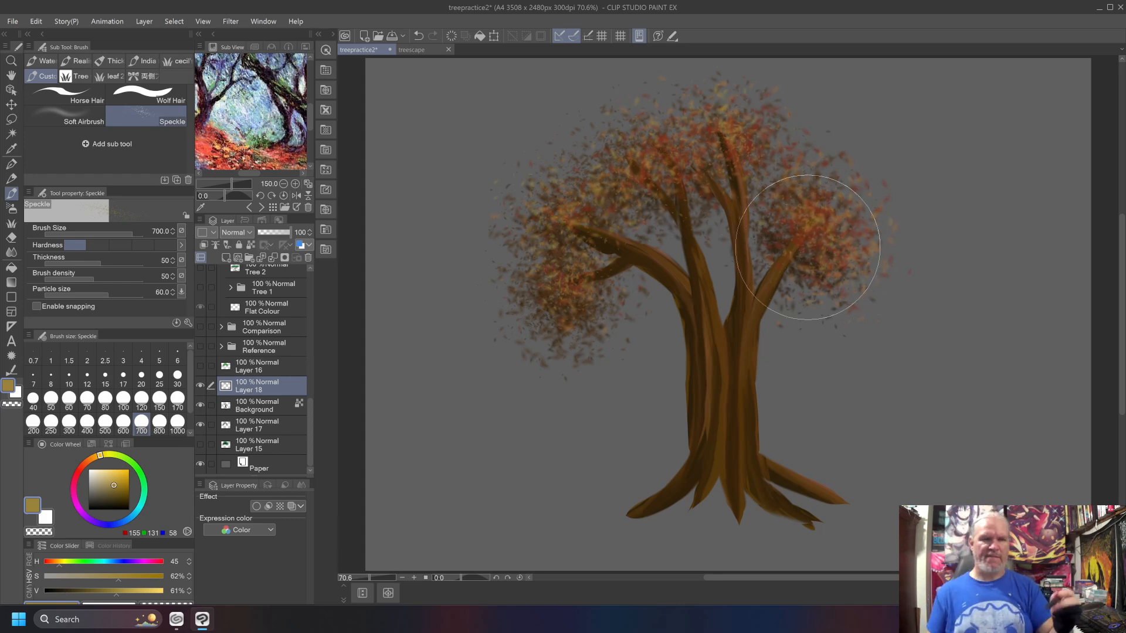
Step: Speckle highlight leaves in golden yellow (H 45, S 82, V 80), orange (H 26, S 82, V 80) and bright red over the canopy
{"action": "left_click", "coordinate": [124, 476]}
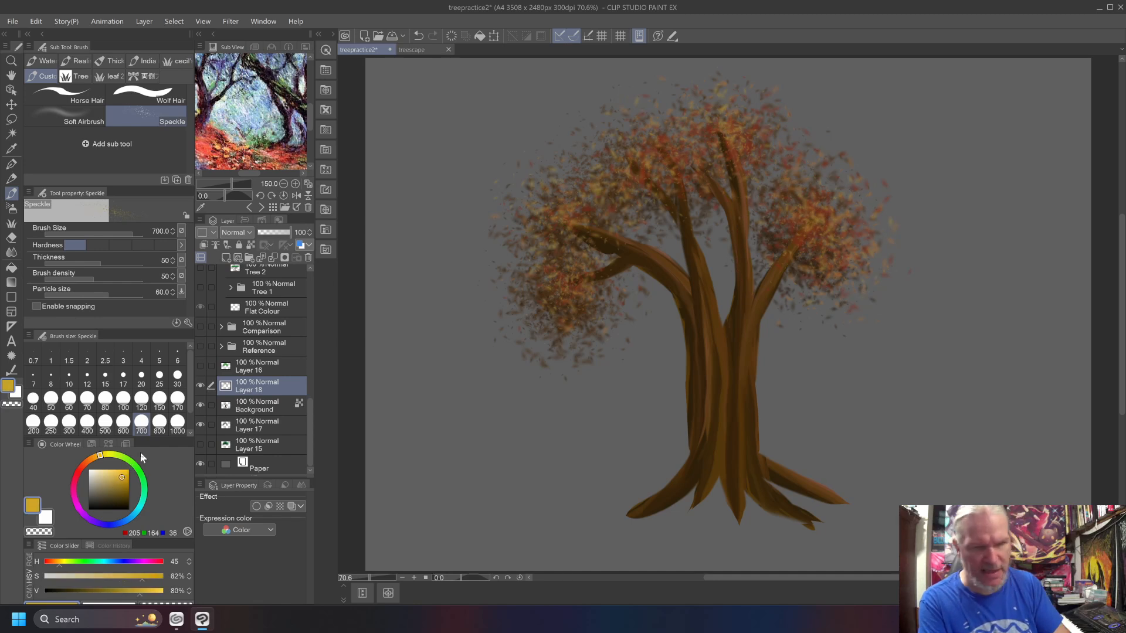
{"action": "mouse_move", "coordinate": [854, 214]}
{"action": "left_mouse_down"}
{"action": "mouse_move", "coordinate": [824, 201]}
{"action": "mouse_move", "coordinate": [852, 233]}
{"action": "mouse_move", "coordinate": [828, 221]}
{"action": "mouse_move", "coordinate": [843, 220]}
{"action": "mouse_move", "coordinate": [756, 135]}
{"action": "mouse_move", "coordinate": [766, 135]}
{"action": "mouse_move", "coordinate": [706, 110]}
{"action": "mouse_move", "coordinate": [746, 125]}
{"action": "mouse_move", "coordinate": [616, 161]}
{"action": "mouse_move", "coordinate": [648, 130]}
{"action": "mouse_move", "coordinate": [613, 171]}
{"action": "mouse_move", "coordinate": [604, 148]}
{"action": "mouse_move", "coordinate": [619, 139]}
{"action": "mouse_move", "coordinate": [531, 235]}
{"action": "mouse_move", "coordinate": [564, 186]}
{"action": "mouse_move", "coordinate": [528, 216]}
{"action": "mouse_move", "coordinate": [555, 188]}
{"action": "mouse_move", "coordinate": [544, 197]}
{"action": "mouse_move", "coordinate": [543, 252]}
{"action": "mouse_move", "coordinate": [529, 305]}
{"action": "left_mouse_up"}
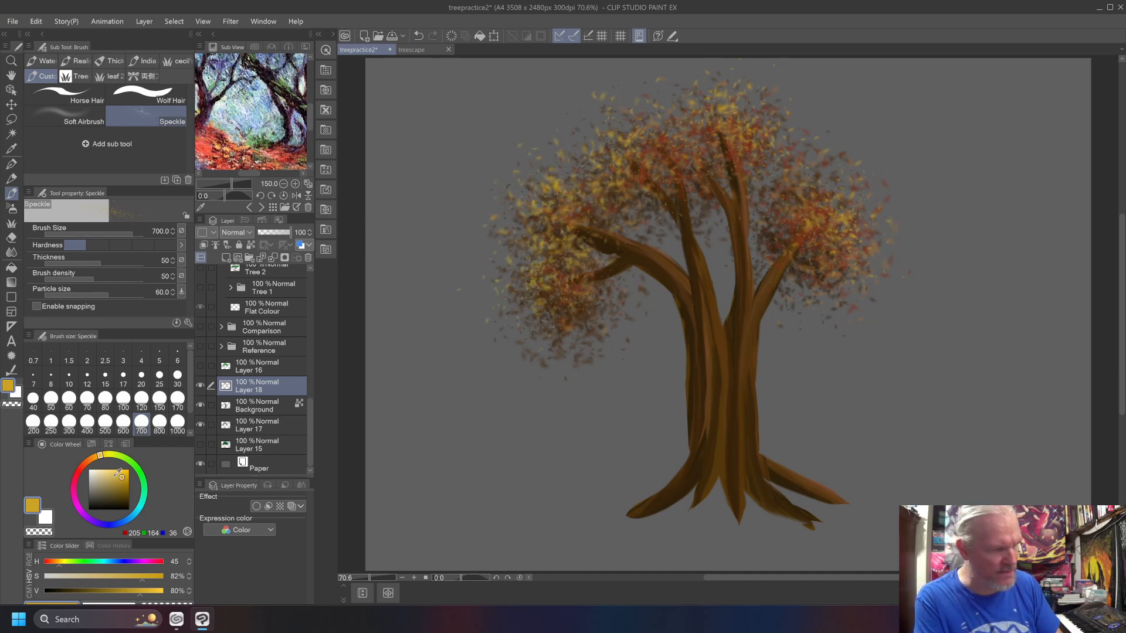
{"action": "left_click_drag", "start_coordinate": [92, 463], "coordinate": [91, 465]}
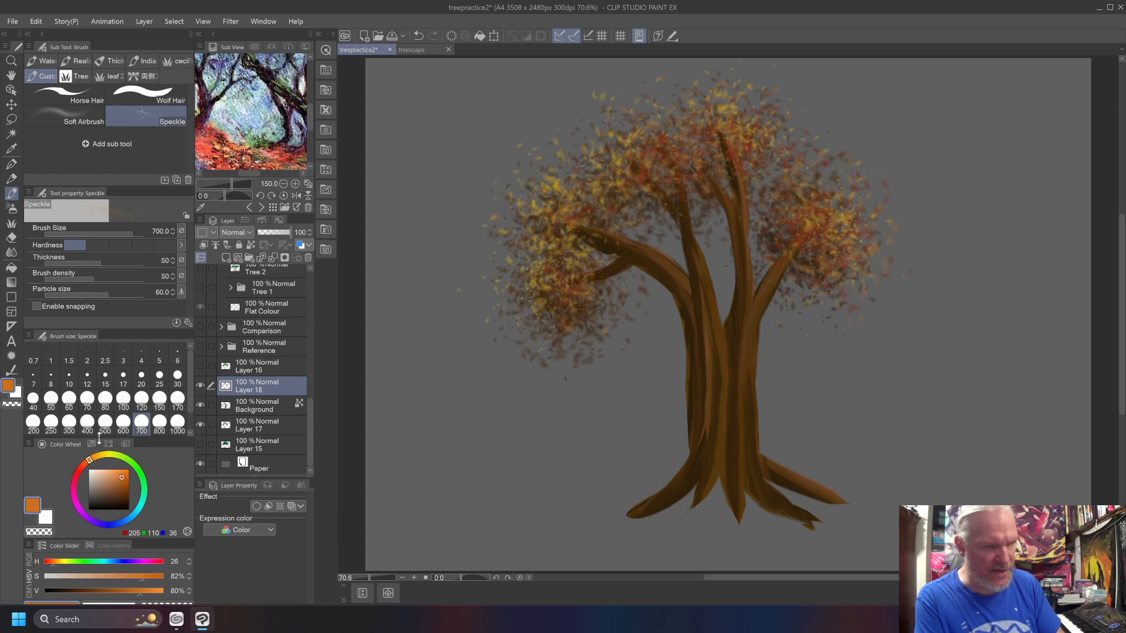
{"action": "mouse_move", "coordinate": [545, 270]}
{"action": "left_mouse_down"}
{"action": "mouse_move", "coordinate": [525, 234]}
{"action": "mouse_move", "coordinate": [556, 190]}
{"action": "mouse_move", "coordinate": [551, 171]}
{"action": "mouse_move", "coordinate": [576, 193]}
{"action": "mouse_move", "coordinate": [608, 146]}
{"action": "mouse_move", "coordinate": [649, 133]}
{"action": "mouse_move", "coordinate": [734, 132]}
{"action": "mouse_move", "coordinate": [747, 115]}
{"action": "mouse_move", "coordinate": [753, 127]}
{"action": "mouse_move", "coordinate": [762, 119]}
{"action": "mouse_move", "coordinate": [799, 169]}
{"action": "mouse_move", "coordinate": [840, 183]}
{"action": "mouse_move", "coordinate": [862, 224]}
{"action": "mouse_move", "coordinate": [828, 207]}
{"action": "left_mouse_up"}
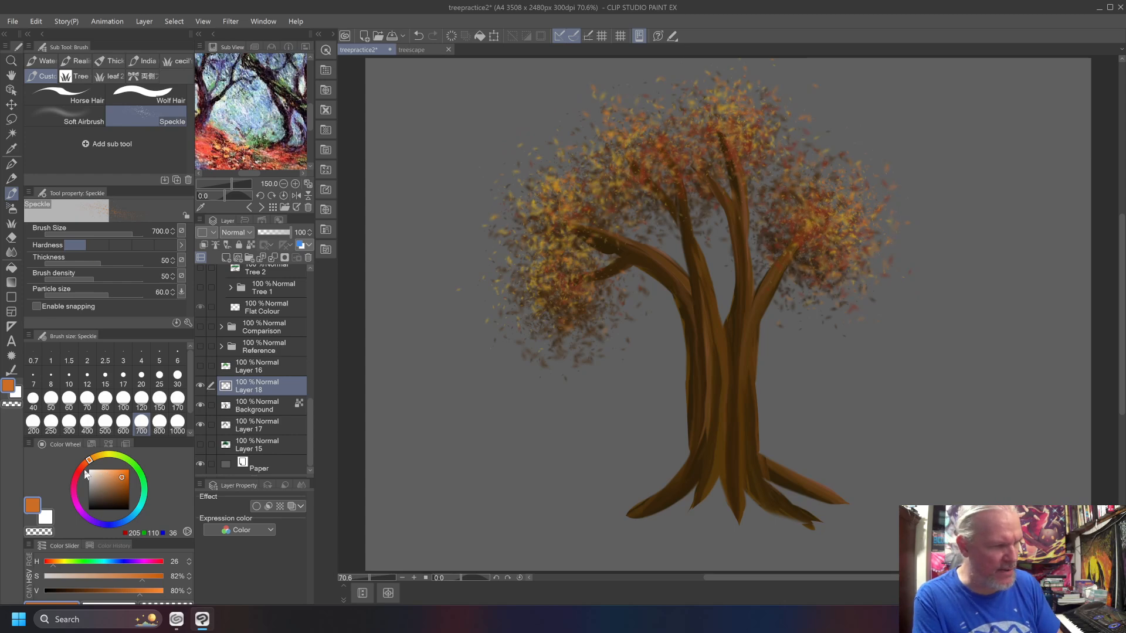
{"action": "left_click_drag", "start_coordinate": [84, 476], "coordinate": [87, 473]}
{"action": "mouse_move", "coordinate": [586, 199]}
{"action": "left_mouse_down"}
{"action": "mouse_move", "coordinate": [520, 269]}
{"action": "mouse_move", "coordinate": [540, 176]}
{"action": "mouse_move", "coordinate": [543, 192]}
{"action": "mouse_move", "coordinate": [535, 151]}
{"action": "mouse_move", "coordinate": [610, 135]}
{"action": "mouse_move", "coordinate": [636, 99]}
{"action": "mouse_move", "coordinate": [728, 100]}
{"action": "mouse_move", "coordinate": [837, 221]}
{"action": "mouse_move", "coordinate": [881, 221]}
{"action": "mouse_move", "coordinate": [853, 254]}
{"action": "left_mouse_up"}
Step: Speckle shadow leaves along the canopy's underside in dark red, brown and olive at saturation 85 and value 29
{"action": "left_click_drag", "start_coordinate": [130, 489], "coordinate": [122, 497]}
{"action": "mouse_move", "coordinate": [829, 277]}
{"action": "left_mouse_down"}
{"action": "mouse_move", "coordinate": [759, 244]}
{"action": "mouse_move", "coordinate": [729, 201]}
{"action": "mouse_move", "coordinate": [735, 185]}
{"action": "mouse_move", "coordinate": [704, 177]}
{"action": "mouse_move", "coordinate": [752, 171]}
{"action": "mouse_move", "coordinate": [699, 163]}
{"action": "mouse_move", "coordinate": [732, 178]}
{"action": "mouse_move", "coordinate": [661, 152]}
{"action": "mouse_move", "coordinate": [679, 197]}
{"action": "mouse_move", "coordinate": [613, 195]}
{"action": "mouse_move", "coordinate": [618, 209]}
{"action": "mouse_move", "coordinate": [574, 239]}
{"action": "mouse_move", "coordinate": [562, 278]}
{"action": "left_mouse_up"}
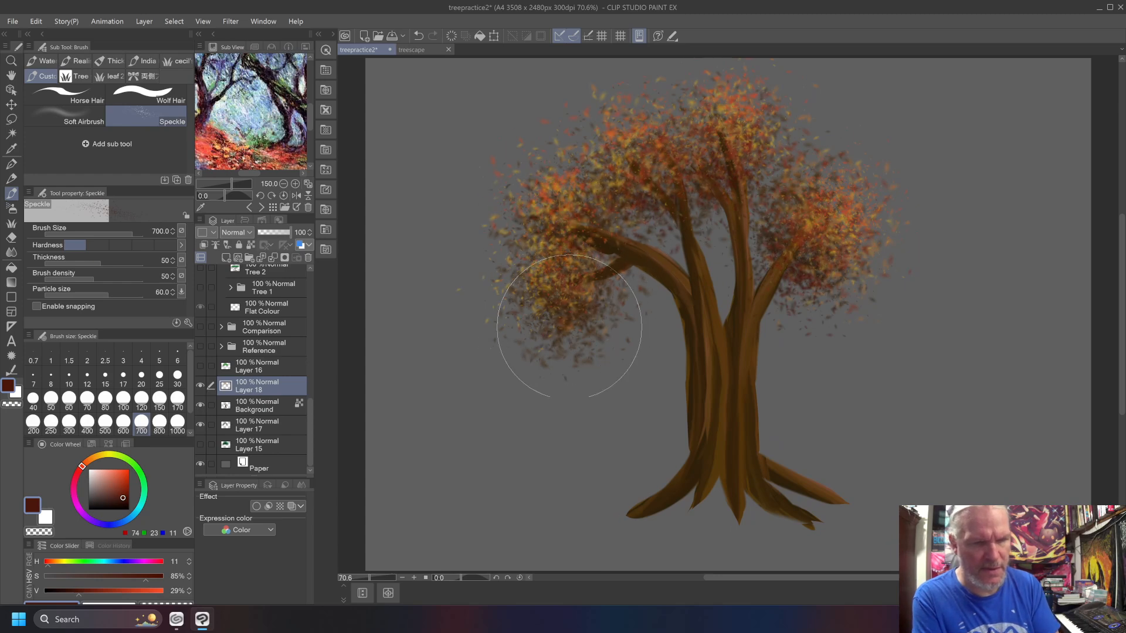
{"action": "left_click", "coordinate": [91, 462]}
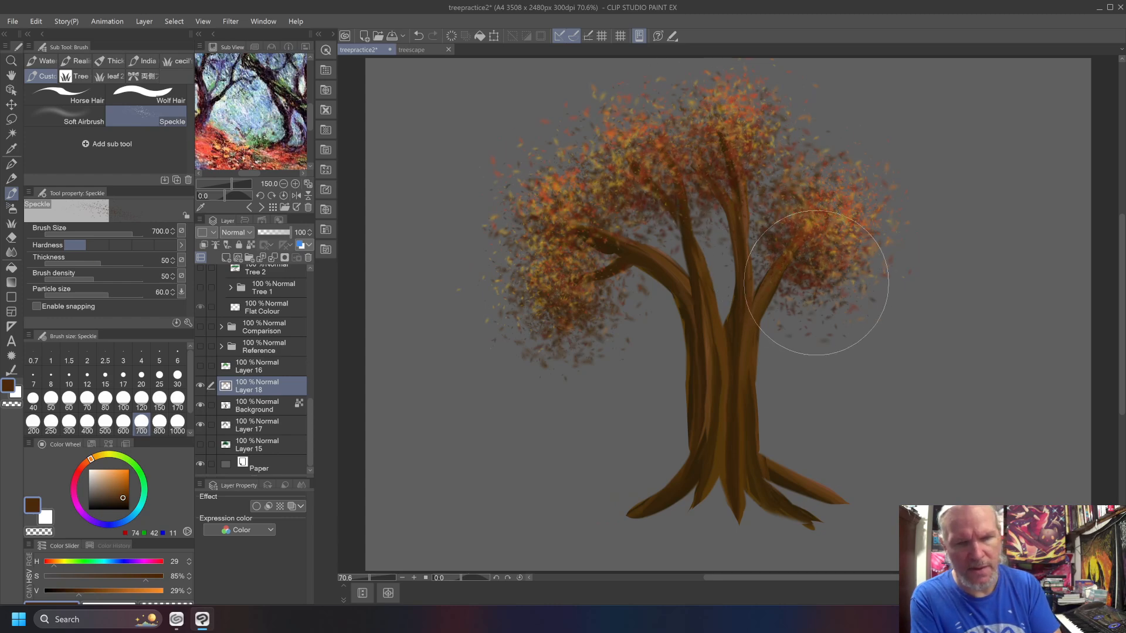
{"action": "left_click", "coordinate": [104, 463]}
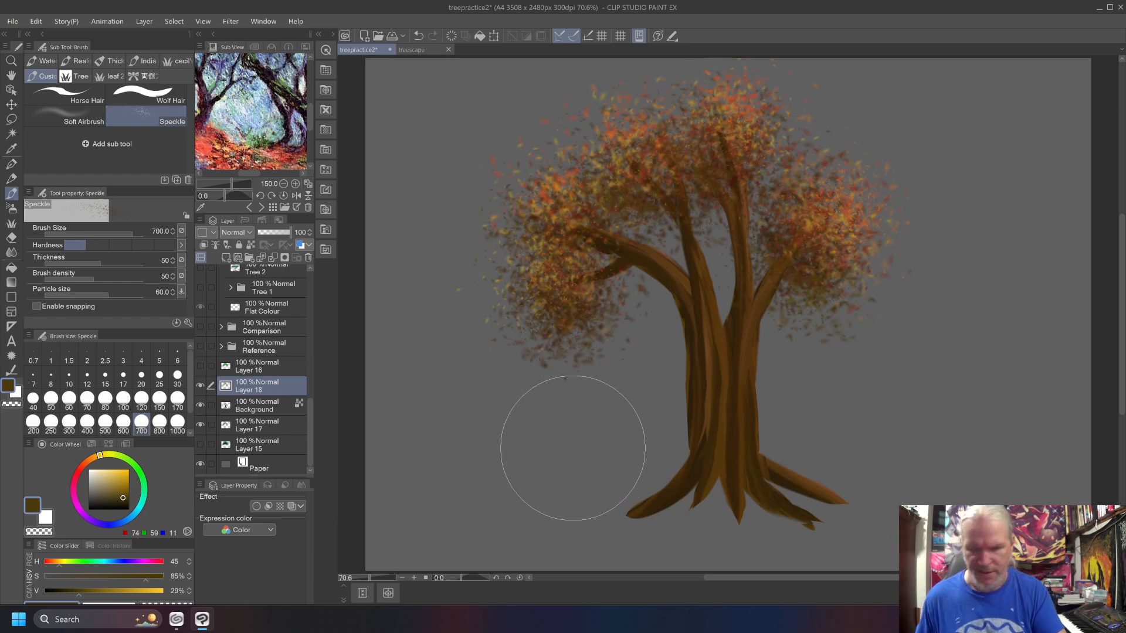
Step: Erase stray leaves around the canopy on both autumn foliage layers using the Horse Hair brush at size 200 with transparent colour
{"action": "left_click", "coordinate": [76, 94]}
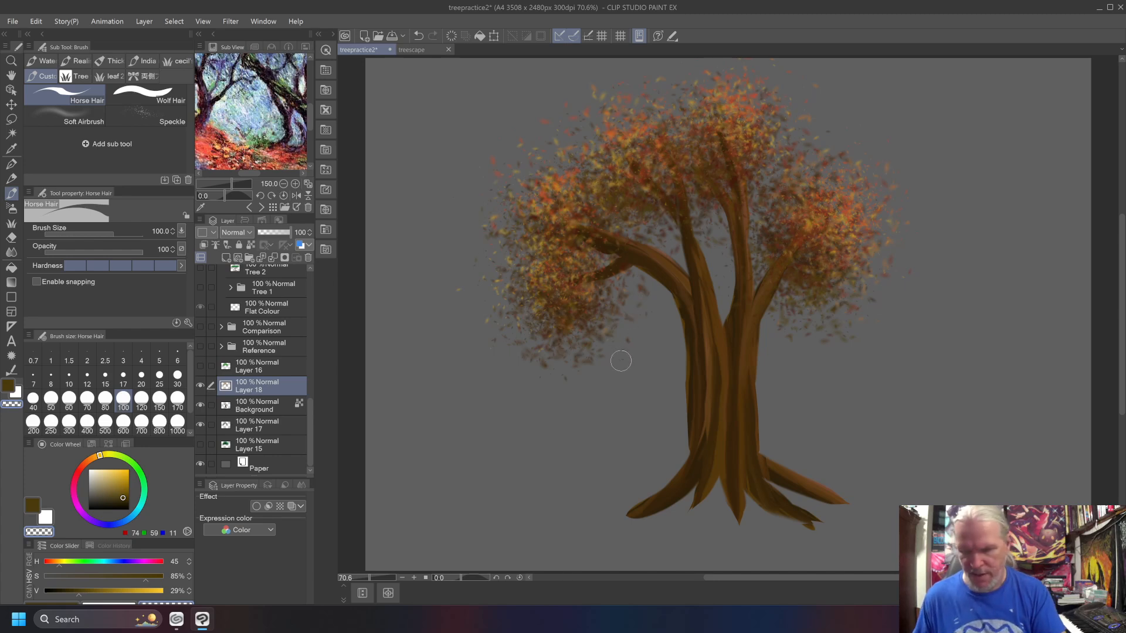
{"action": "key", "text": "bracketright"}
{"action": "key", "text": "bracketright"}
{"action": "key", "text": "bracketright"}
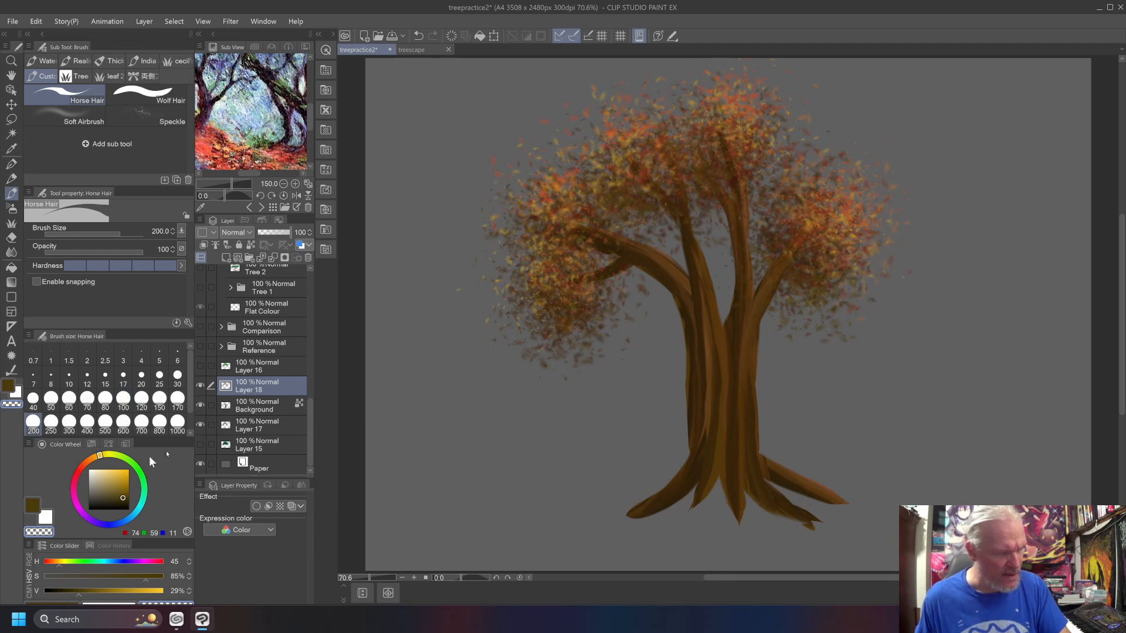
{"action": "left_click", "coordinate": [254, 428]}
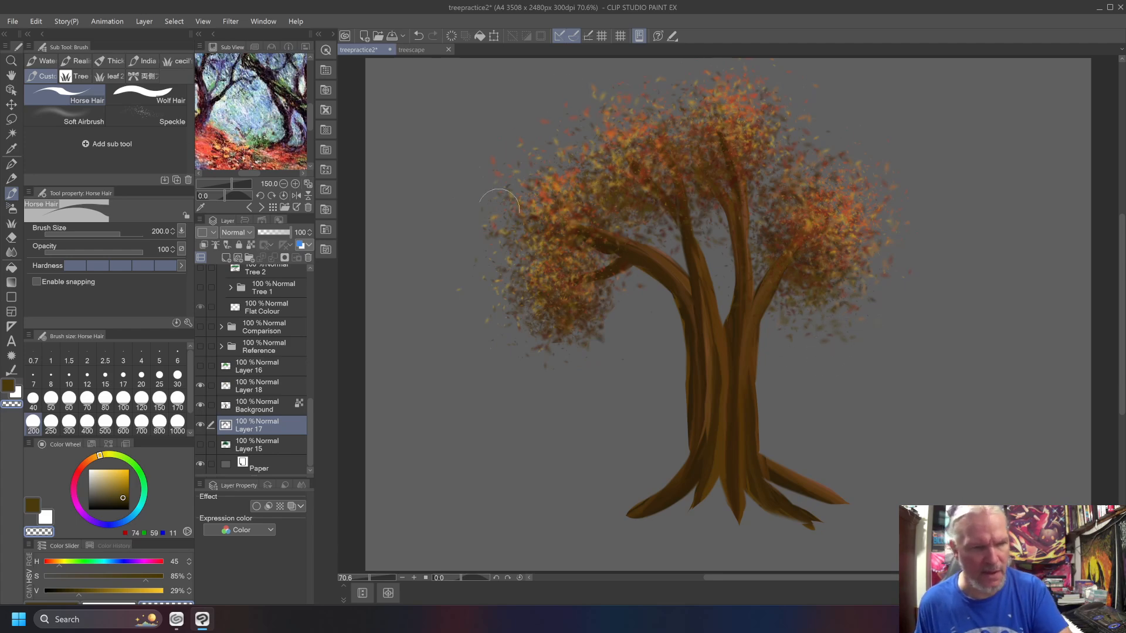
{"action": "left_click", "coordinate": [261, 385]}
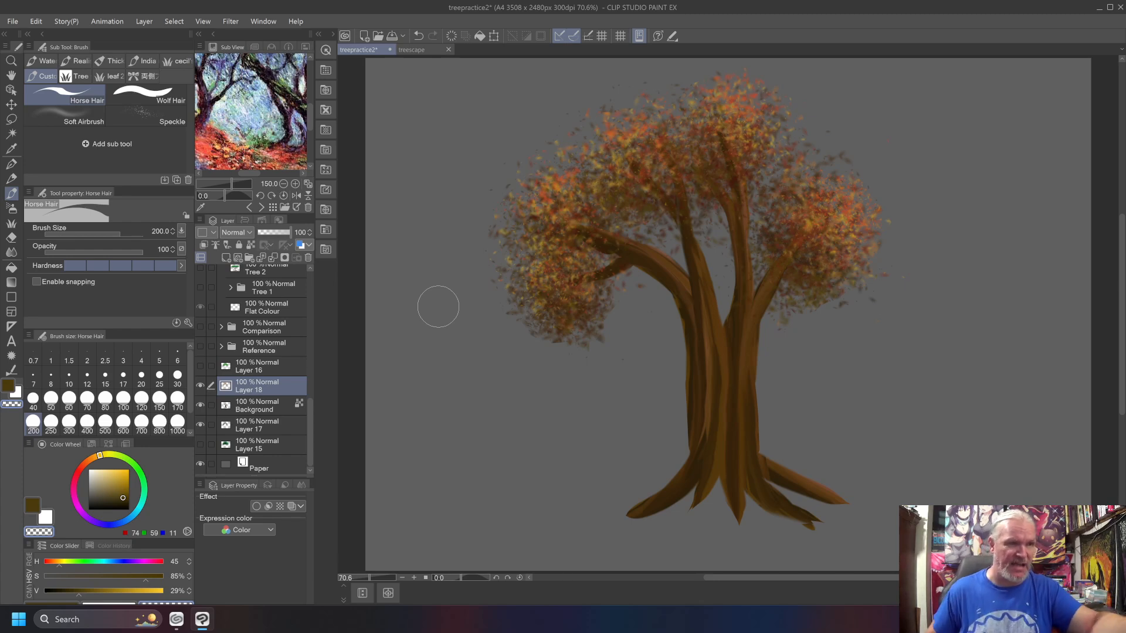
Step: Set the Speckle brush to green (H 109, S 76, V 43) and add a new layer above Layer 16
{"action": "left_click", "coordinate": [143, 119]}
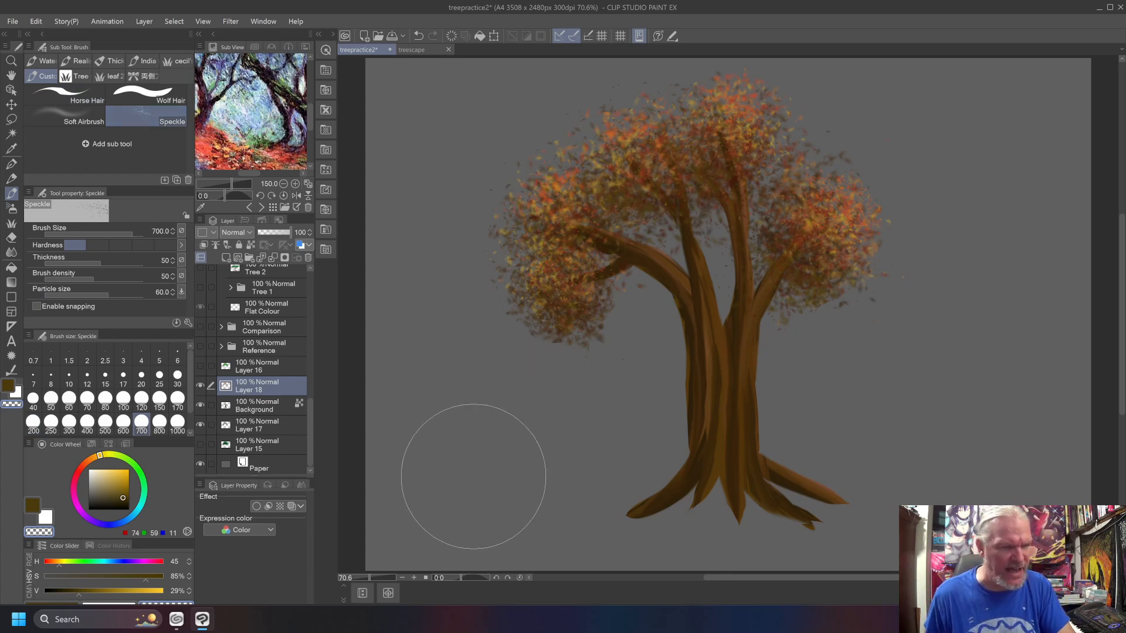
{"action": "left_click", "coordinate": [139, 470]}
{"action": "left_click_drag", "start_coordinate": [114, 488], "coordinate": [122, 490]}
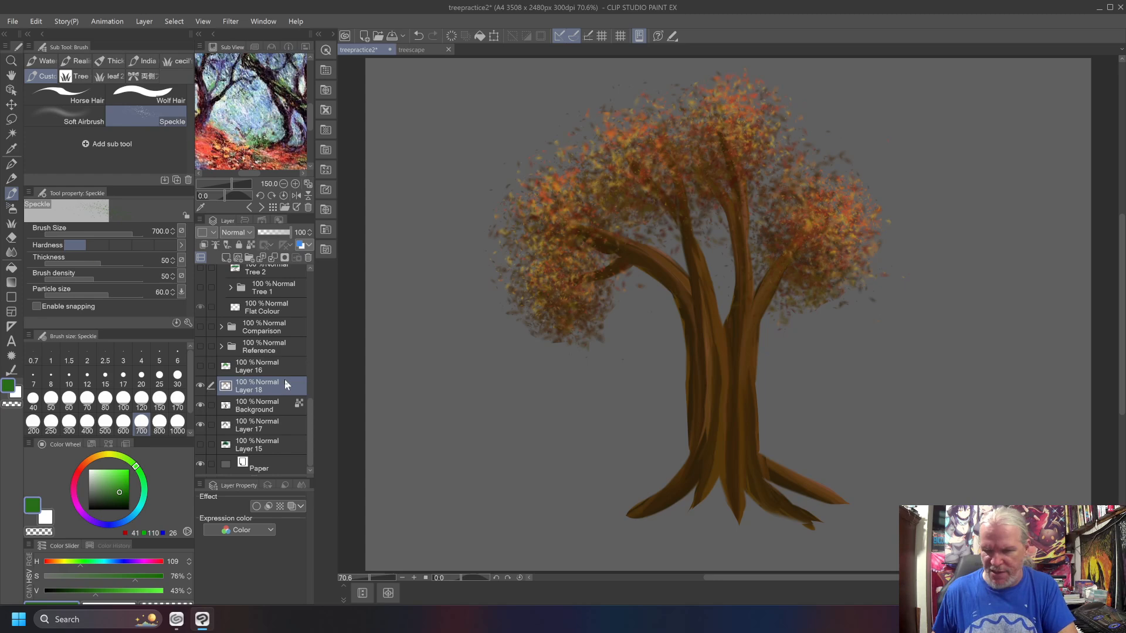
{"action": "key", "text": "ctrl+shift+n"}
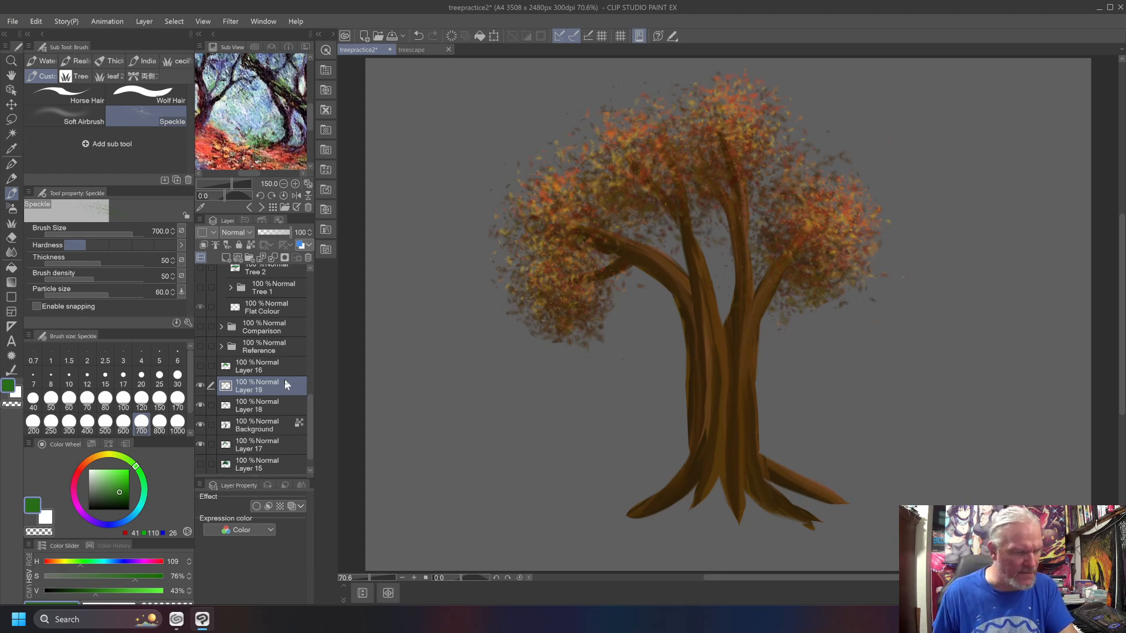
{"action": "left_click_drag", "start_coordinate": [285, 381], "coordinate": [272, 363]}
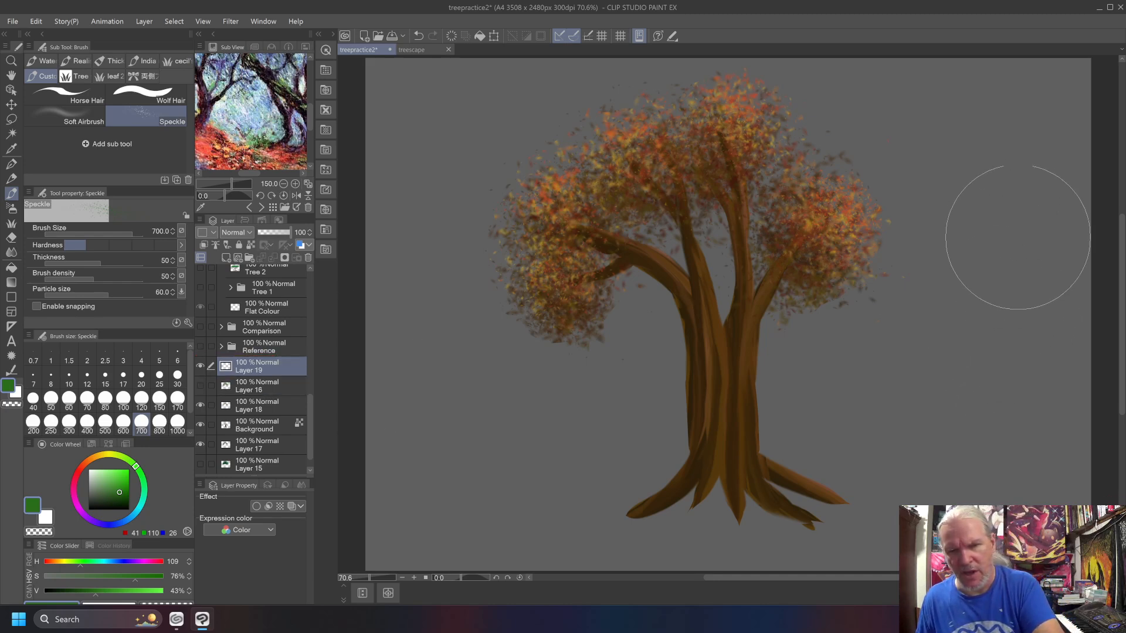
Step: Try Speckle strokes in mid green and dark green (H 109, S 86, V 29) beside the tree, and undo them
{"action": "mouse_move", "coordinate": [1025, 281]}
{"action": "left_mouse_down"}
{"action": "mouse_move", "coordinate": [1025, 377]}
{"action": "mouse_move", "coordinate": [1020, 281]}
{"action": "mouse_move", "coordinate": [1022, 419]}
{"action": "mouse_move", "coordinate": [1034, 320]}
{"action": "left_mouse_up"}
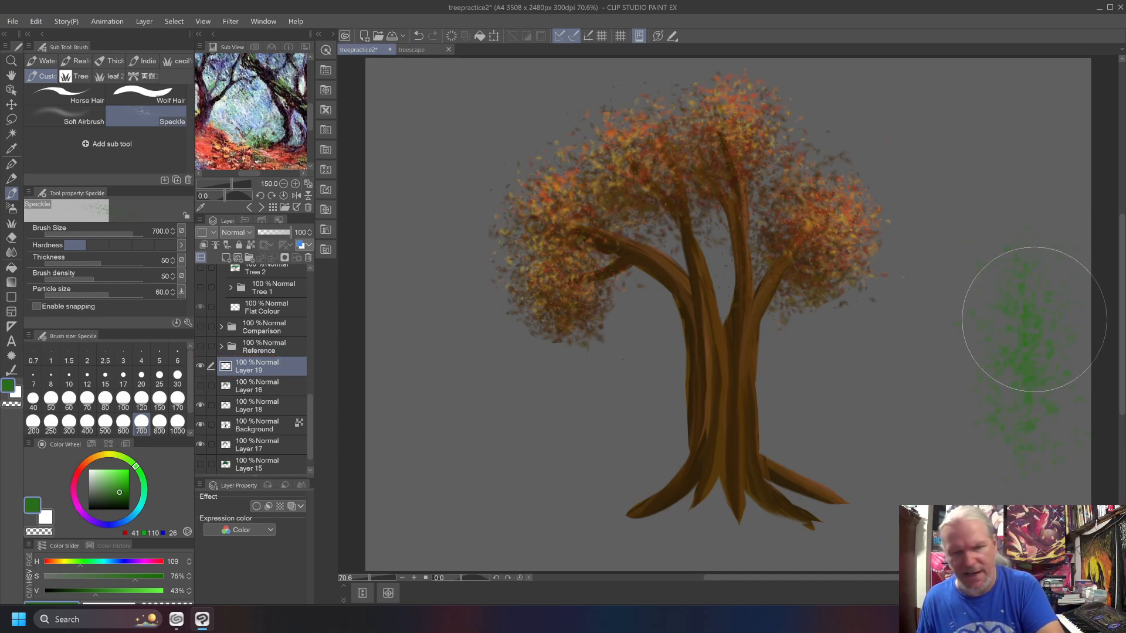
{"action": "left_click_drag", "start_coordinate": [125, 493], "coordinate": [124, 498]}
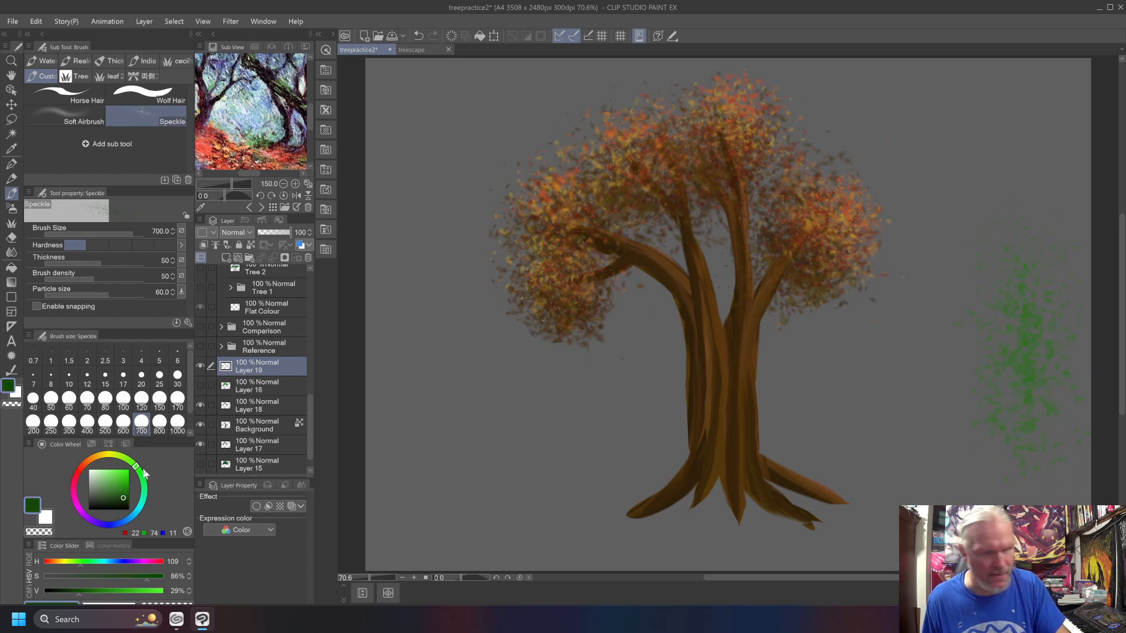
{"action": "mouse_move", "coordinate": [1020, 258]}
{"action": "left_mouse_down"}
{"action": "mouse_move", "coordinate": [1020, 438]}
{"action": "mouse_move", "coordinate": [1016, 281]}
{"action": "mouse_move", "coordinate": [1031, 447]}
{"action": "mouse_move", "coordinate": [1032, 320]}
{"action": "mouse_move", "coordinate": [1023, 405]}
{"action": "mouse_move", "coordinate": [1015, 289]}
{"action": "mouse_move", "coordinate": [1032, 463]}
{"action": "left_mouse_up"}
{"action": "key", "text": "ctrl+z"}
{"action": "key", "text": "ctrl+z"}
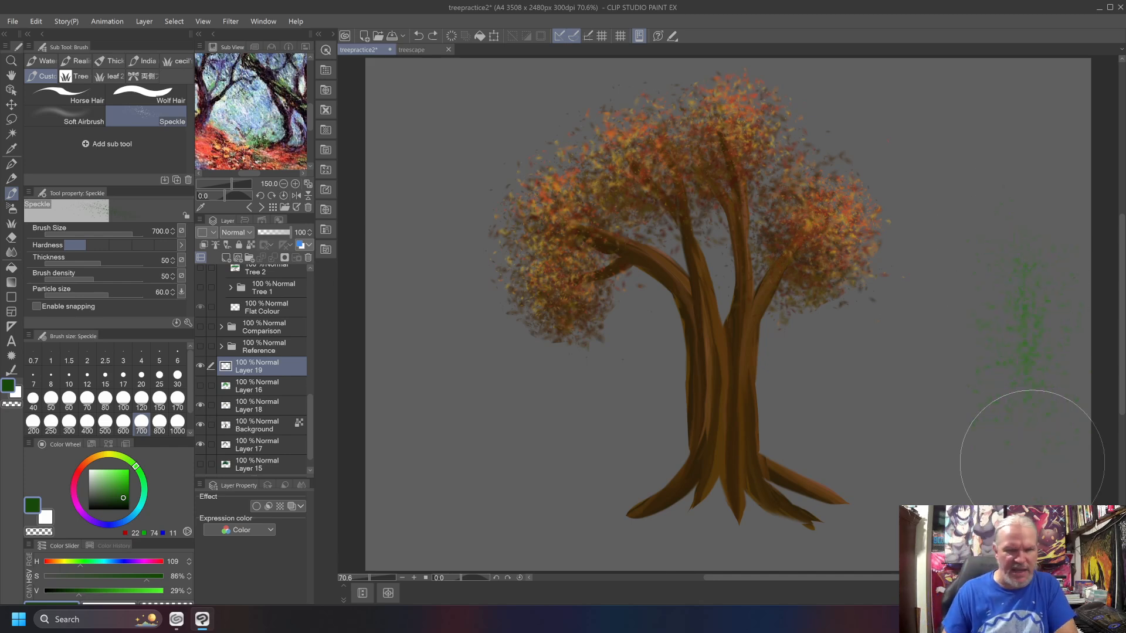
{"action": "key", "text": "ctrl+z"}
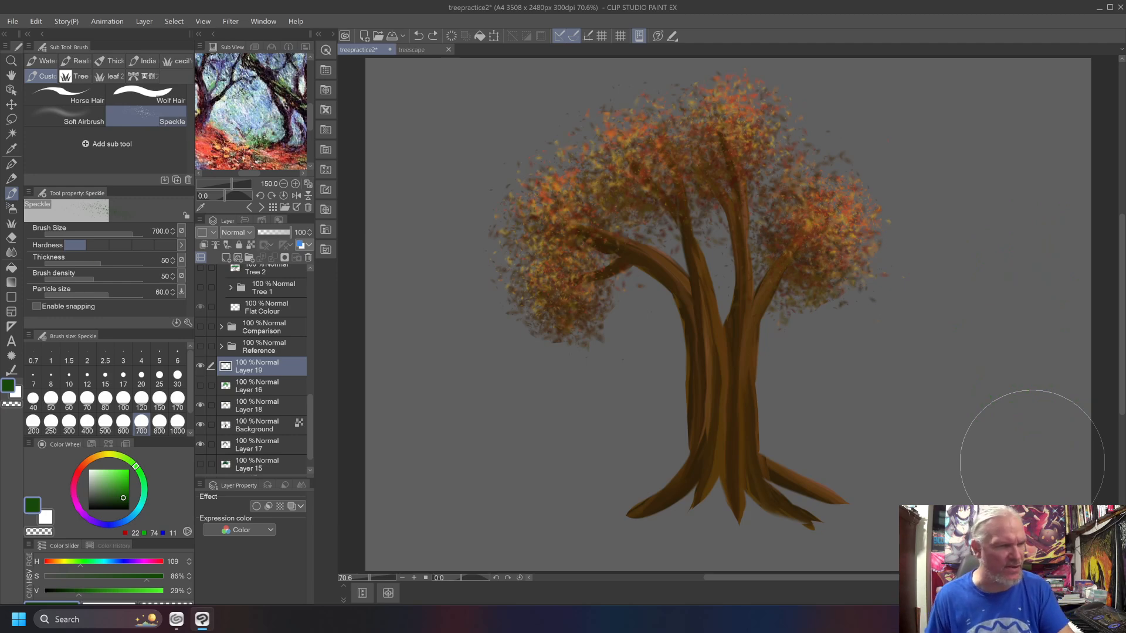
Step: Set the Speckle brush's thickness to 5 and test it with dark green strokes beside the tree, clearing the test marks
{"action": "left_click_drag", "start_coordinate": [99, 262], "coordinate": [72, 266]}
{"action": "mouse_move", "coordinate": [1008, 118]}
{"action": "left_mouse_down"}
{"action": "mouse_move", "coordinate": [1003, 414]}
{"action": "mouse_move", "coordinate": [1000, 143]}
{"action": "mouse_move", "coordinate": [1020, 402]}
{"action": "left_mouse_up"}
{"action": "scroll", "coordinate": [1020, 402], "scroll_direction": "up", "scroll_amount": 3}
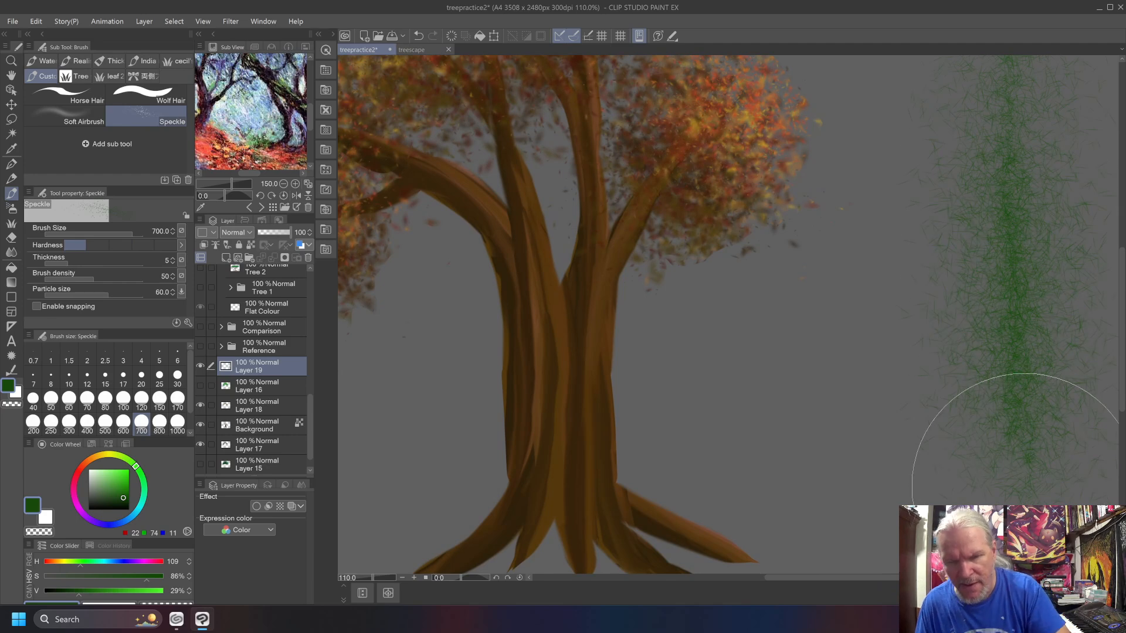
{"action": "scroll", "coordinate": [1012, 387], "scroll_direction": "down", "scroll_amount": 4}
{"action": "mouse_move", "coordinate": [1013, 251]}
{"action": "left_mouse_down"}
{"action": "mouse_move", "coordinate": [1000, 302]}
{"action": "mouse_move", "coordinate": [1004, 221]}
{"action": "mouse_move", "coordinate": [1032, 311]}
{"action": "left_mouse_up"}
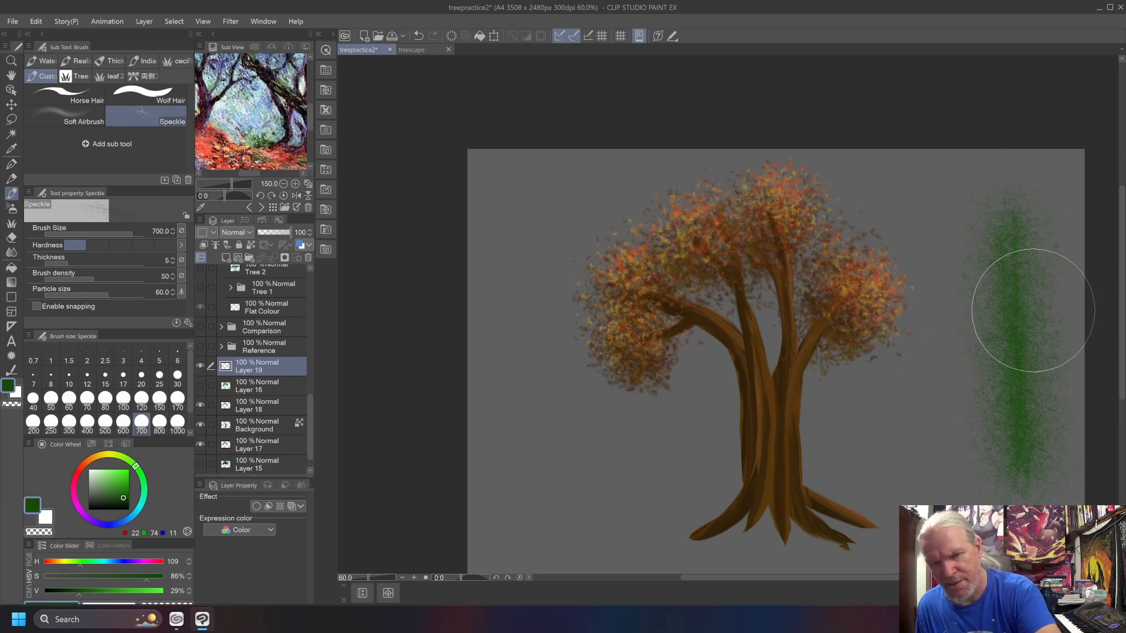
{"action": "mouse_move", "coordinate": [946, 202]}
{"action": "left_mouse_down"}
{"action": "mouse_move", "coordinate": [992, 240]}
{"action": "mouse_move", "coordinate": [922, 198]}
{"action": "mouse_move", "coordinate": [1026, 309]}
{"action": "left_mouse_up"}
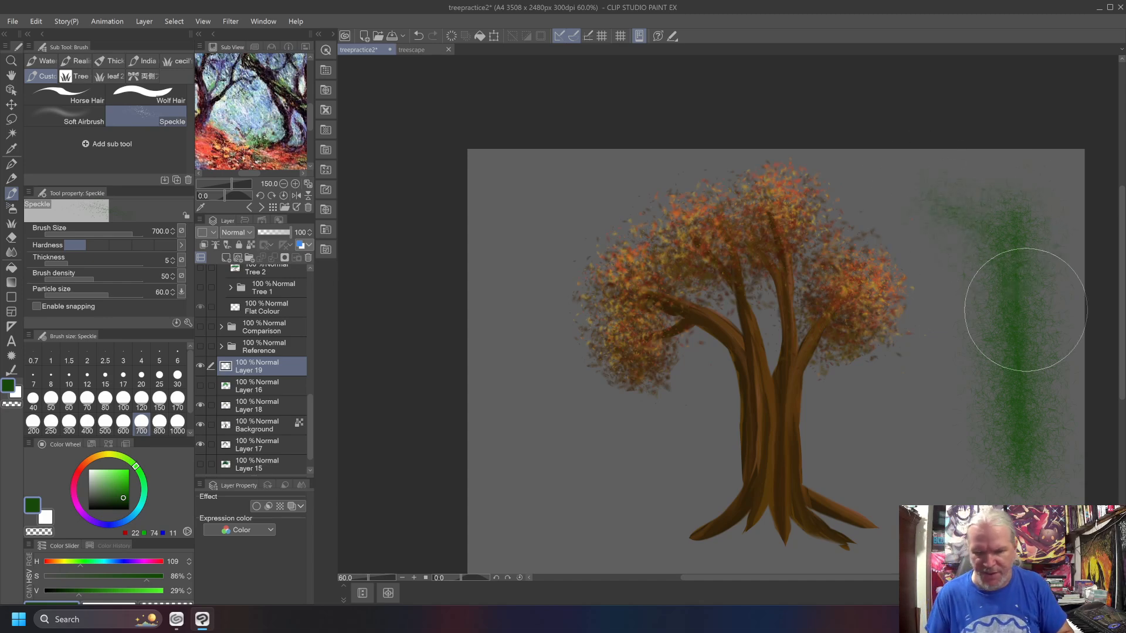
{"action": "key", "text": "Delete"}
Step: Make the Speckle particles follow the direction of line at angle 32.1, test the spray beside the tree and undo the strokes
{"action": "left_click", "coordinate": [187, 322]}
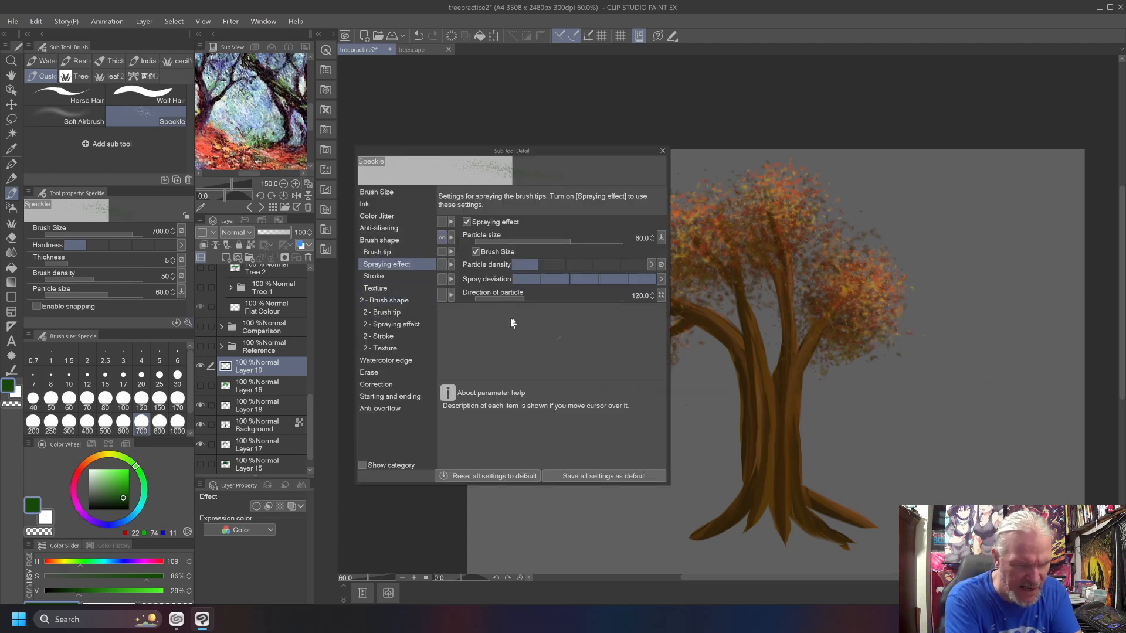
{"action": "left_click", "coordinate": [660, 295]}
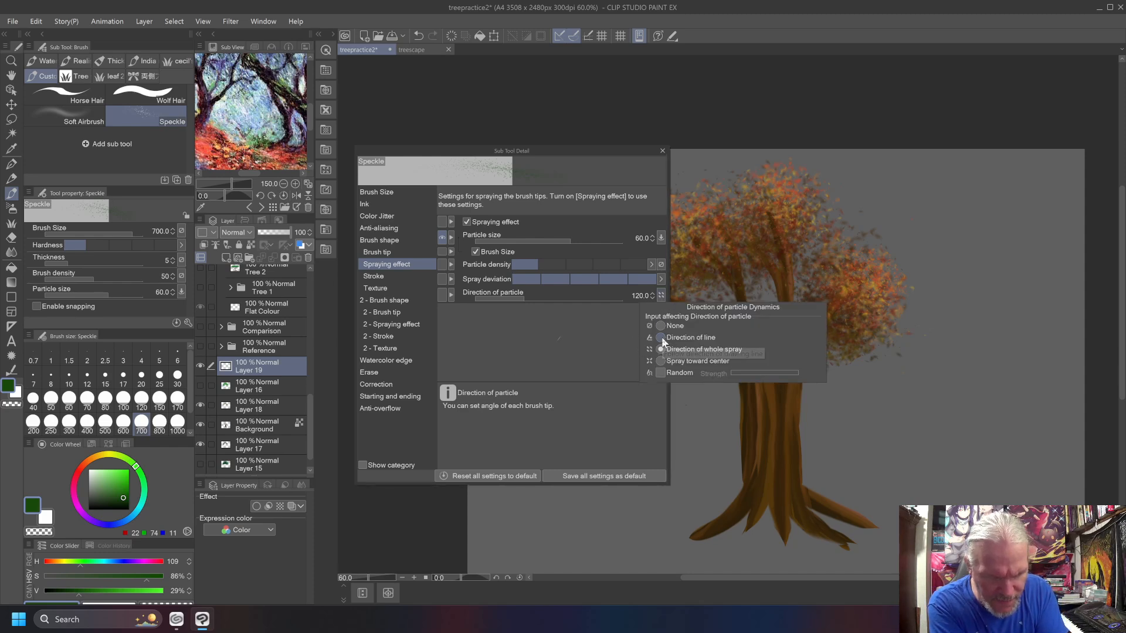
{"action": "left_click", "coordinate": [515, 296]}
{"action": "left_click_drag", "start_coordinate": [516, 298], "coordinate": [488, 301]}
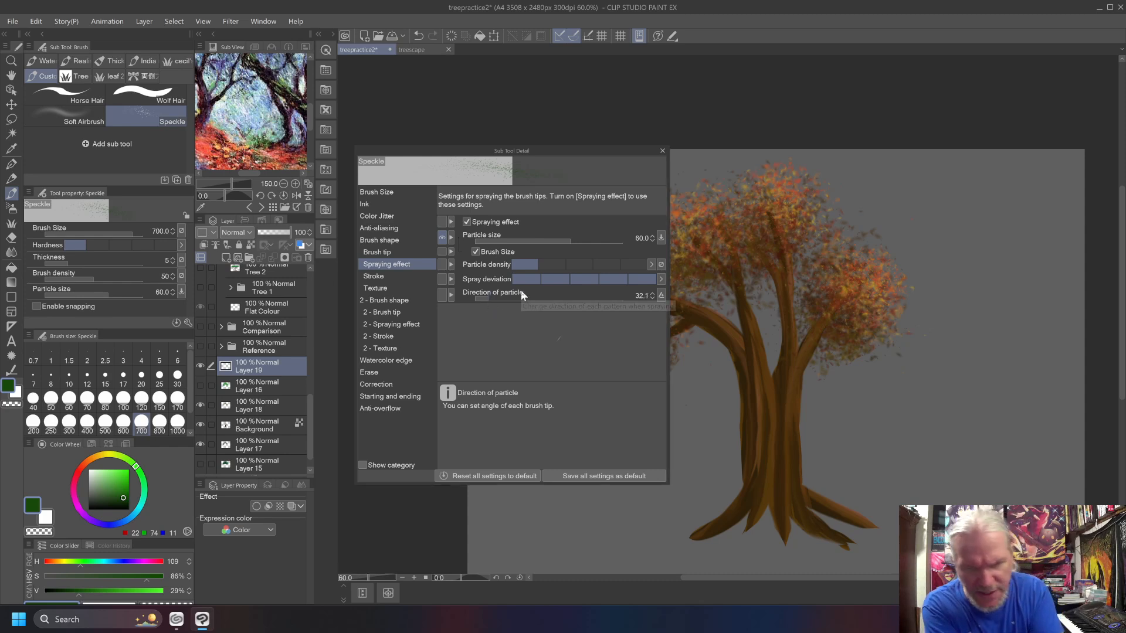
{"action": "mouse_move", "coordinate": [1004, 201]}
{"action": "left_mouse_down"}
{"action": "mouse_move", "coordinate": [1000, 301]}
{"action": "mouse_move", "coordinate": [992, 202]}
{"action": "mouse_move", "coordinate": [1036, 412]}
{"action": "mouse_move", "coordinate": [1025, 256]}
{"action": "mouse_move", "coordinate": [1033, 297]}
{"action": "mouse_move", "coordinate": [1018, 427]}
{"action": "mouse_move", "coordinate": [988, 213]}
{"action": "mouse_move", "coordinate": [950, 196]}
{"action": "mouse_move", "coordinate": [917, 214]}
{"action": "mouse_move", "coordinate": [898, 173]}
{"action": "left_mouse_up"}
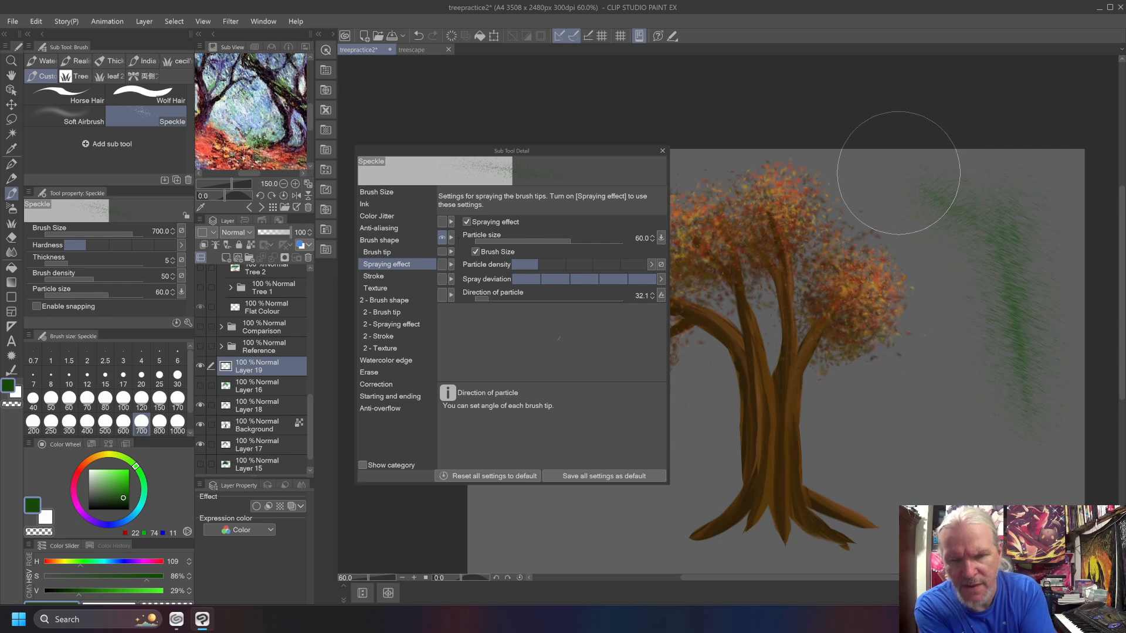
{"action": "key", "text": "ctrl+z"}
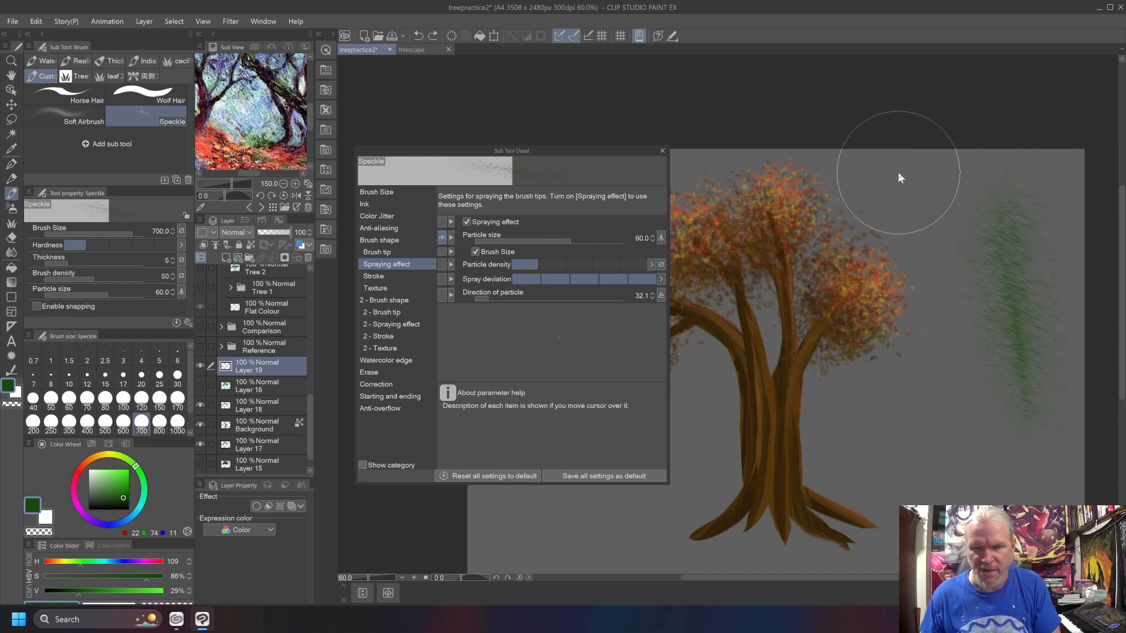
{"action": "key", "text": "ctrl+z"}
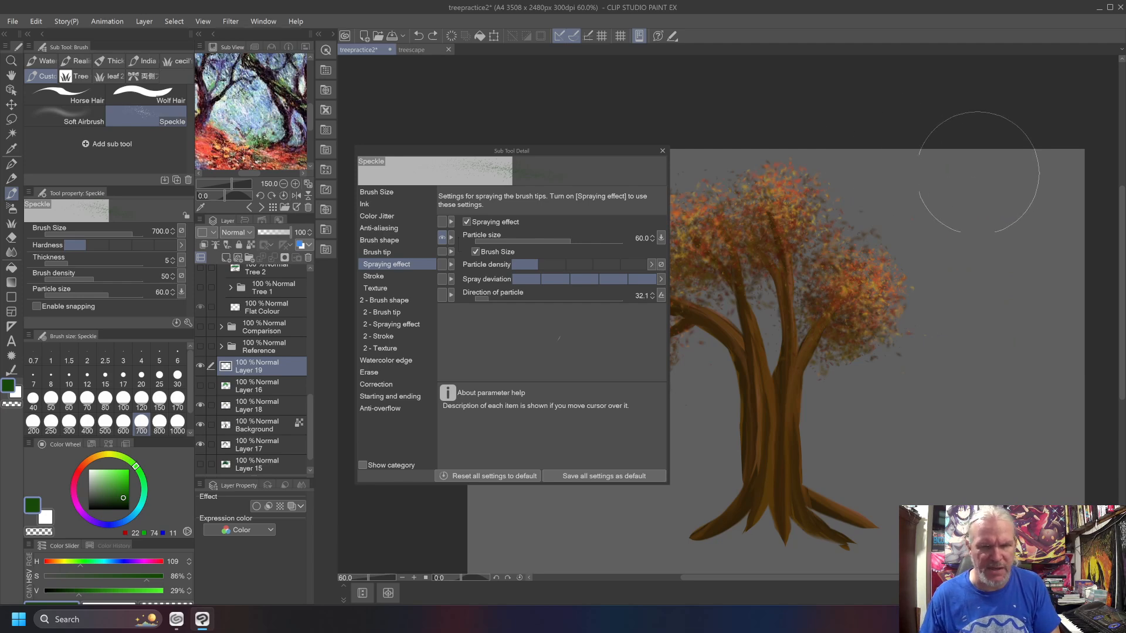
{"action": "left_click", "coordinate": [663, 151]}
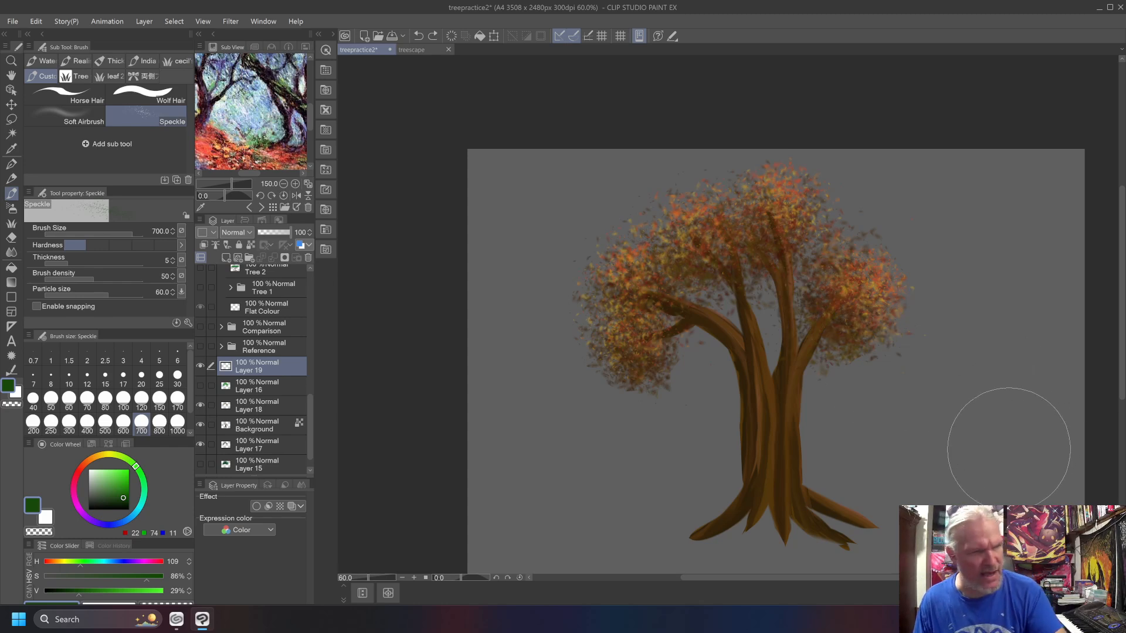
Step: Paint a tall tapering conifer trunk beside the tree with the Horse Hair brush at size 200, using dark brown sampled from the bark
{"action": "left_click", "coordinate": [75, 100]}
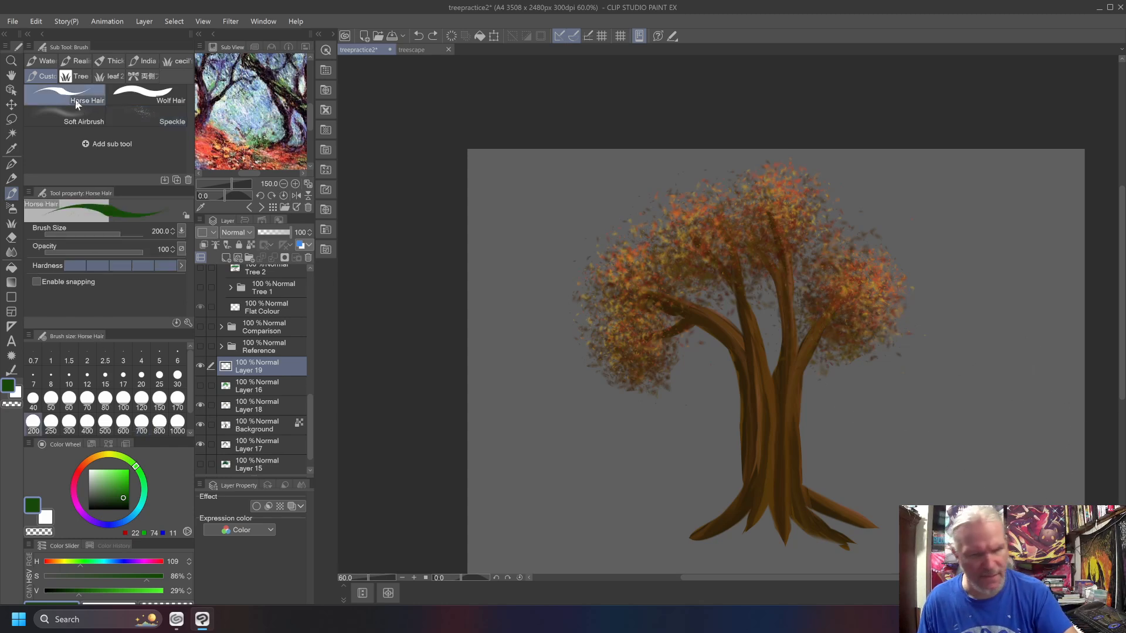
{"action": "left_click", "coordinate": [783, 394], "text": "alt"}
{"action": "left_click_drag", "start_coordinate": [1026, 501], "coordinate": [1006, 293]}
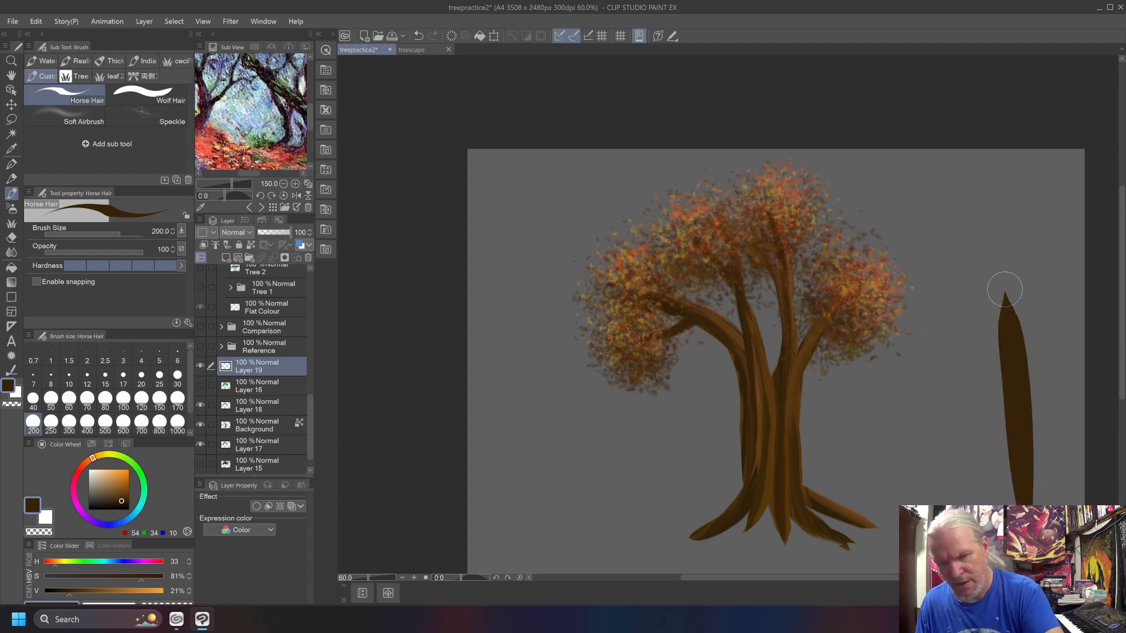
{"action": "left_click_drag", "start_coordinate": [1034, 486], "coordinate": [1028, 366]}
{"action": "mouse_move", "coordinate": [1008, 323]}
{"action": "left_mouse_down"}
{"action": "mouse_move", "coordinate": [1020, 387]}
{"action": "mouse_move", "coordinate": [1010, 264]}
{"action": "left_mouse_up"}
{"action": "mouse_move", "coordinate": [1023, 381]}
{"action": "left_mouse_down"}
{"action": "mouse_move", "coordinate": [1003, 233]}
{"action": "mouse_move", "coordinate": [1025, 392]}
{"action": "mouse_move", "coordinate": [1000, 228]}
{"action": "mouse_move", "coordinate": [1013, 378]}
{"action": "mouse_move", "coordinate": [1003, 203]}
{"action": "left_mouse_up"}
{"action": "left_click_drag", "start_coordinate": [1012, 350], "coordinate": [1000, 187]}
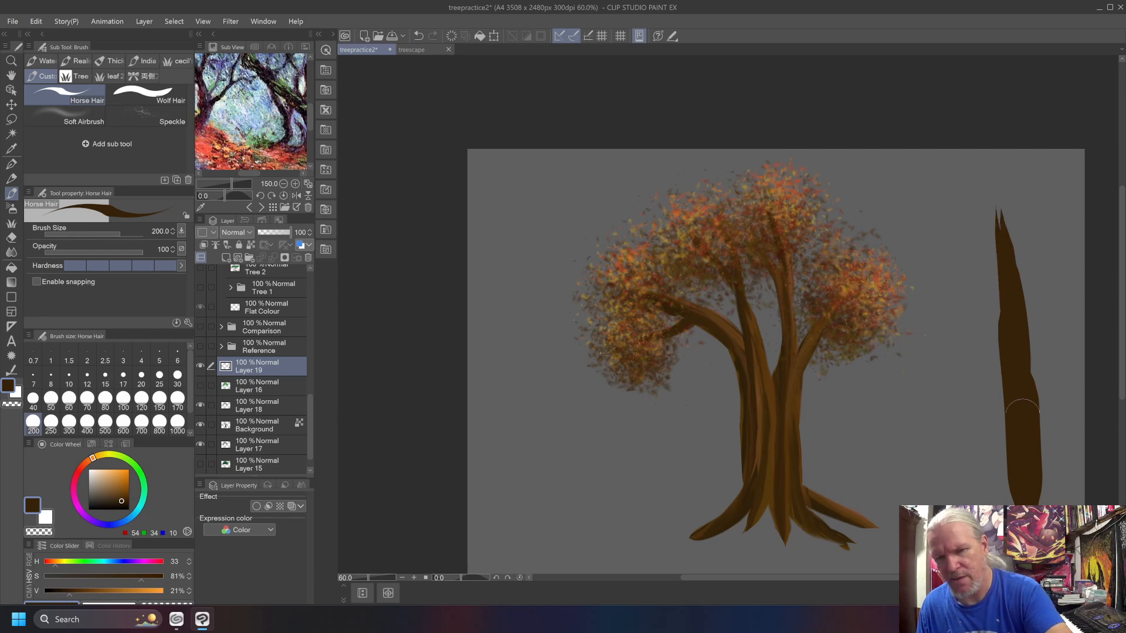
{"action": "mouse_move", "coordinate": [1030, 463]}
{"action": "left_mouse_down"}
{"action": "mouse_move", "coordinate": [1007, 231]}
{"action": "mouse_move", "coordinate": [1013, 342]}
{"action": "mouse_move", "coordinate": [997, 169]}
{"action": "left_mouse_up"}
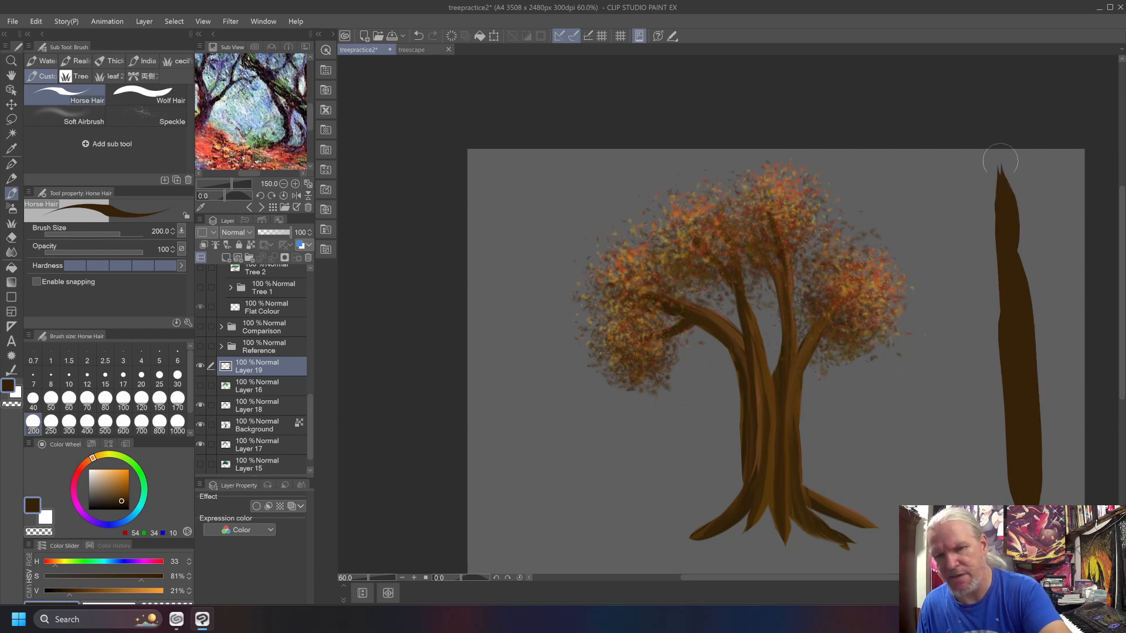
{"action": "left_click_drag", "start_coordinate": [1010, 254], "coordinate": [1000, 171]}
Step: Speckle dark green needles (H 113, S 90, V 31) at size 700 along the upper part of the conifer trunk
{"action": "left_click", "coordinate": [156, 112]}
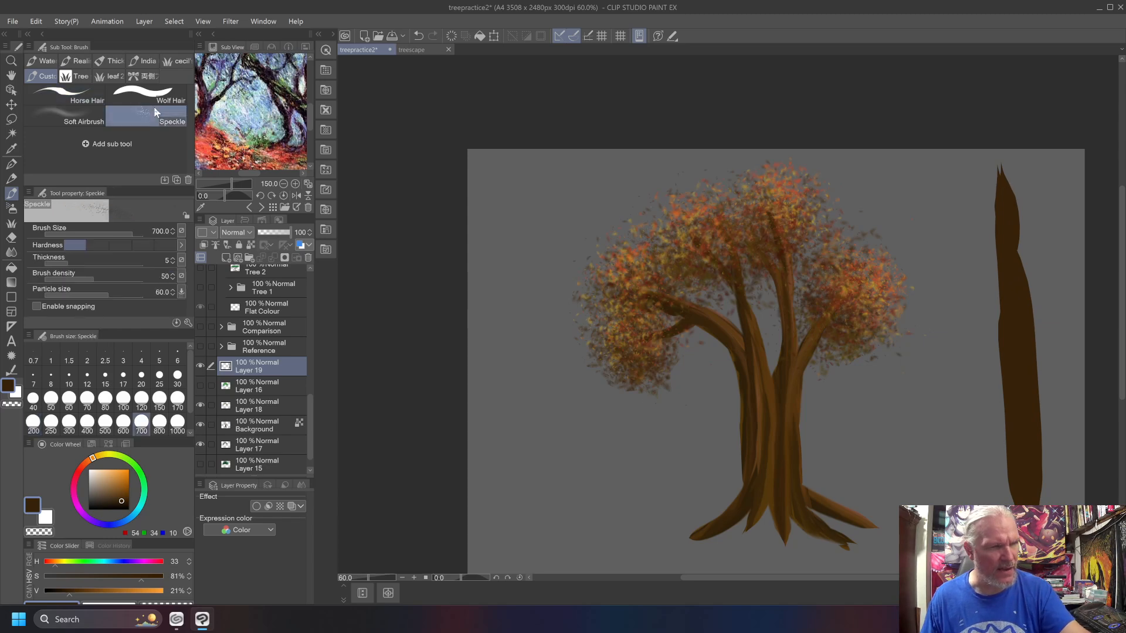
{"action": "left_click", "coordinate": [138, 467]}
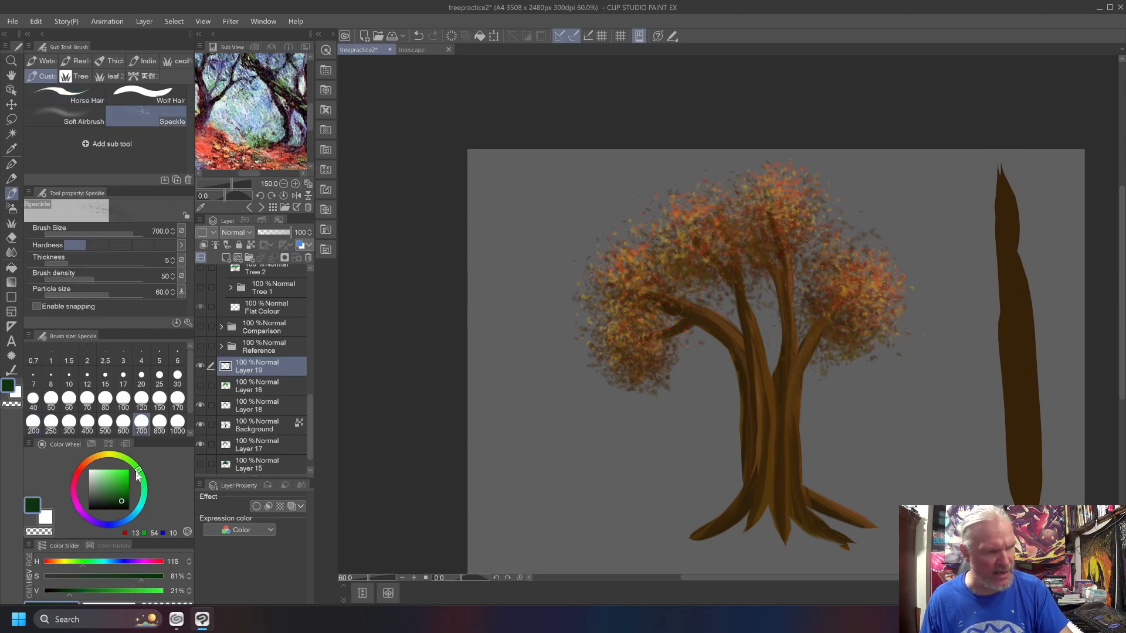
{"action": "left_click_drag", "start_coordinate": [126, 473], "coordinate": [125, 497]}
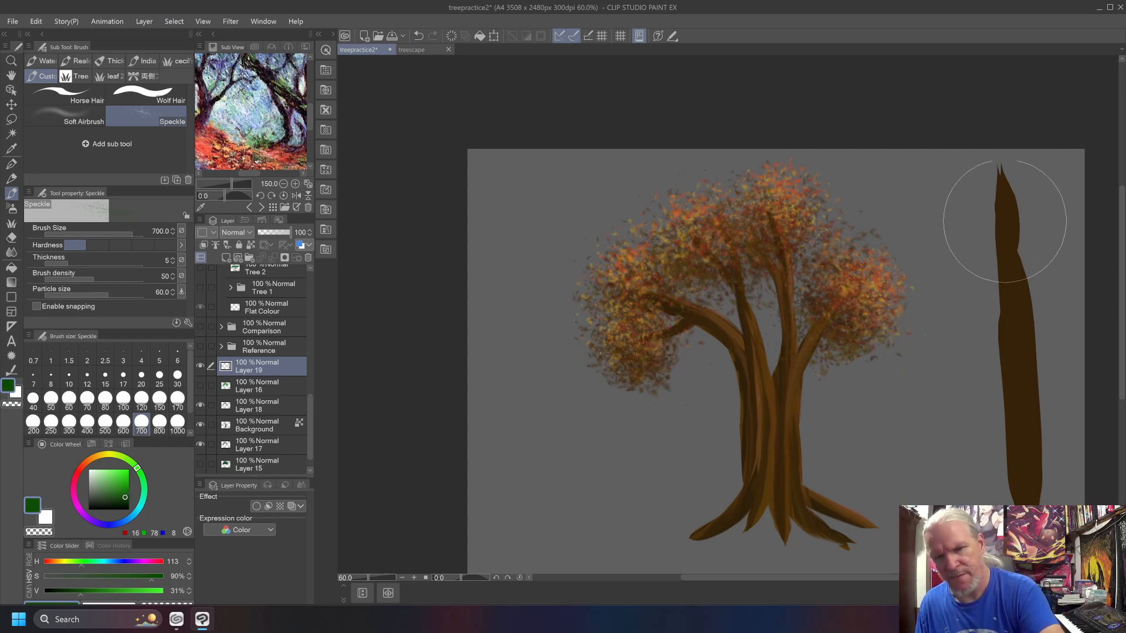
{"action": "mouse_move", "coordinate": [988, 176]}
{"action": "left_mouse_down"}
{"action": "mouse_move", "coordinate": [974, 239]}
{"action": "mouse_move", "coordinate": [967, 221]}
{"action": "mouse_move", "coordinate": [987, 188]}
{"action": "mouse_move", "coordinate": [976, 253]}
{"action": "mouse_move", "coordinate": [955, 251]}
{"action": "mouse_move", "coordinate": [975, 221]}
{"action": "mouse_move", "coordinate": [955, 264]}
{"action": "mouse_move", "coordinate": [988, 281]}
{"action": "mouse_move", "coordinate": [980, 263]}
{"action": "mouse_move", "coordinate": [976, 312]}
{"action": "left_mouse_up"}
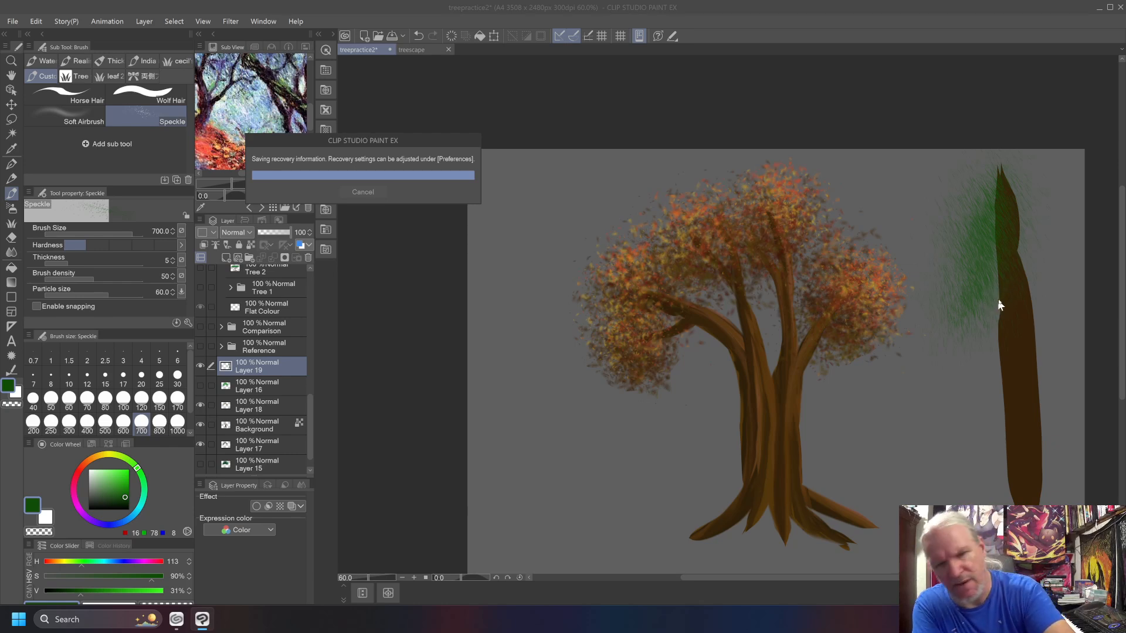
{"action": "mouse_move", "coordinate": [956, 358]}
{"action": "left_mouse_down"}
{"action": "mouse_move", "coordinate": [990, 306]}
{"action": "mouse_move", "coordinate": [934, 375]}
{"action": "mouse_move", "coordinate": [996, 277]}
{"action": "mouse_move", "coordinate": [981, 325]}
{"action": "mouse_move", "coordinate": [998, 220]}
{"action": "mouse_move", "coordinate": [1005, 398]}
{"action": "mouse_move", "coordinate": [997, 239]}
{"action": "mouse_move", "coordinate": [993, 374]}
{"action": "left_mouse_up"}
Step: Try larger Speckle sizes up to 1700 for the conifer needles, and undo the needle strokes
{"action": "key", "text": "bracketright"}
{"action": "key", "text": "bracketright"}
{"action": "key", "text": "bracketright"}
{"action": "key", "text": "bracketright"}
{"action": "key", "text": "bracketright"}
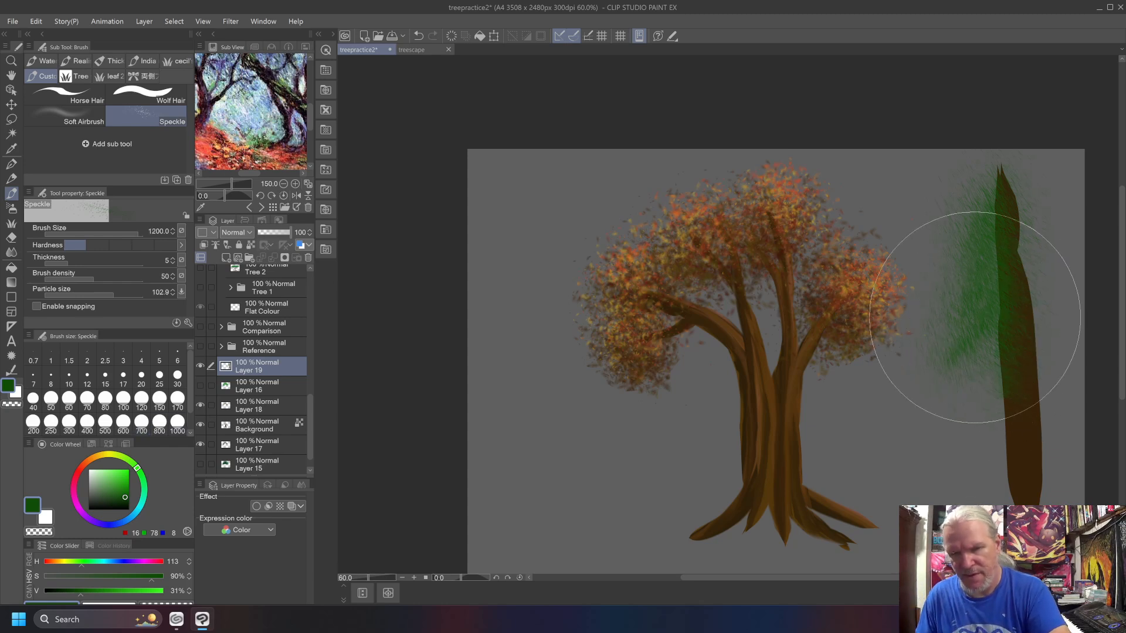
{"action": "mouse_move", "coordinate": [986, 215]}
{"action": "left_mouse_down"}
{"action": "mouse_move", "coordinate": [999, 190]}
{"action": "mouse_move", "coordinate": [1001, 348]}
{"action": "mouse_move", "coordinate": [996, 252]}
{"action": "mouse_move", "coordinate": [1002, 330]}
{"action": "left_mouse_up"}
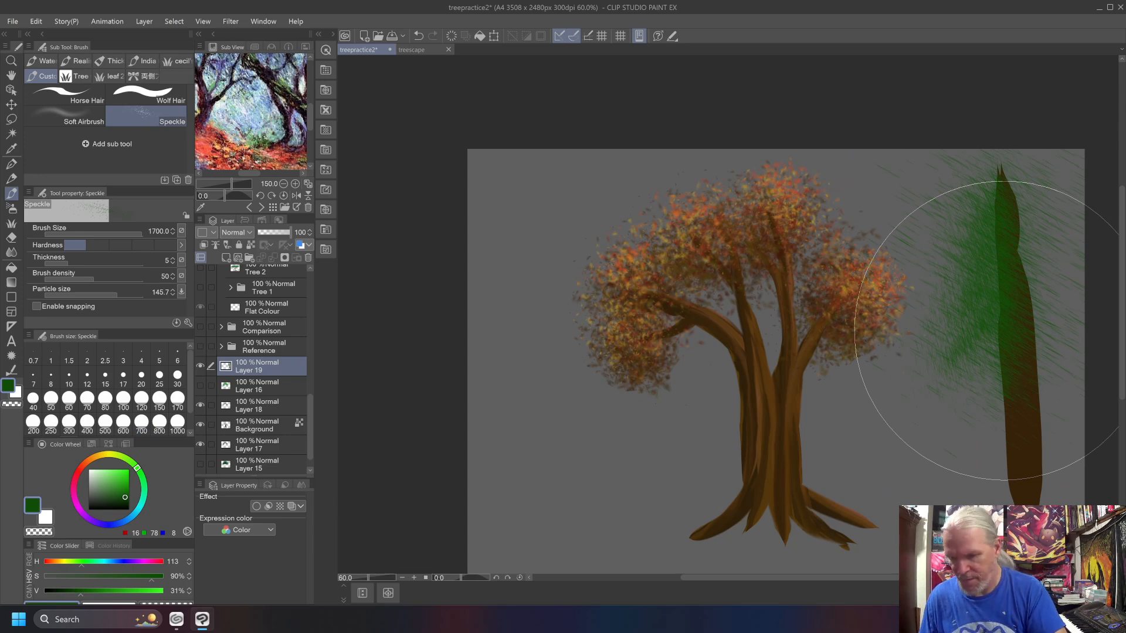
{"action": "key", "text": "ctrl+z"}
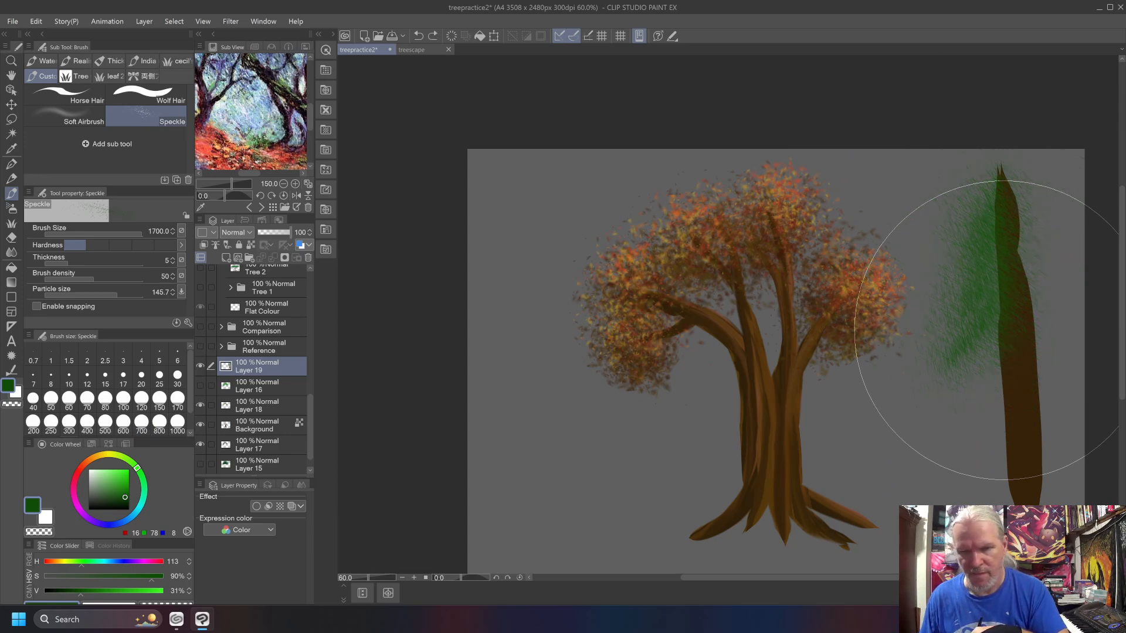
{"action": "key", "text": "ctrl+z"}
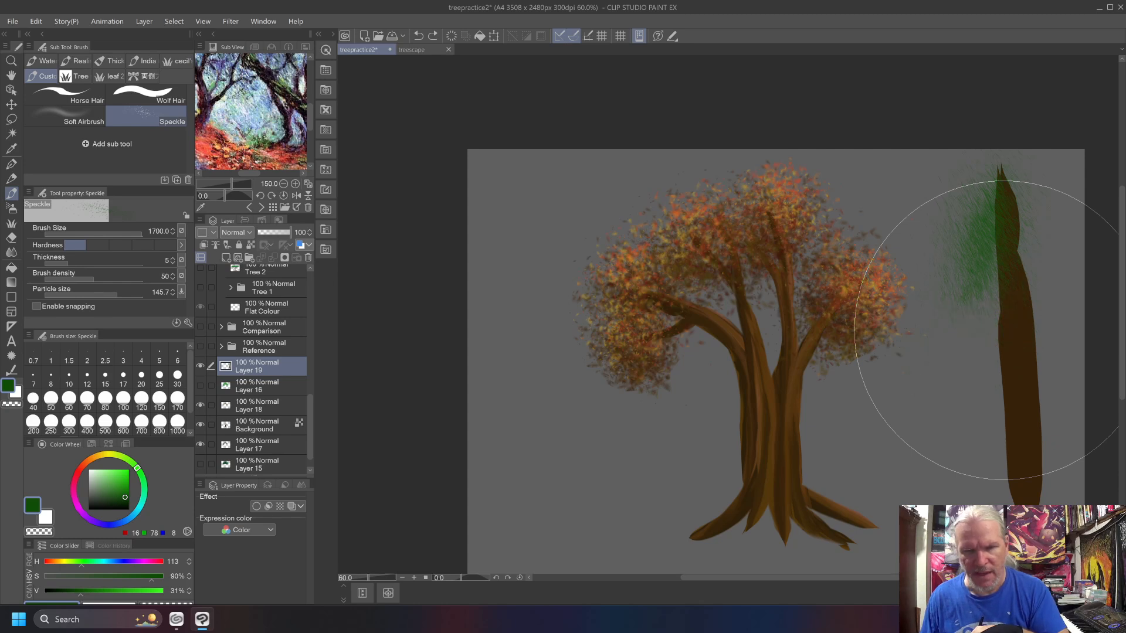
{"action": "key", "text": "ctrl+z"}
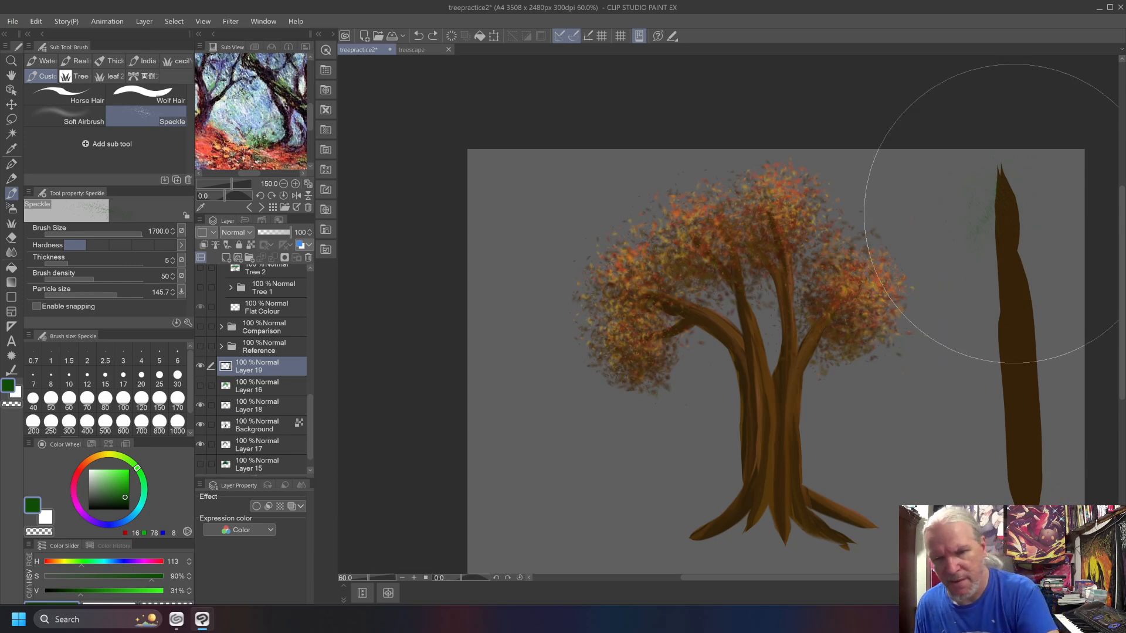
{"action": "mouse_move", "coordinate": [1009, 413]}
{"action": "left_mouse_down"}
{"action": "mouse_move", "coordinate": [947, 428]}
{"action": "mouse_move", "coordinate": [999, 397]}
{"action": "mouse_move", "coordinate": [1006, 374]}
{"action": "mouse_move", "coordinate": [1001, 313]}
{"action": "mouse_move", "coordinate": [965, 288]}
{"action": "mouse_move", "coordinate": [970, 258]}
{"action": "left_mouse_up"}
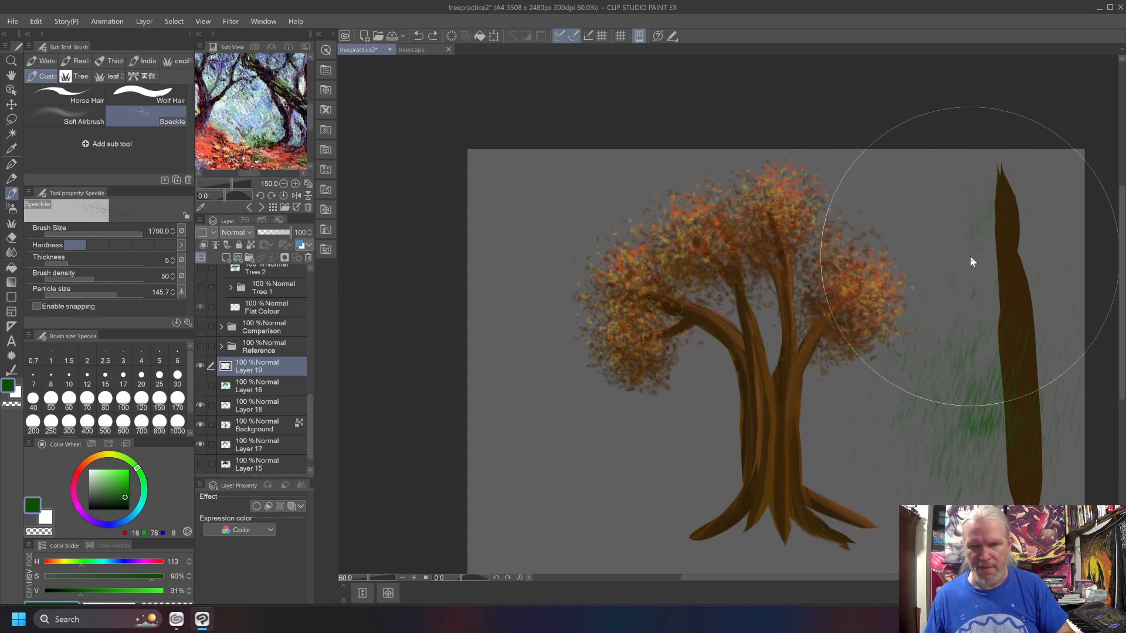
{"action": "key", "text": "ctrl+z"}
Step: Speckle dark green conifer foliage around the trunk with the brush reduced to size 600, and clear the layer
{"action": "key", "text": "bracketleft"}
{"action": "key", "text": "bracketleft"}
{"action": "key", "text": "bracketleft"}
{"action": "key", "text": "bracketleft"}
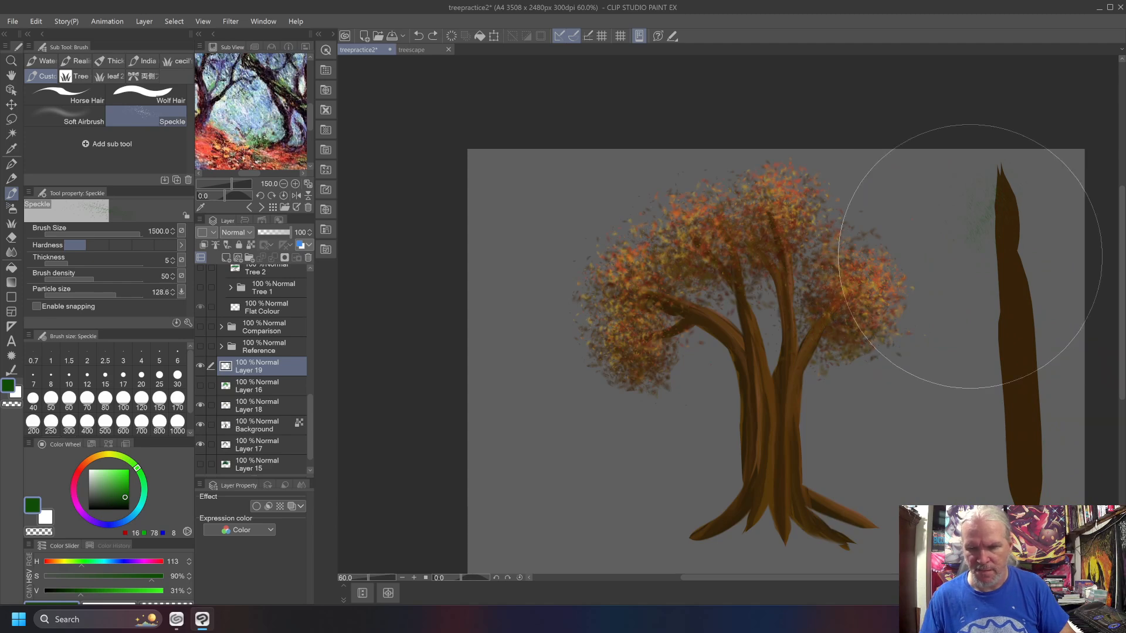
{"action": "key", "text": "bracketleft"}
{"action": "key", "text": "bracketleft"}
{"action": "mouse_move", "coordinate": [979, 213]}
{"action": "left_mouse_down"}
{"action": "mouse_move", "coordinate": [1000, 187]}
{"action": "mouse_move", "coordinate": [960, 250]}
{"action": "mouse_move", "coordinate": [993, 196]}
{"action": "mouse_move", "coordinate": [949, 346]}
{"action": "mouse_move", "coordinate": [994, 273]}
{"action": "mouse_move", "coordinate": [918, 407]}
{"action": "mouse_move", "coordinate": [994, 305]}
{"action": "mouse_move", "coordinate": [972, 369]}
{"action": "mouse_move", "coordinate": [934, 414]}
{"action": "mouse_move", "coordinate": [994, 355]}
{"action": "mouse_move", "coordinate": [928, 420]}
{"action": "mouse_move", "coordinate": [1002, 403]}
{"action": "mouse_move", "coordinate": [885, 440]}
{"action": "mouse_move", "coordinate": [991, 390]}
{"action": "mouse_move", "coordinate": [983, 379]}
{"action": "mouse_move", "coordinate": [896, 428]}
{"action": "mouse_move", "coordinate": [993, 383]}
{"action": "mouse_move", "coordinate": [936, 411]}
{"action": "mouse_move", "coordinate": [989, 371]}
{"action": "mouse_move", "coordinate": [926, 397]}
{"action": "mouse_move", "coordinate": [998, 342]}
{"action": "mouse_move", "coordinate": [919, 382]}
{"action": "mouse_move", "coordinate": [1003, 317]}
{"action": "mouse_move", "coordinate": [972, 343]}
{"action": "mouse_move", "coordinate": [998, 305]}
{"action": "mouse_move", "coordinate": [975, 320]}
{"action": "mouse_move", "coordinate": [951, 317]}
{"action": "mouse_move", "coordinate": [1001, 275]}
{"action": "mouse_move", "coordinate": [979, 234]}
{"action": "mouse_move", "coordinate": [998, 168]}
{"action": "mouse_move", "coordinate": [985, 201]}
{"action": "mouse_move", "coordinate": [1010, 285]}
{"action": "mouse_move", "coordinate": [992, 291]}
{"action": "mouse_move", "coordinate": [1004, 396]}
{"action": "mouse_move", "coordinate": [1085, 439]}
{"action": "mouse_move", "coordinate": [1013, 349]}
{"action": "mouse_move", "coordinate": [1062, 354]}
{"action": "mouse_move", "coordinate": [1015, 279]}
{"action": "mouse_move", "coordinate": [1032, 269]}
{"action": "mouse_move", "coordinate": [1051, 219]}
{"action": "mouse_move", "coordinate": [1047, 188]}
{"action": "left_mouse_up"}
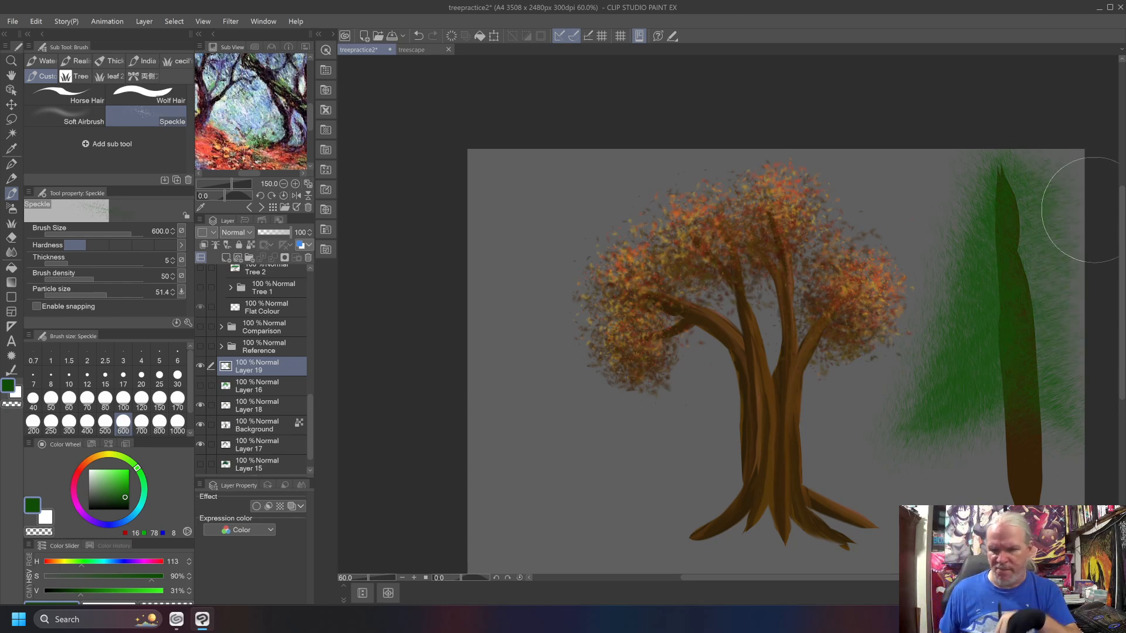
{"action": "key", "text": "Delete"}
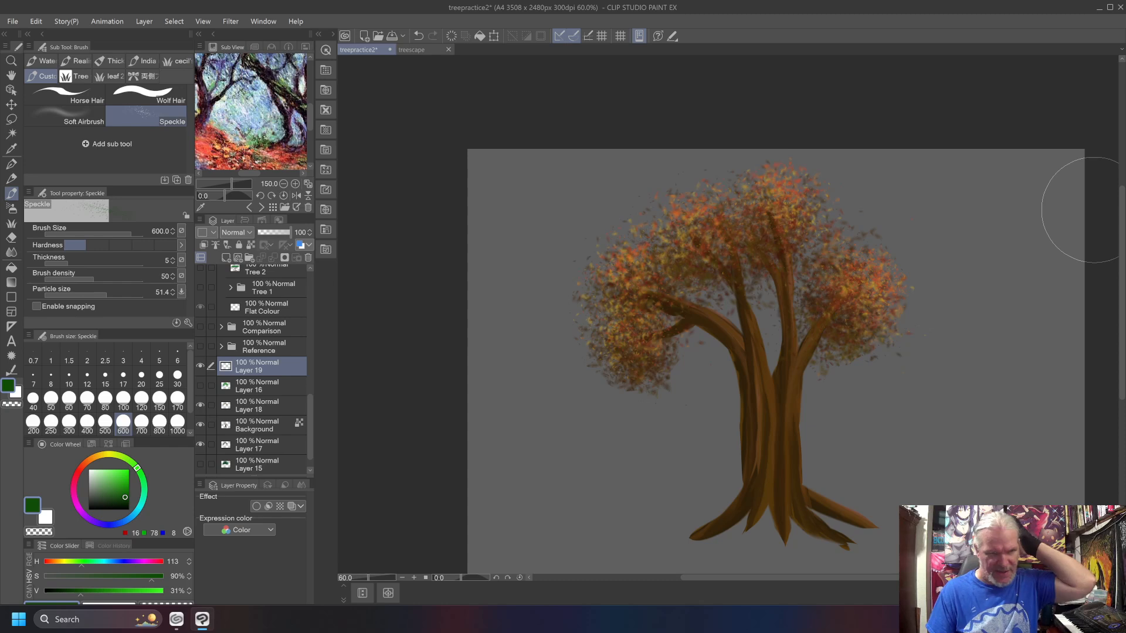
Step: Set the Speckle brush's thickness to 50
{"action": "left_click", "coordinate": [187, 323]}
{"action": "left_click", "coordinate": [188, 323]}
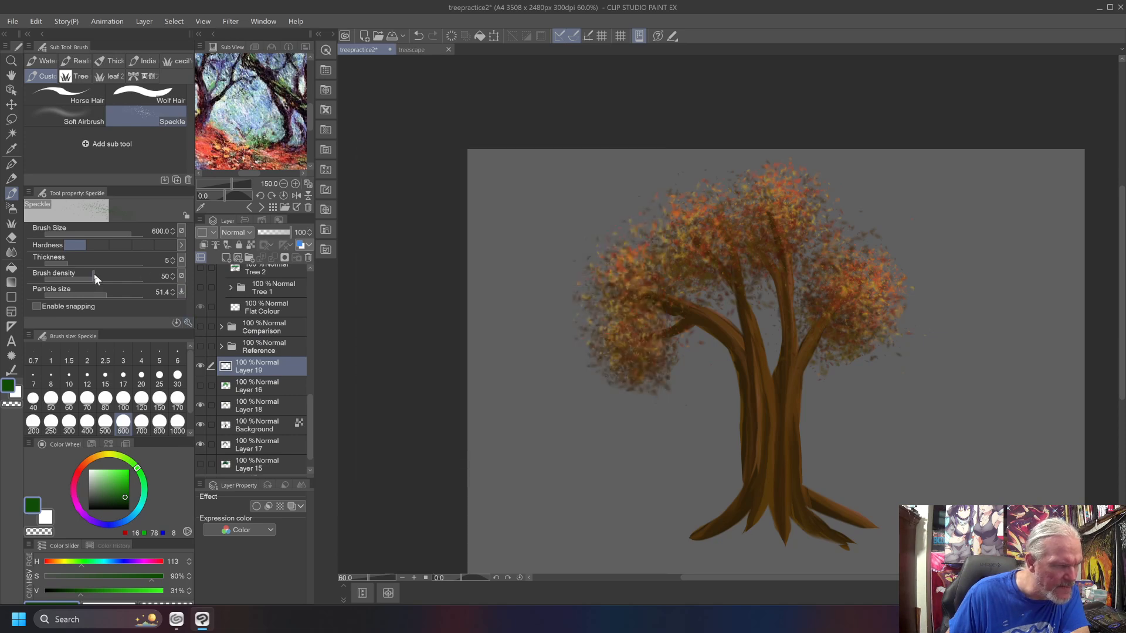
{"action": "left_click_drag", "start_coordinate": [70, 263], "coordinate": [101, 265]}
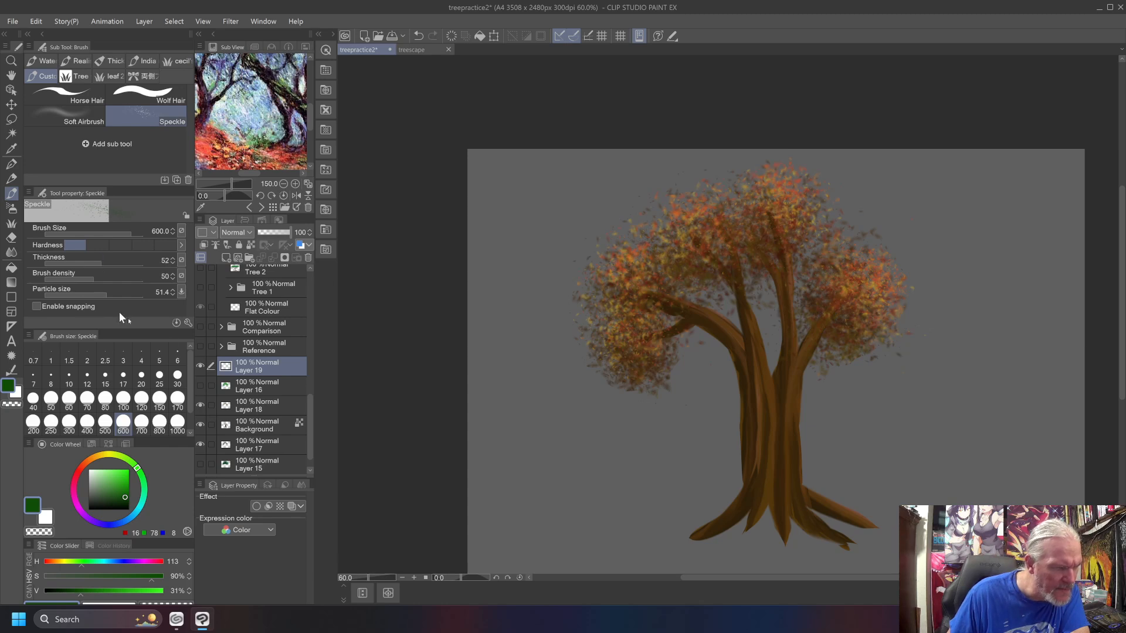
{"action": "left_click", "coordinate": [173, 262]}
{"action": "left_click", "coordinate": [173, 262]}
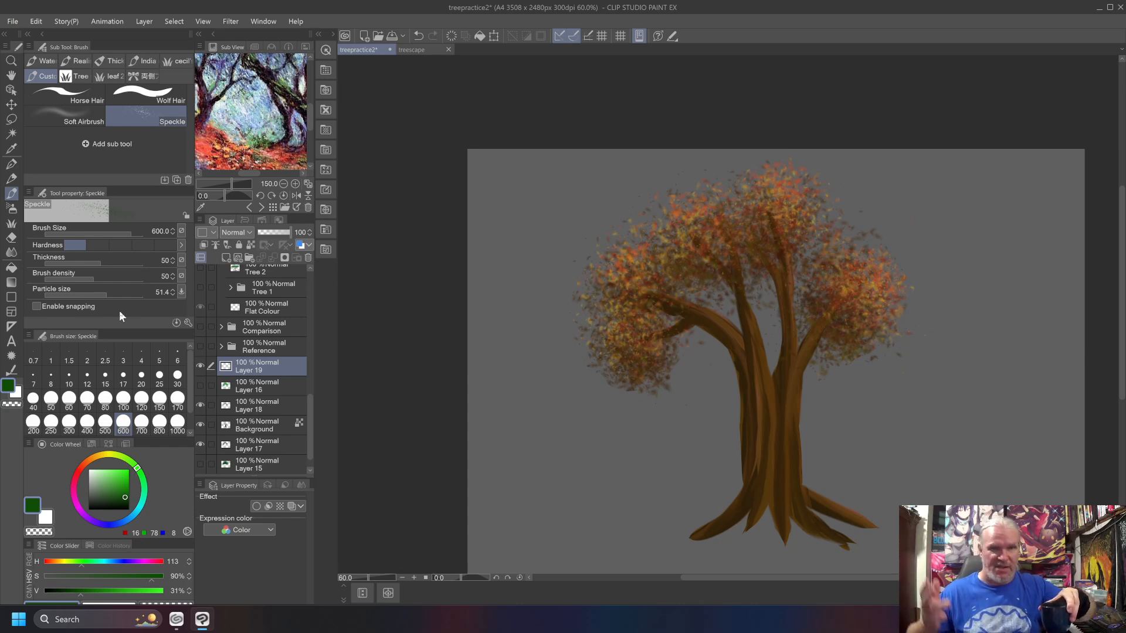
Step: Speckle a green bush (H 113, S 90, V 31) beside the tree and shade it with darker green (H 113, S 95, V 17)
{"action": "key", "text": "ctrl+0"}
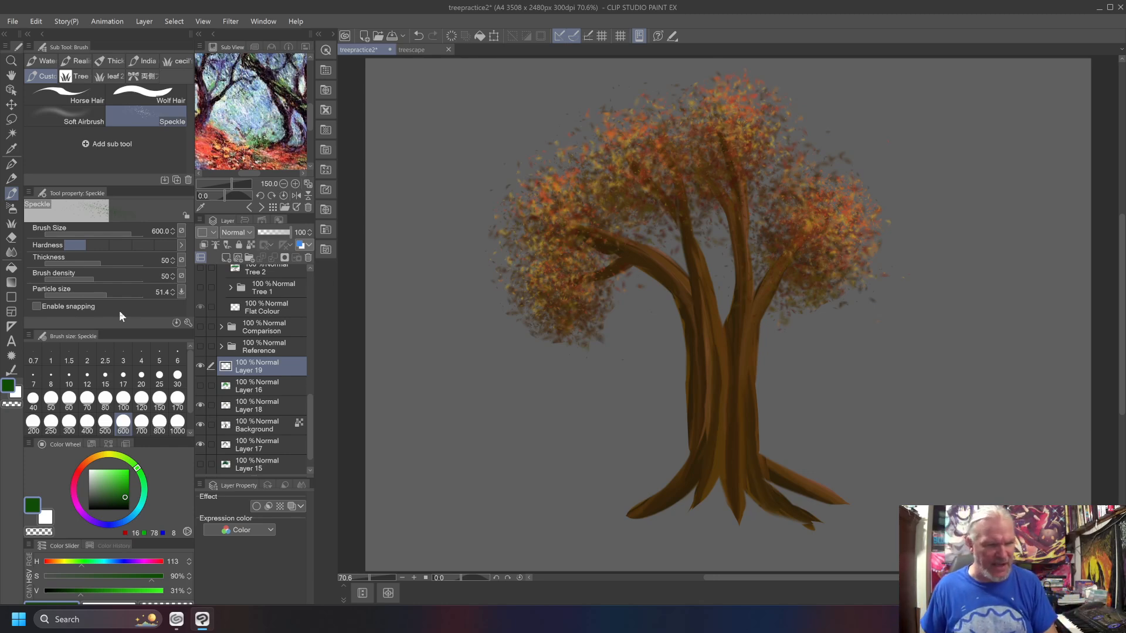
{"action": "mouse_move", "coordinate": [1043, 365]}
{"action": "left_mouse_down"}
{"action": "mouse_move", "coordinate": [908, 362]}
{"action": "mouse_move", "coordinate": [913, 334]}
{"action": "mouse_move", "coordinate": [1017, 329]}
{"action": "mouse_move", "coordinate": [1013, 368]}
{"action": "mouse_move", "coordinate": [988, 318]}
{"action": "mouse_move", "coordinate": [925, 353]}
{"action": "mouse_move", "coordinate": [953, 320]}
{"action": "mouse_move", "coordinate": [974, 309]}
{"action": "mouse_move", "coordinate": [955, 350]}
{"action": "mouse_move", "coordinate": [993, 316]}
{"action": "mouse_move", "coordinate": [948, 294]}
{"action": "mouse_move", "coordinate": [960, 359]}
{"action": "mouse_move", "coordinate": [1052, 366]}
{"action": "mouse_move", "coordinate": [983, 316]}
{"action": "mouse_move", "coordinate": [896, 342]}
{"action": "mouse_move", "coordinate": [901, 357]}
{"action": "mouse_move", "coordinate": [904, 325]}
{"action": "mouse_move", "coordinate": [903, 357]}
{"action": "mouse_move", "coordinate": [983, 354]}
{"action": "mouse_move", "coordinate": [998, 379]}
{"action": "mouse_move", "coordinate": [911, 363]}
{"action": "mouse_move", "coordinate": [948, 309]}
{"action": "mouse_move", "coordinate": [1035, 378]}
{"action": "mouse_move", "coordinate": [982, 296]}
{"action": "mouse_move", "coordinate": [939, 298]}
{"action": "mouse_move", "coordinate": [887, 387]}
{"action": "left_mouse_up"}
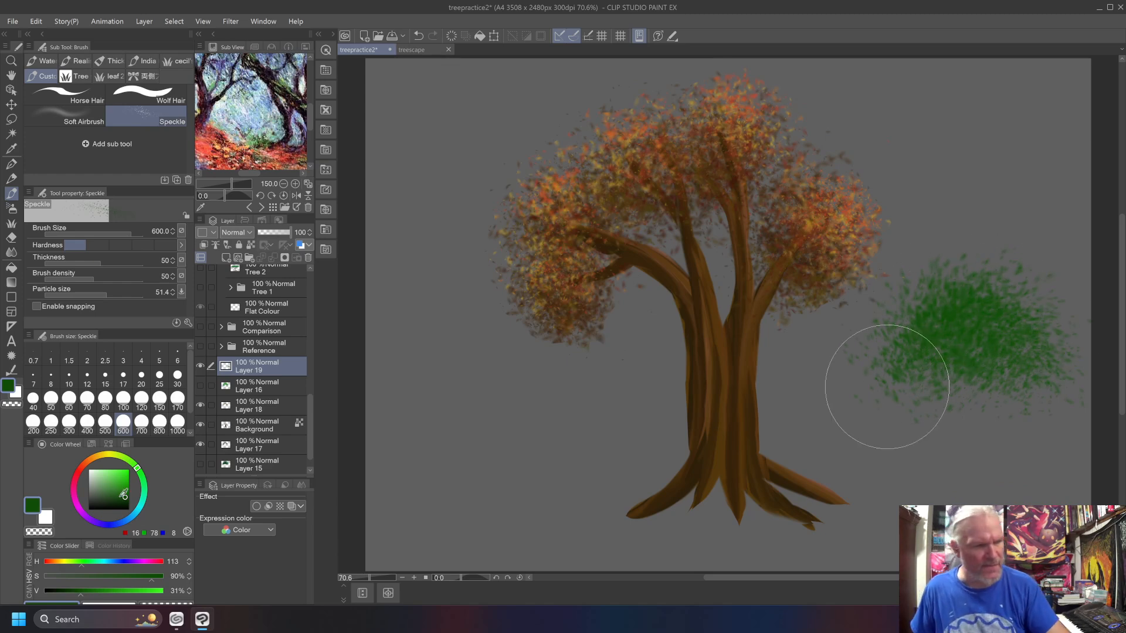
{"action": "left_click_drag", "start_coordinate": [125, 498], "coordinate": [126, 502]}
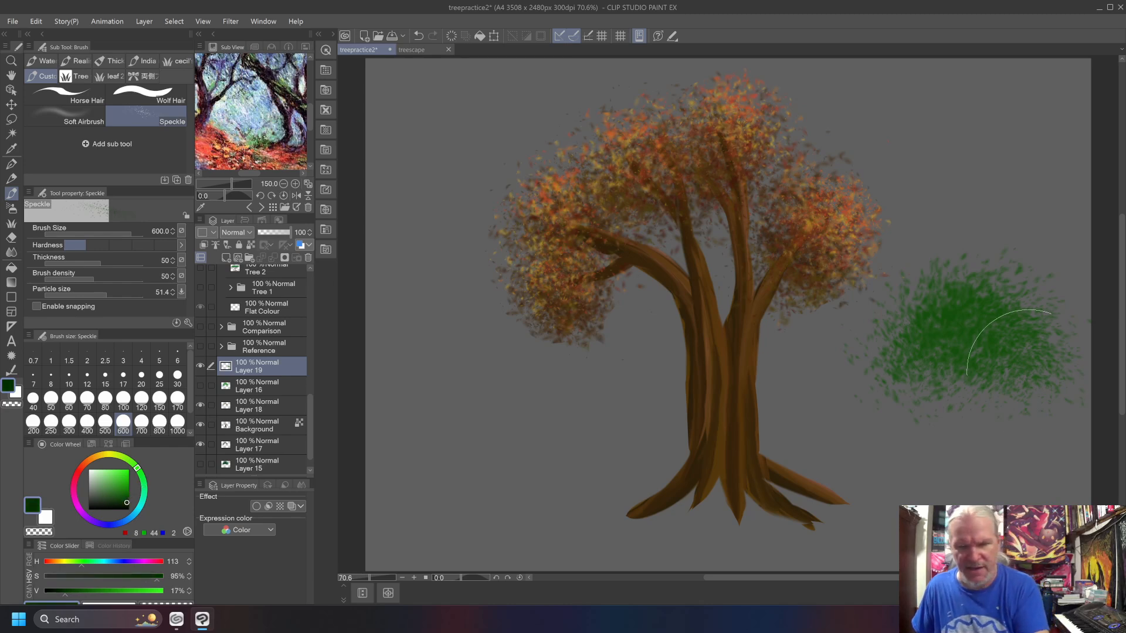
{"action": "mouse_move", "coordinate": [1025, 377]}
{"action": "left_mouse_down"}
{"action": "mouse_move", "coordinate": [899, 371]}
{"action": "mouse_move", "coordinate": [1042, 378]}
{"action": "mouse_move", "coordinate": [943, 371]}
{"action": "mouse_move", "coordinate": [968, 341]}
{"action": "mouse_move", "coordinate": [956, 353]}
{"action": "mouse_move", "coordinate": [889, 330]}
{"action": "mouse_move", "coordinate": [957, 367]}
{"action": "mouse_move", "coordinate": [896, 372]}
{"action": "mouse_move", "coordinate": [1023, 379]}
{"action": "mouse_move", "coordinate": [964, 352]}
{"action": "left_mouse_up"}
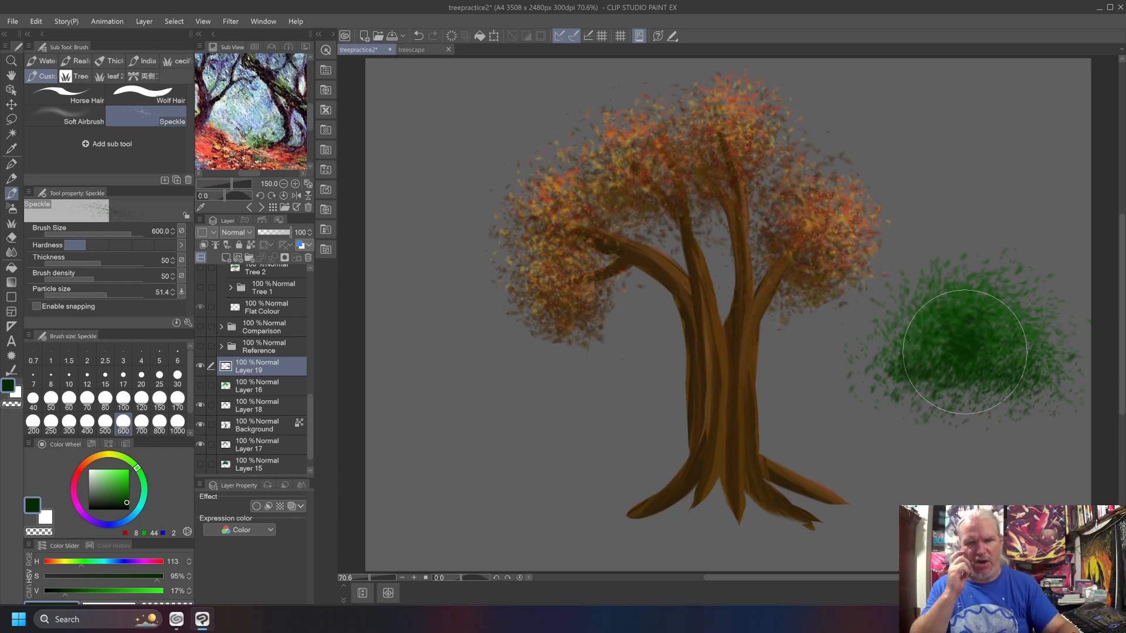
Step: Speckle a brighter green over the bush and rework its lower part with a deeper green (H 113, S 85, V 28)
{"action": "left_click_drag", "start_coordinate": [128, 489], "coordinate": [116, 487]}
{"action": "mouse_move", "coordinate": [997, 328]}
{"action": "left_mouse_down"}
{"action": "mouse_move", "coordinate": [955, 313]}
{"action": "mouse_move", "coordinate": [969, 325]}
{"action": "mouse_move", "coordinate": [896, 373]}
{"action": "mouse_move", "coordinate": [935, 362]}
{"action": "mouse_move", "coordinate": [1025, 372]}
{"action": "mouse_move", "coordinate": [1019, 381]}
{"action": "mouse_move", "coordinate": [970, 354]}
{"action": "mouse_move", "coordinate": [980, 376]}
{"action": "mouse_move", "coordinate": [963, 359]}
{"action": "mouse_move", "coordinate": [985, 340]}
{"action": "mouse_move", "coordinate": [941, 346]}
{"action": "mouse_move", "coordinate": [956, 329]}
{"action": "mouse_move", "coordinate": [999, 334]}
{"action": "mouse_move", "coordinate": [1026, 361]}
{"action": "mouse_move", "coordinate": [963, 299]}
{"action": "mouse_move", "coordinate": [932, 311]}
{"action": "left_mouse_up"}
{"action": "left_click_drag", "start_coordinate": [117, 488], "coordinate": [123, 498]}
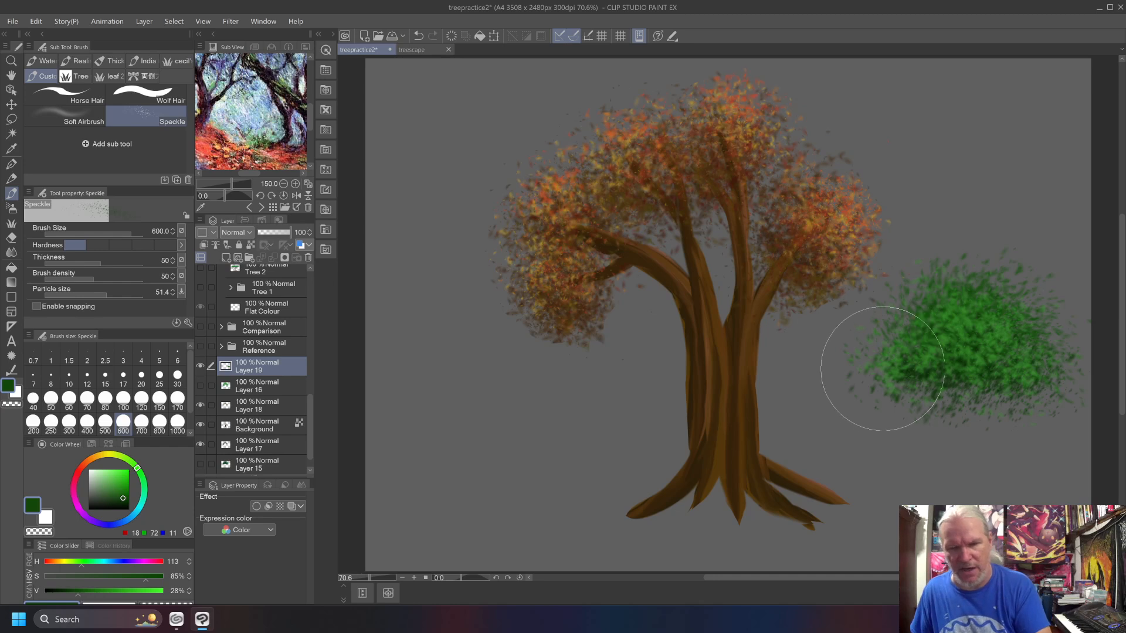
{"action": "mouse_move", "coordinate": [935, 387]}
{"action": "left_mouse_down"}
{"action": "mouse_move", "coordinate": [926, 337]}
{"action": "mouse_move", "coordinate": [985, 352]}
{"action": "mouse_move", "coordinate": [1023, 384]}
{"action": "mouse_move", "coordinate": [970, 328]}
{"action": "mouse_move", "coordinate": [1008, 349]}
{"action": "mouse_move", "coordinate": [947, 351]}
{"action": "left_mouse_up"}
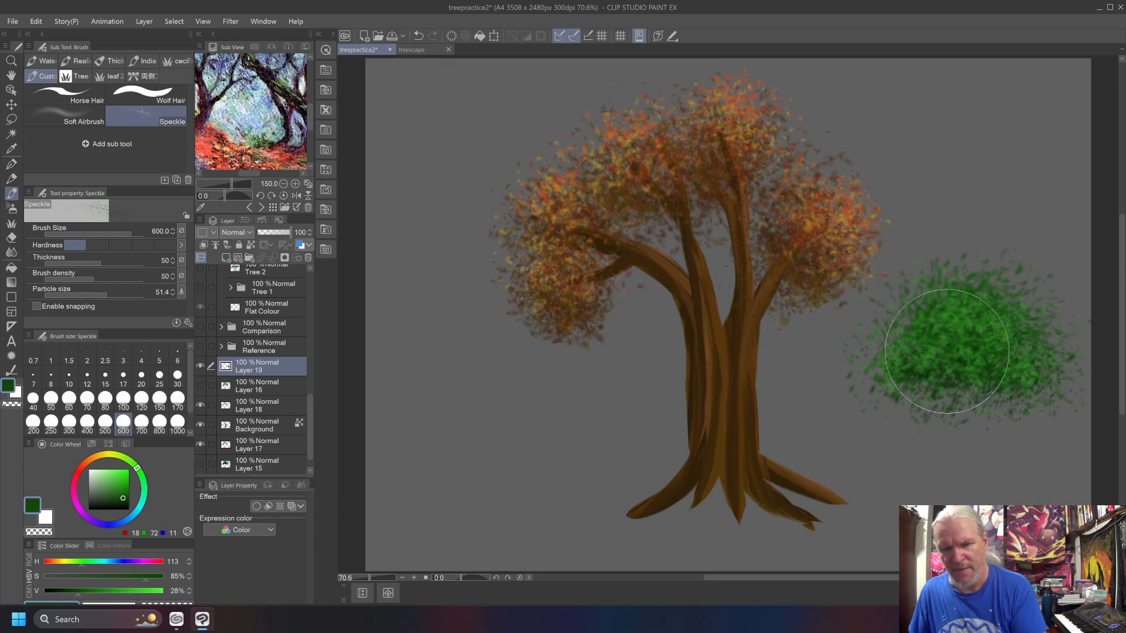
Step: Speckle light green highlights (H 98, S 64, V 66) over the top and right side of the bush, and clear the whole bush
{"action": "left_click_drag", "start_coordinate": [114, 480], "coordinate": [131, 461]}
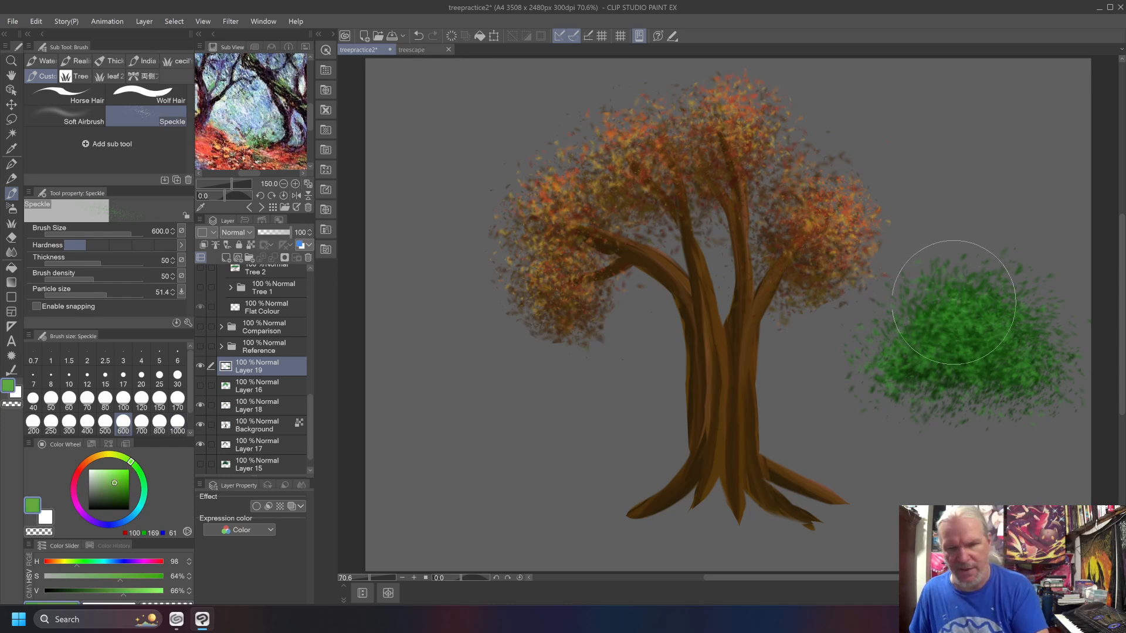
{"action": "mouse_move", "coordinate": [974, 288]}
{"action": "left_mouse_down"}
{"action": "mouse_move", "coordinate": [1037, 362]}
{"action": "mouse_move", "coordinate": [976, 313]}
{"action": "mouse_move", "coordinate": [1015, 314]}
{"action": "mouse_move", "coordinate": [963, 294]}
{"action": "mouse_move", "coordinate": [919, 304]}
{"action": "mouse_move", "coordinate": [916, 318]}
{"action": "mouse_move", "coordinate": [934, 292]}
{"action": "mouse_move", "coordinate": [985, 294]}
{"action": "mouse_move", "coordinate": [1014, 317]}
{"action": "mouse_move", "coordinate": [1016, 353]}
{"action": "mouse_move", "coordinate": [964, 342]}
{"action": "mouse_move", "coordinate": [990, 326]}
{"action": "mouse_move", "coordinate": [1028, 344]}
{"action": "mouse_move", "coordinate": [1004, 333]}
{"action": "mouse_move", "coordinate": [946, 344]}
{"action": "mouse_move", "coordinate": [926, 336]}
{"action": "mouse_move", "coordinate": [998, 373]}
{"action": "mouse_move", "coordinate": [998, 345]}
{"action": "left_mouse_up"}
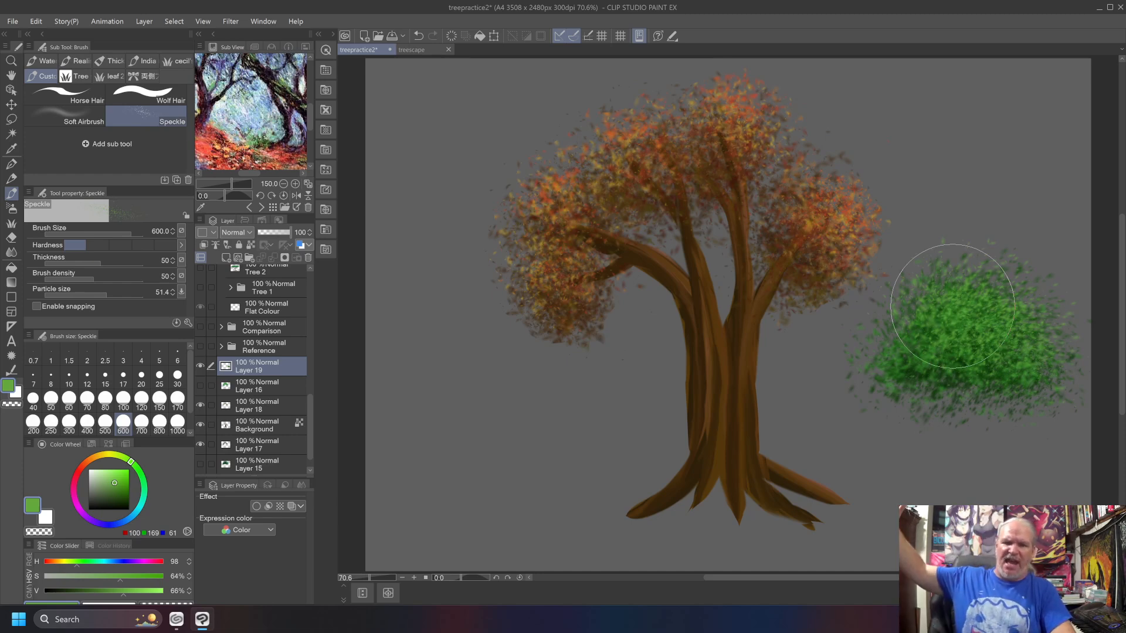
{"action": "mouse_move", "coordinate": [1080, 380]}
{"action": "left_mouse_down"}
{"action": "mouse_move", "coordinate": [1025, 295]}
{"action": "mouse_move", "coordinate": [956, 264]}
{"action": "mouse_move", "coordinate": [1065, 374]}
{"action": "mouse_move", "coordinate": [951, 261]}
{"action": "mouse_move", "coordinate": [1033, 367]}
{"action": "mouse_move", "coordinate": [964, 286]}
{"action": "mouse_move", "coordinate": [1027, 369]}
{"action": "mouse_move", "coordinate": [980, 311]}
{"action": "mouse_move", "coordinate": [985, 366]}
{"action": "left_mouse_up"}
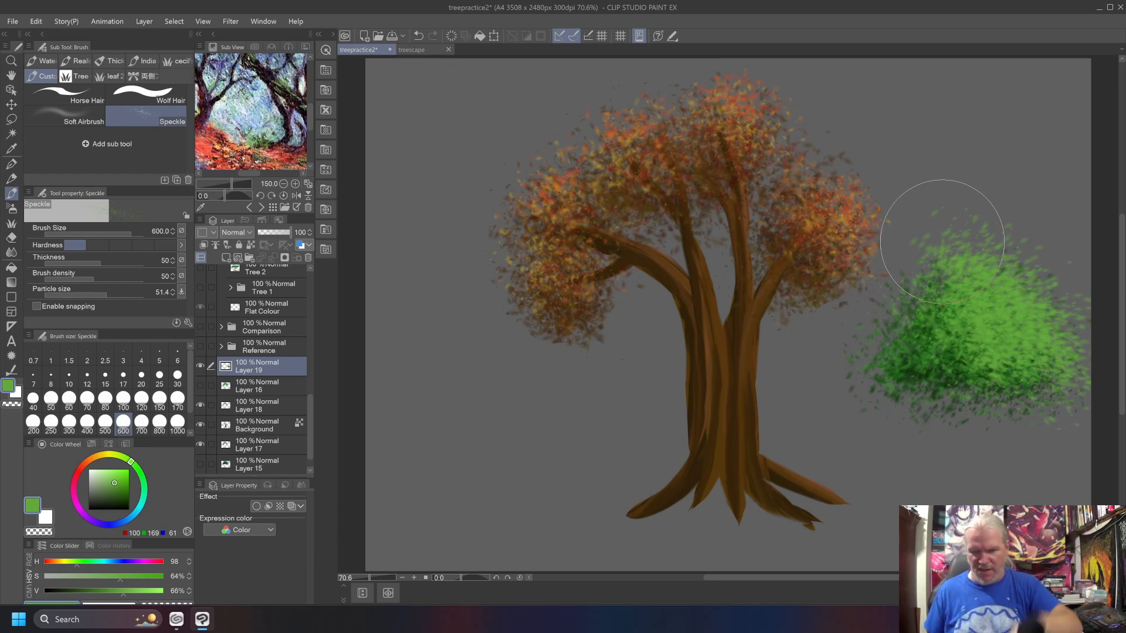
{"action": "key", "text": "ctrl+z"}
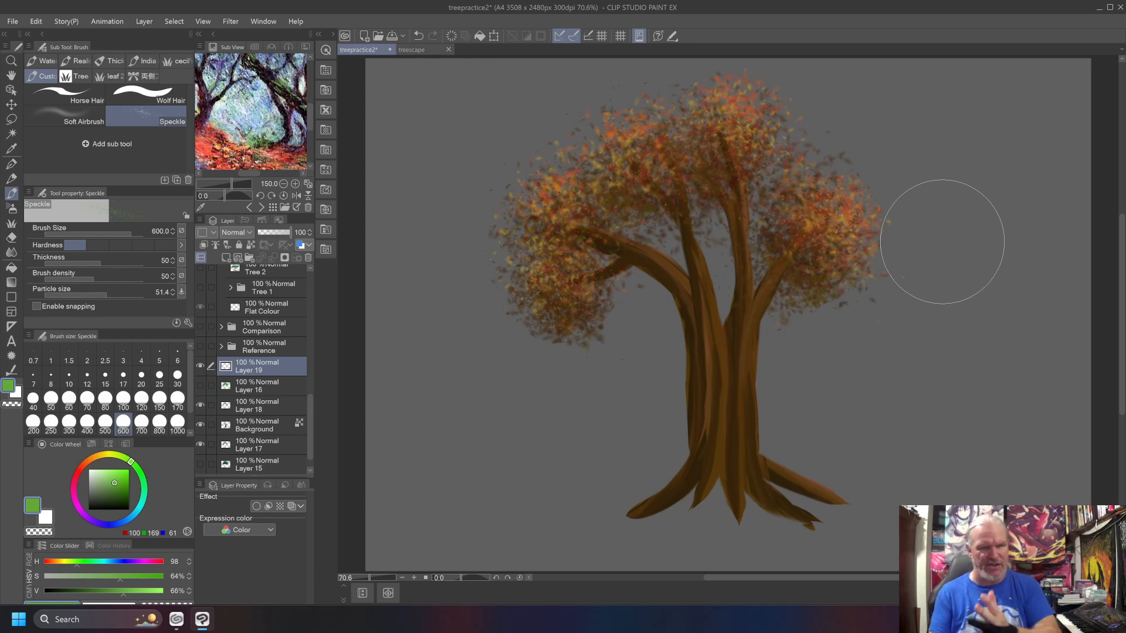